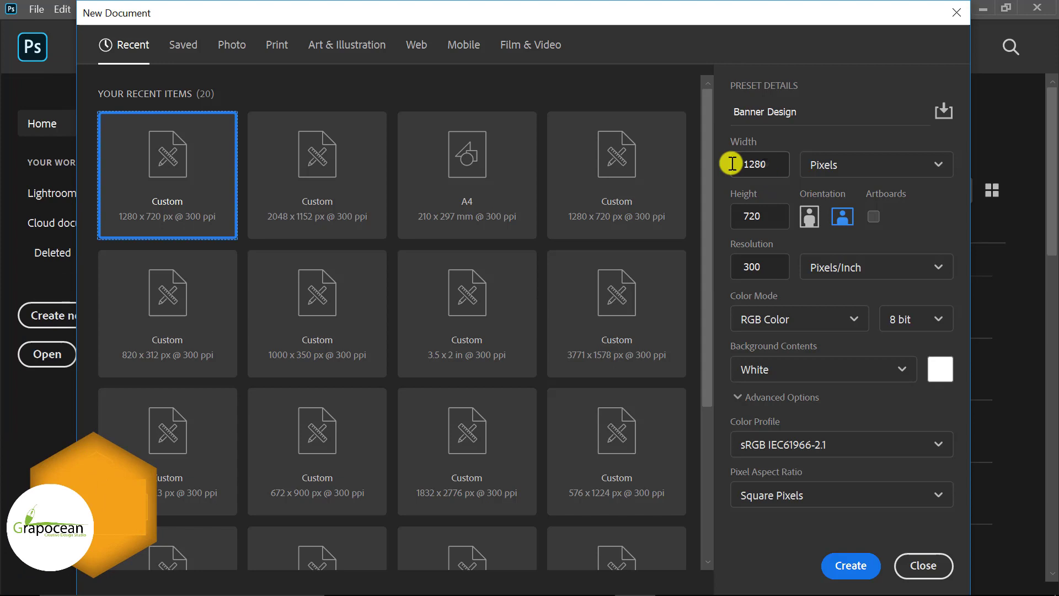
Create the white 'Banner Design' document at 1000 × 350 pixels.
{"action": "double_click", "coordinate": [732, 164]}
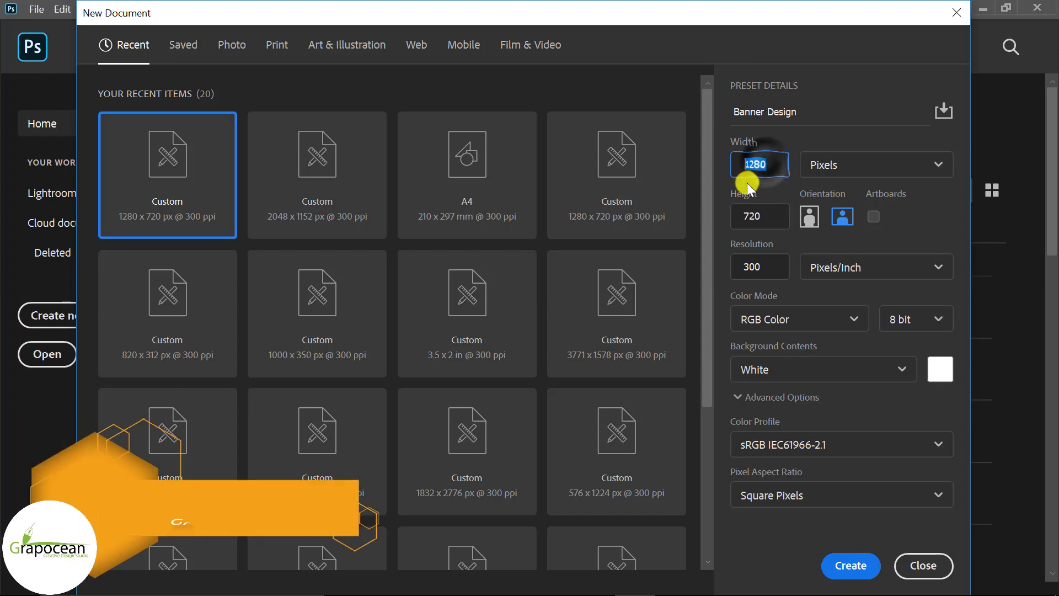
{"action": "type", "text": "1000"}
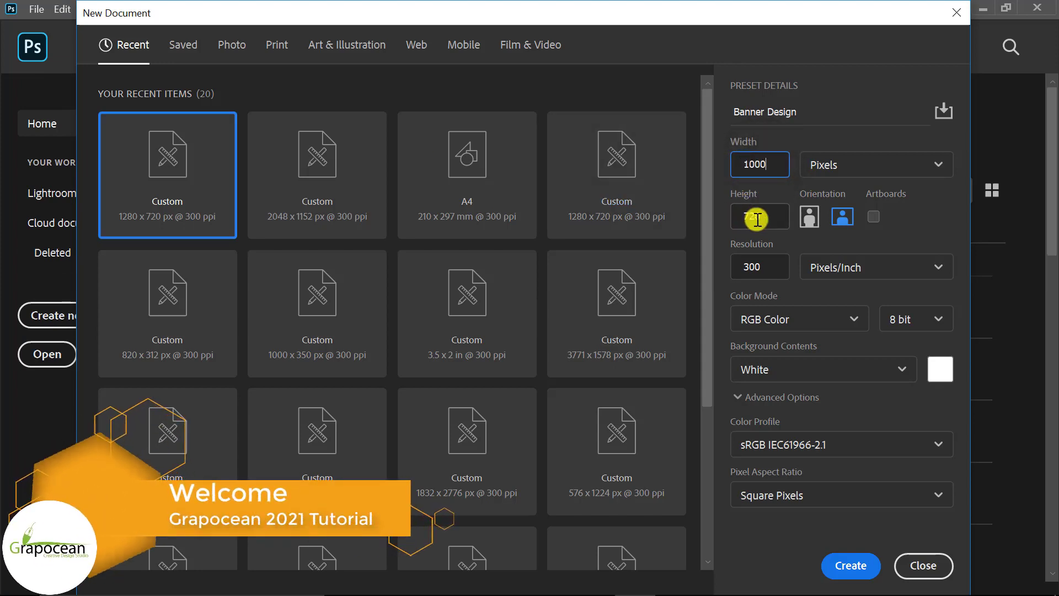
{"action": "double_click", "coordinate": [723, 216]}
{"action": "type", "text": "38"}
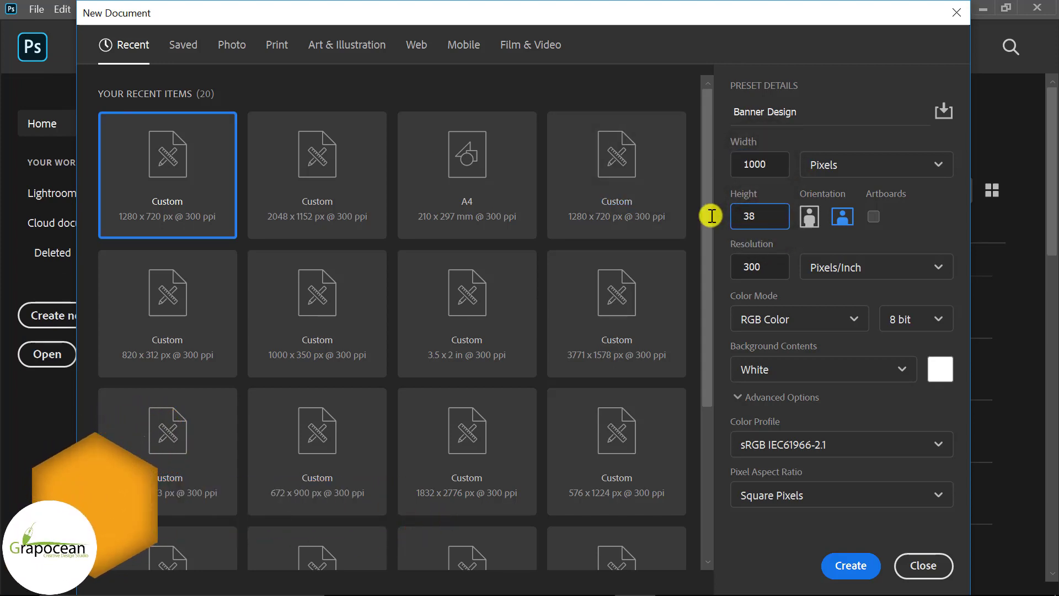
{"action": "key", "text": "BackSpace"}
{"action": "type", "text": "50"}
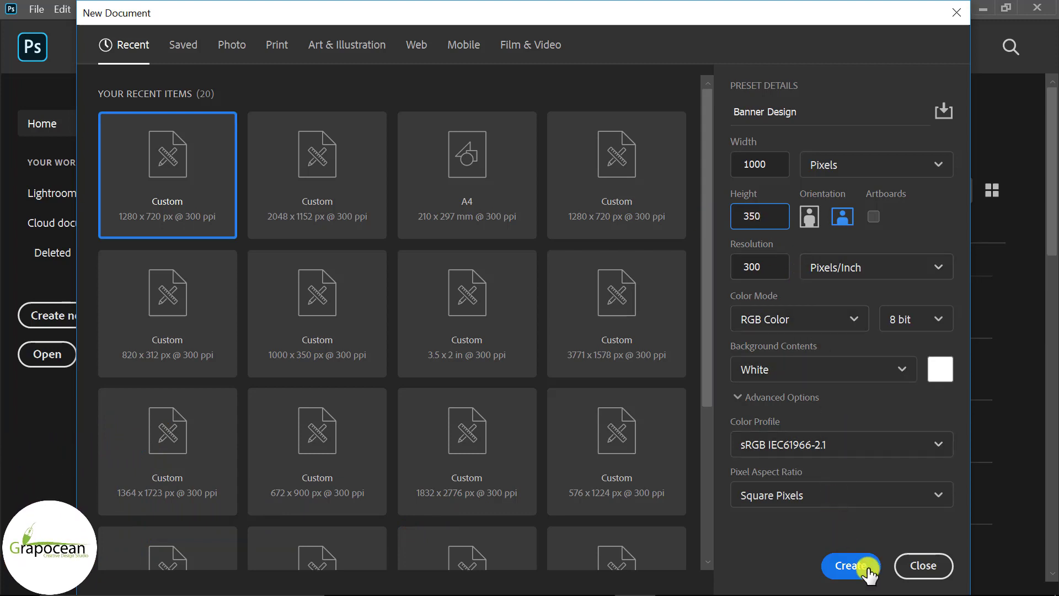
{"action": "left_click", "coordinate": [869, 571]}
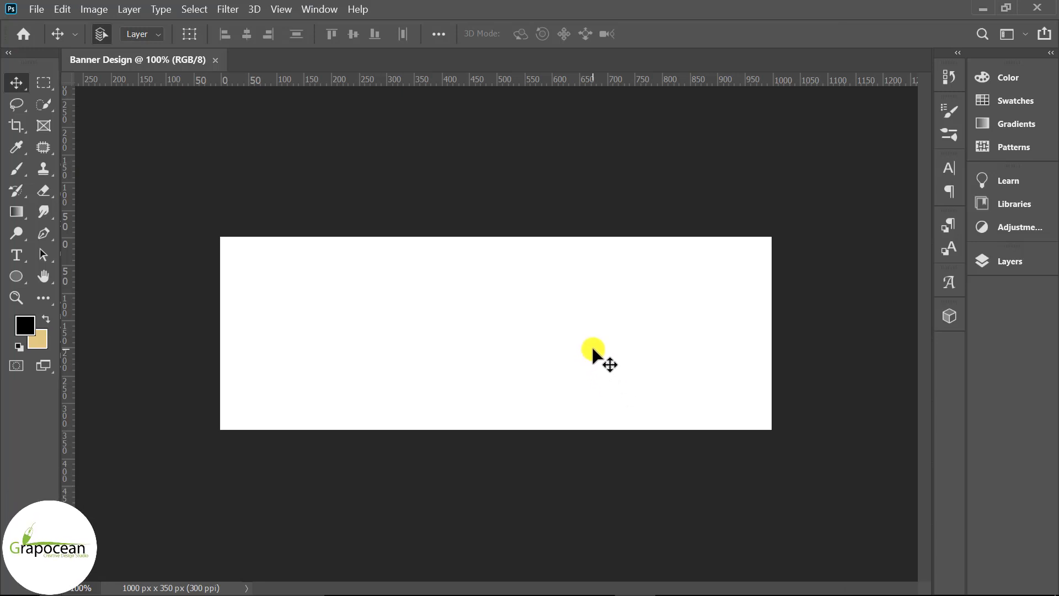
Draw a cyan rectangle with no stroke covering the whole canvas.
{"action": "left_click", "coordinate": [21, 278]}
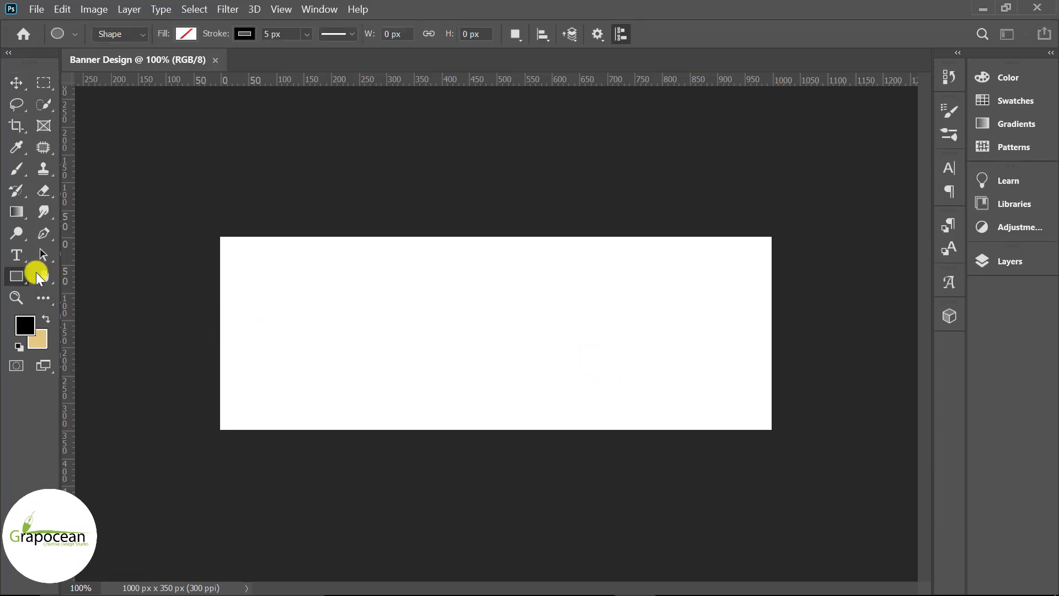
{"action": "right_click", "coordinate": [18, 278]}
{"action": "left_click", "coordinate": [83, 275]}
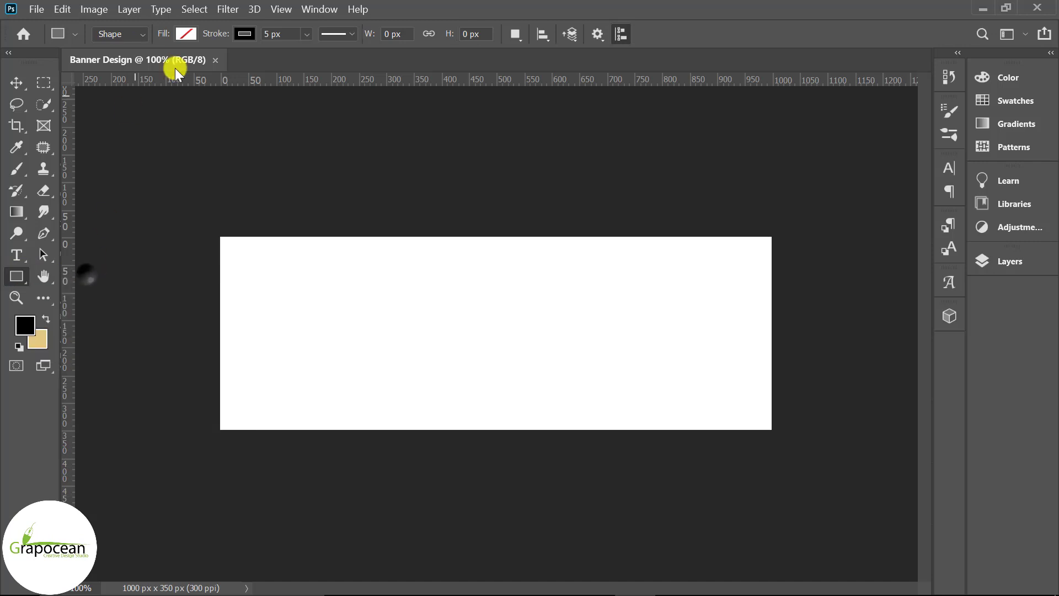
{"action": "left_click", "coordinate": [245, 34]}
{"action": "left_click", "coordinate": [146, 65]}
{"action": "left_click", "coordinate": [187, 34]}
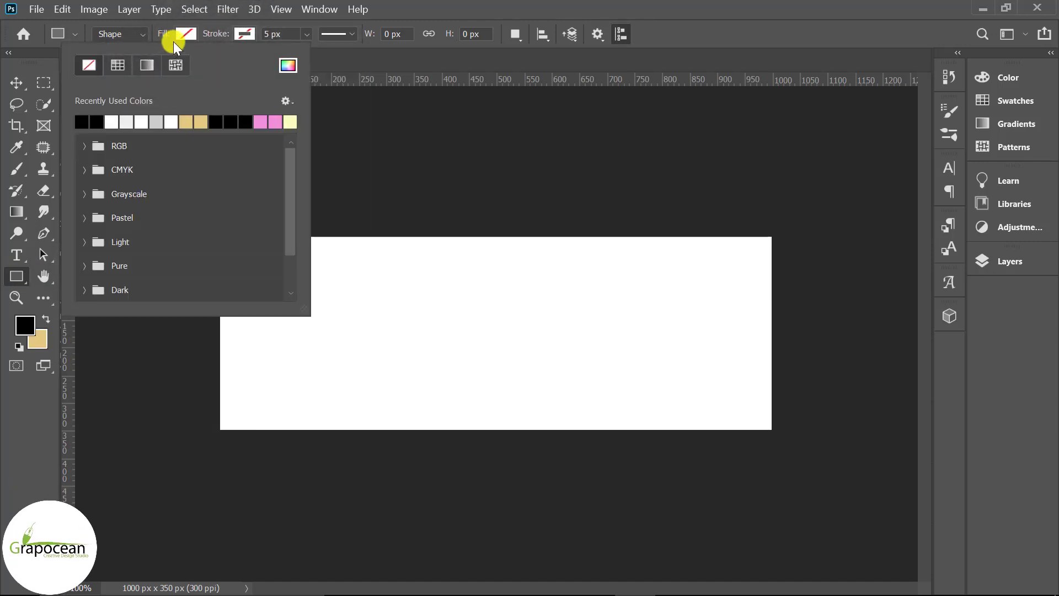
{"action": "left_click", "coordinate": [86, 194]}
{"action": "left_click", "coordinate": [86, 172]}
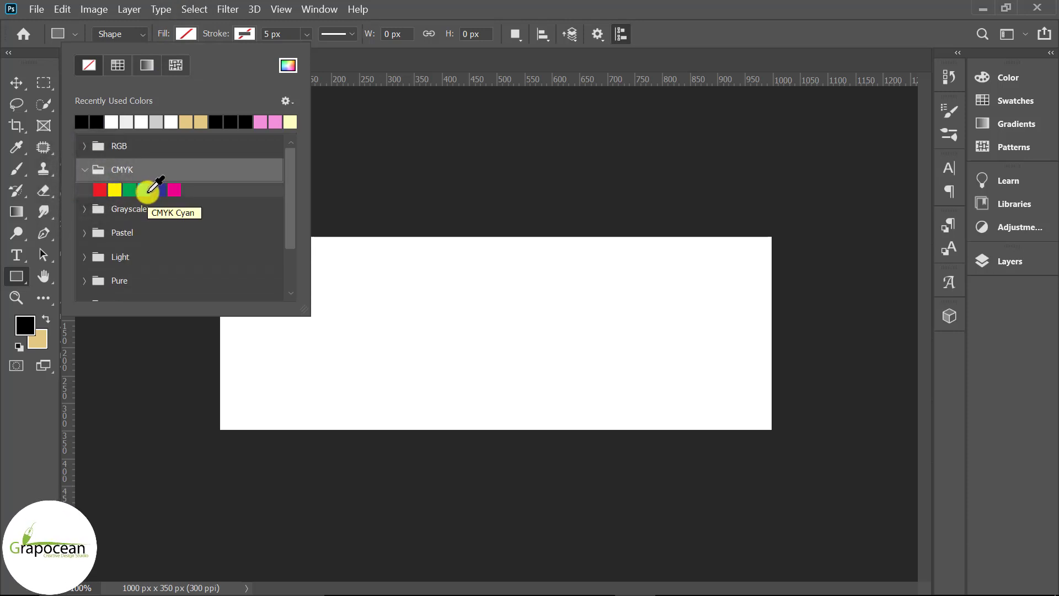
{"action": "left_click", "coordinate": [148, 191]}
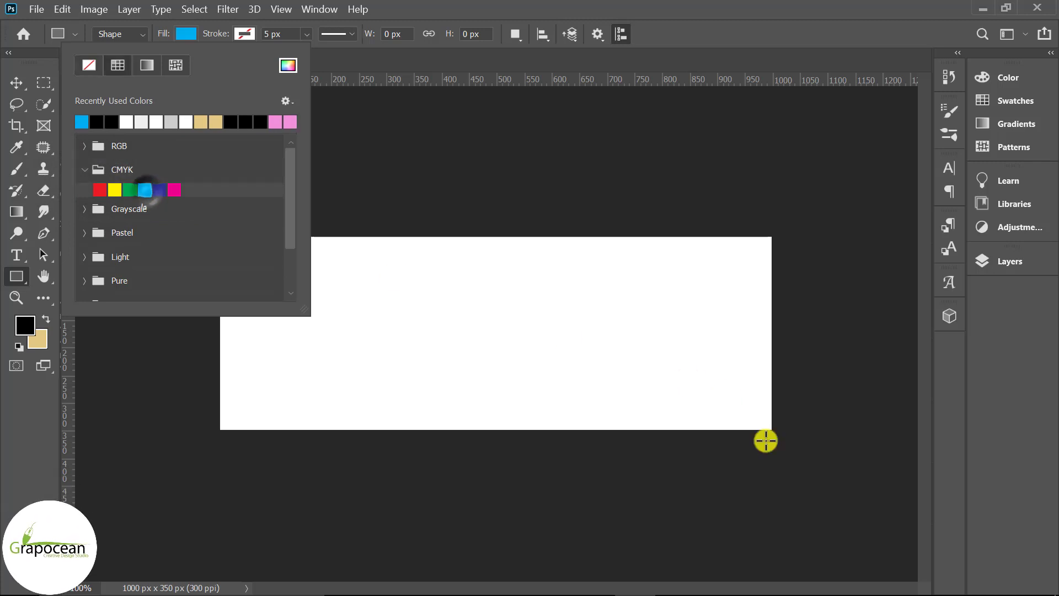
{"action": "left_click_drag", "start_coordinate": [782, 436], "coordinate": [215, 231]}
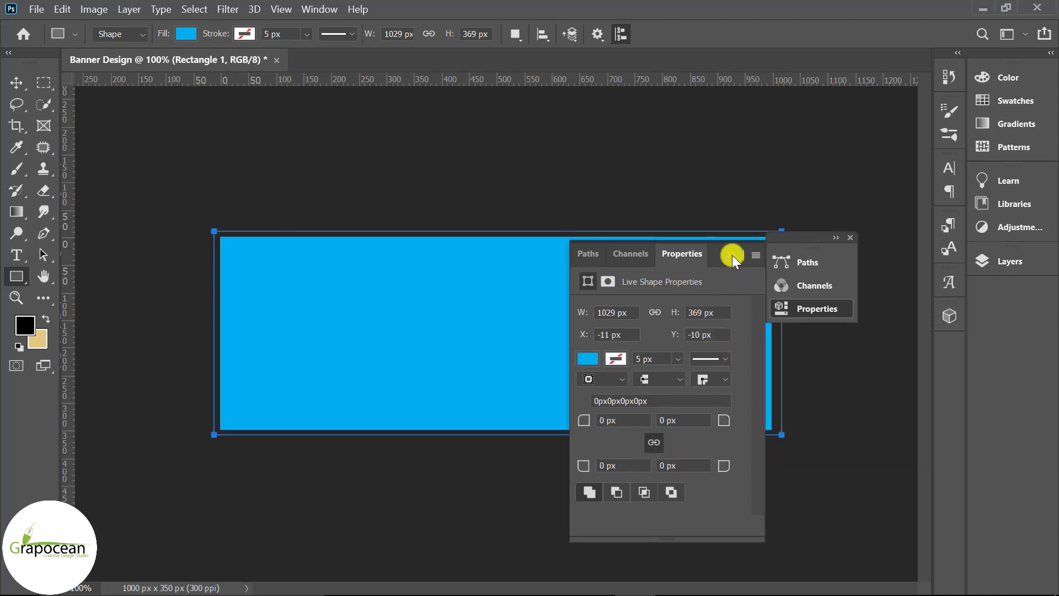
Change the rectangle's fill to bright blue #015dcf in the Color Picker.
{"action": "left_click", "coordinate": [588, 359]}
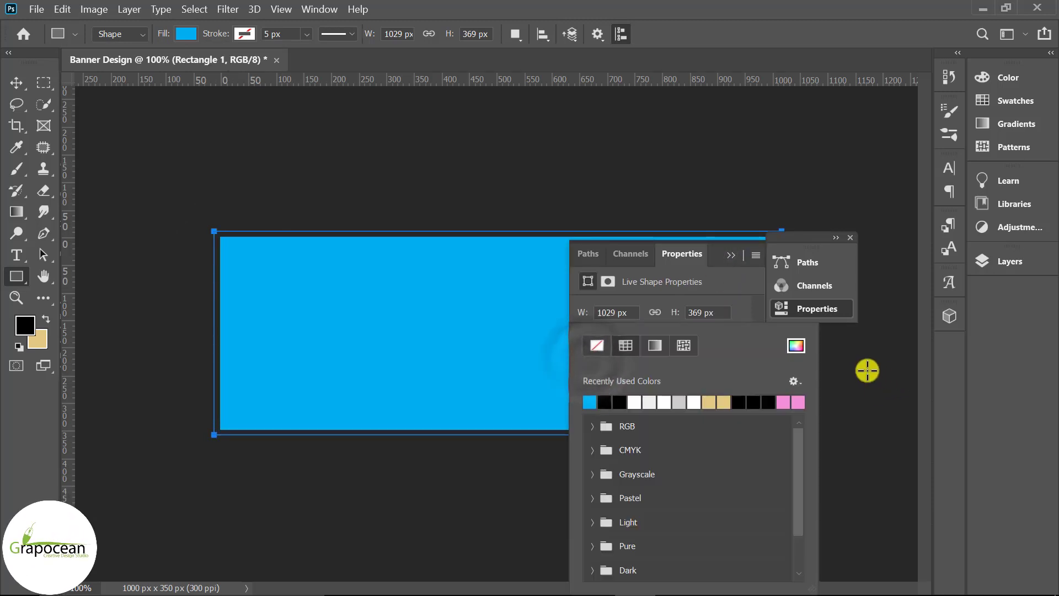
{"action": "left_click", "coordinate": [797, 348]}
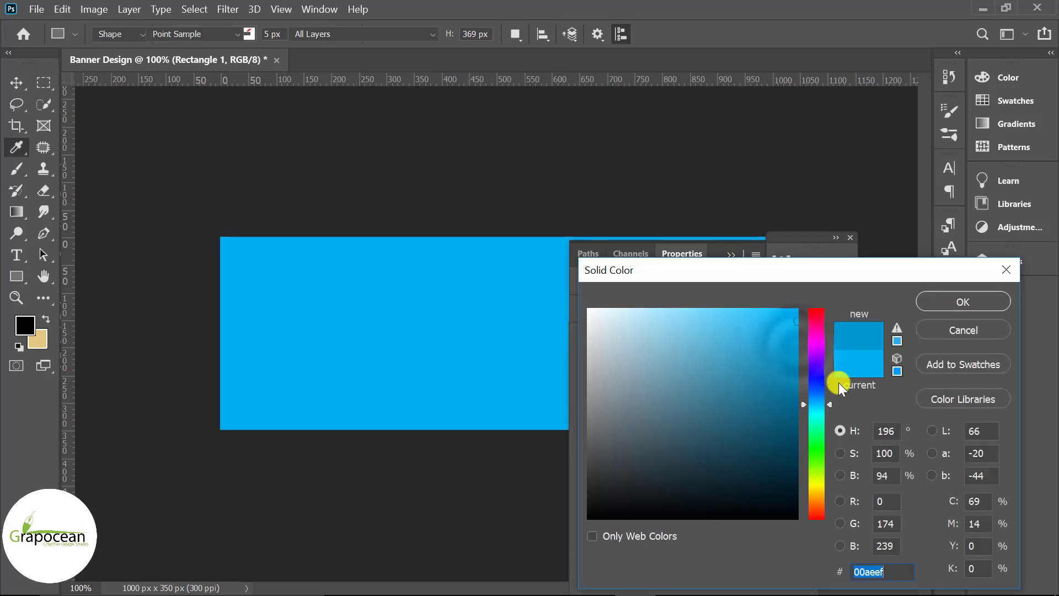
{"action": "left_click_drag", "start_coordinate": [818, 409], "coordinate": [818, 399]}
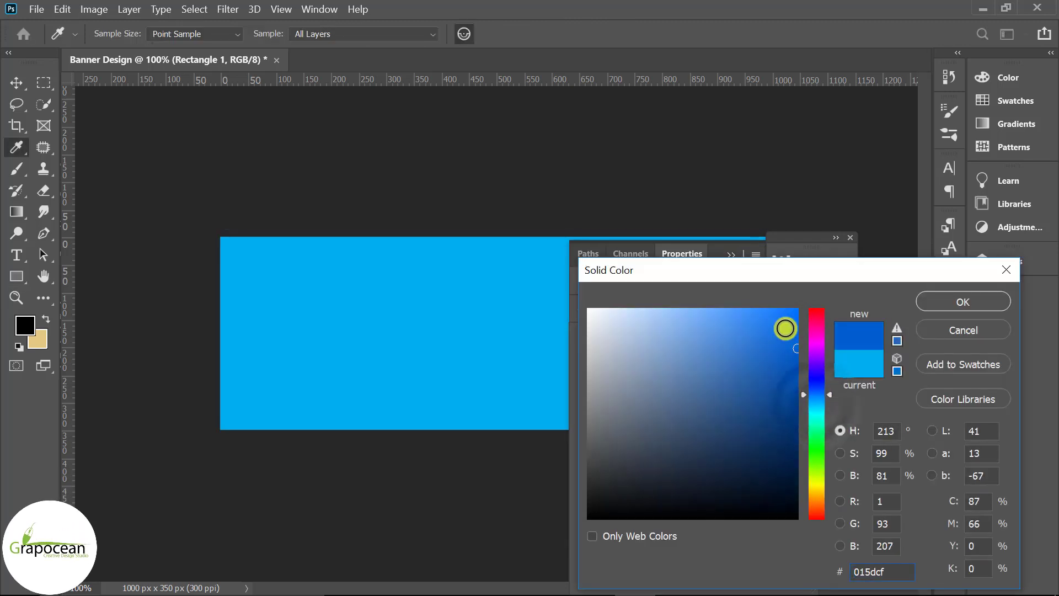
{"action": "left_click_drag", "start_coordinate": [785, 328], "coordinate": [798, 309]}
{"action": "left_click", "coordinate": [963, 302]}
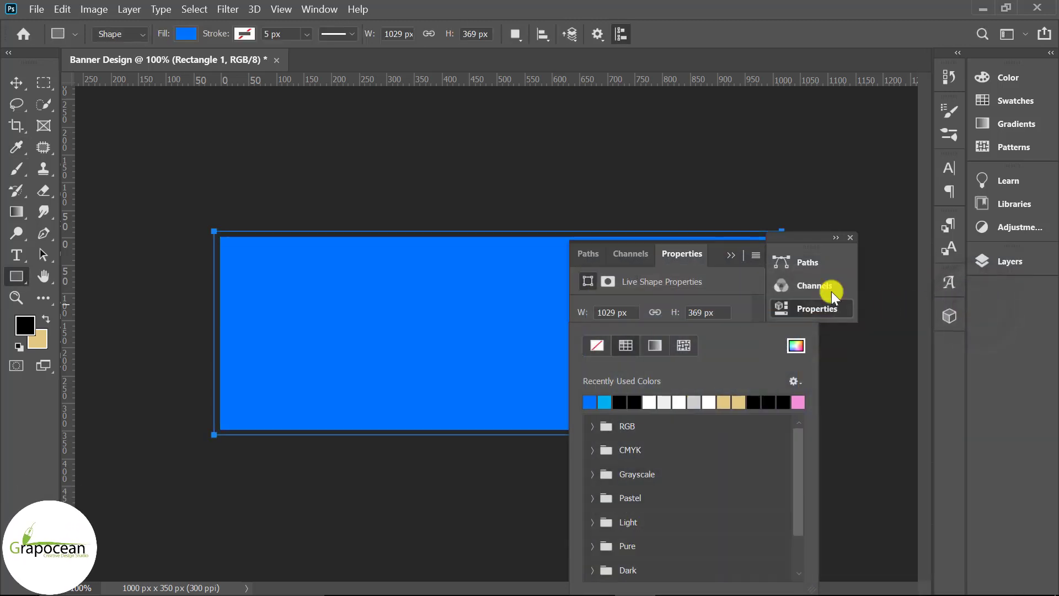
{"action": "left_click", "coordinate": [732, 255]}
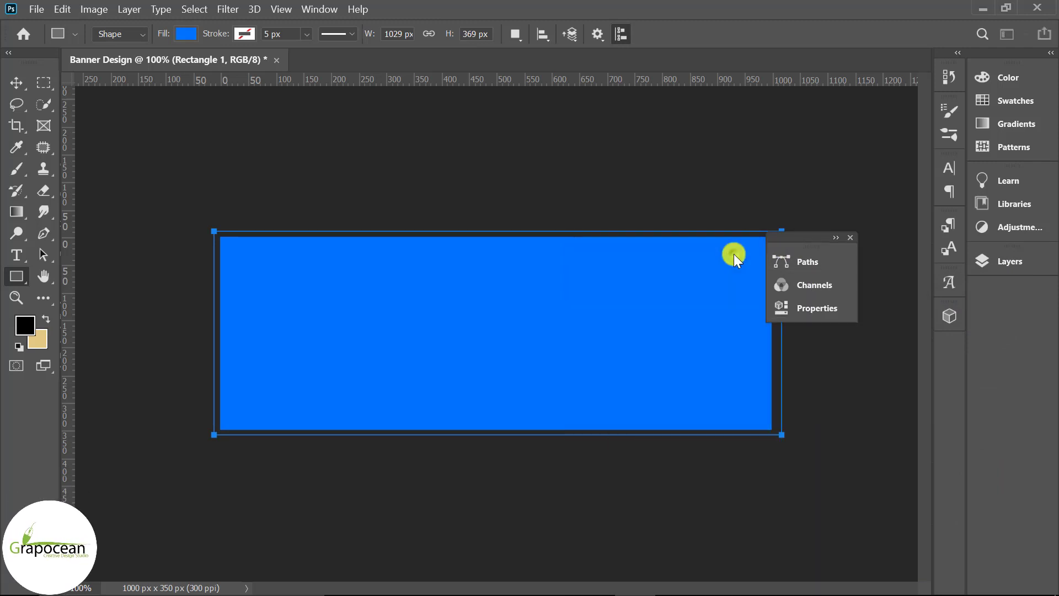
{"action": "left_click", "coordinate": [850, 237]}
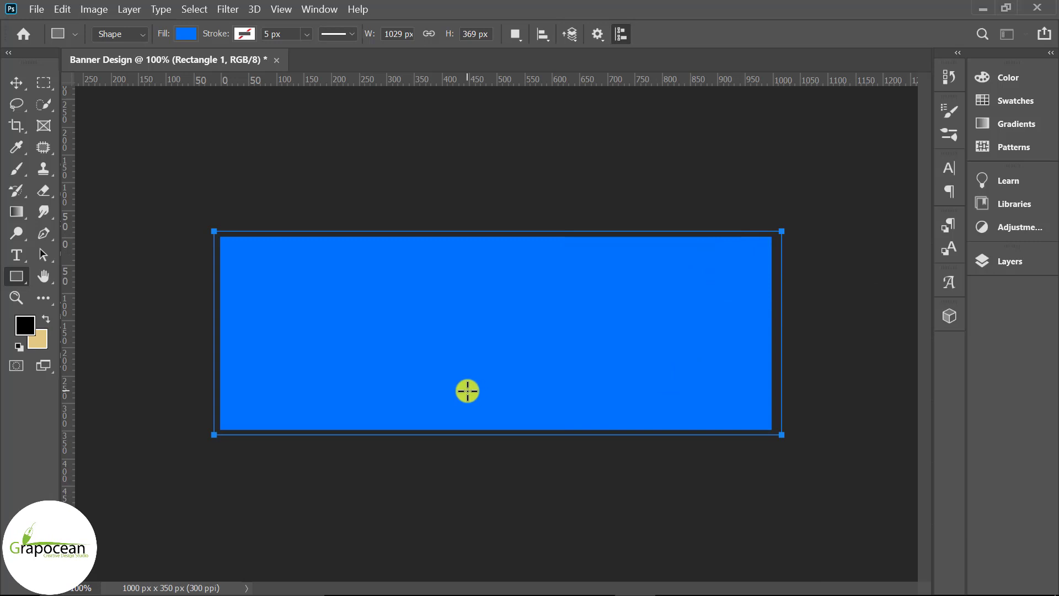
Add a new empty Layer 1 above the blue rectangle.
{"action": "left_click", "coordinate": [44, 233]}
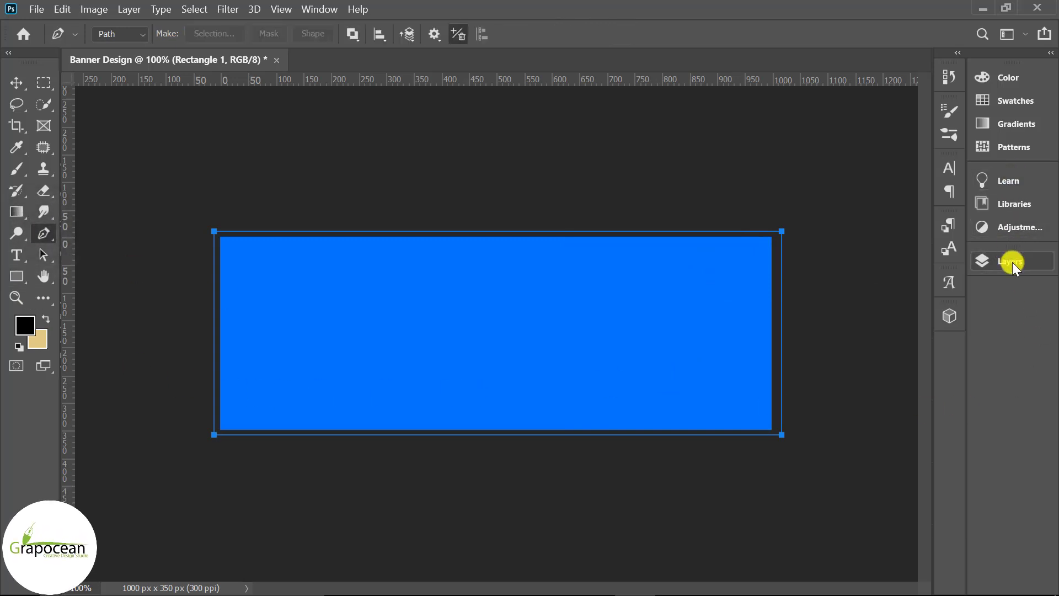
{"action": "left_click", "coordinate": [1014, 265]}
{"action": "left_click", "coordinate": [908, 528]}
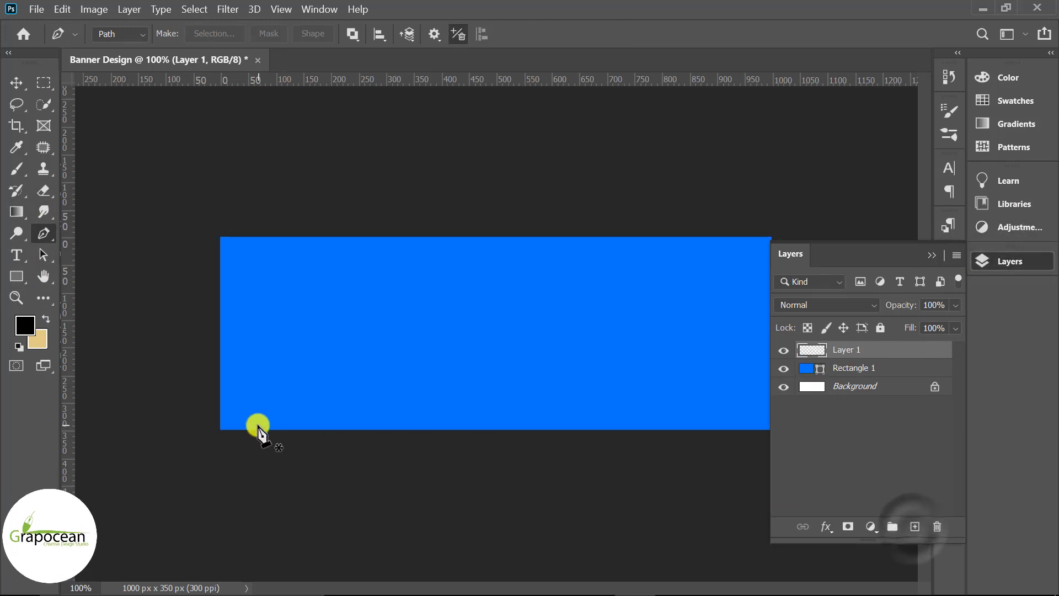
Draw a closed crescent-shaped Pen path rising from the banner's bottom edge.
{"action": "left_click", "coordinate": [256, 429]}
{"action": "key", "text": "ctrl+minus"}
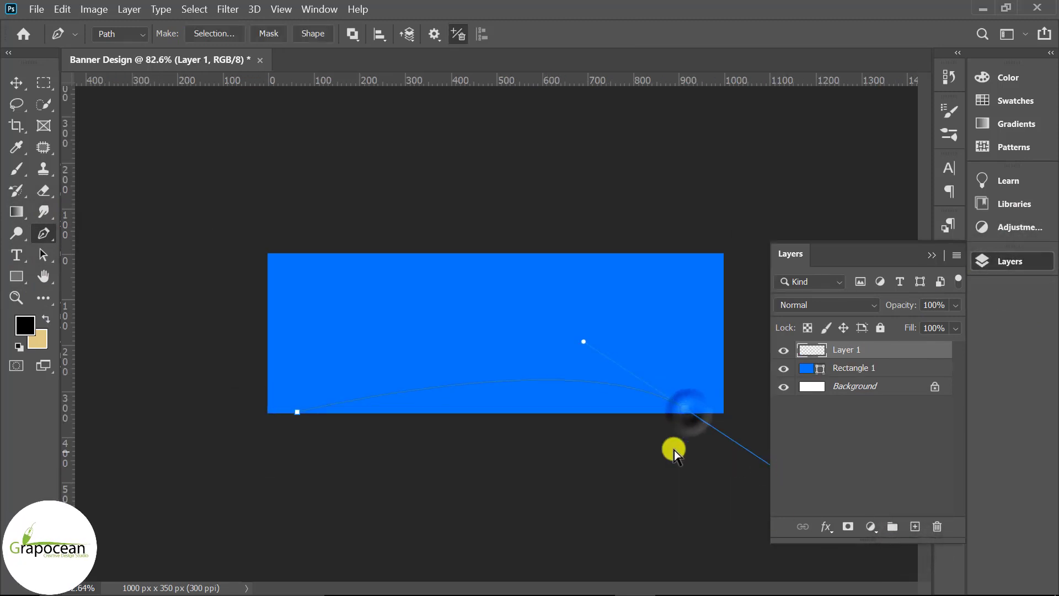
{"action": "left_click_drag", "start_coordinate": [673, 419], "coordinate": [826, 510]}
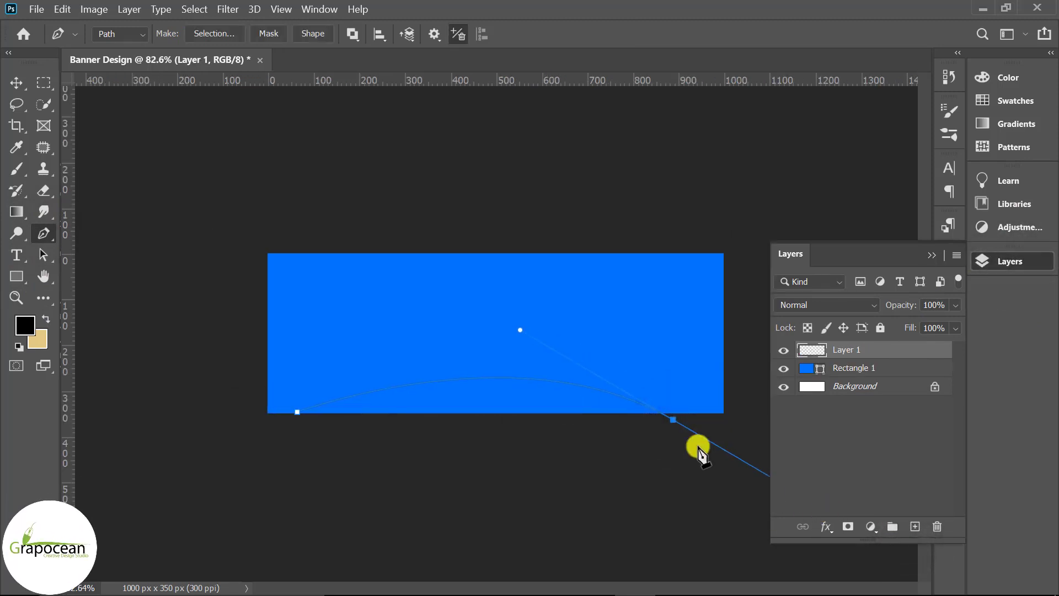
{"action": "left_click", "coordinate": [674, 424], "text": "alt"}
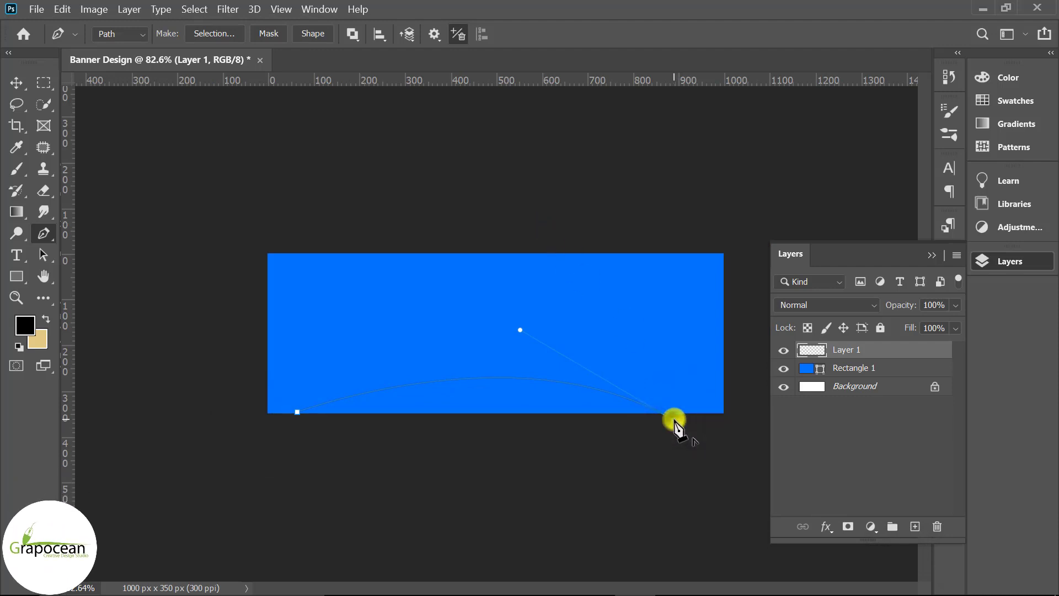
{"action": "mouse_move", "coordinate": [300, 412]}
{"action": "left_mouse_down"}
{"action": "mouse_move", "coordinate": [286, 431]}
{"action": "mouse_move", "coordinate": [267, 413]}
{"action": "left_mouse_up"}
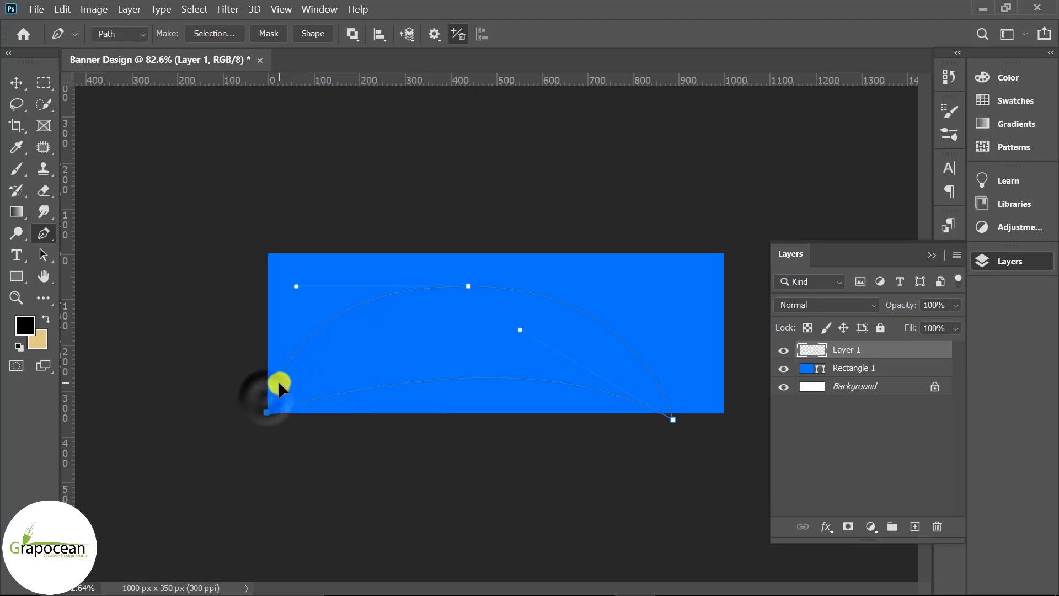
{"action": "left_click_drag", "start_coordinate": [317, 292], "coordinate": [346, 291]}
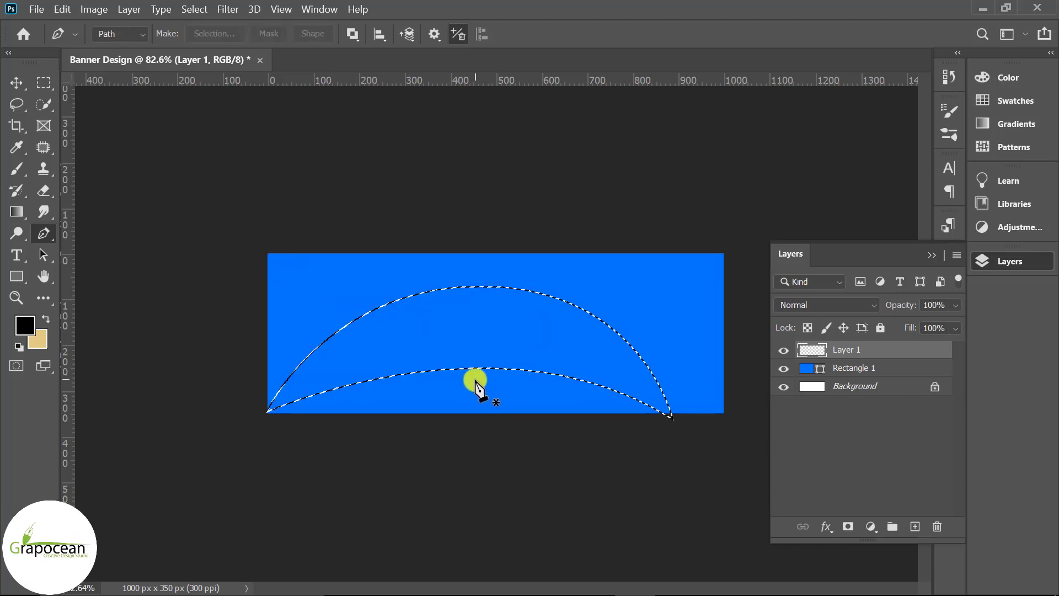
{"action": "left_click", "coordinate": [35, 166]}
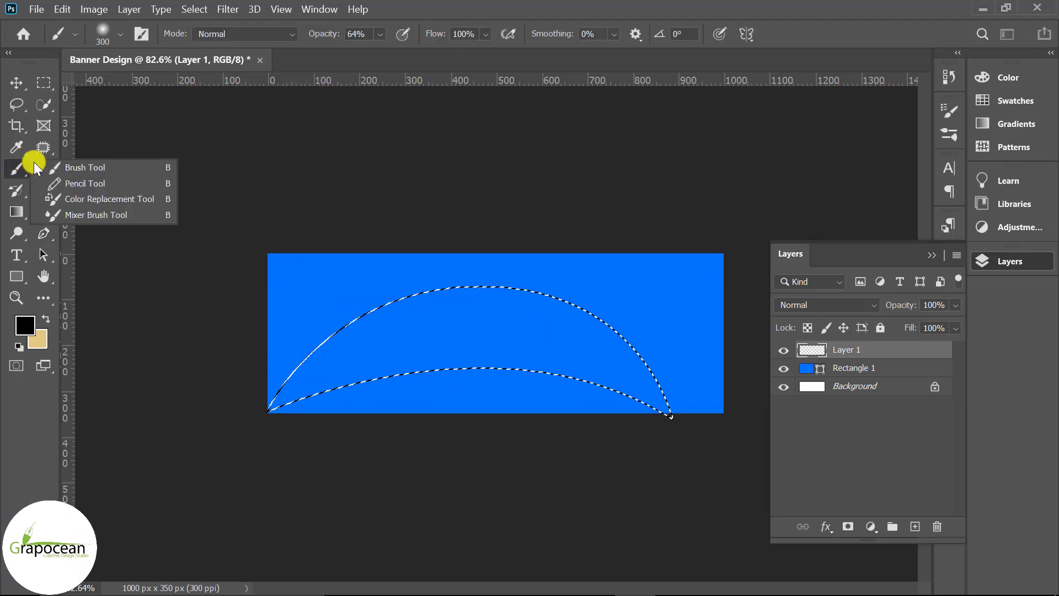
Choose the Brush tool with white #ffffff as the painting colour.
{"action": "left_click", "coordinate": [74, 167]}
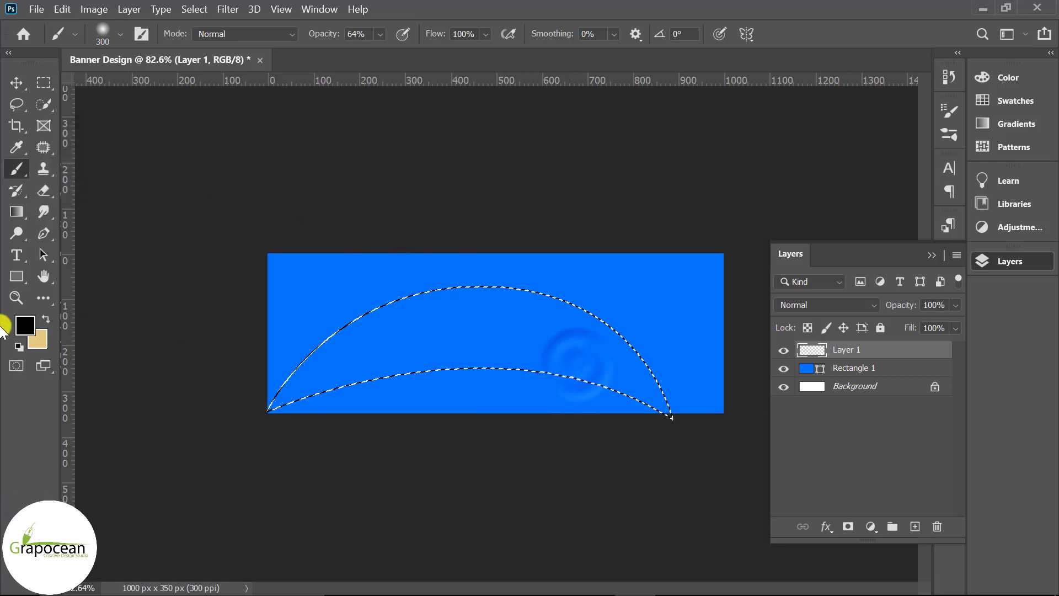
{"action": "left_click", "coordinate": [25, 325]}
{"action": "type", "text": "ffffff"}
{"action": "left_click", "coordinate": [943, 301]}
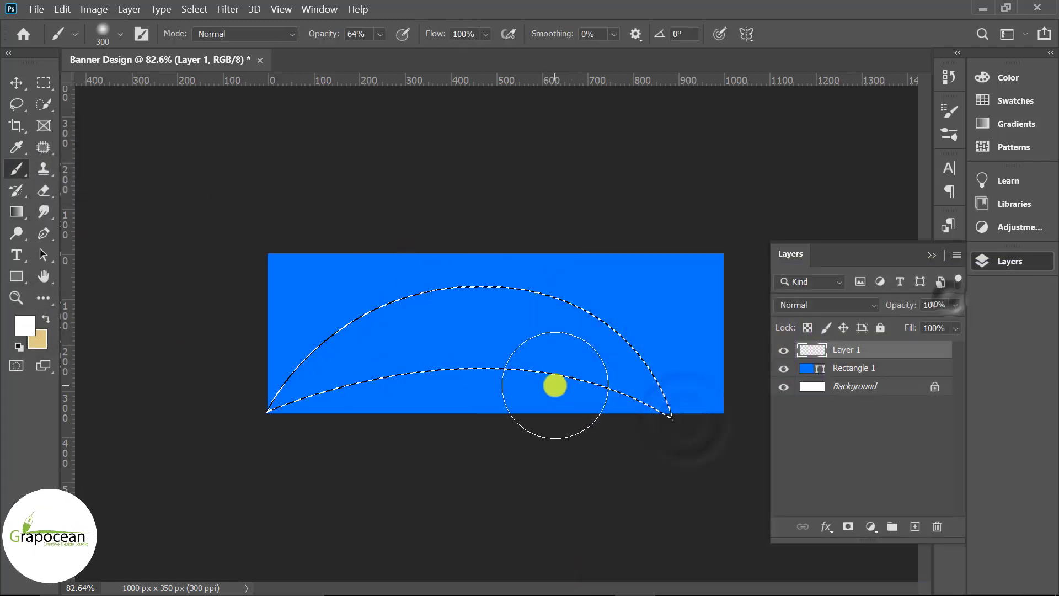
Paint a soft white glow throughout the crescent selection.
{"action": "mouse_move", "coordinate": [553, 383]}
{"action": "left_mouse_down"}
{"action": "mouse_move", "coordinate": [457, 385]}
{"action": "mouse_move", "coordinate": [376, 420]}
{"action": "left_mouse_up"}
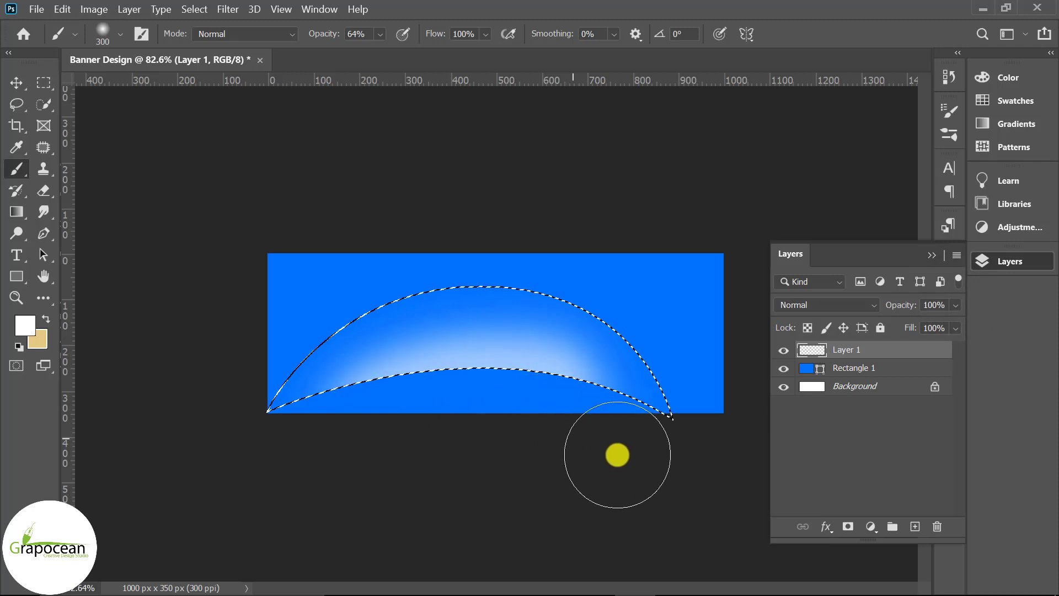
{"action": "left_click_drag", "start_coordinate": [618, 455], "coordinate": [364, 429]}
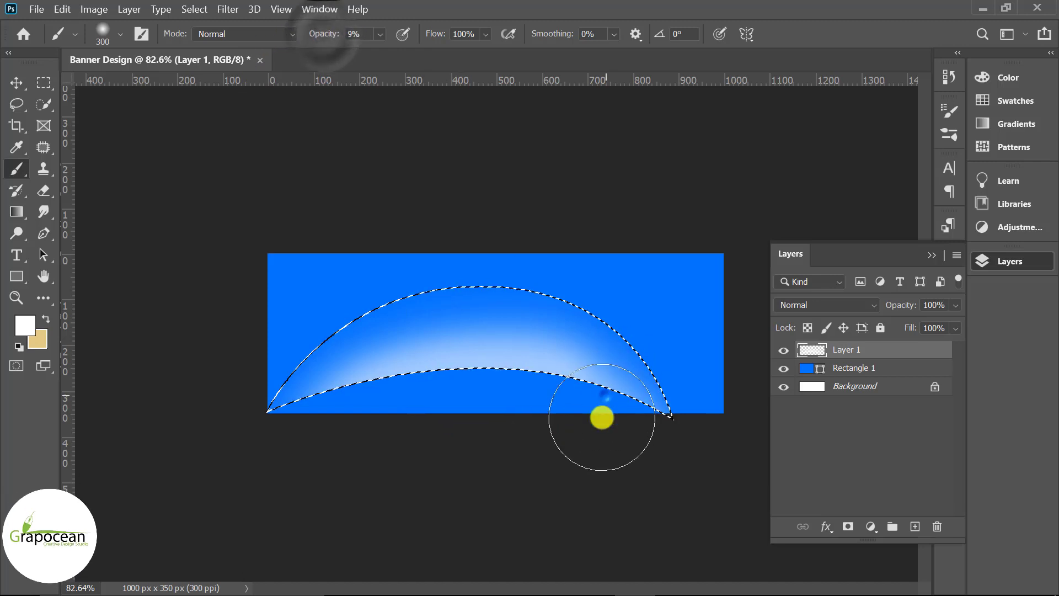
{"action": "left_click_drag", "start_coordinate": [604, 397], "coordinate": [538, 376]}
{"action": "left_click_drag", "start_coordinate": [458, 348], "coordinate": [327, 401]}
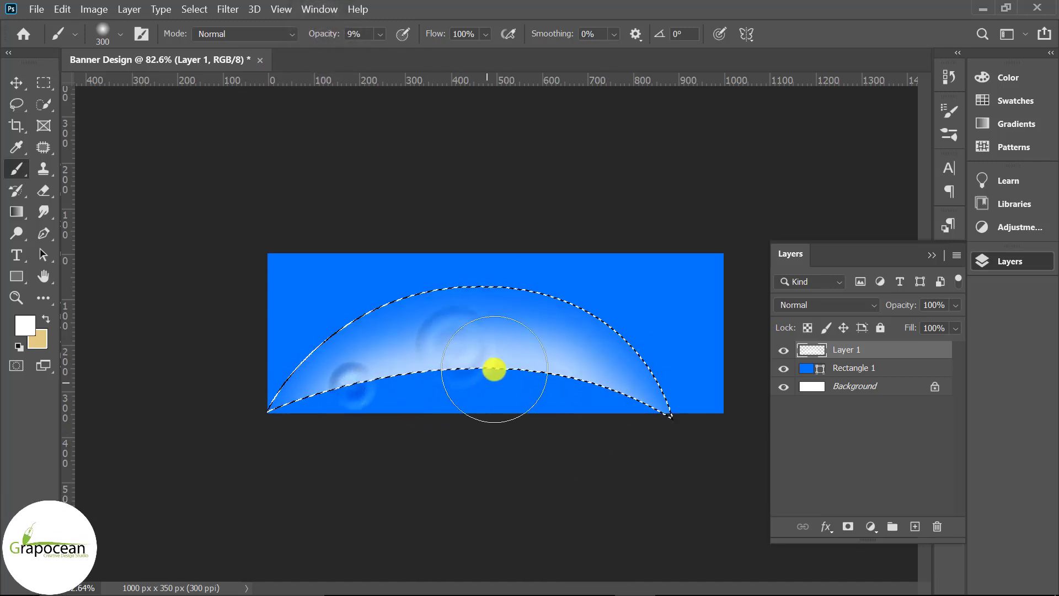
{"action": "mouse_move", "coordinate": [494, 369]}
{"action": "left_mouse_down"}
{"action": "mouse_move", "coordinate": [643, 418]}
{"action": "mouse_move", "coordinate": [457, 312]}
{"action": "mouse_move", "coordinate": [383, 378]}
{"action": "mouse_move", "coordinate": [401, 367]}
{"action": "left_mouse_up"}
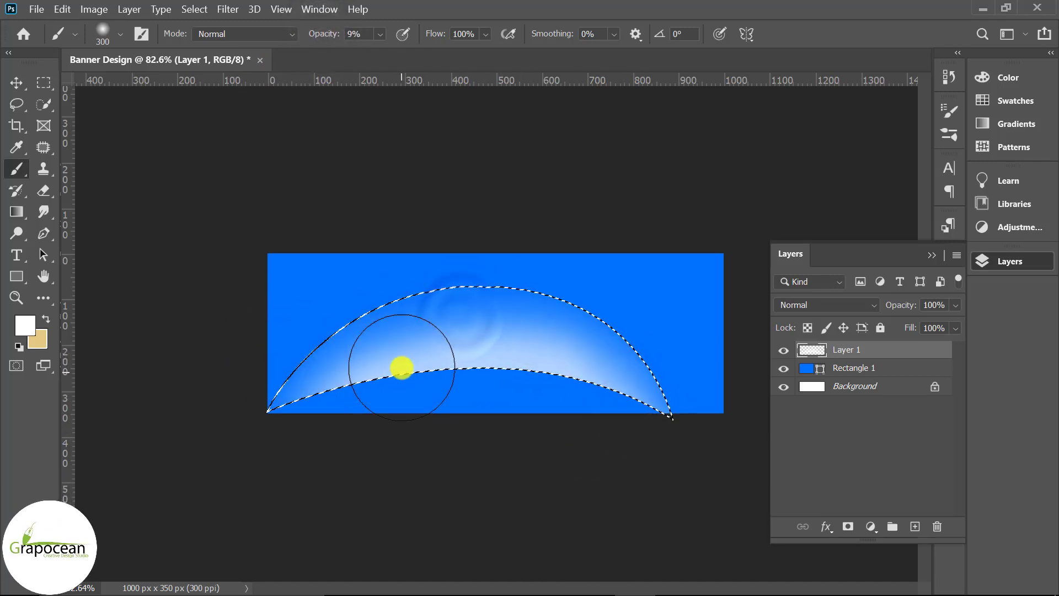
{"action": "left_click", "coordinate": [43, 83]}
Deselect, drop Layer 1's opacity to 58%, and add a layer mask.
{"action": "left_click", "coordinate": [156, 289]}
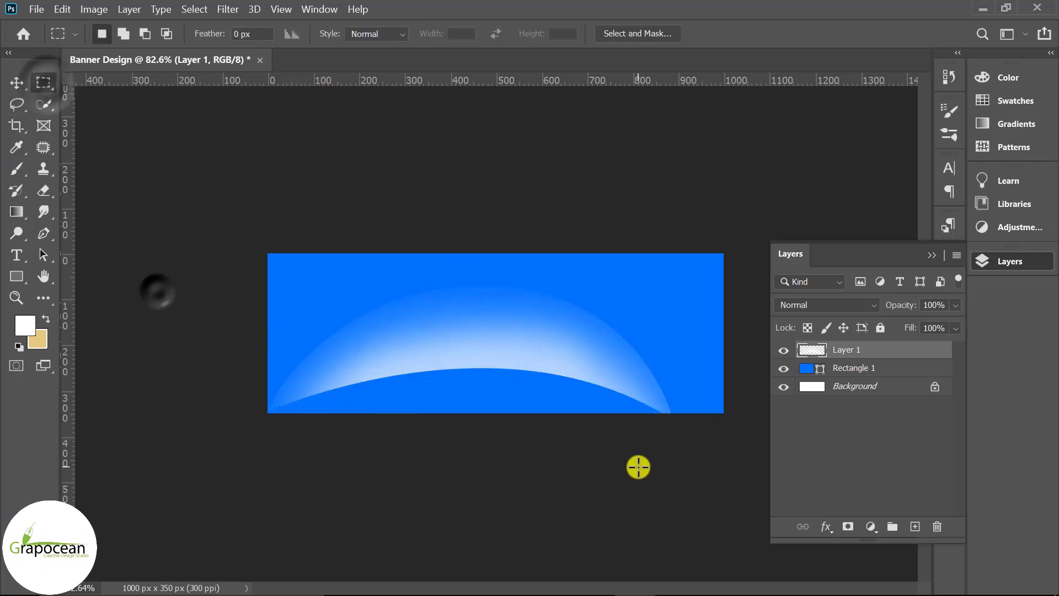
{"action": "left_click_drag", "start_coordinate": [931, 325], "coordinate": [920, 328]}
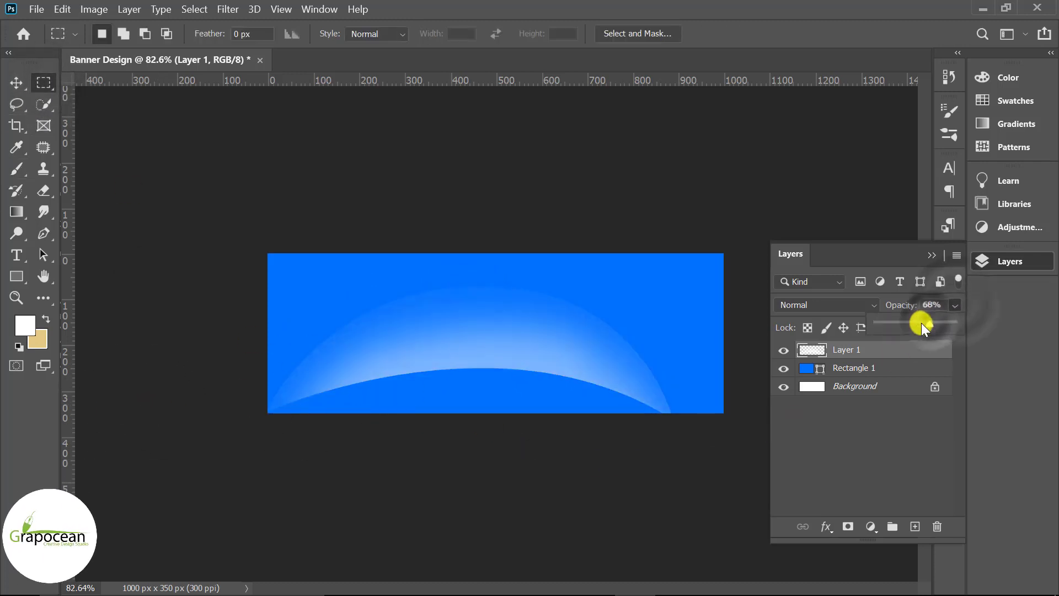
{"action": "left_click", "coordinate": [848, 526]}
Drag a black-and-white gradient on the mask to fade the glow's upper part.
{"action": "left_click", "coordinate": [19, 347]}
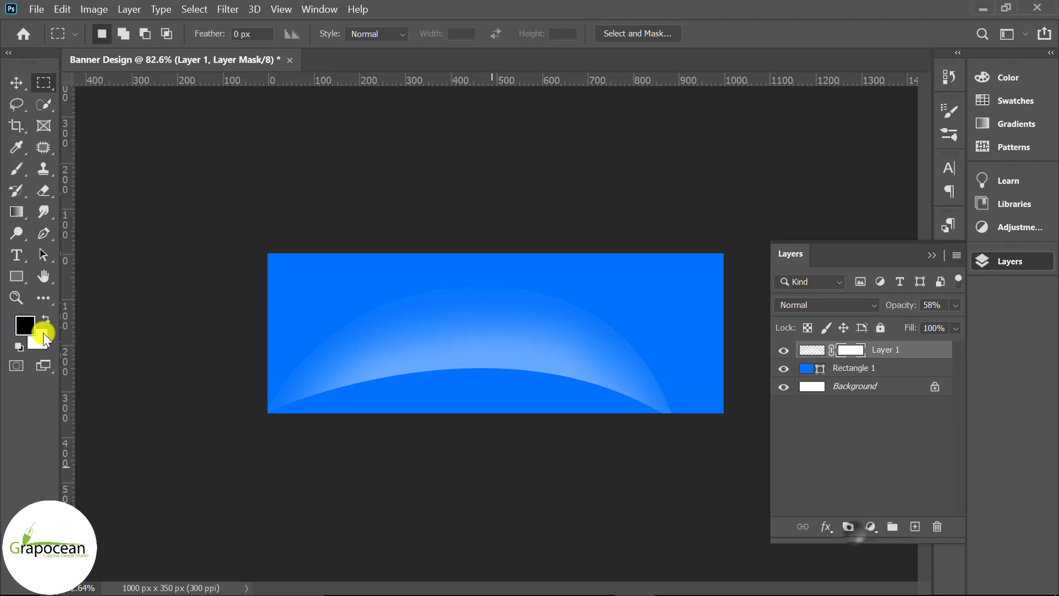
{"action": "left_click", "coordinate": [17, 211]}
{"action": "left_click_drag", "start_coordinate": [476, 239], "coordinate": [463, 315]}
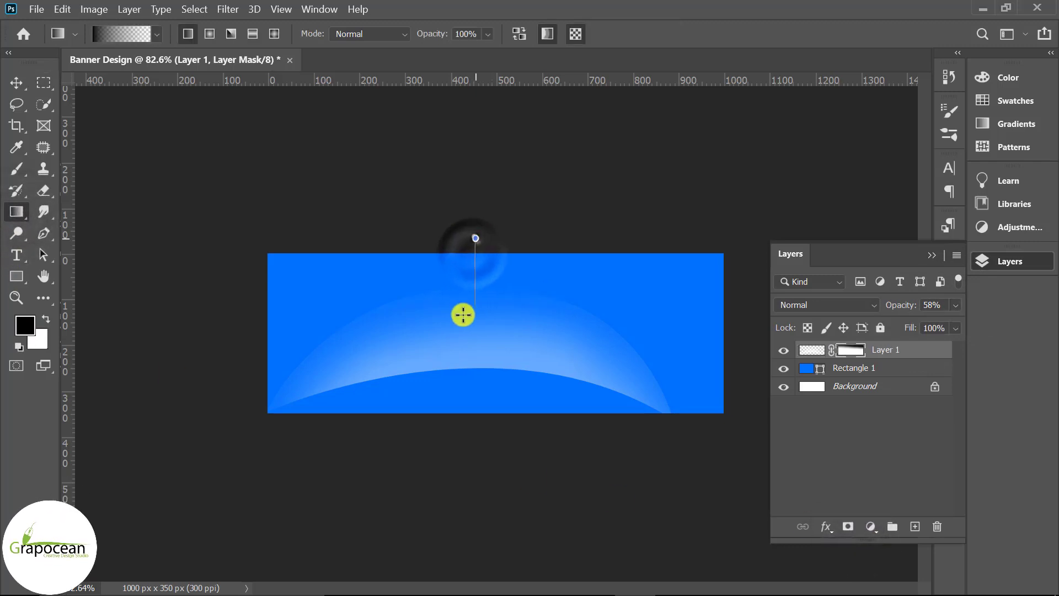
{"action": "left_click_drag", "start_coordinate": [269, 326], "coordinate": [318, 378]}
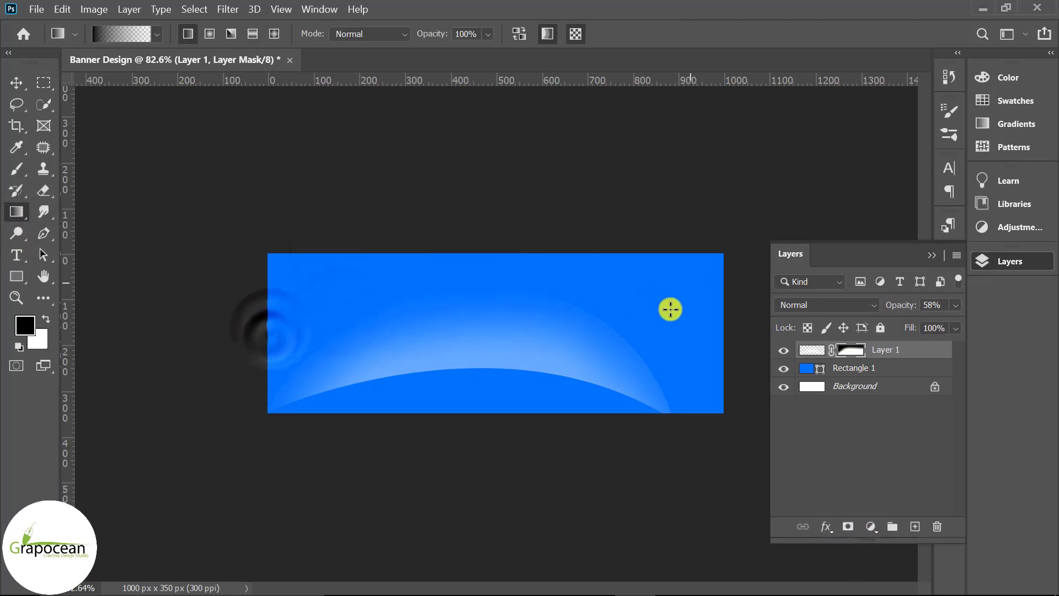
{"action": "left_click_drag", "start_coordinate": [645, 358], "coordinate": [655, 372]}
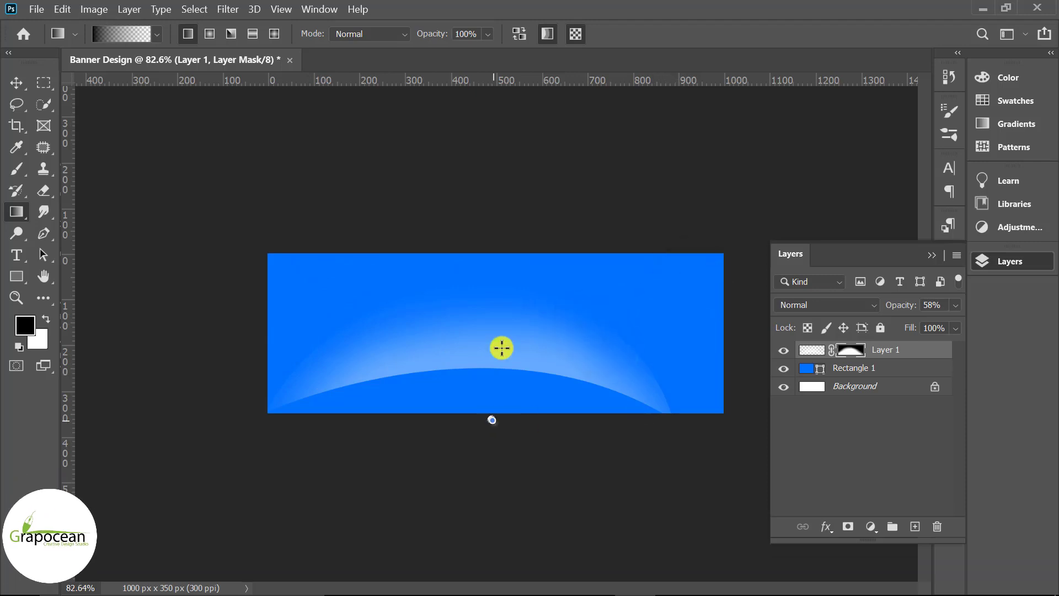
{"action": "right_click", "coordinate": [17, 169]}
Brush the Layer 1 mask at 9% opacity along the banner's bottom edge.
{"action": "left_click", "coordinate": [83, 162]}
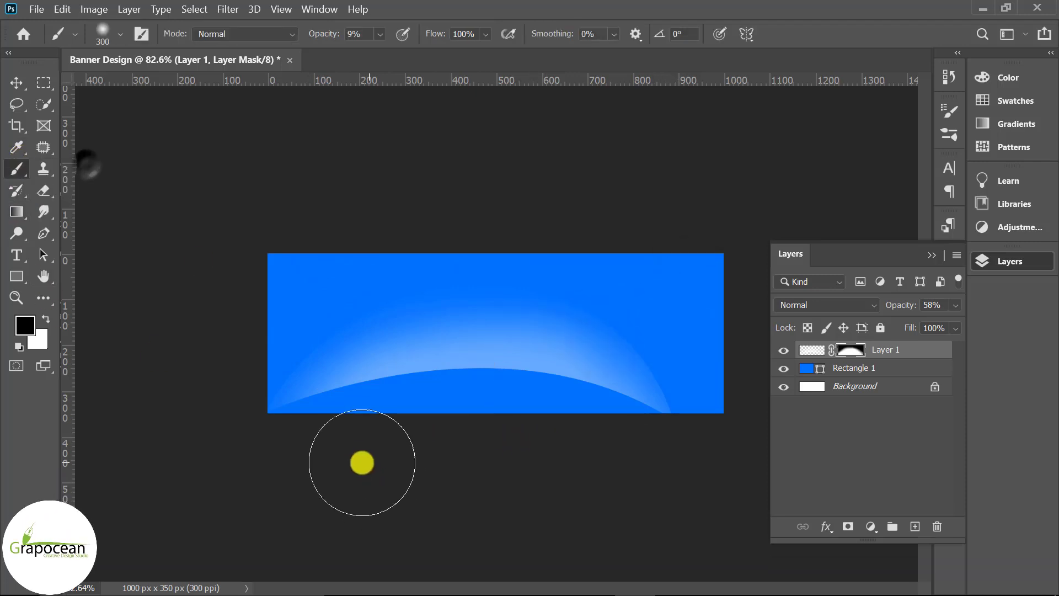
{"action": "left_click", "coordinate": [367, 422]}
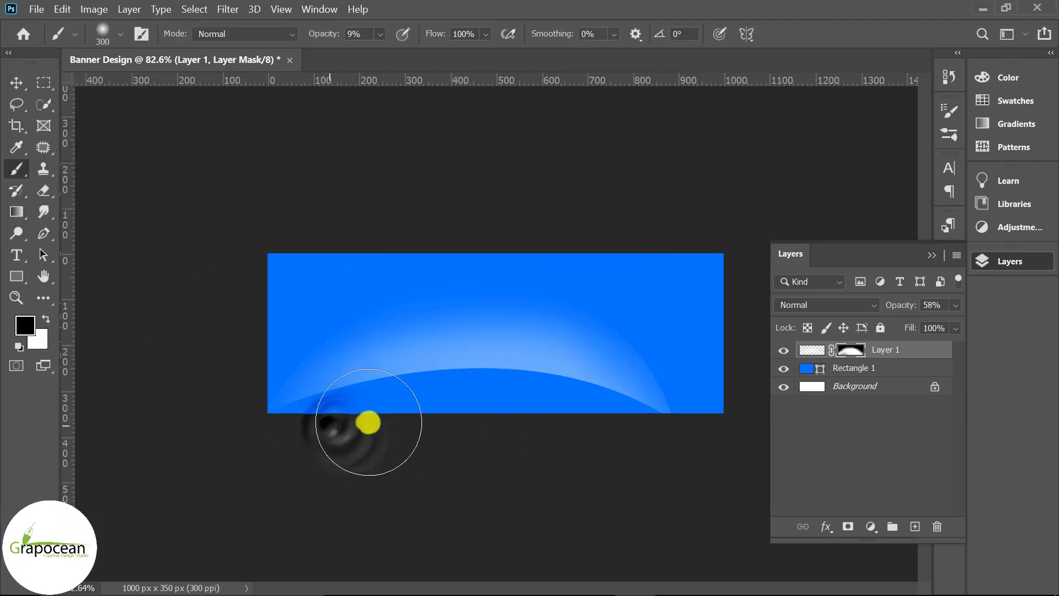
{"action": "left_click", "coordinate": [44, 319]}
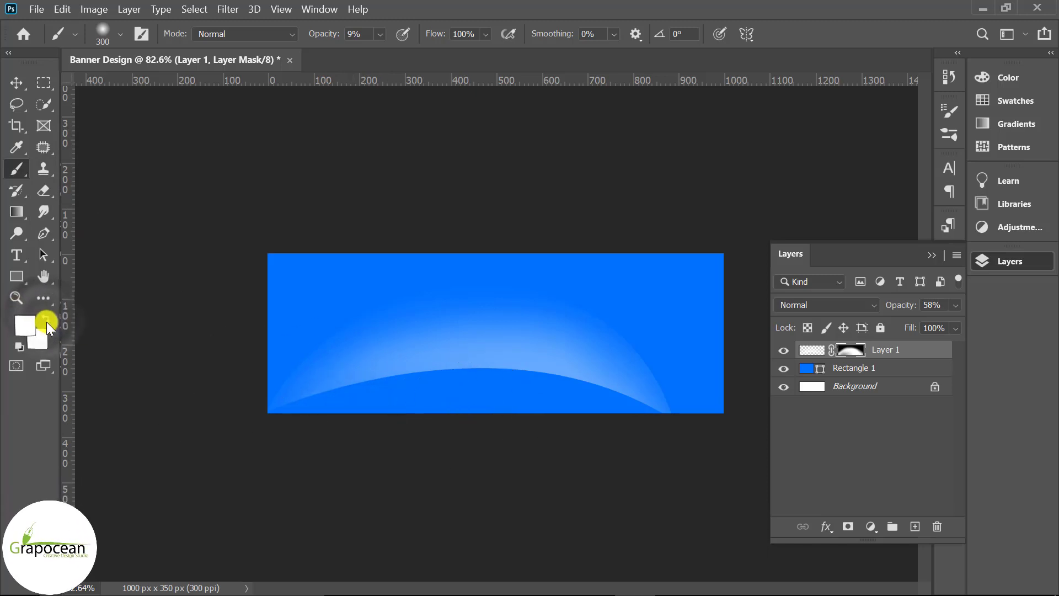
{"action": "mouse_move", "coordinate": [321, 396]}
{"action": "left_mouse_down"}
{"action": "mouse_move", "coordinate": [635, 443]}
{"action": "mouse_move", "coordinate": [712, 365]}
{"action": "left_mouse_up"}
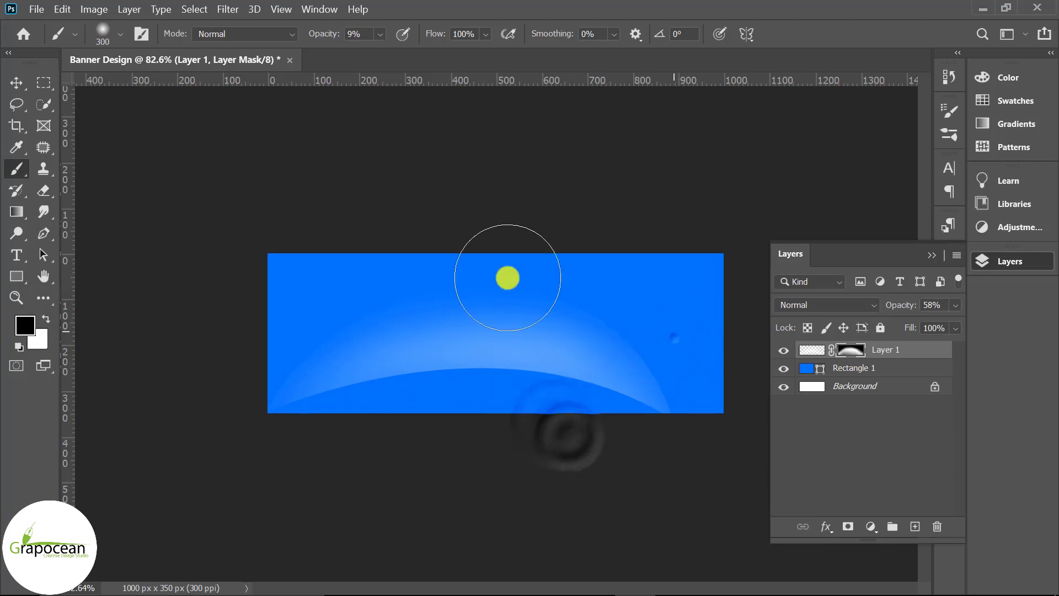
{"action": "left_click_drag", "start_coordinate": [711, 366], "coordinate": [609, 279]}
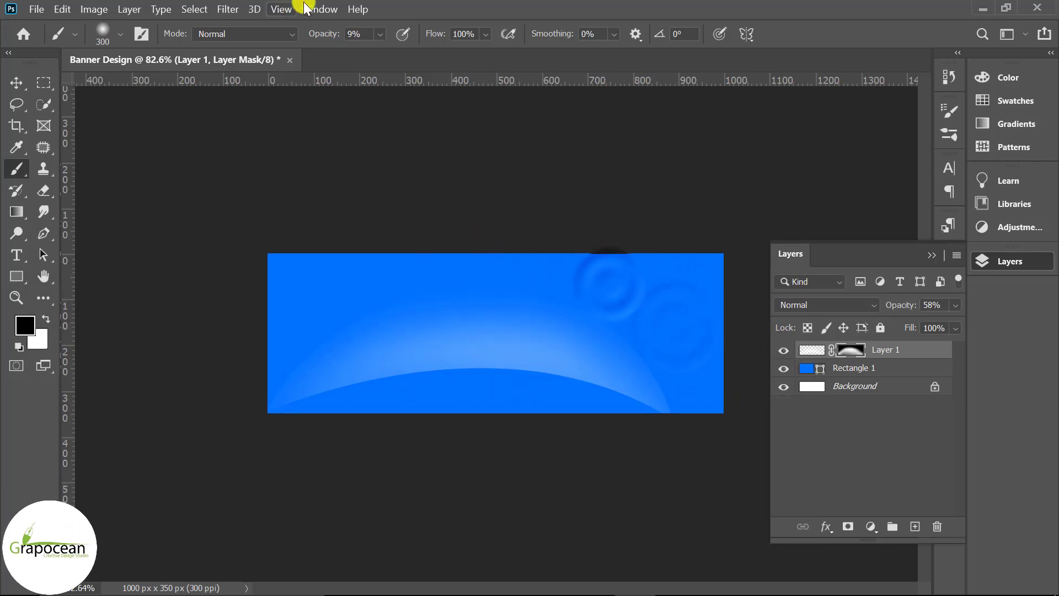
Paint the mask at 79% brush opacity along the right and bottom edges.
{"action": "left_click_drag", "start_coordinate": [328, 39], "coordinate": [367, 38]}
{"action": "left_click_drag", "start_coordinate": [678, 316], "coordinate": [717, 360]}
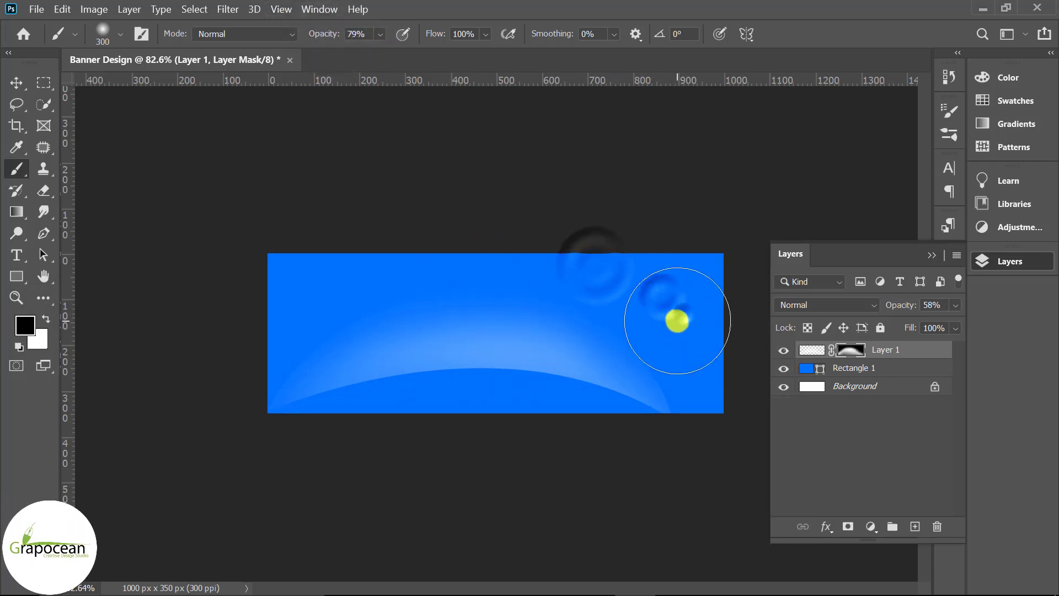
{"action": "left_click_drag", "start_coordinate": [773, 422], "coordinate": [520, 426]}
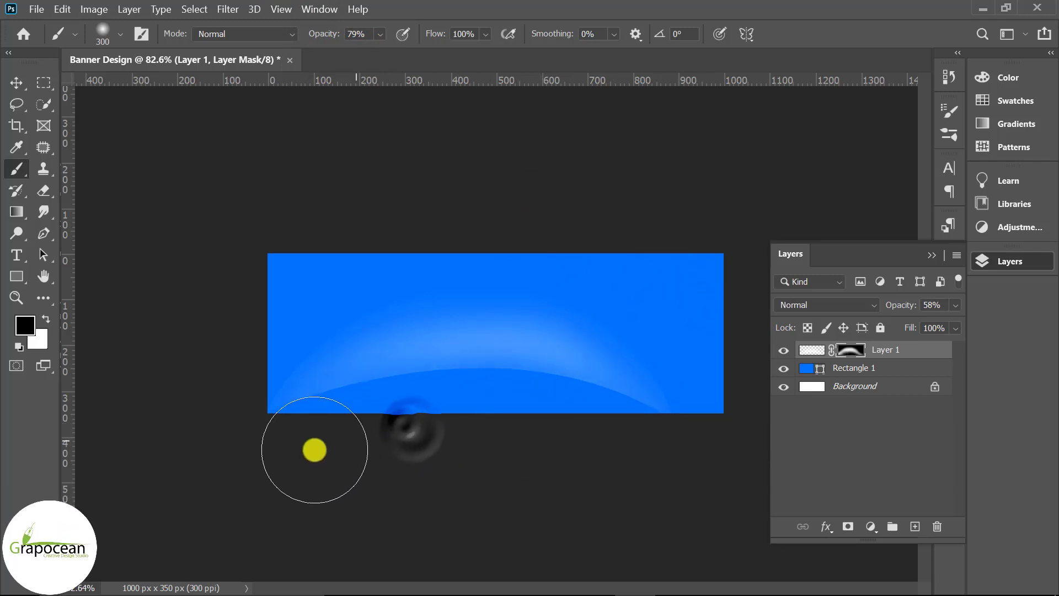
{"action": "mouse_move", "coordinate": [520, 426]}
{"action": "left_mouse_down"}
{"action": "mouse_move", "coordinate": [327, 453]}
{"action": "mouse_move", "coordinate": [577, 482]}
{"action": "left_mouse_up"}
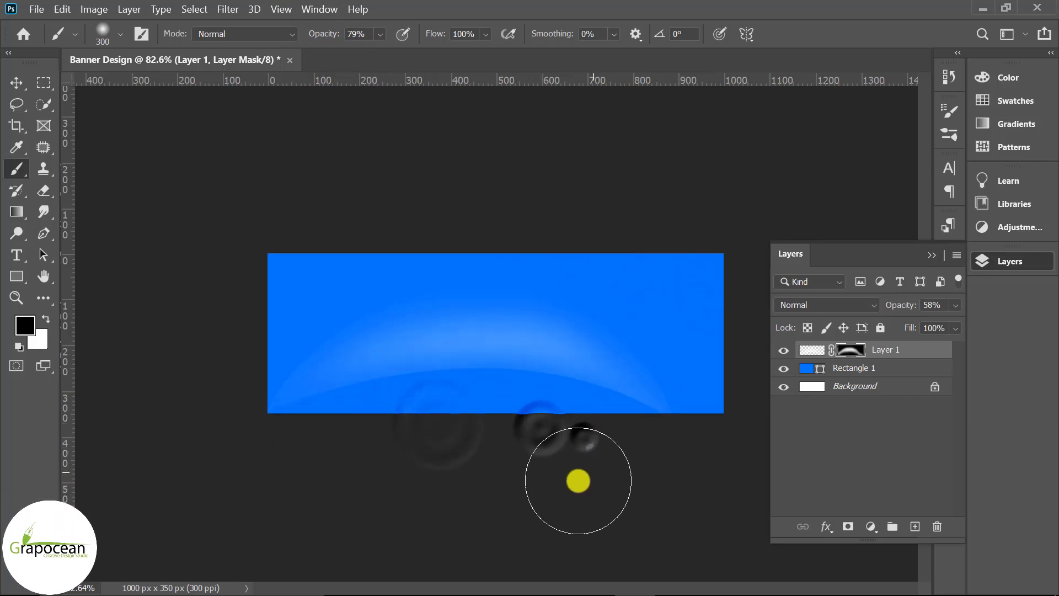
{"action": "key", "text": "ctrl+minus"}
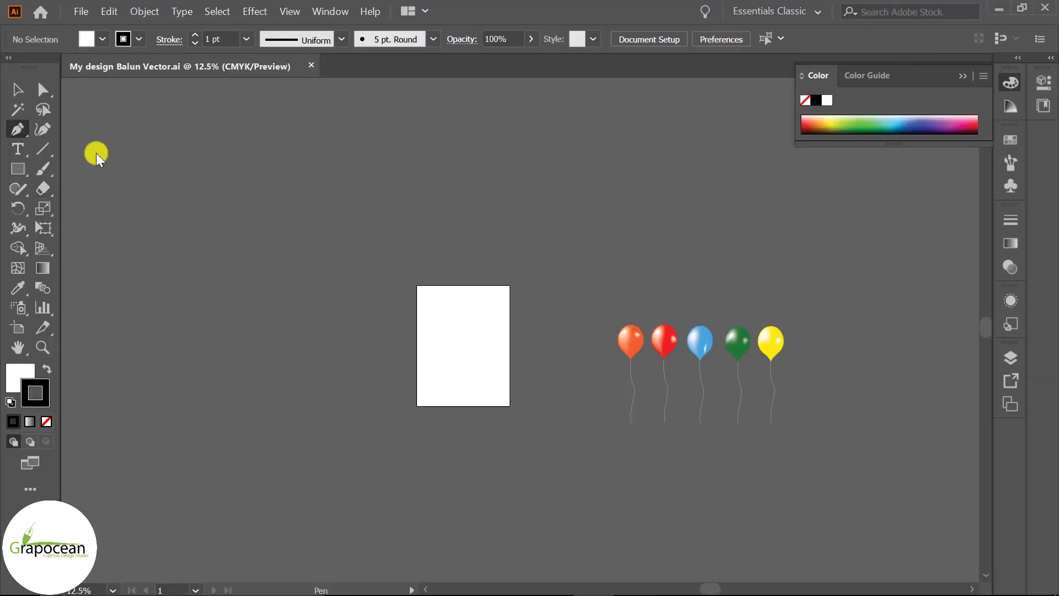
{"action": "left_click", "coordinate": [348, 188]}
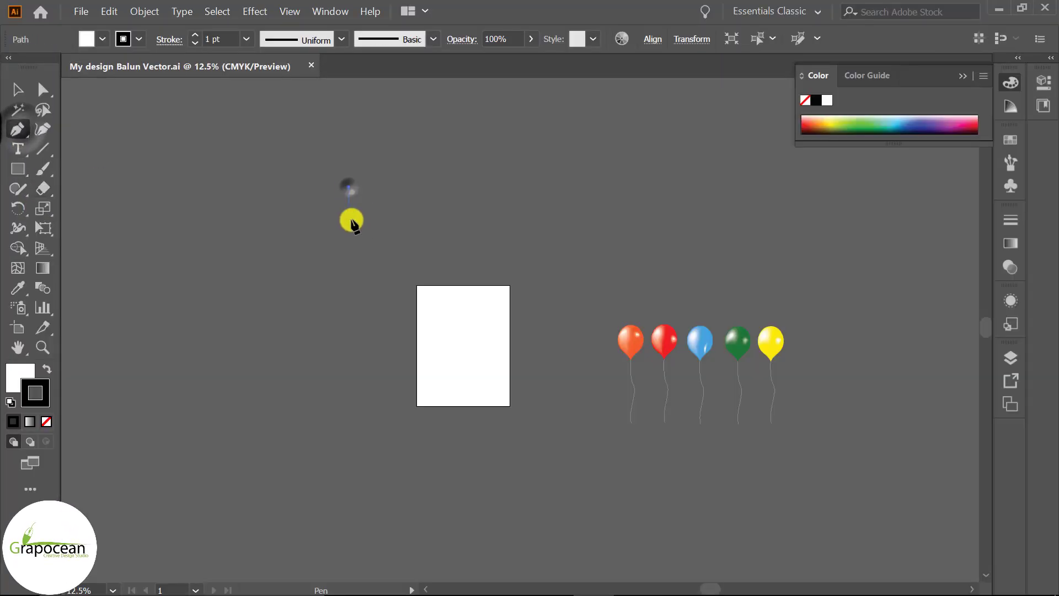
Draw a straight vertical line with the Pen tool and select it.
{"action": "left_click", "coordinate": [349, 382], "text": "shift"}
{"action": "left_click", "coordinate": [348, 385], "text": "shift"}
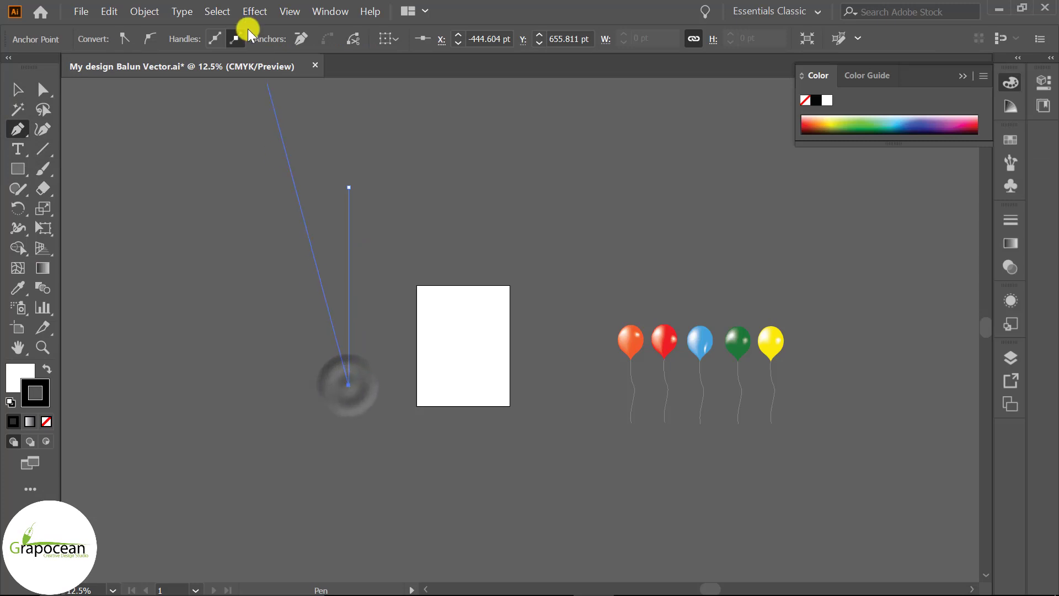
{"action": "left_click", "coordinate": [17, 88]}
{"action": "left_click", "coordinate": [220, 254]}
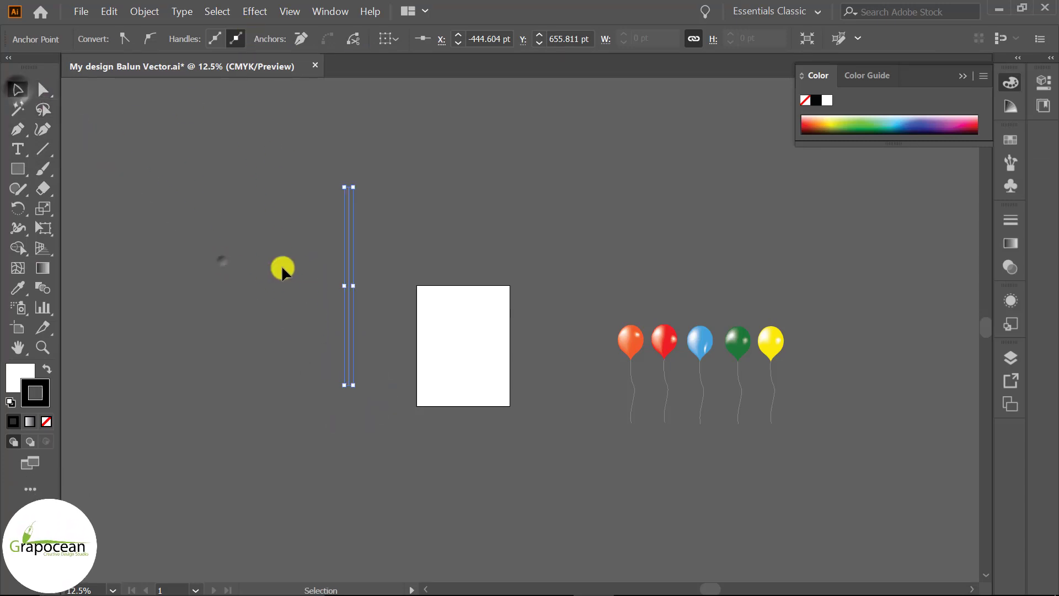
{"action": "left_click", "coordinate": [349, 251]}
Give the line no fill and a 122 pt black stroke.
{"action": "left_click", "coordinate": [94, 39]}
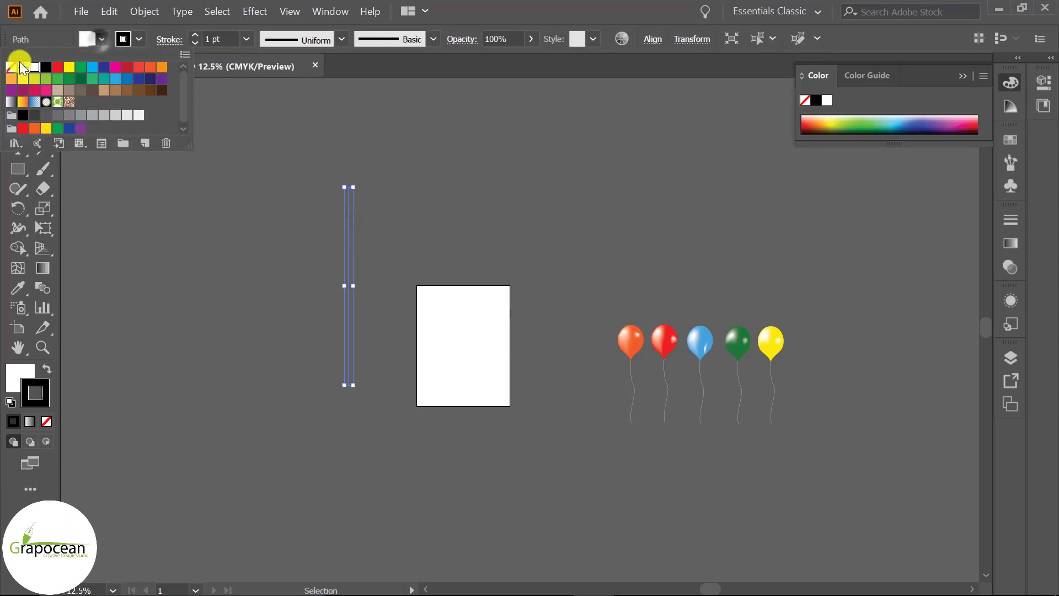
{"action": "left_click", "coordinate": [141, 35]}
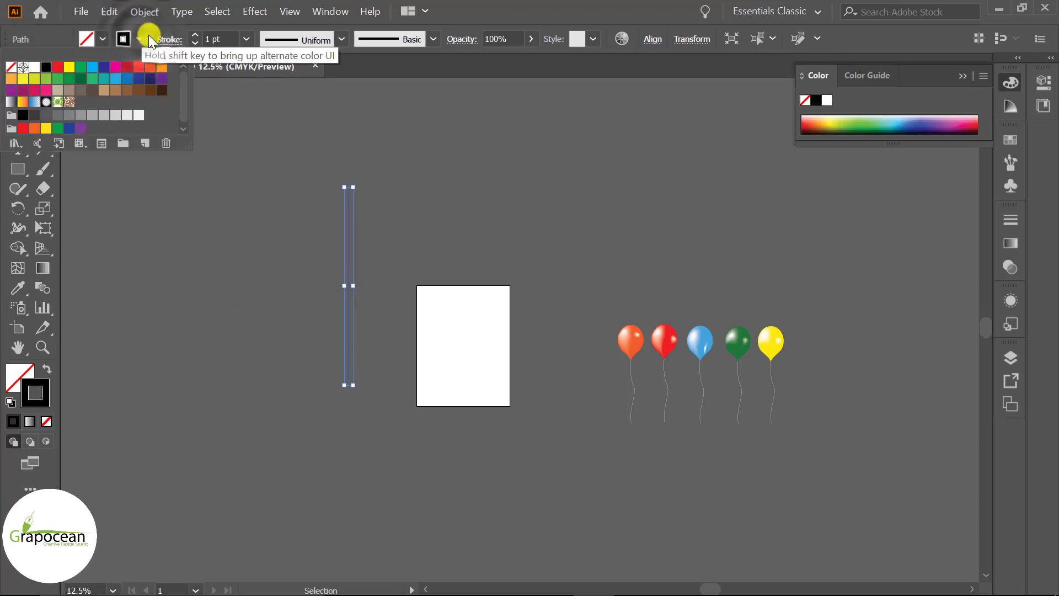
{"action": "left_click", "coordinate": [197, 34]}
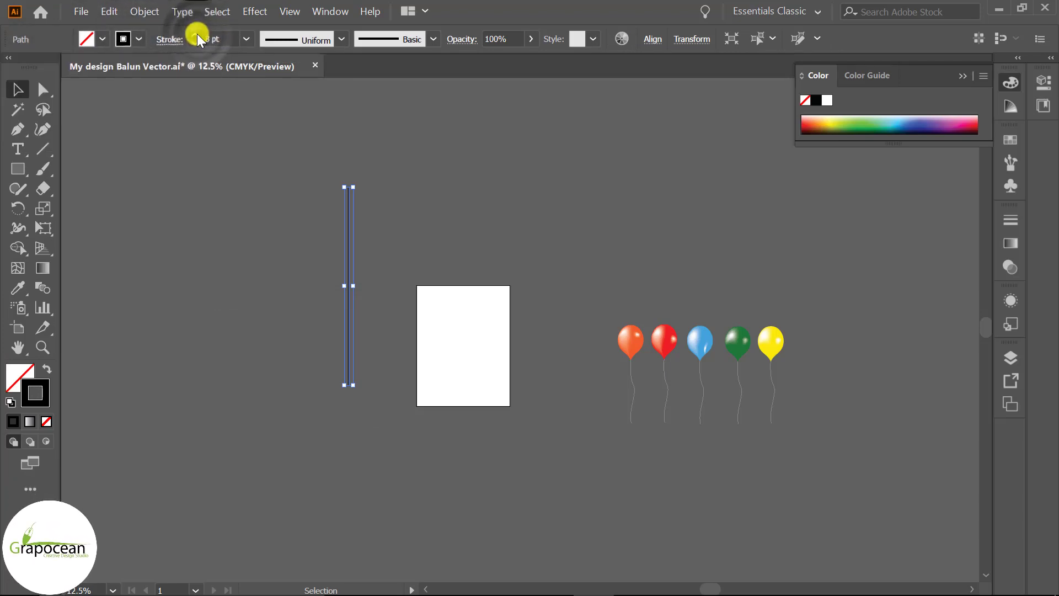
{"action": "left_click", "coordinate": [197, 34]}
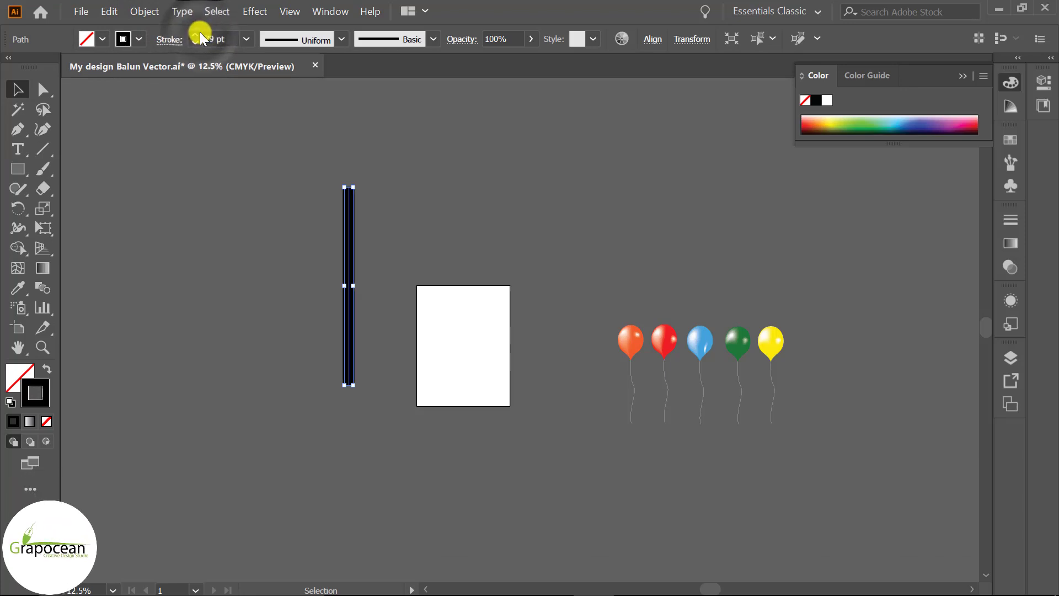
{"action": "left_click", "coordinate": [200, 34]}
{"action": "left_click", "coordinate": [195, 35]}
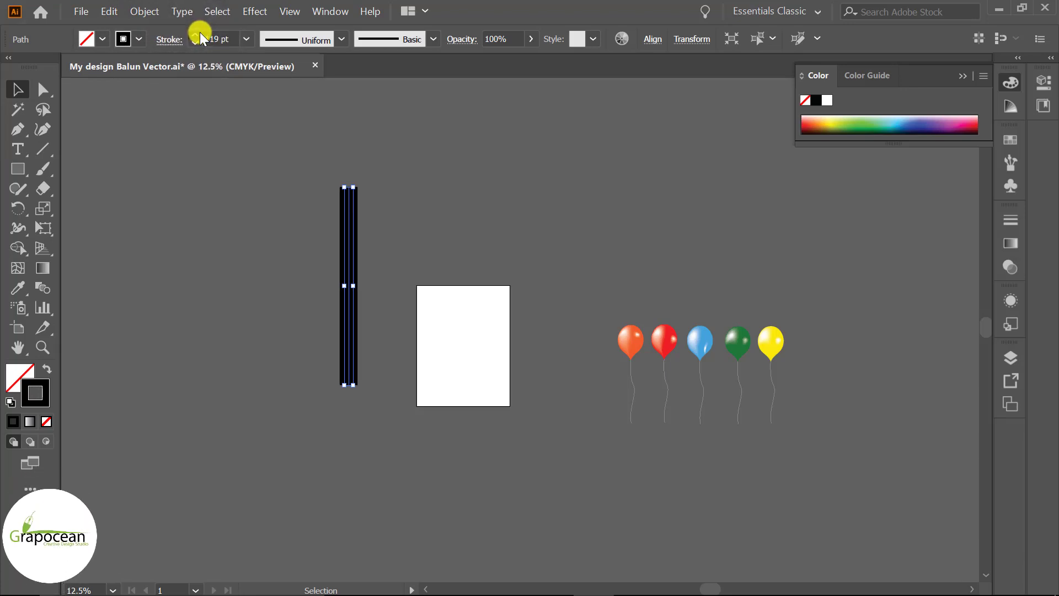
{"action": "scroll", "coordinate": [369, 381], "scroll_direction": "up", "scroll_amount": 1}
With the Width tool, widen the bar's top and narrow its bottom to a sharp point.
{"action": "scroll", "coordinate": [361, 386], "scroll_direction": "up", "scroll_amount": 1}
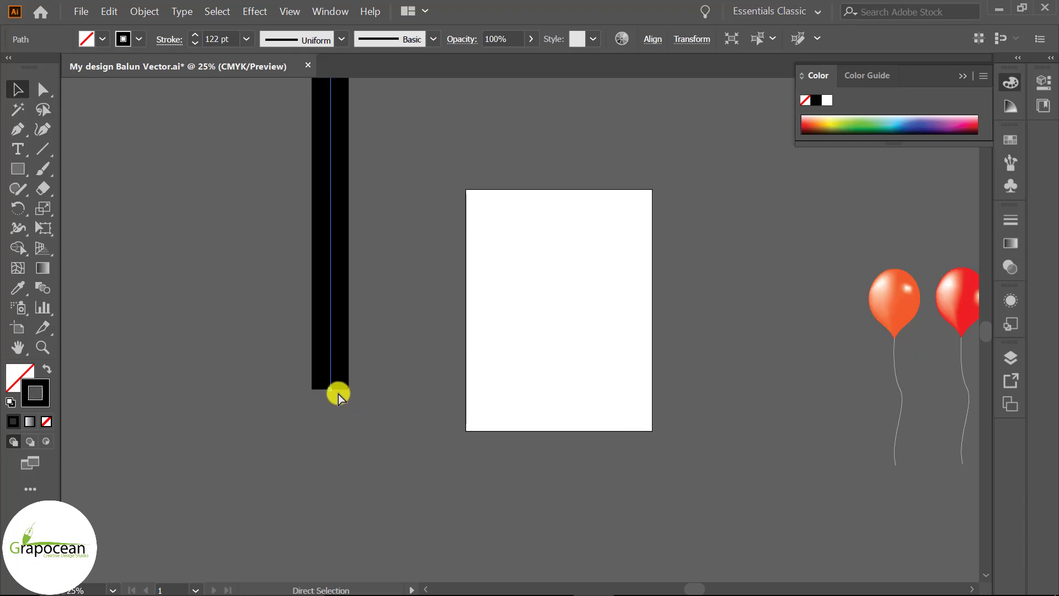
{"action": "left_click", "coordinate": [18, 228]}
{"action": "scroll", "coordinate": [541, 333], "scroll_direction": "down", "scroll_amount": 4}
{"action": "scroll", "coordinate": [503, 324], "scroll_direction": "up", "scroll_amount": 2}
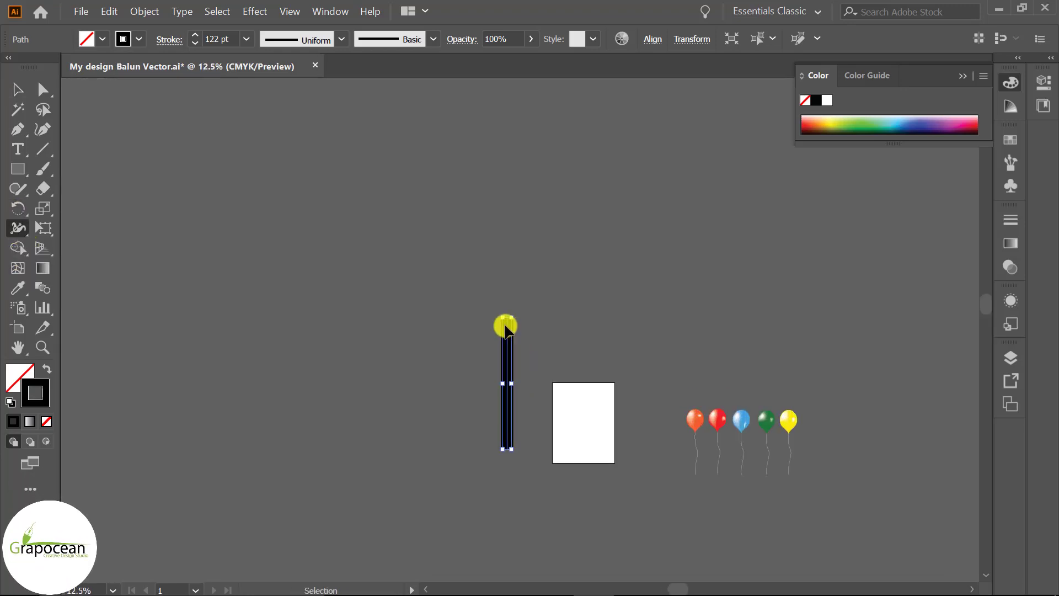
{"action": "scroll", "coordinate": [517, 314], "scroll_direction": "up", "scroll_amount": 2}
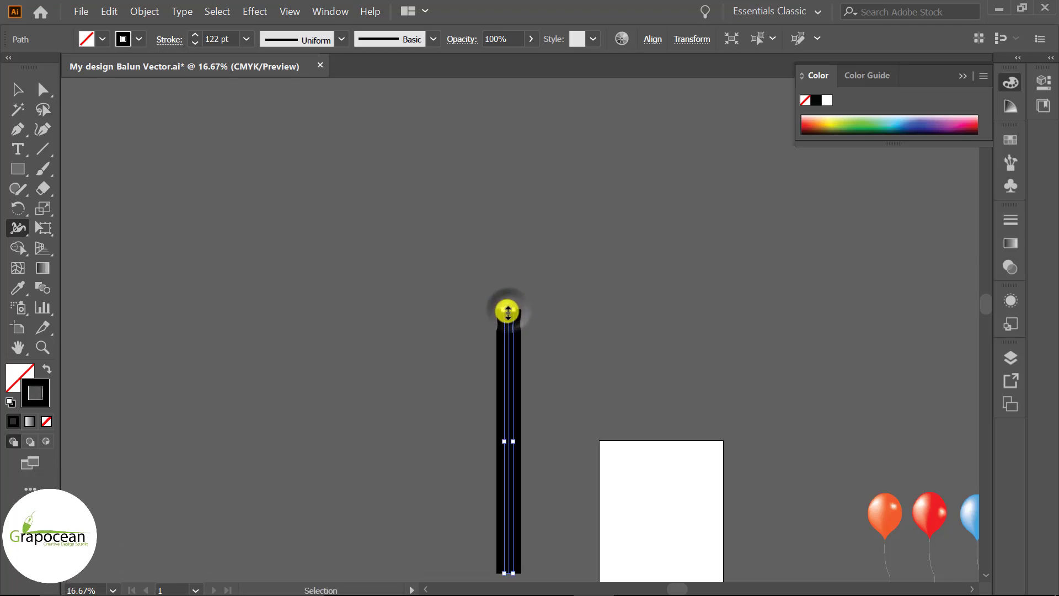
{"action": "left_click", "coordinate": [504, 311]}
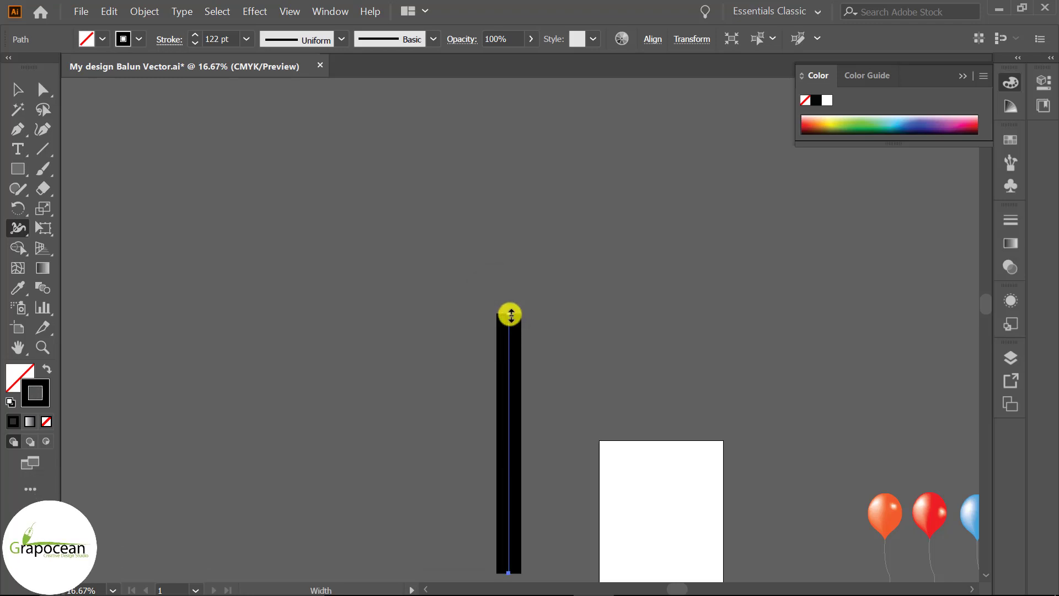
{"action": "left_click_drag", "start_coordinate": [510, 313], "coordinate": [556, 314]}
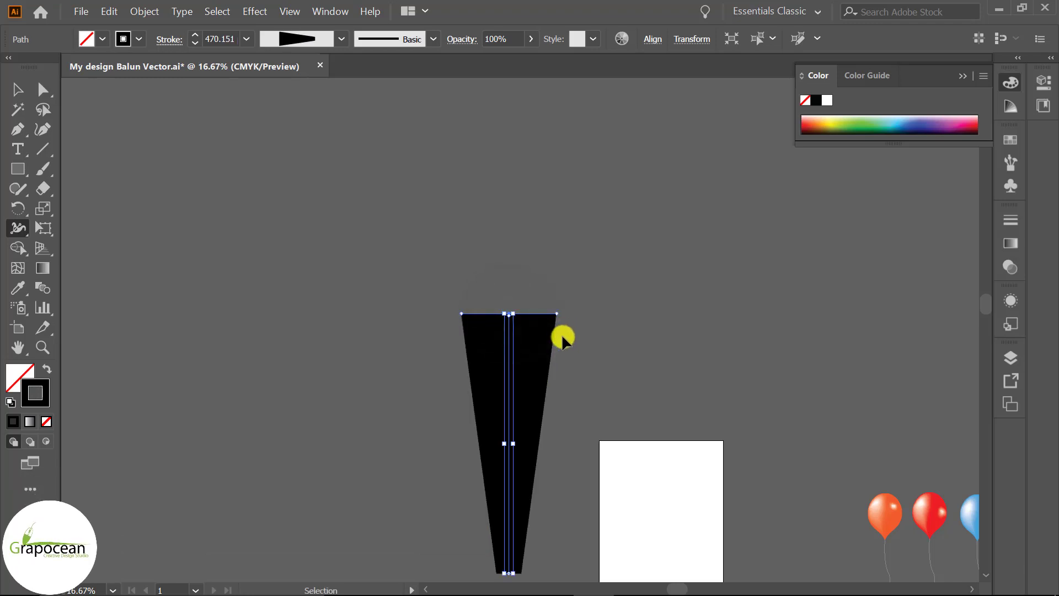
{"action": "scroll", "coordinate": [568, 352], "scroll_direction": "down", "scroll_amount": 2}
{"action": "scroll", "coordinate": [552, 398], "scroll_direction": "down", "scroll_amount": 2}
{"action": "scroll", "coordinate": [546, 433], "scroll_direction": "up", "scroll_amount": 5}
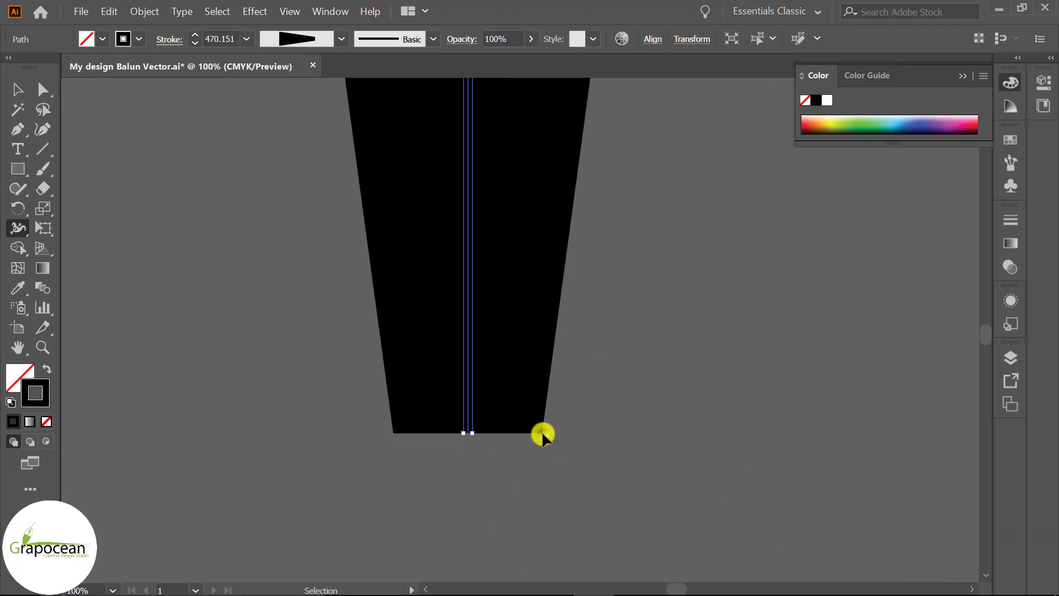
{"action": "left_click_drag", "start_coordinate": [542, 433], "coordinate": [467, 435]}
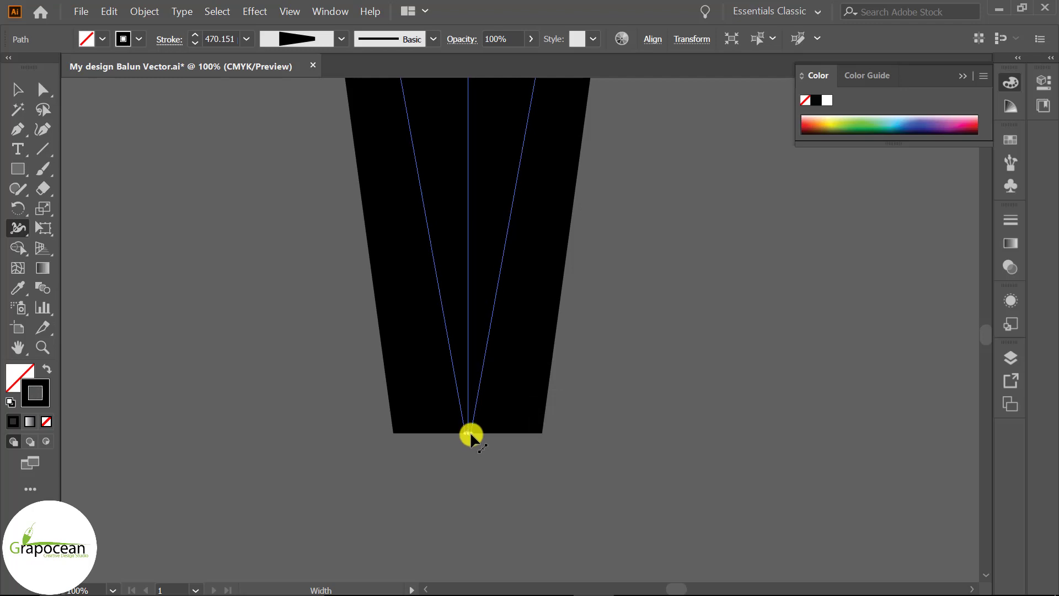
{"action": "left_click_drag", "start_coordinate": [467, 431], "coordinate": [468, 433]}
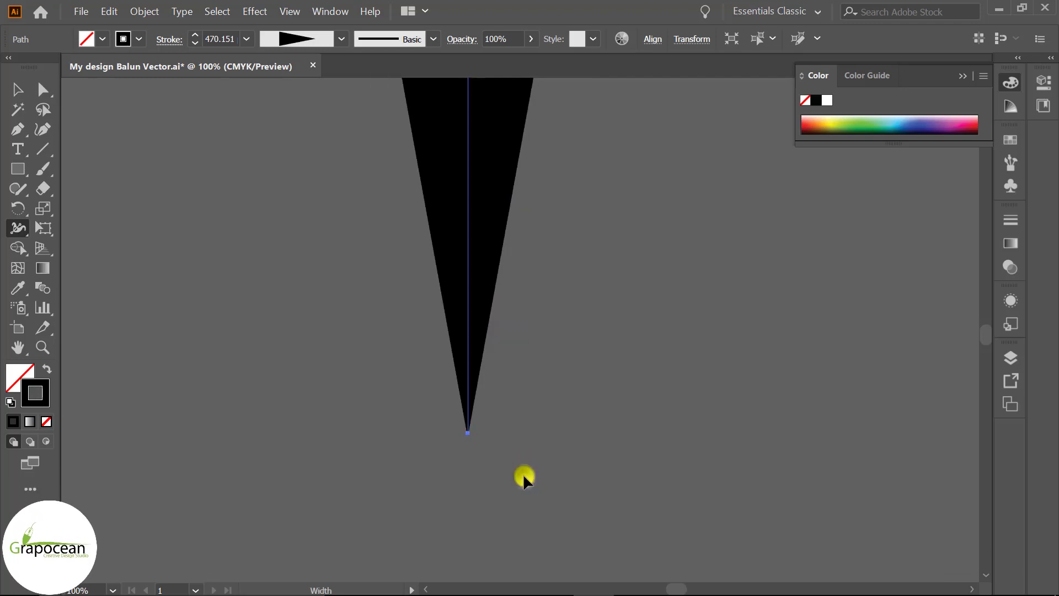
Readjust the width points so the wedge becomes a thin spike, 168.566 pt at top.
{"action": "scroll", "coordinate": [516, 450], "scroll_direction": "down", "scroll_amount": 5}
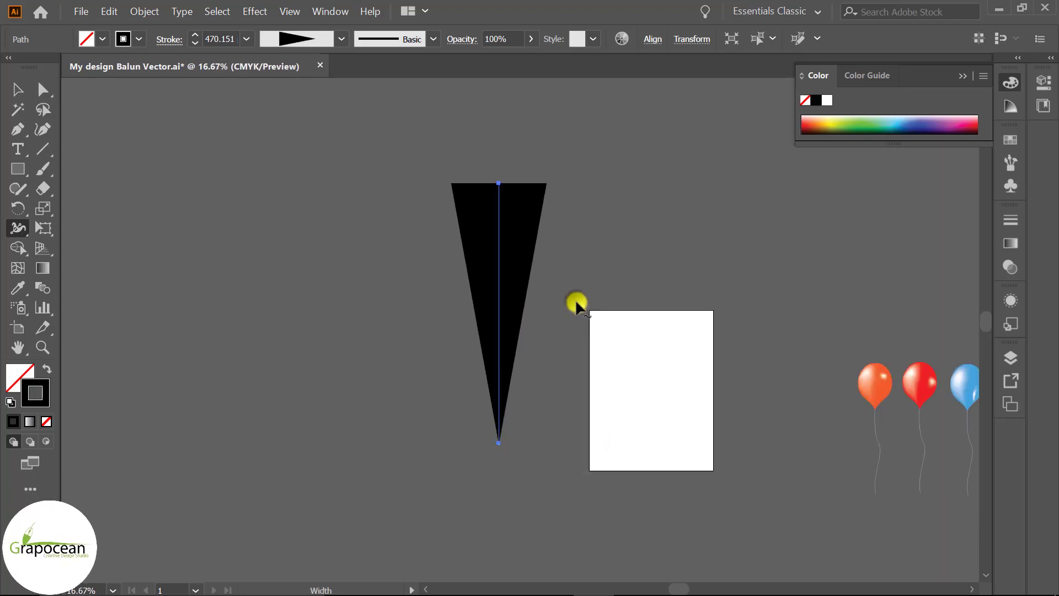
{"action": "scroll", "coordinate": [588, 175], "scroll_direction": "up", "scroll_amount": 2}
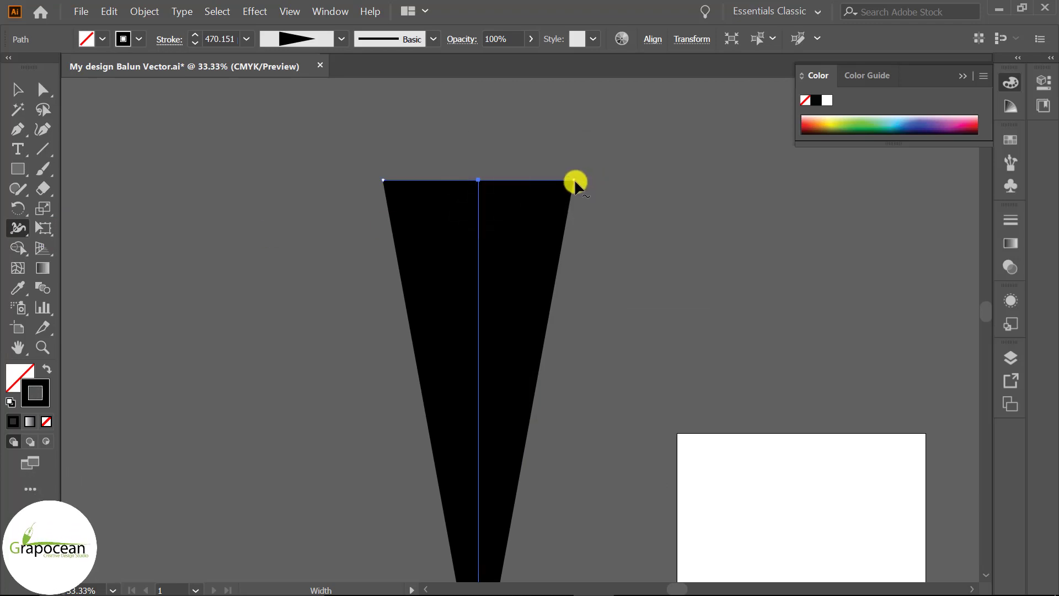
{"action": "left_click_drag", "start_coordinate": [574, 180], "coordinate": [512, 183]}
{"action": "scroll", "coordinate": [589, 270], "scroll_direction": "down", "scroll_amount": 1}
{"action": "scroll", "coordinate": [586, 298], "scroll_direction": "down", "scroll_amount": 2}
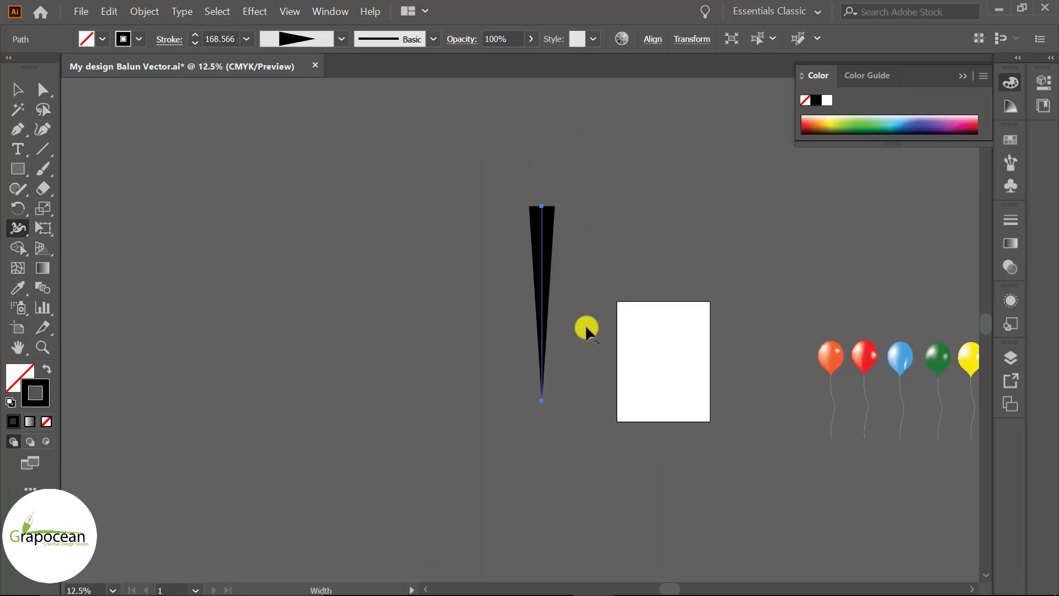
{"action": "mouse_move", "coordinate": [554, 256]}
{"action": "left_mouse_down"}
{"action": "mouse_move", "coordinate": [508, 212]}
{"action": "mouse_move", "coordinate": [611, 216]}
{"action": "left_mouse_up"}
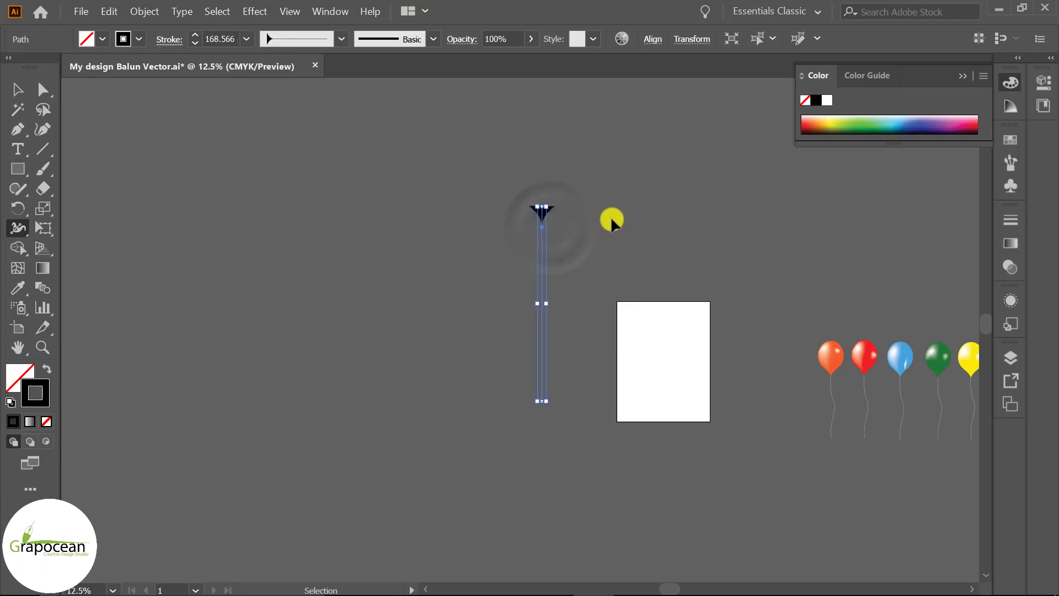
Move the spike up and to the left on the artboard.
{"action": "left_click", "coordinate": [202, 222]}
{"action": "left_click_drag", "start_coordinate": [541, 229], "coordinate": [369, 185]}
{"action": "left_click", "coordinate": [431, 269]}
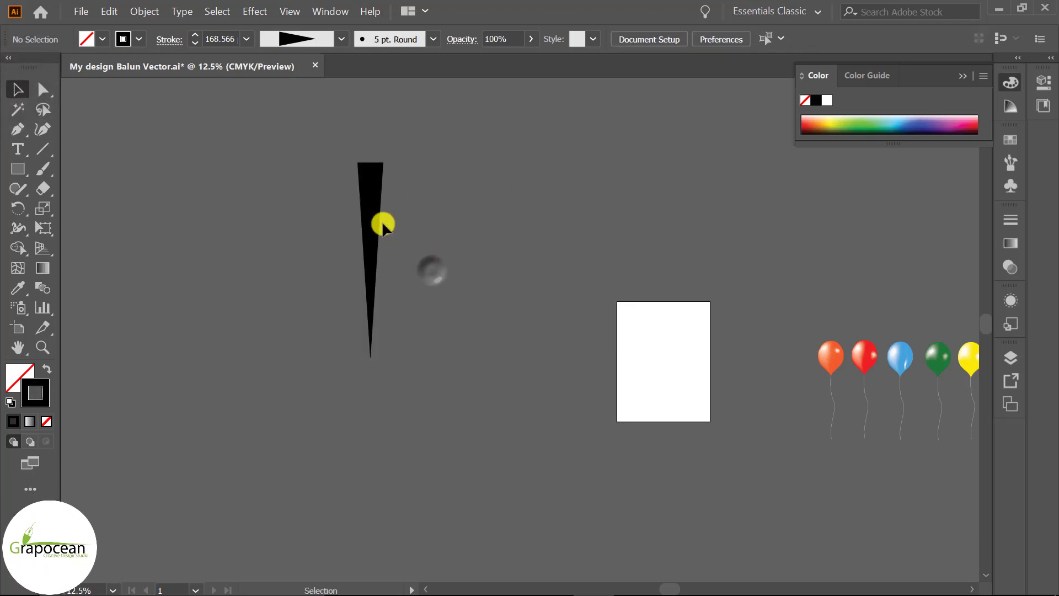
{"action": "scroll", "coordinate": [378, 377], "scroll_direction": "up", "scroll_amount": 1}
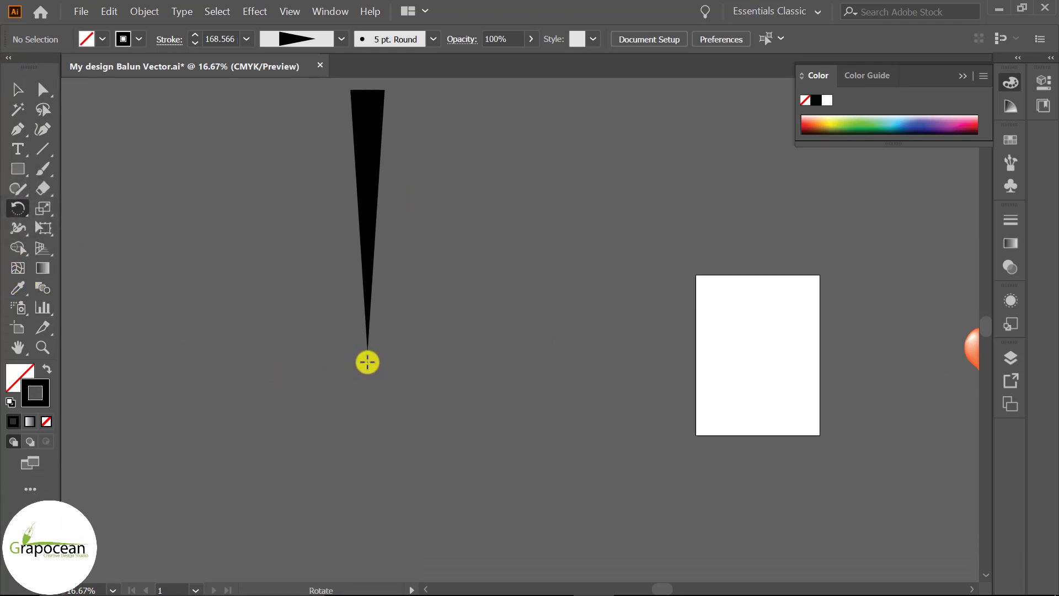
{"action": "scroll", "coordinate": [426, 348], "scroll_direction": "down", "scroll_amount": 3}
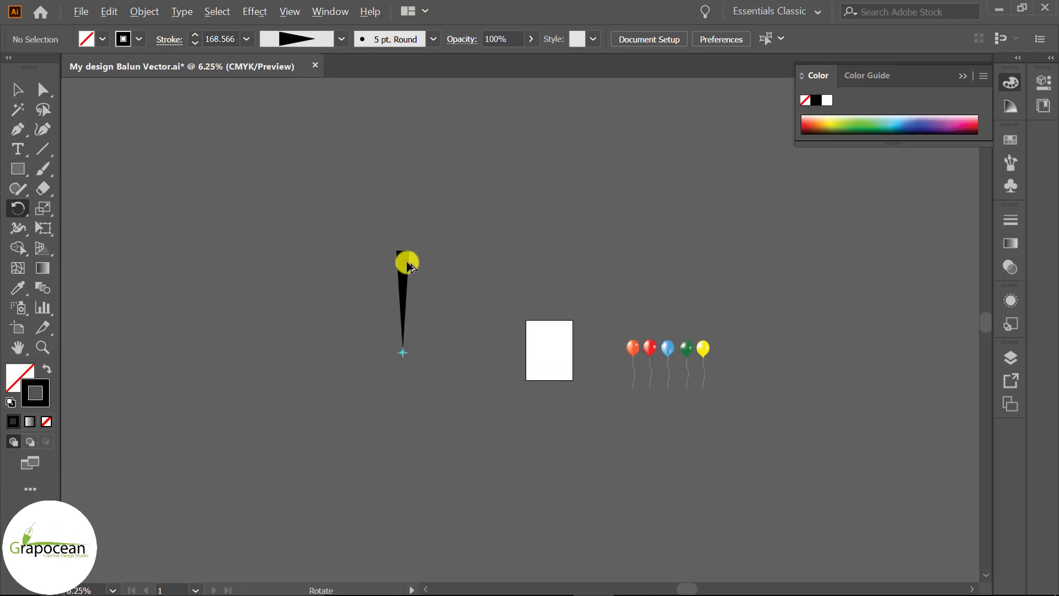
Rotate a copy of the spike around its tip and repeat with Ctrl+D into a full sunburst.
{"action": "left_click", "coordinate": [17, 89]}
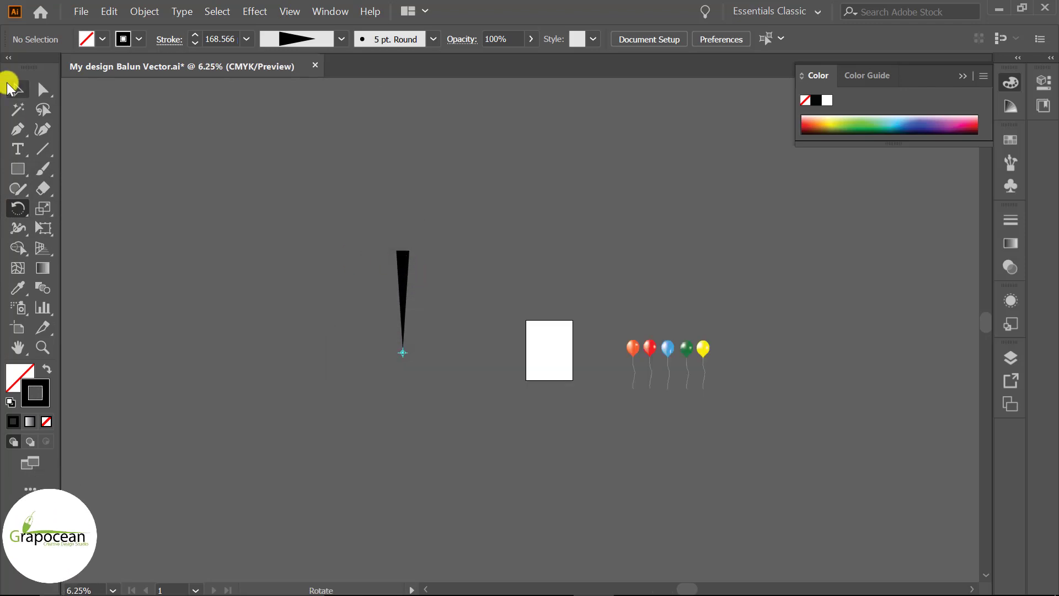
{"action": "left_click", "coordinate": [409, 338]}
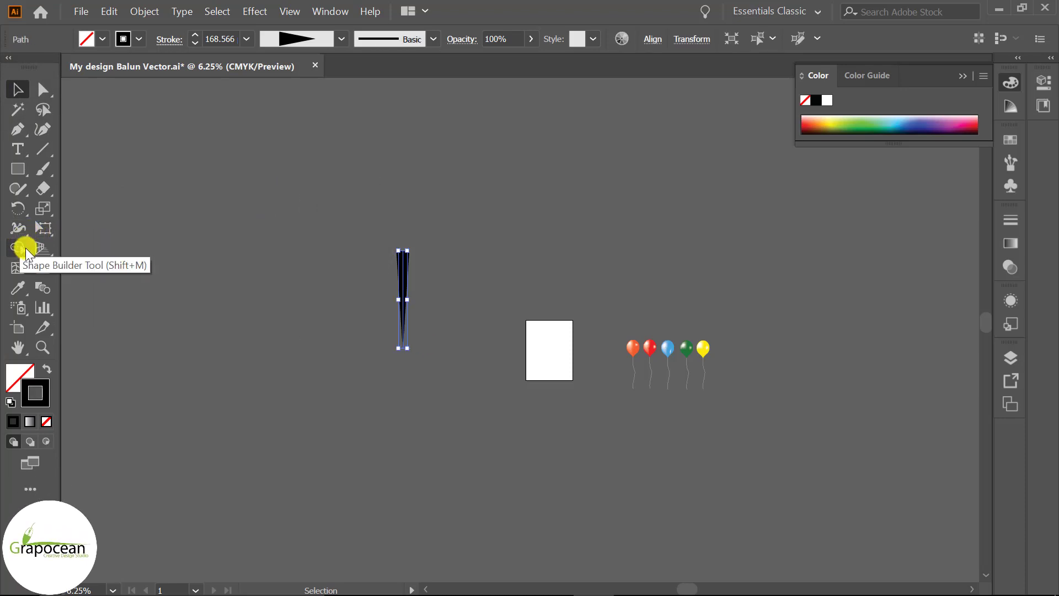
{"action": "left_click", "coordinate": [18, 208]}
{"action": "scroll", "coordinate": [403, 374], "scroll_direction": "up", "scroll_amount": 2}
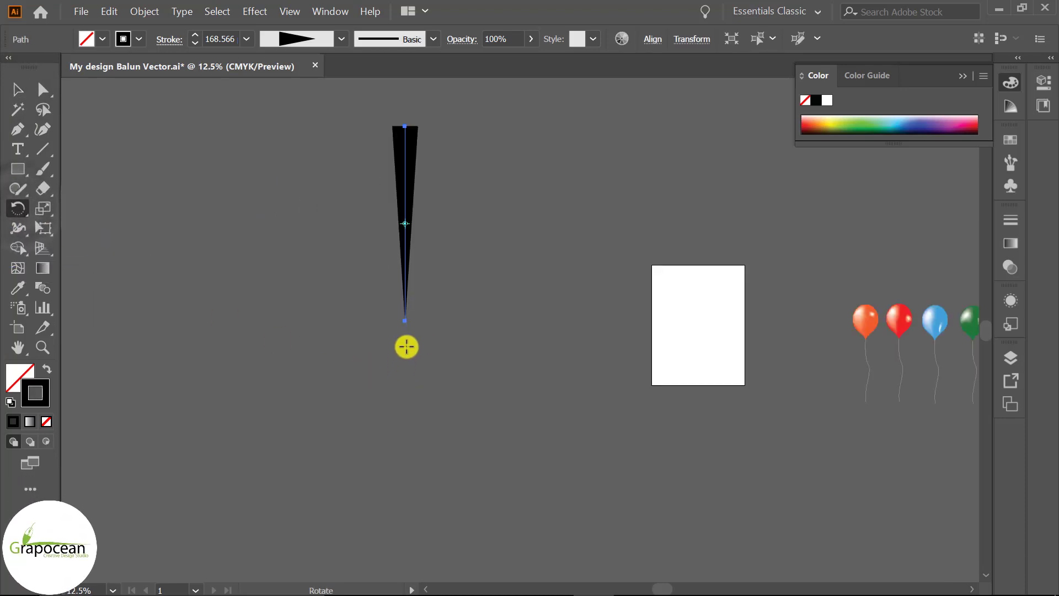
{"action": "left_click_drag", "start_coordinate": [415, 160], "coordinate": [461, 195]}
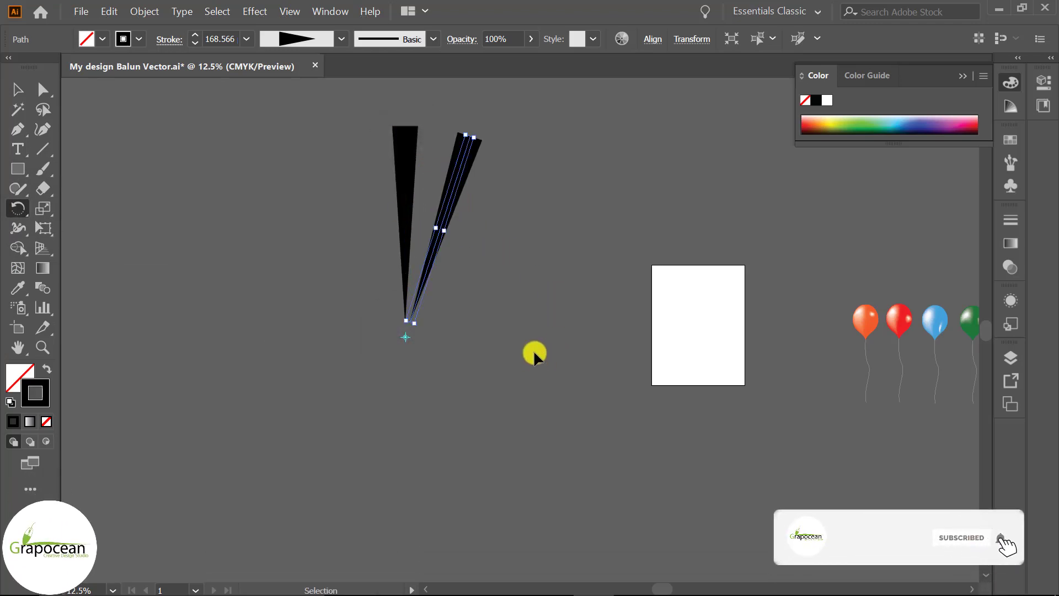
{"action": "key", "text": "ctrl+d"}
{"action": "key", "text": "ctrl+d"}
{"action": "key", "text": "ctrl+d"}
{"action": "key", "text": "ctrl+d"}
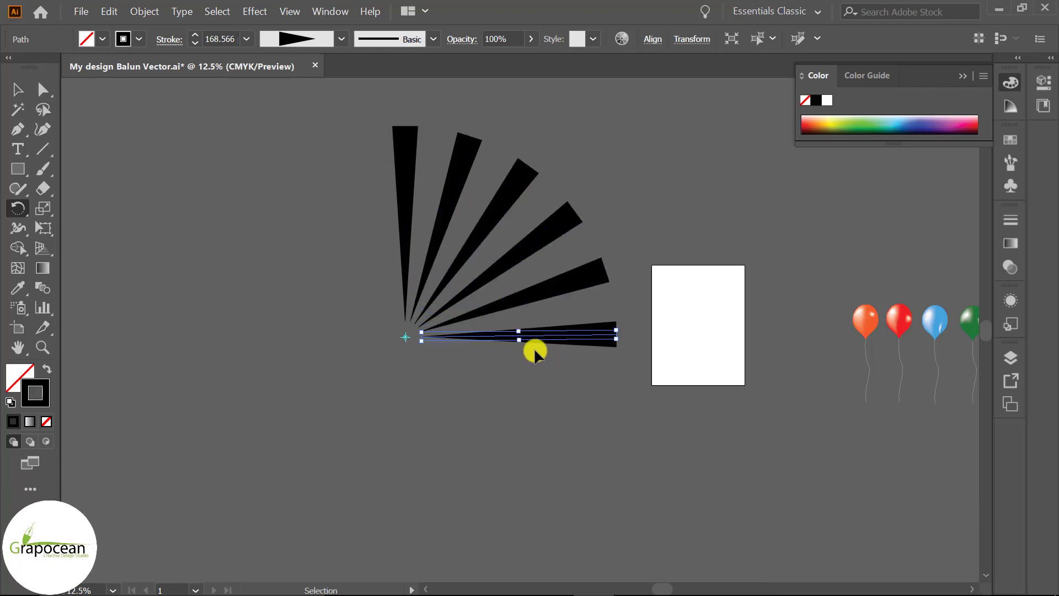
{"action": "key", "text": "ctrl+d"}
{"action": "key", "text": "ctrl+d"}
{"action": "key", "text": "ctrl+d"}
{"action": "key", "text": "ctrl+d"}
{"action": "key", "text": "ctrl+d"}
{"action": "key", "text": "ctrl+d"}
{"action": "key", "text": "ctrl+d"}
{"action": "key", "text": "ctrl+d"}
{"action": "key", "text": "ctrl+d"}
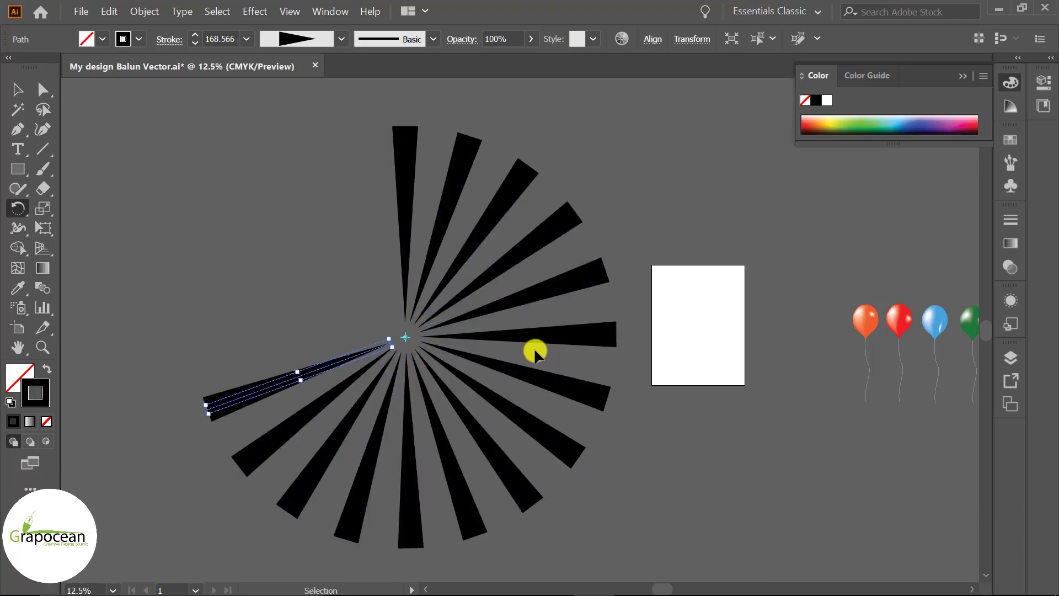
{"action": "key", "text": "ctrl+d"}
{"action": "key", "text": "ctrl+d"}
{"action": "key", "text": "ctrl+d"}
{"action": "key", "text": "ctrl+d"}
{"action": "key", "text": "ctrl+d"}
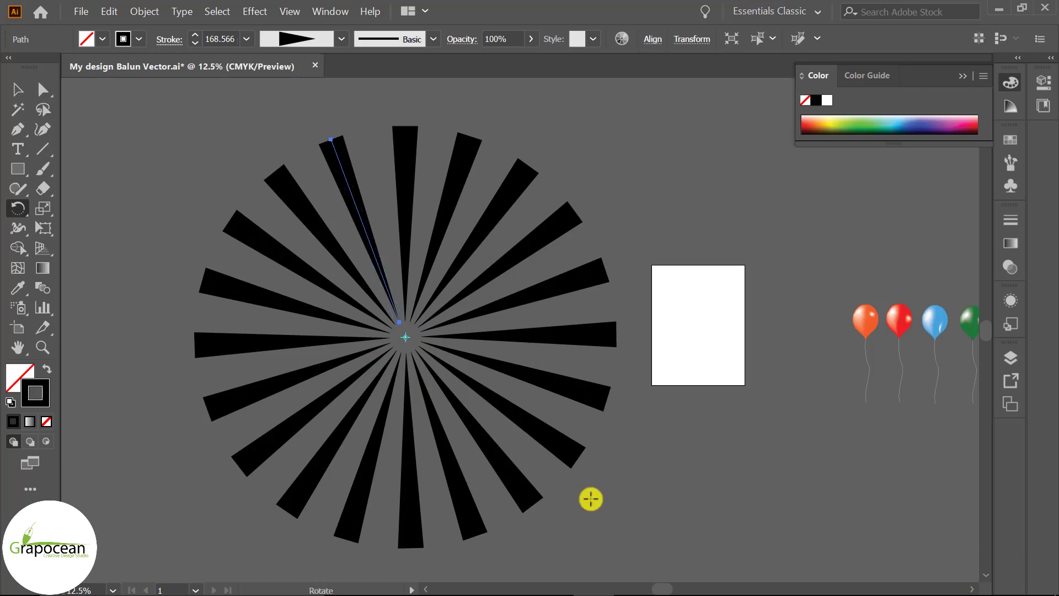
{"action": "left_click", "coordinate": [599, 517]}
{"action": "left_click", "coordinate": [123, 130]}
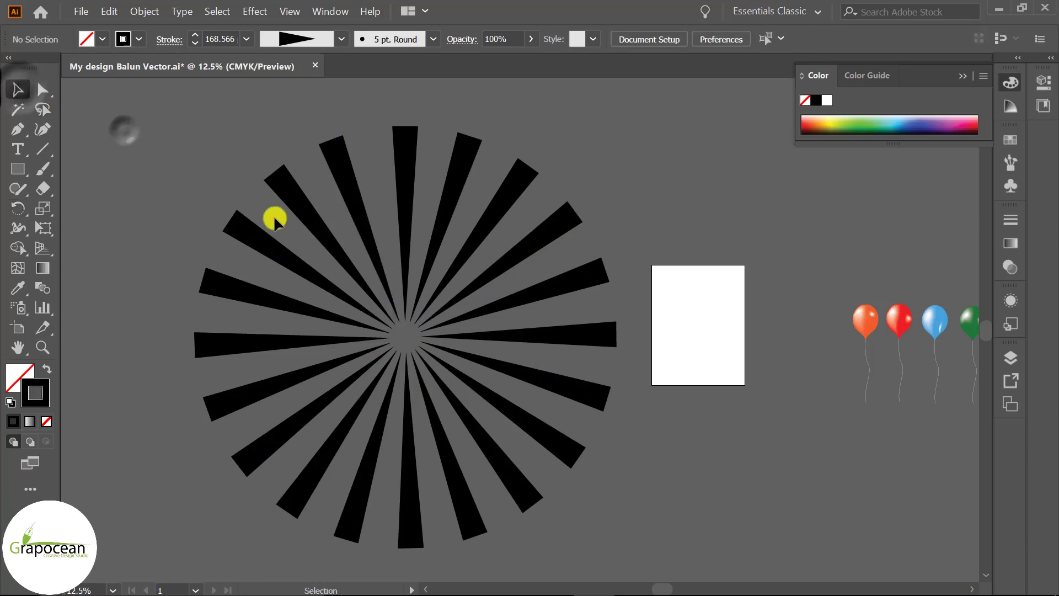
{"action": "key", "text": "ctrl+minus"}
Select all the sunburst rays and set their fill to white.
{"action": "mouse_move", "coordinate": [205, 154]}
{"action": "left_mouse_down"}
{"action": "mouse_move", "coordinate": [495, 467]}
{"action": "mouse_move", "coordinate": [484, 472]}
{"action": "left_mouse_up"}
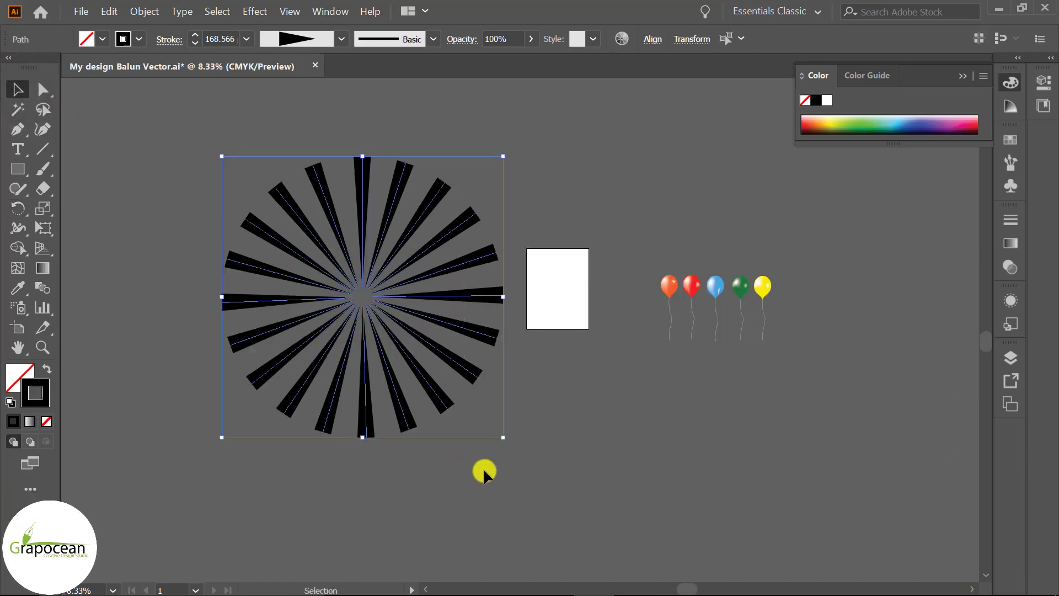
{"action": "double_click", "coordinate": [24, 373]}
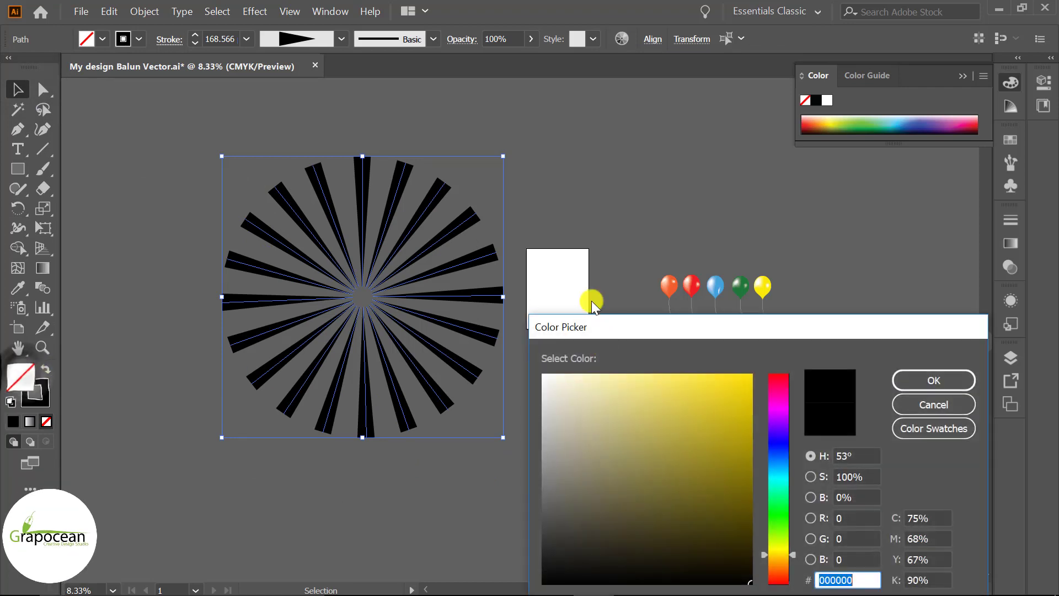
{"action": "left_click", "coordinate": [943, 380]}
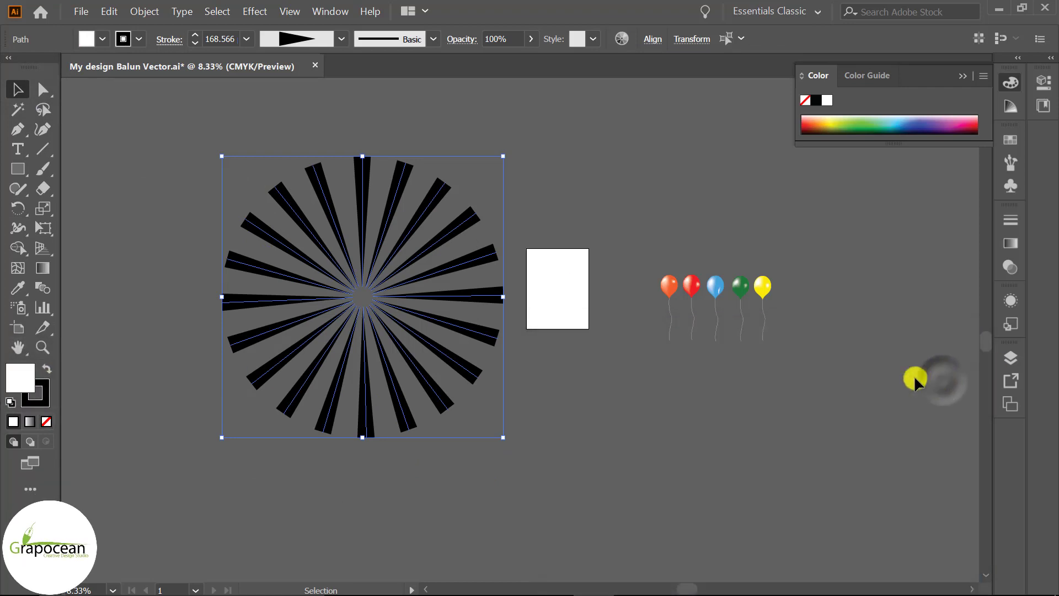
{"action": "left_click", "coordinate": [591, 378]}
Make the rays' stroke white, then drag the sunburst into the Photoshop banner.
{"action": "left_click_drag", "start_coordinate": [137, 119], "coordinate": [509, 457]}
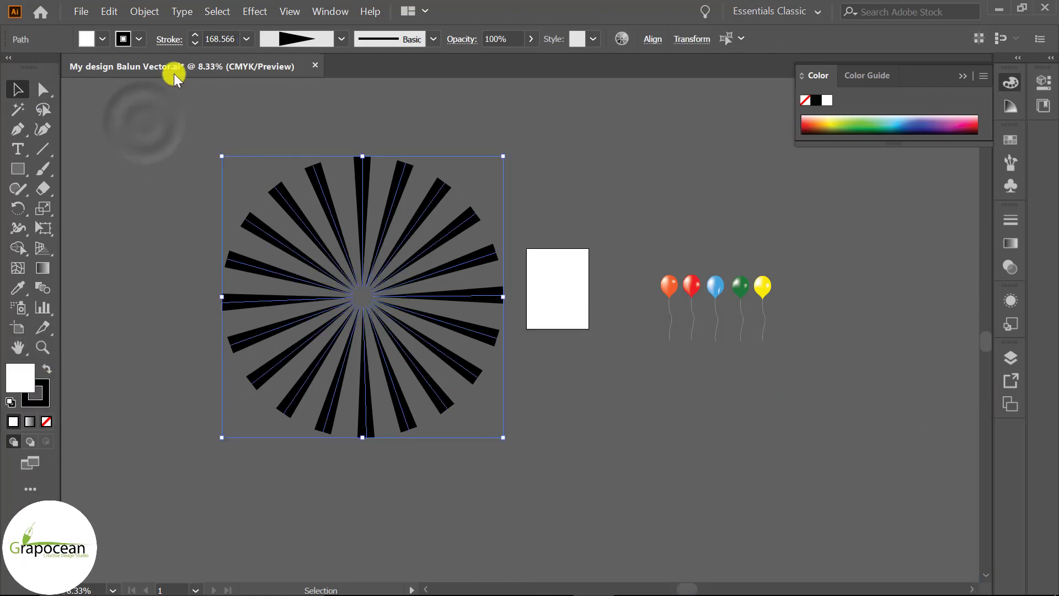
{"action": "left_click", "coordinate": [139, 40]}
{"action": "left_click", "coordinate": [35, 66]}
{"action": "left_click", "coordinate": [123, 243]}
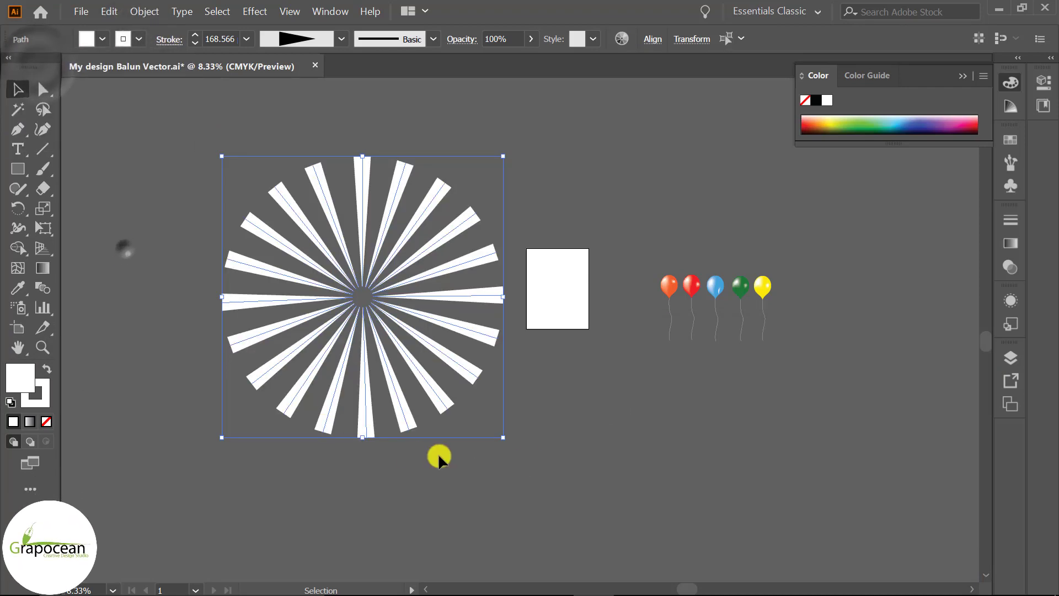
{"action": "left_click", "coordinate": [534, 463]}
{"action": "left_click_drag", "start_coordinate": [202, 150], "coordinate": [226, 162]}
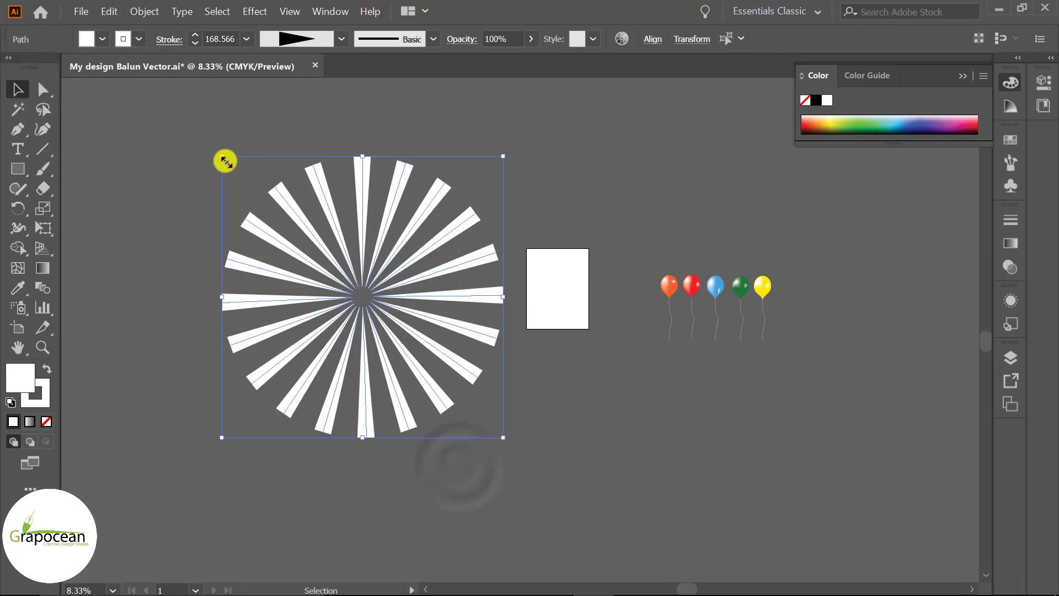
{"action": "left_click_drag", "start_coordinate": [377, 242], "coordinate": [511, 359]}
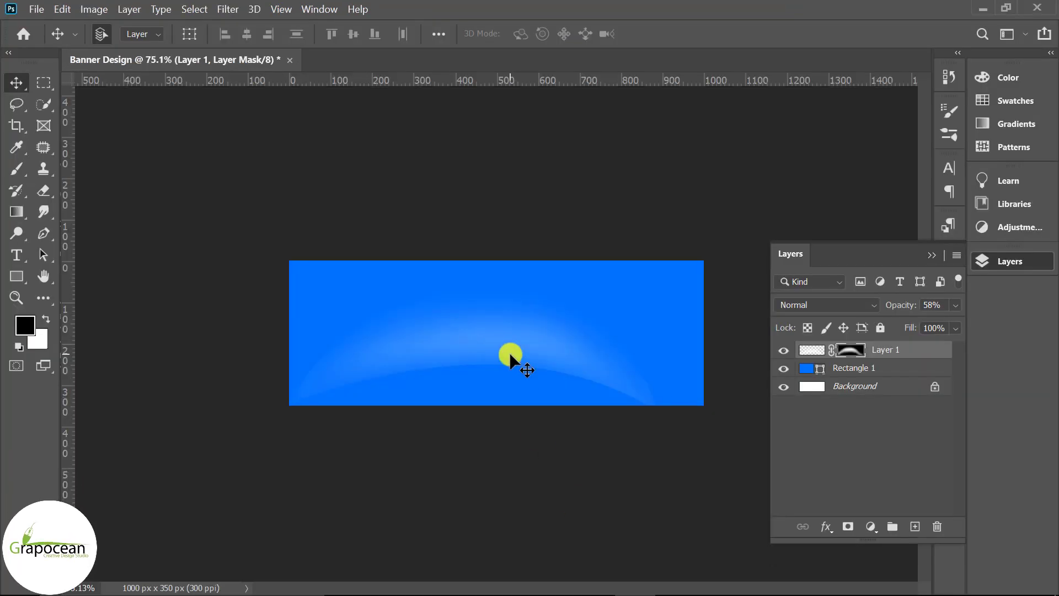
Enlarge the sunburst to cover the banner, fade it to 10% opacity, and add Layer 2.
{"action": "left_click_drag", "start_coordinate": [565, 402], "coordinate": [741, 540]}
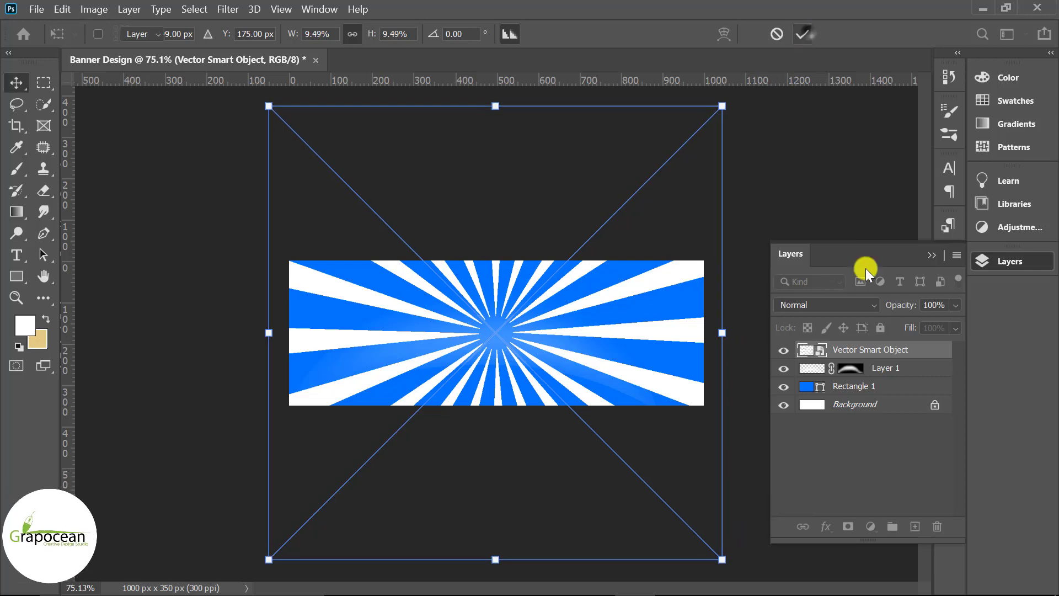
{"action": "key", "text": "Return"}
{"action": "left_click_drag", "start_coordinate": [906, 328], "coordinate": [886, 327]}
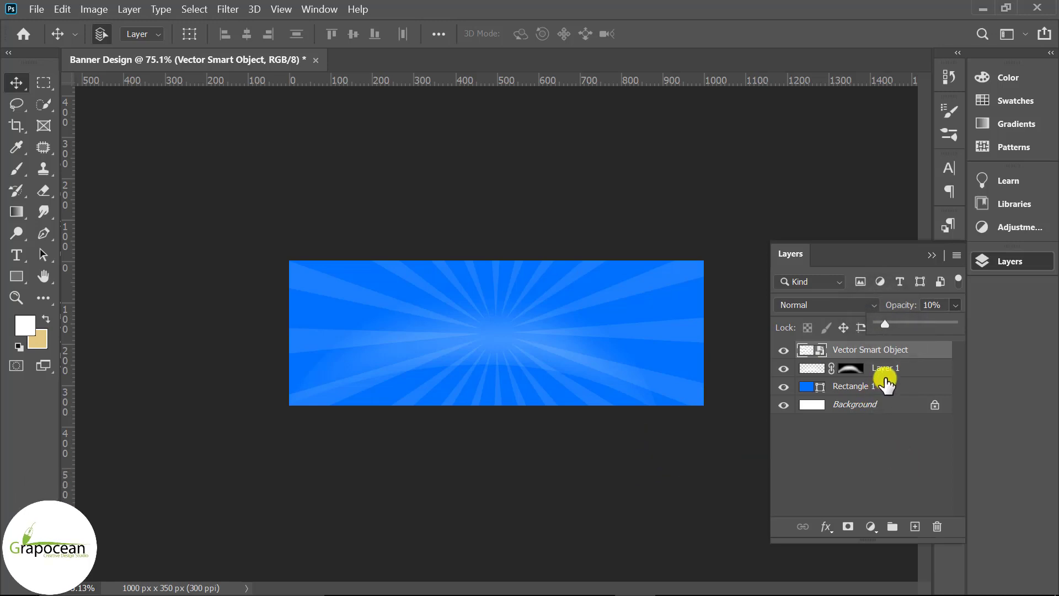
{"action": "left_click", "coordinate": [915, 526], "text": "ctrl"}
Select the soft Brush tool and set a lighter blue foreground colour.
{"action": "right_click", "coordinate": [16, 168]}
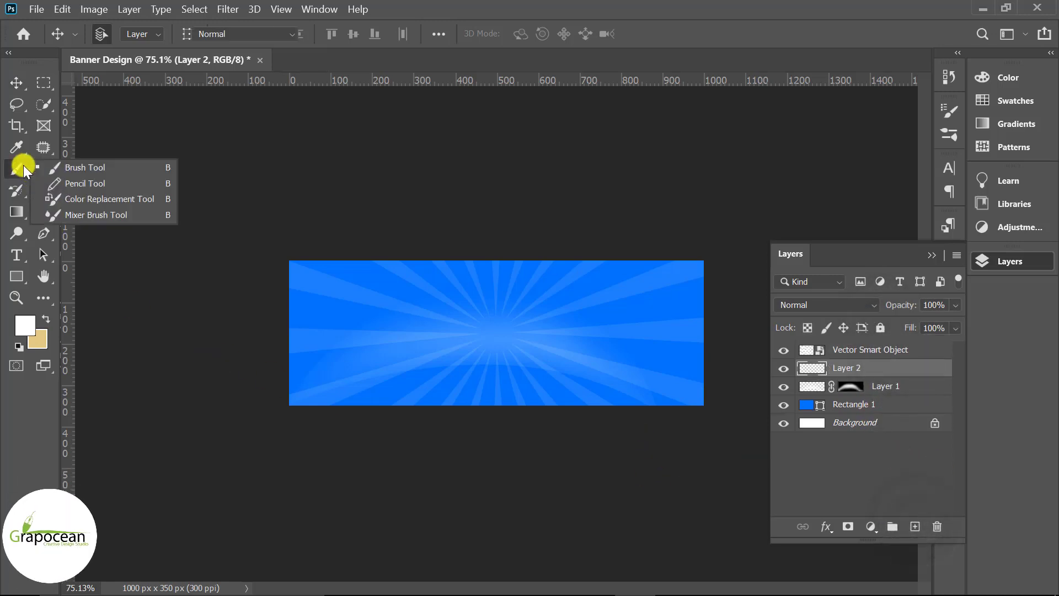
{"action": "left_click", "coordinate": [71, 166]}
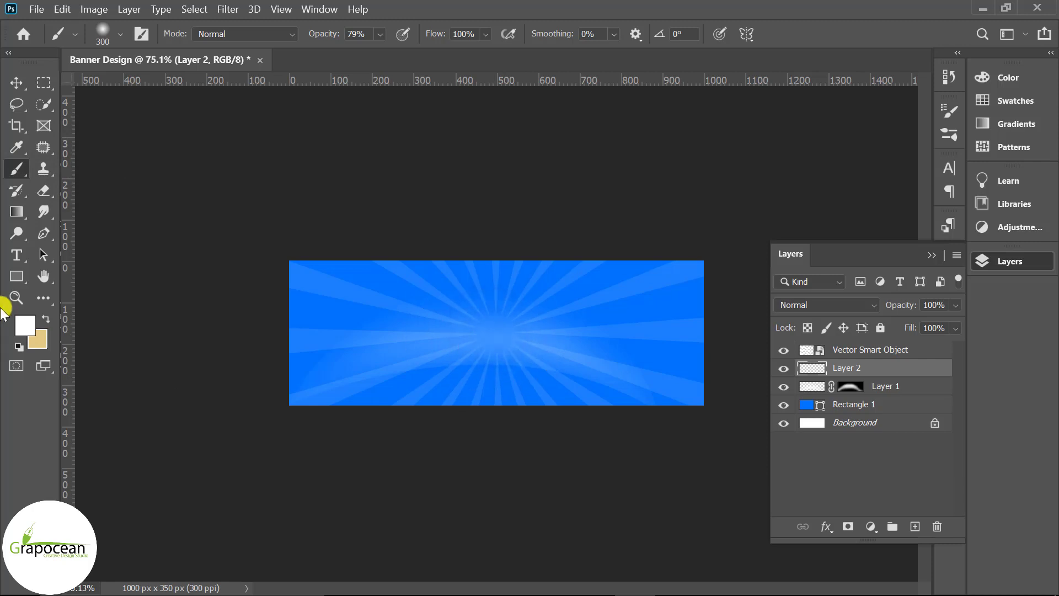
{"action": "left_click", "coordinate": [25, 323]}
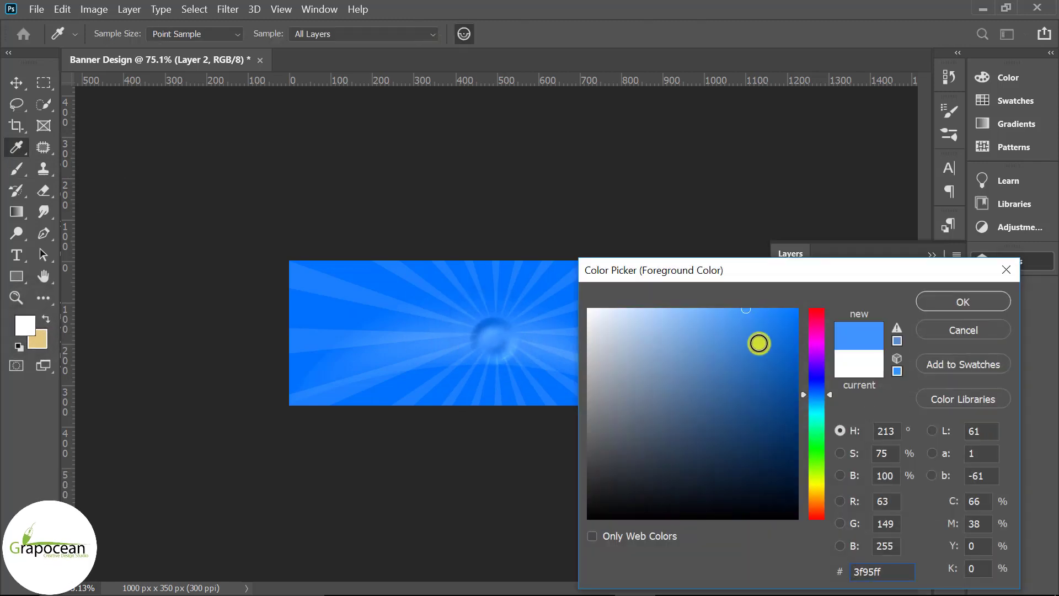
{"action": "left_click", "coordinate": [781, 310]}
{"action": "left_click", "coordinate": [963, 302]}
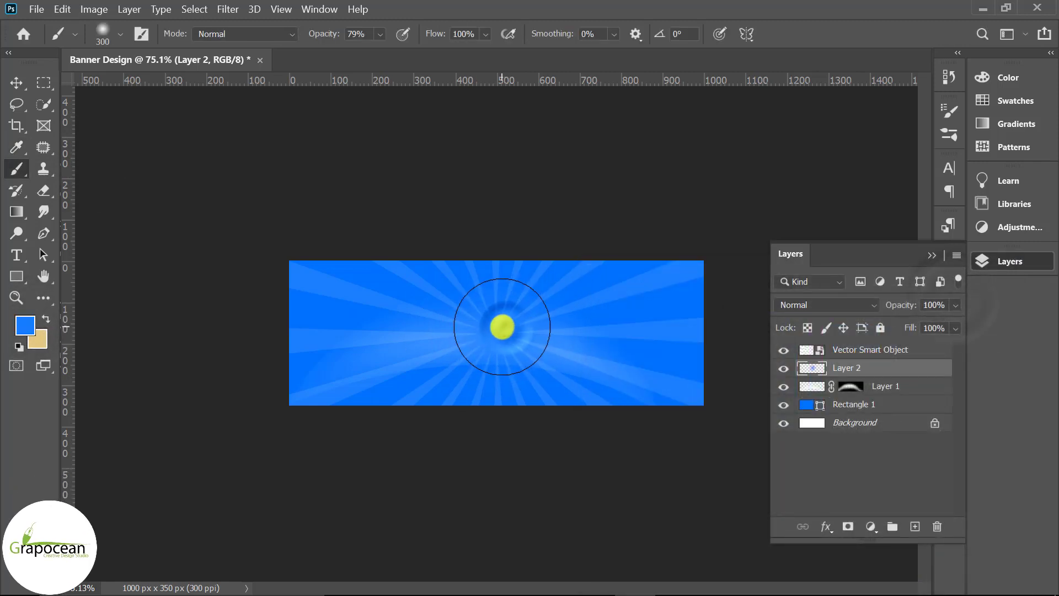
{"action": "left_click", "coordinate": [26, 328]}
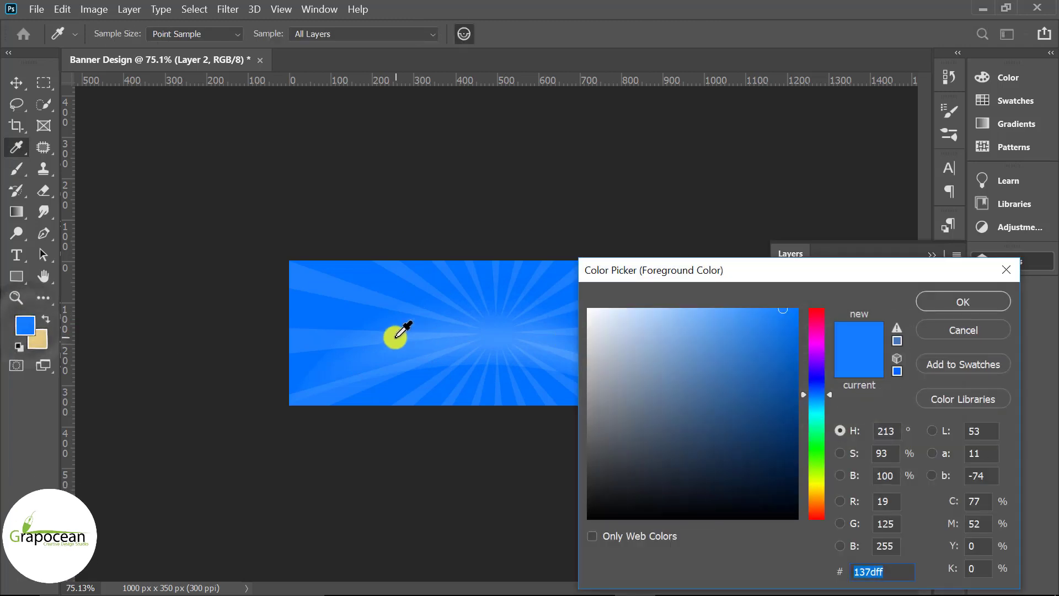
{"action": "key", "text": "Return"}
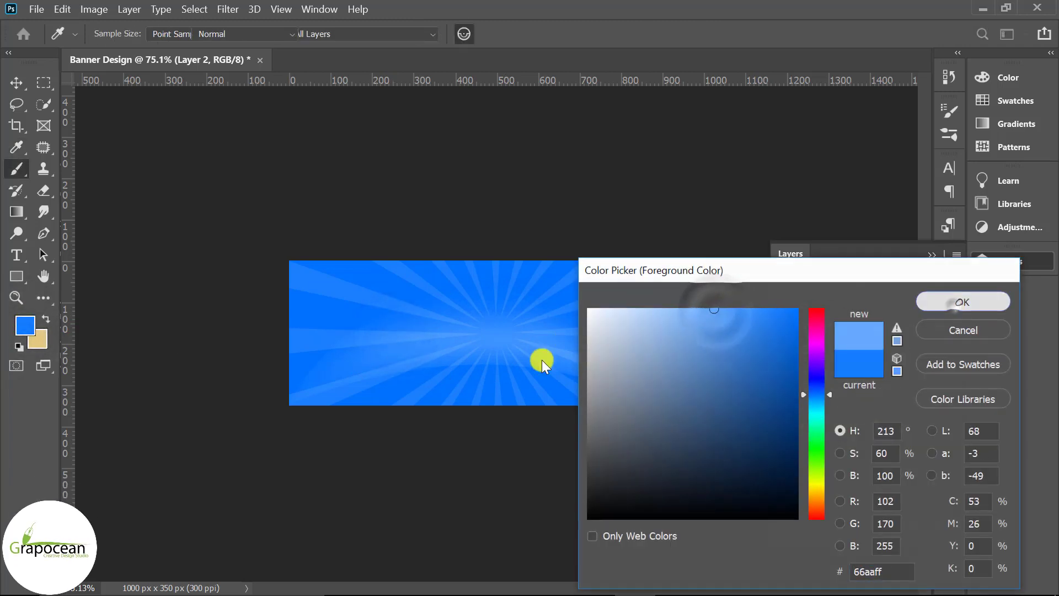
{"action": "key", "text": "b"}
Paint a light-blue glow at the centre on Layer 2, moved above the rays, at 86% opacity.
{"action": "left_click_drag", "start_coordinate": [505, 329], "coordinate": [524, 328]}
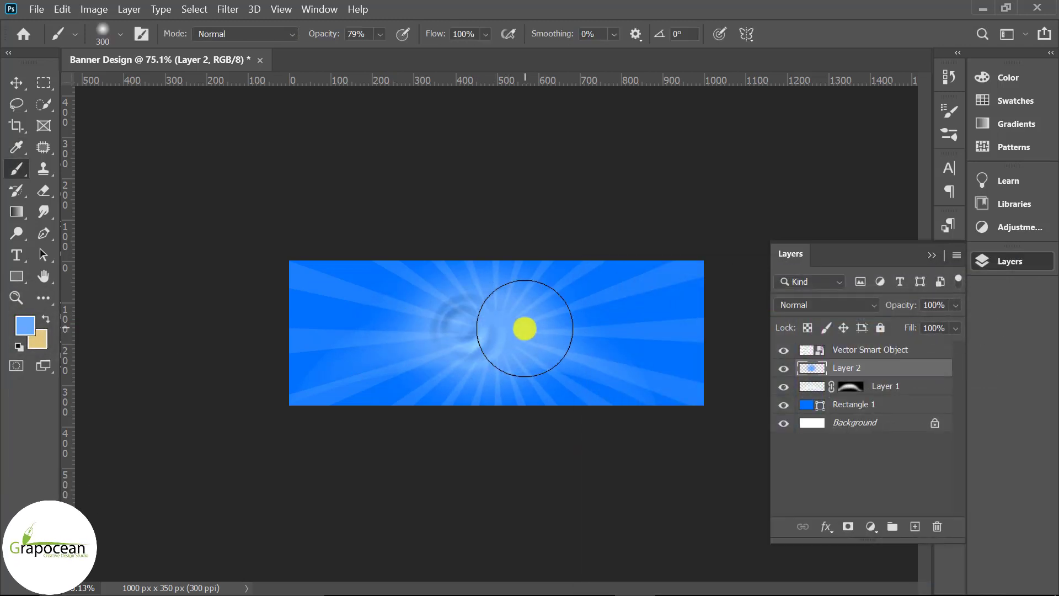
{"action": "left_click_drag", "start_coordinate": [883, 367], "coordinate": [881, 350]}
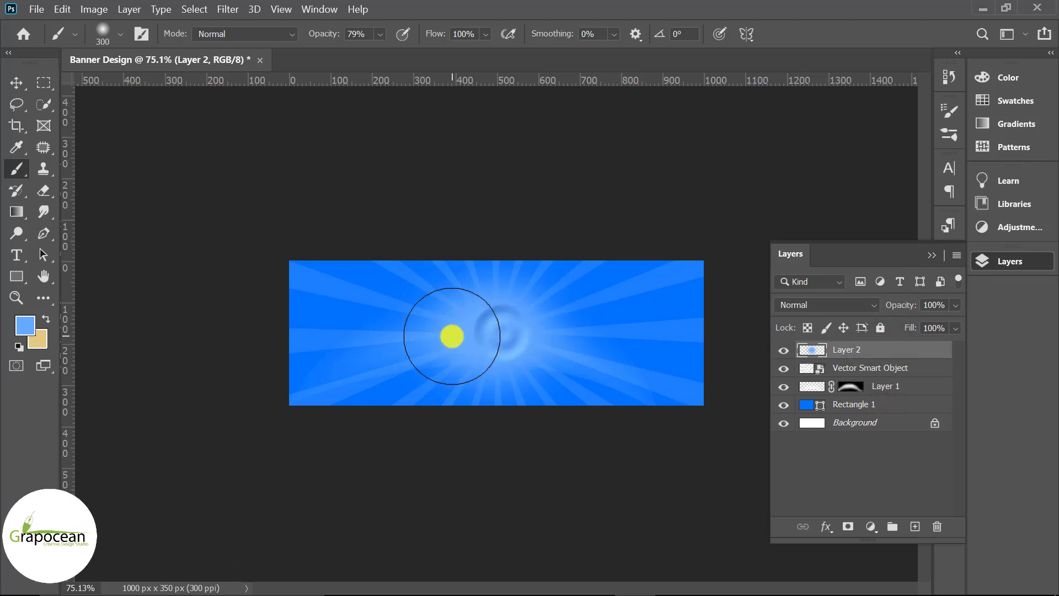
{"action": "left_click", "coordinate": [449, 333]}
{"action": "mouse_move", "coordinate": [482, 329]}
{"action": "left_mouse_down"}
{"action": "mouse_move", "coordinate": [461, 350]}
{"action": "mouse_move", "coordinate": [608, 343]}
{"action": "left_mouse_up"}
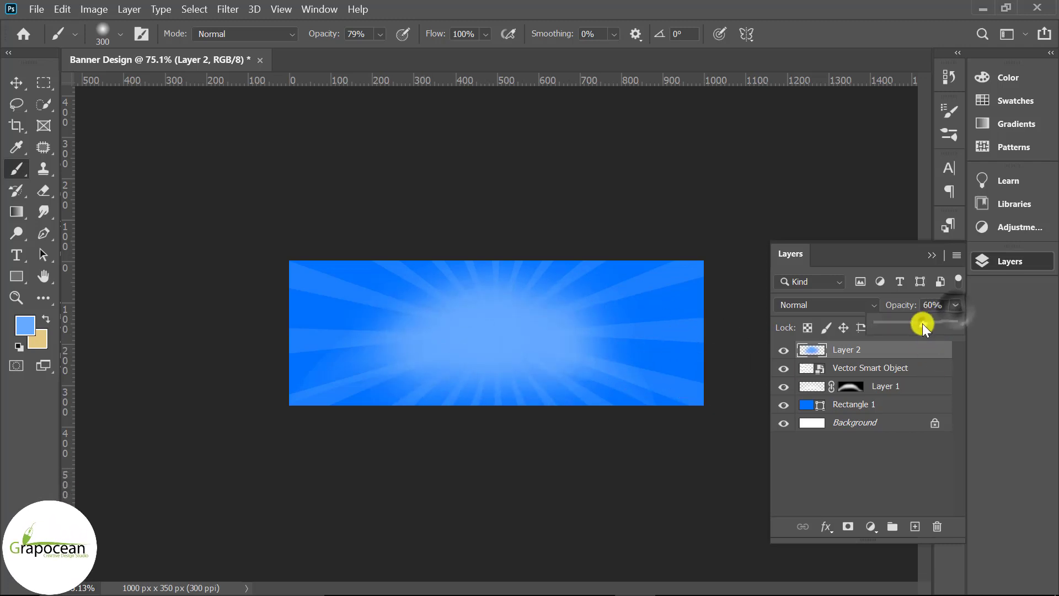
{"action": "left_click_drag", "start_coordinate": [922, 326], "coordinate": [944, 324]}
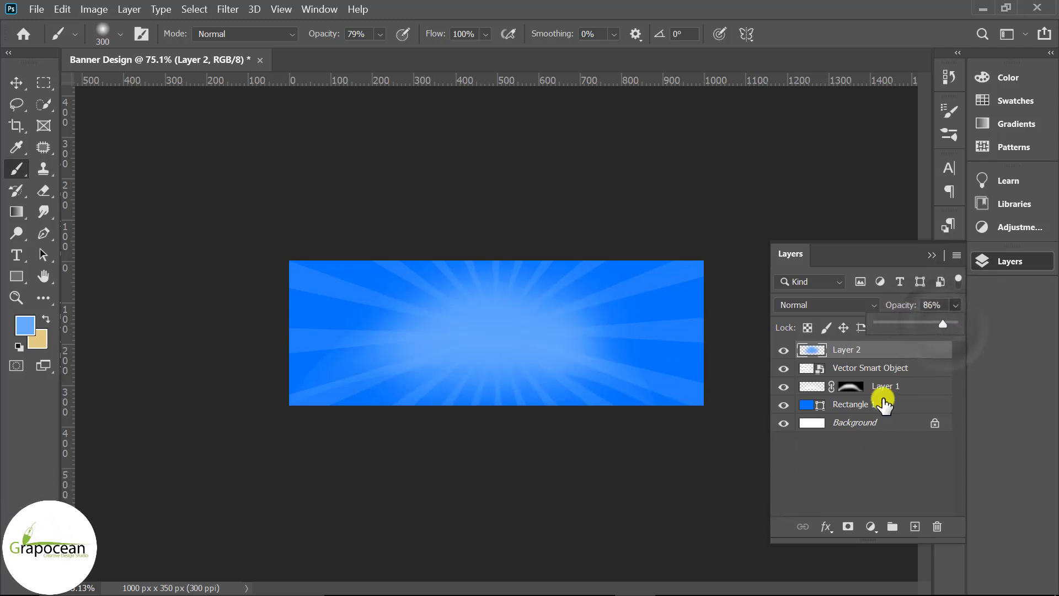
{"action": "mouse_move", "coordinate": [654, 589]}
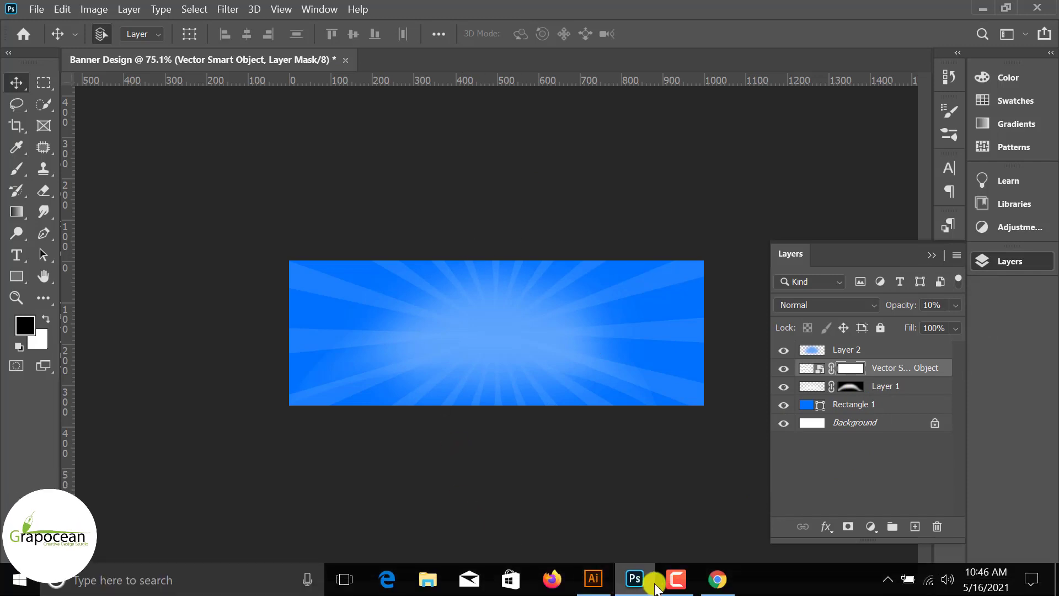
Bring the orange balloon and its string from Illustrator into the banner, tilted near the top centre.
{"action": "left_click", "coordinate": [594, 579]}
{"action": "left_click", "coordinate": [733, 393]}
{"action": "left_click", "coordinate": [648, 257]}
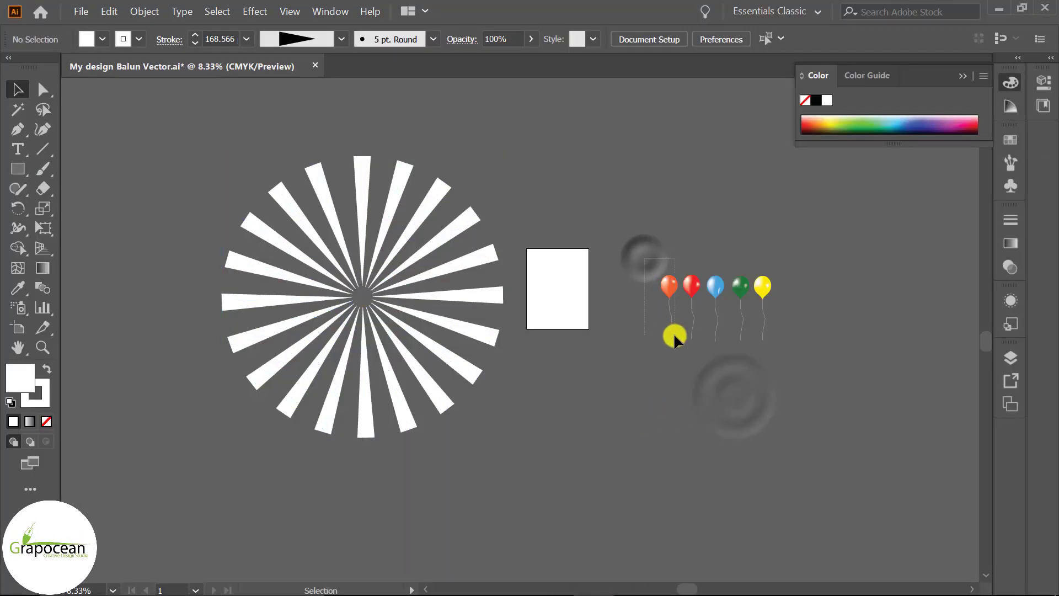
{"action": "left_click", "coordinate": [664, 285]}
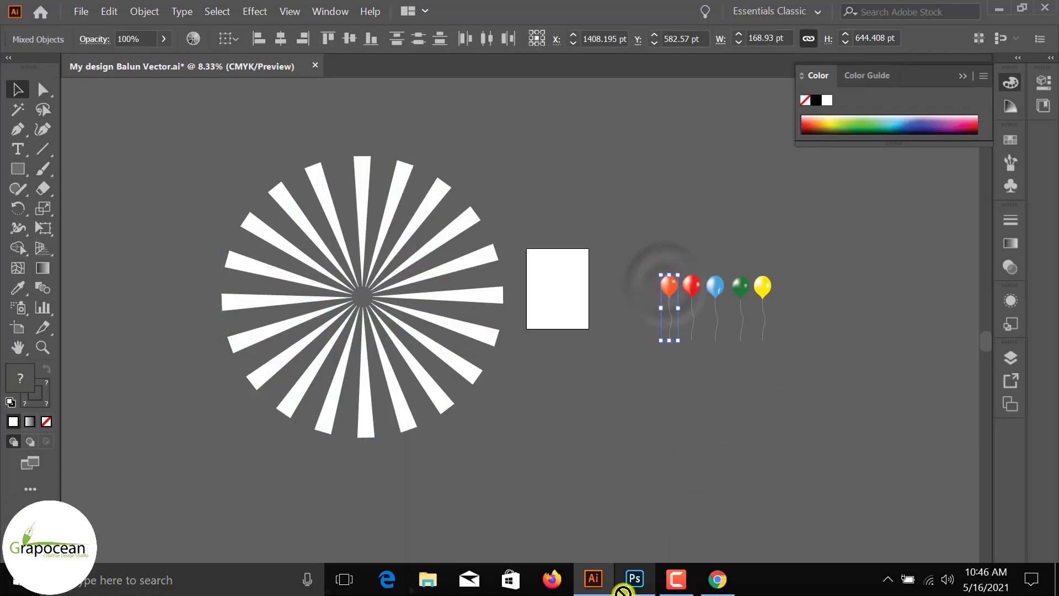
{"action": "left_click", "coordinate": [634, 580]}
{"action": "mouse_move", "coordinate": [634, 586]}
{"action": "left_mouse_down"}
{"action": "mouse_move", "coordinate": [527, 353]}
{"action": "mouse_move", "coordinate": [534, 359]}
{"action": "left_mouse_up"}
{"action": "left_click_drag", "start_coordinate": [551, 446], "coordinate": [567, 380]}
{"action": "left_click", "coordinate": [802, 34]}
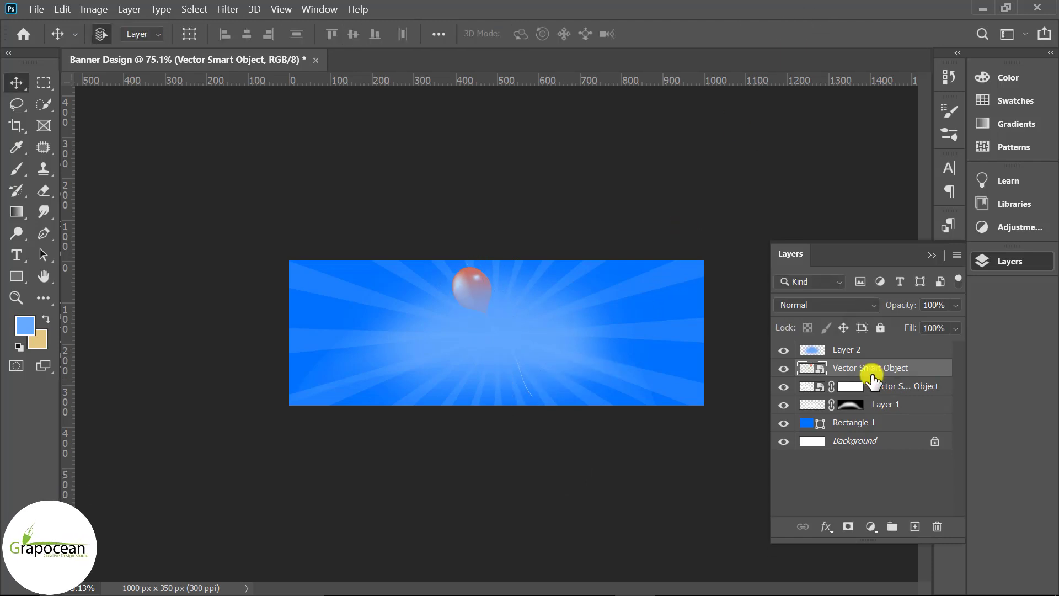
Bring the red balloon from Illustrator into the banner, tilted and placed beside the orange one.
{"action": "left_click", "coordinate": [594, 579]}
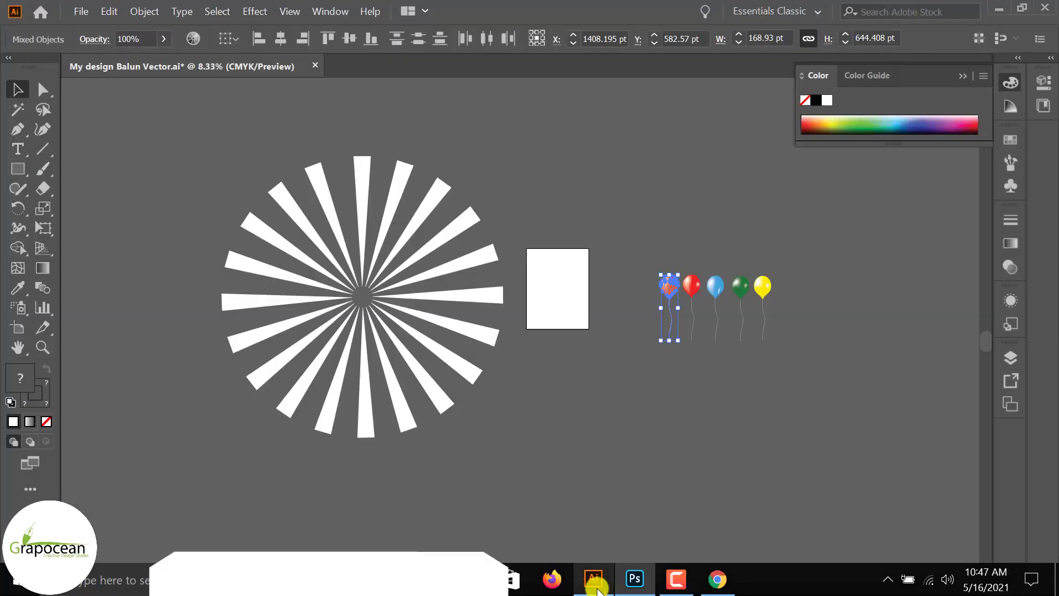
{"action": "left_click", "coordinate": [695, 296]}
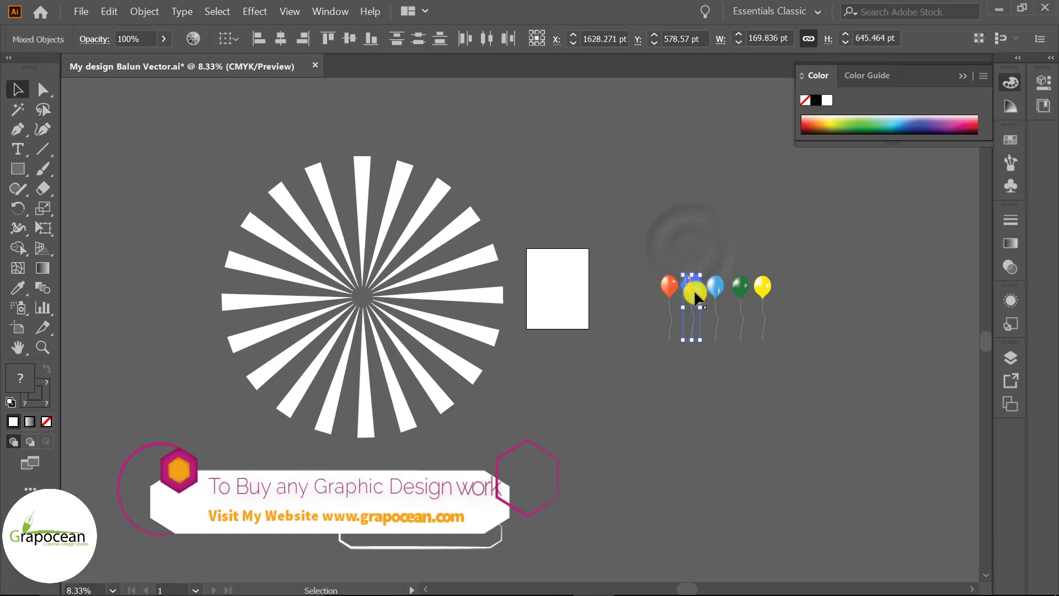
{"action": "mouse_move", "coordinate": [695, 295]}
{"action": "left_mouse_down"}
{"action": "mouse_move", "coordinate": [506, 348]}
{"action": "mouse_move", "coordinate": [558, 402]}
{"action": "mouse_move", "coordinate": [521, 398]}
{"action": "left_mouse_up"}
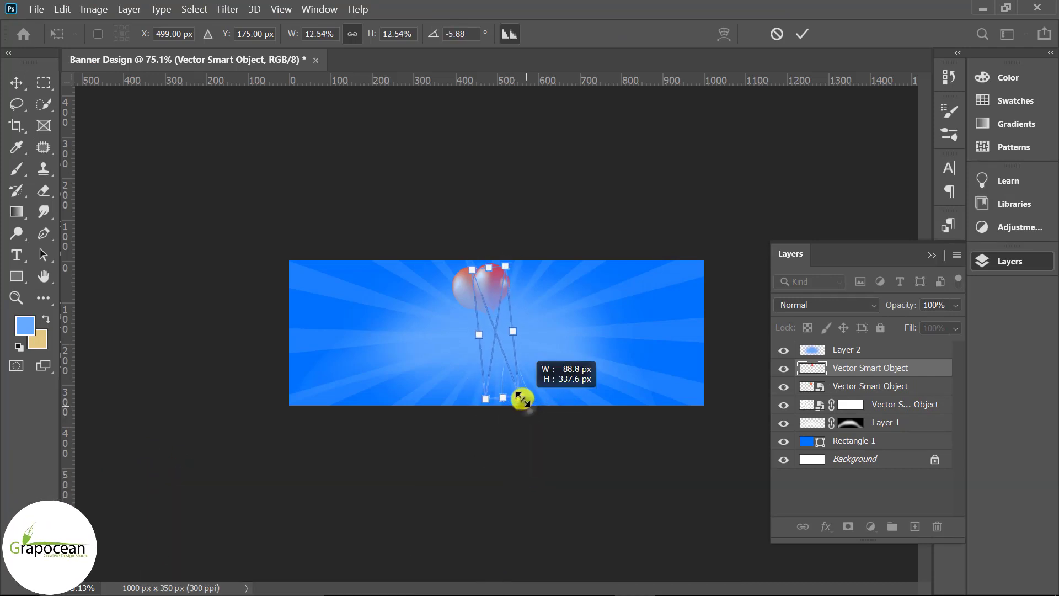
{"action": "mouse_move", "coordinate": [504, 318]}
{"action": "left_mouse_down"}
{"action": "mouse_move", "coordinate": [611, 292]}
{"action": "mouse_move", "coordinate": [635, 306]}
{"action": "mouse_move", "coordinate": [454, 286]}
{"action": "mouse_move", "coordinate": [453, 314]}
{"action": "left_mouse_up"}
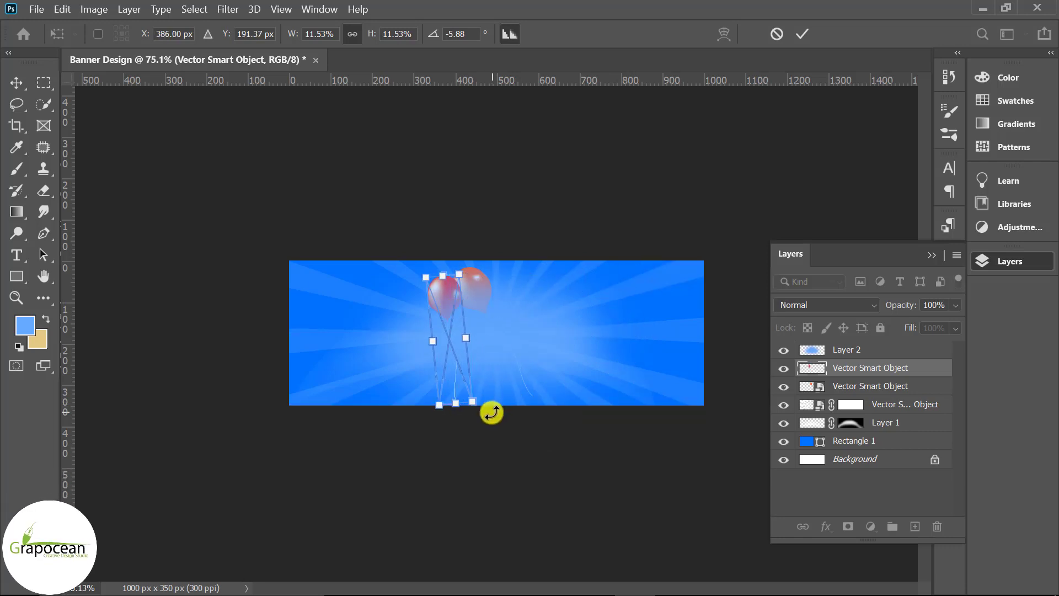
{"action": "left_click_drag", "start_coordinate": [492, 413], "coordinate": [501, 382]}
{"action": "mouse_move", "coordinate": [433, 331]}
{"action": "left_mouse_down"}
{"action": "mouse_move", "coordinate": [518, 319]}
{"action": "mouse_move", "coordinate": [535, 341]}
{"action": "mouse_move", "coordinate": [515, 309]}
{"action": "left_mouse_up"}
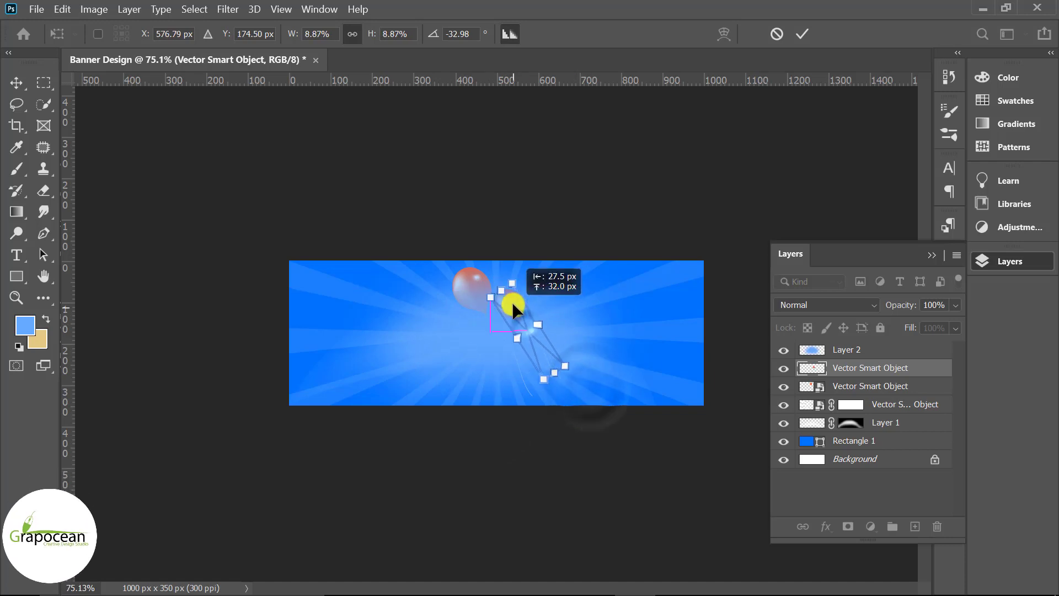
{"action": "key", "text": "Return"}
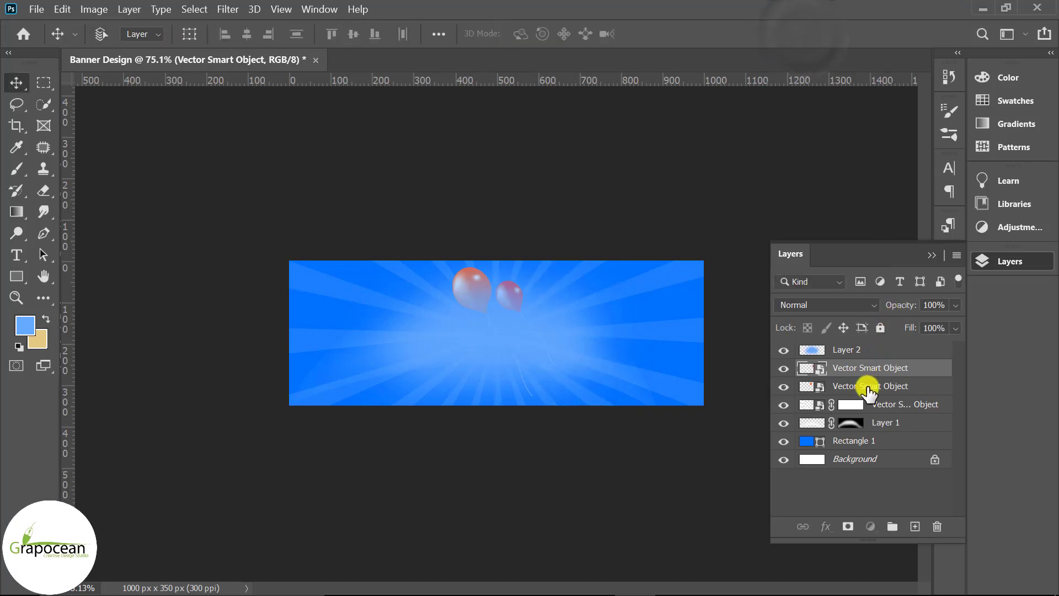
Move both balloon layers above Layer 2 and shift them to the banner's right edge.
{"action": "left_click", "coordinate": [869, 386], "text": "shift"}
{"action": "left_click_drag", "start_coordinate": [869, 368], "coordinate": [778, 350]}
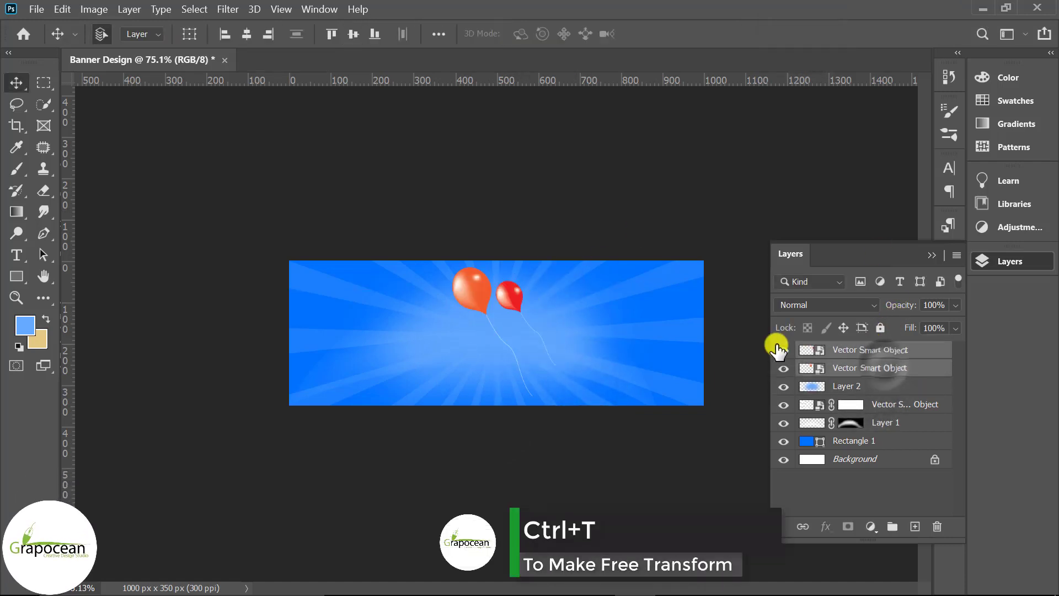
{"action": "left_click_drag", "start_coordinate": [473, 310], "coordinate": [659, 311]}
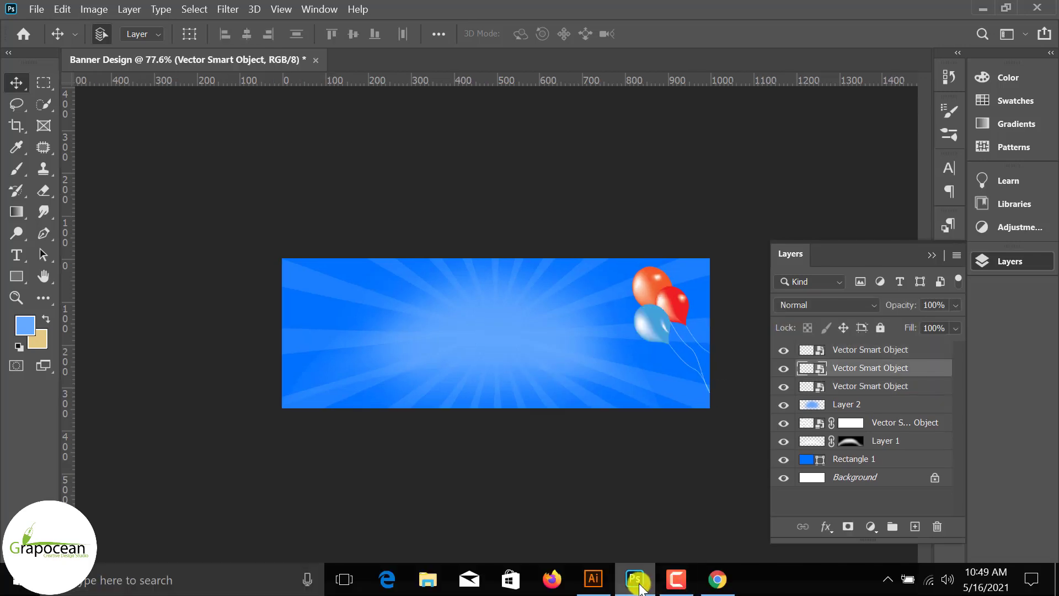
Add the yellow balloon, tilted about 45 degrees, shrunk and placed beside the others.
{"action": "left_click", "coordinate": [641, 585]}
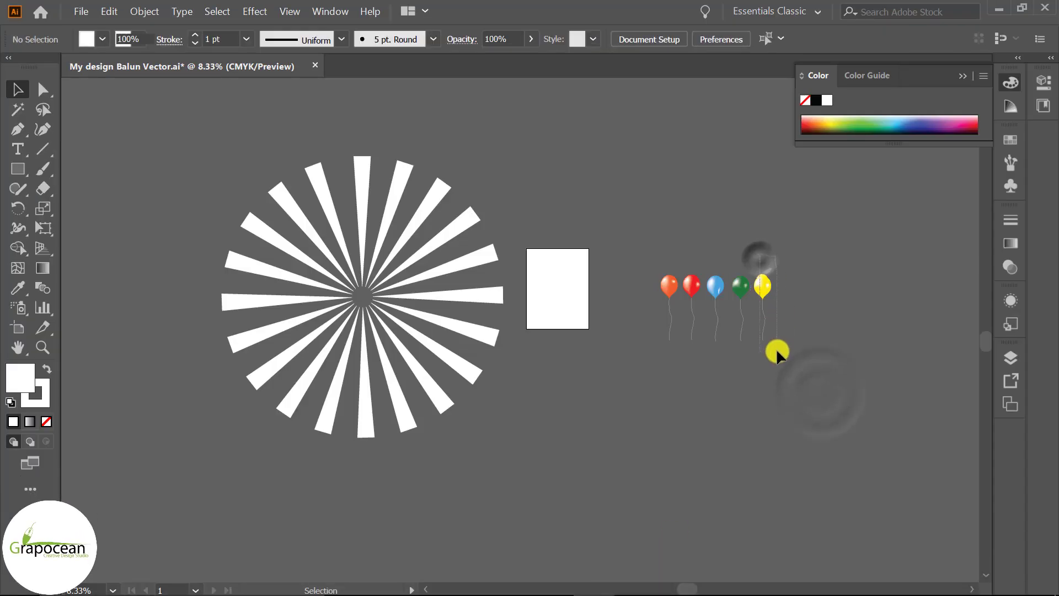
{"action": "mouse_move", "coordinate": [776, 353]}
{"action": "left_mouse_down"}
{"action": "mouse_move", "coordinate": [643, 399]}
{"action": "mouse_move", "coordinate": [637, 379]}
{"action": "left_mouse_up"}
{"action": "left_click_drag", "start_coordinate": [684, 411], "coordinate": [686, 413]}
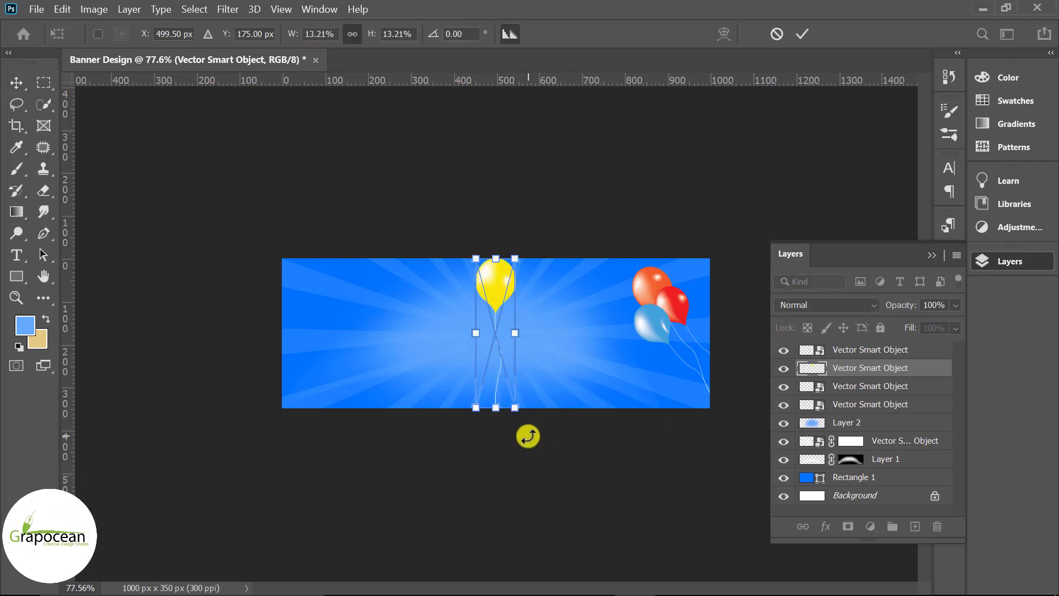
{"action": "mouse_move", "coordinate": [525, 437]}
{"action": "left_mouse_down"}
{"action": "mouse_move", "coordinate": [618, 375]}
{"action": "mouse_move", "coordinate": [668, 367]}
{"action": "left_mouse_up"}
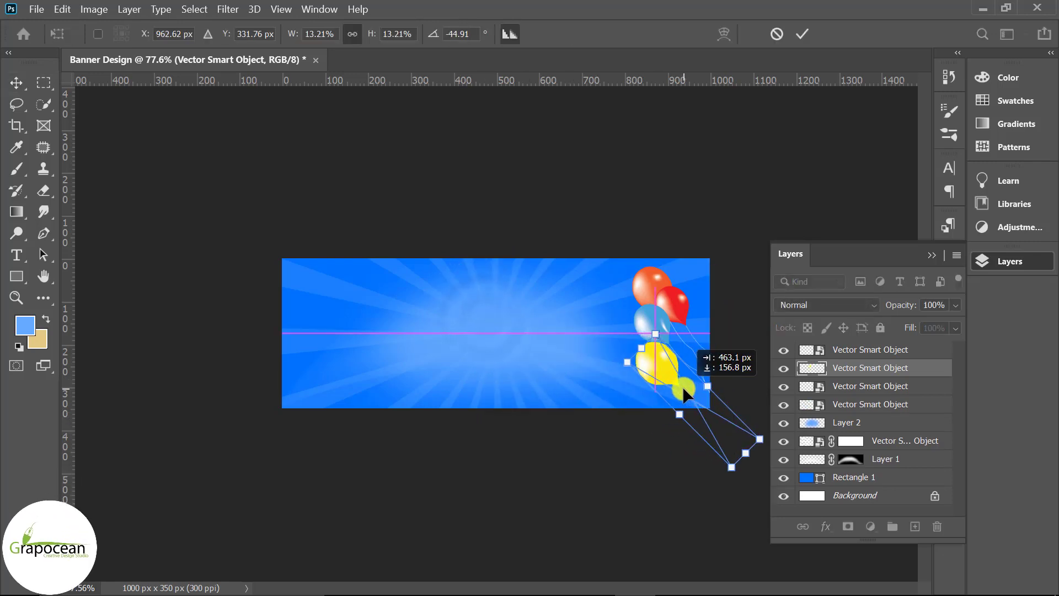
{"action": "left_click_drag", "start_coordinate": [758, 441], "coordinate": [739, 384]}
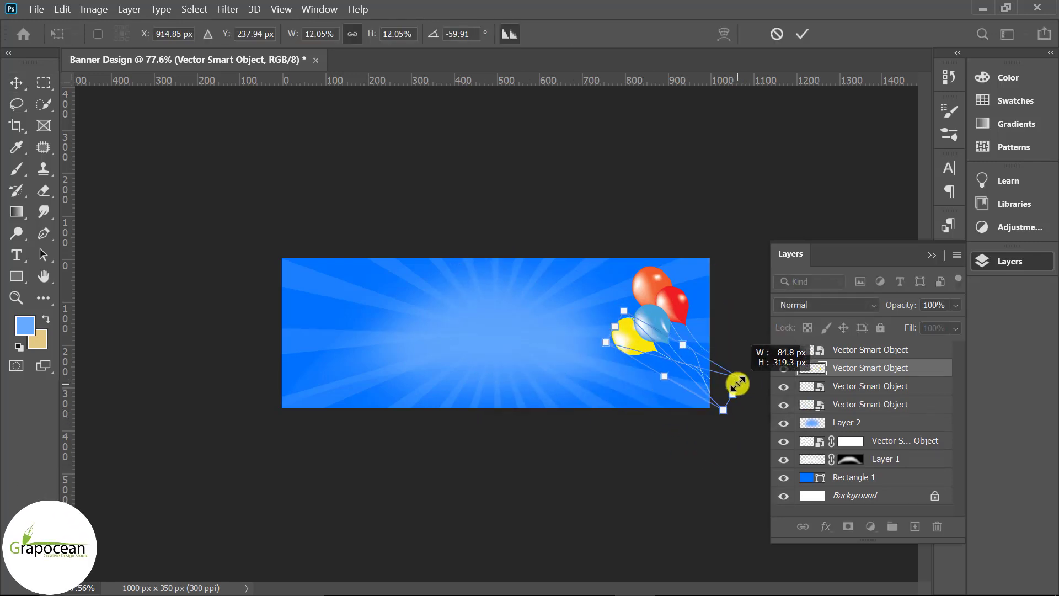
{"action": "left_click_drag", "start_coordinate": [680, 364], "coordinate": [678, 362]}
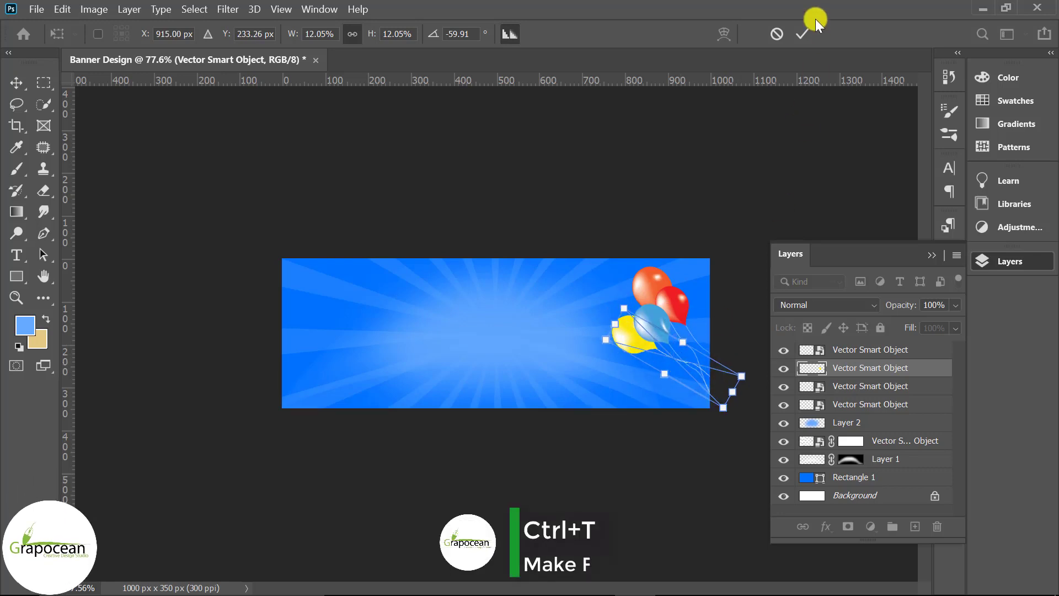
{"action": "left_click", "coordinate": [802, 34]}
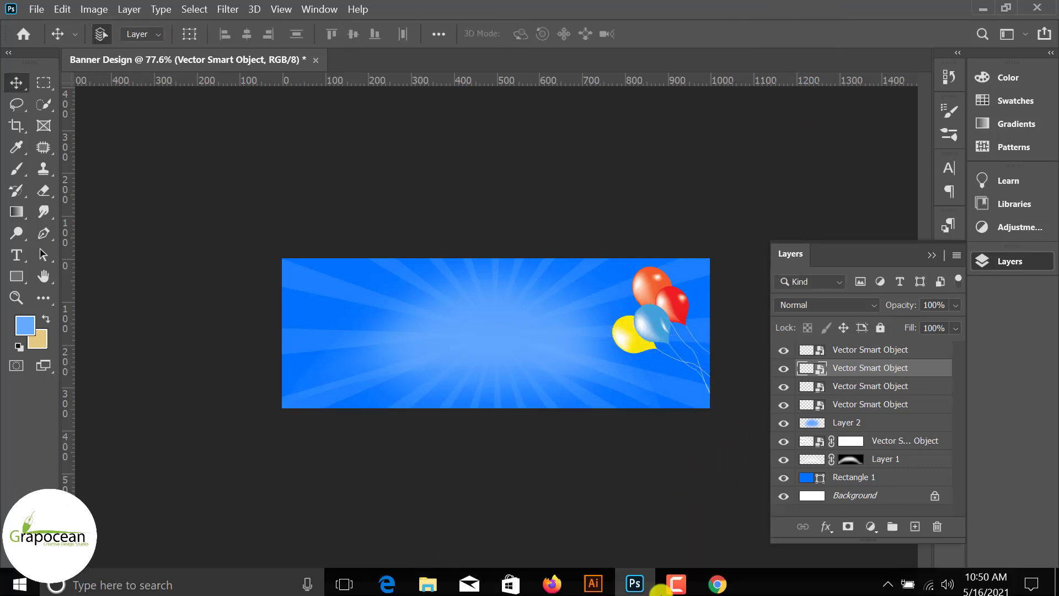
Add the green balloon, tilted and moved into the bunch at the top-right.
{"action": "left_click", "coordinate": [633, 586]}
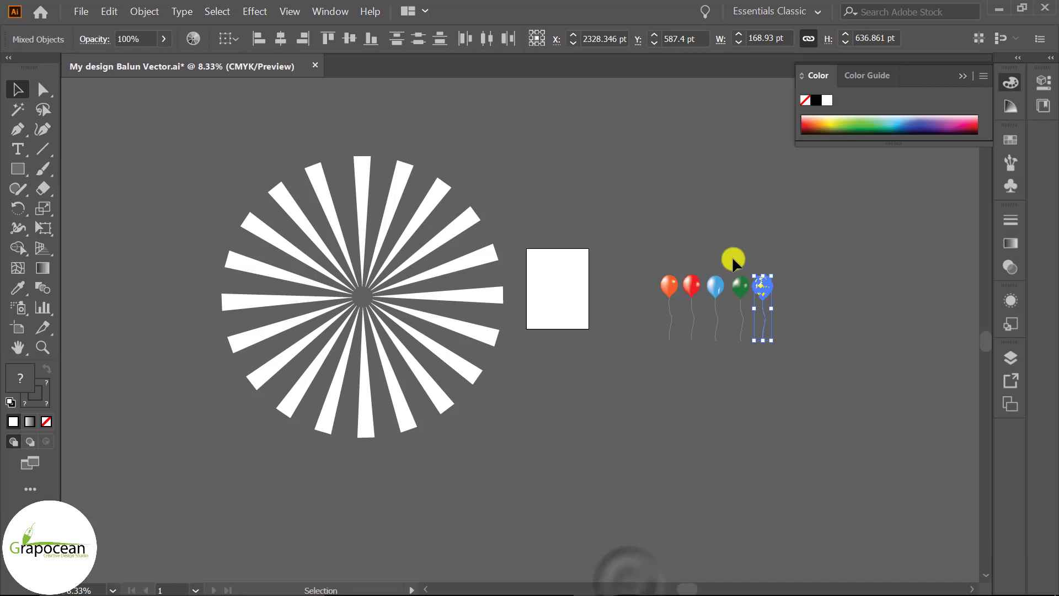
{"action": "left_click_drag", "start_coordinate": [737, 283], "coordinate": [651, 320]}
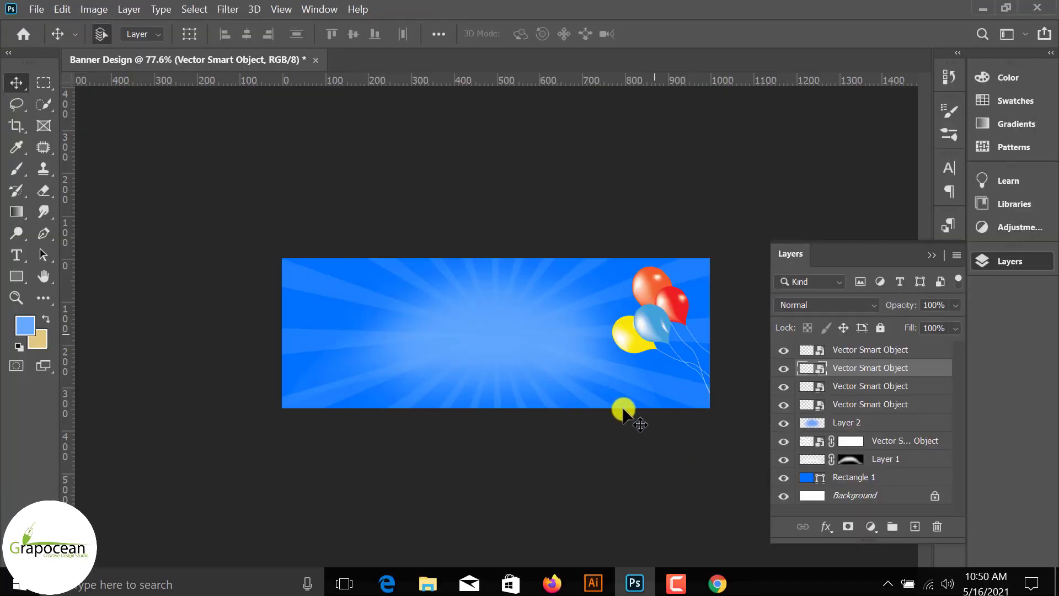
{"action": "left_click_drag", "start_coordinate": [651, 320], "coordinate": [649, 407]}
{"action": "left_click_drag", "start_coordinate": [524, 434], "coordinate": [622, 383]}
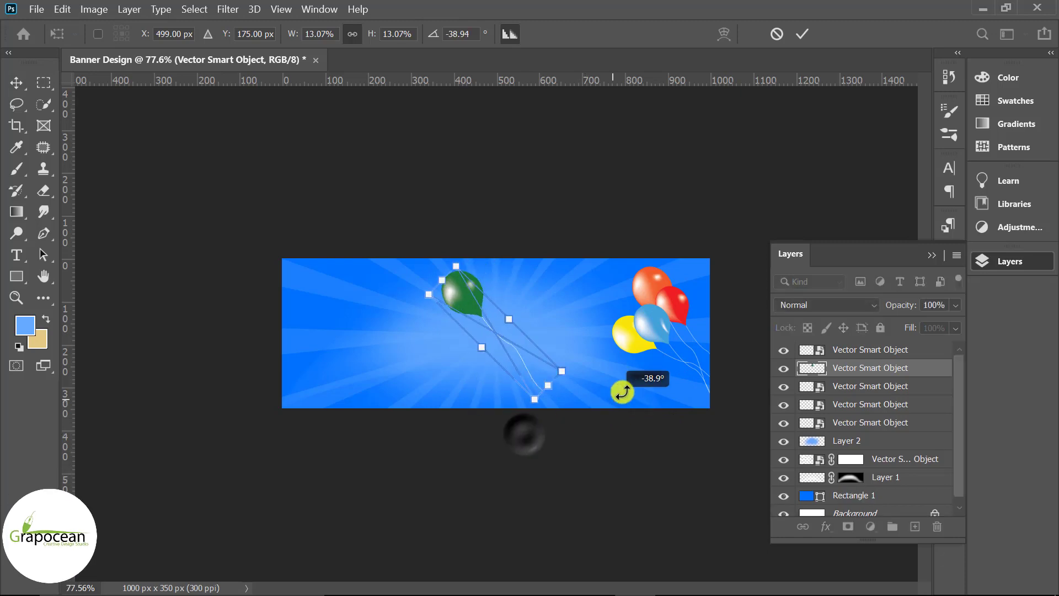
{"action": "left_click_drag", "start_coordinate": [532, 367], "coordinate": [697, 366]}
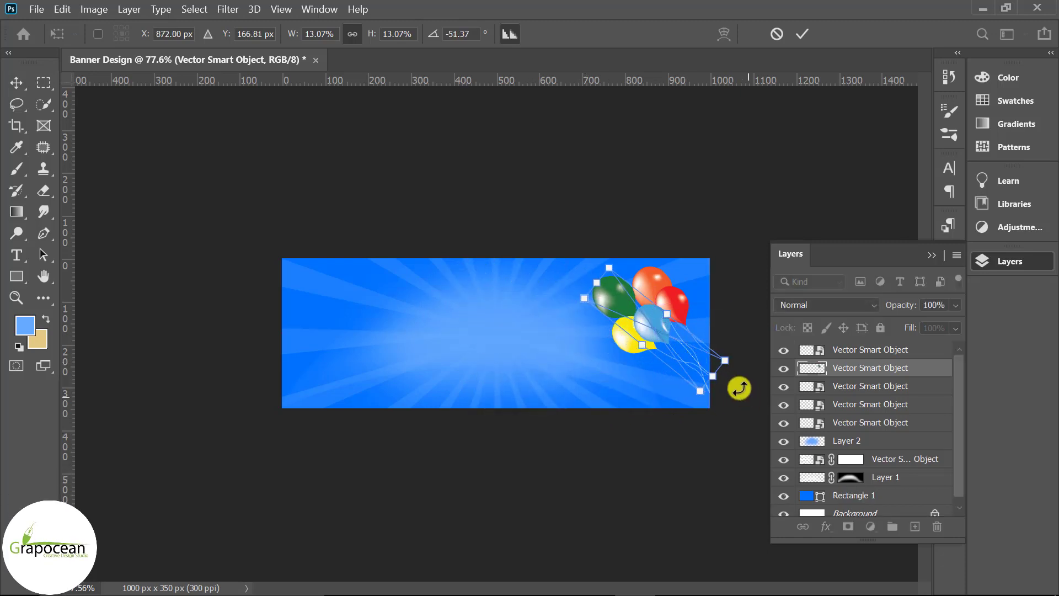
{"action": "key", "text": "Return"}
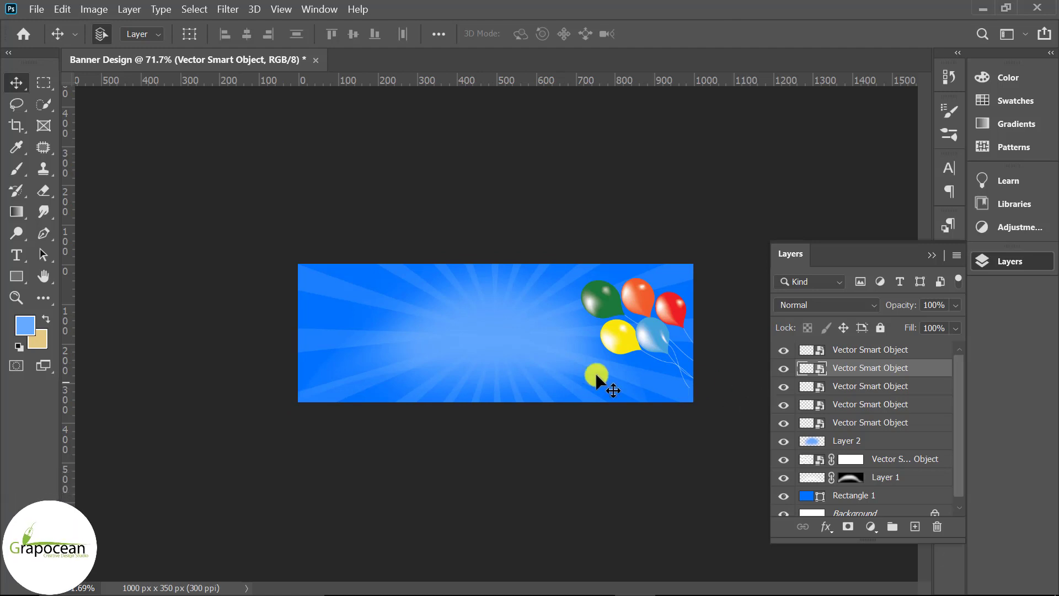
Duplicate Layer 2, move the copy to the top of the stack, and shift it down.
{"action": "left_click", "coordinate": [508, 333]}
{"action": "left_click_drag", "start_coordinate": [494, 333], "coordinate": [619, 300]}
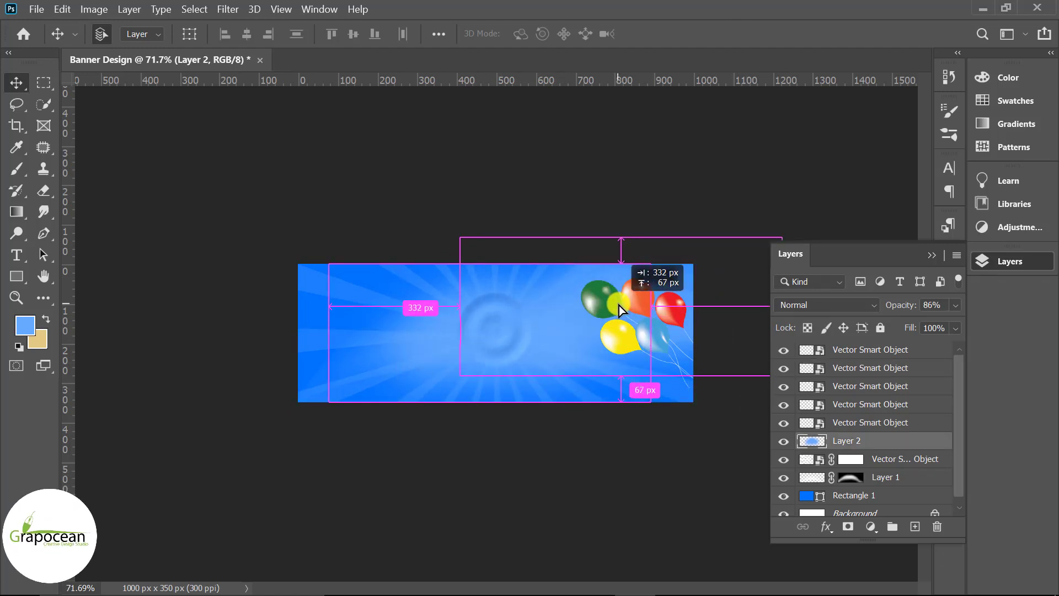
{"action": "left_click_drag", "start_coordinate": [898, 440], "coordinate": [886, 329]}
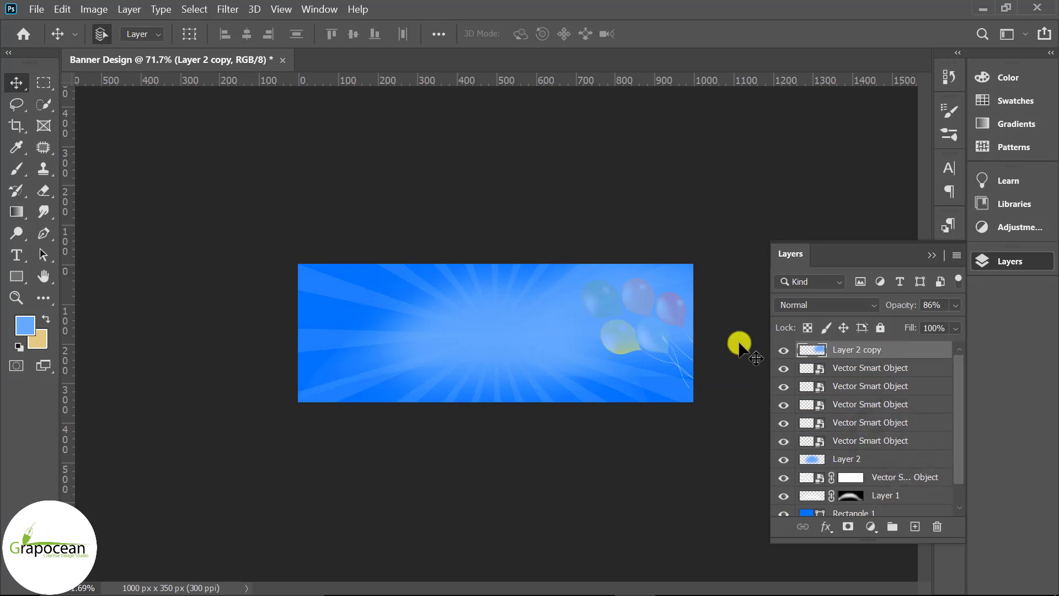
{"action": "left_click_drag", "start_coordinate": [666, 331], "coordinate": [702, 357]}
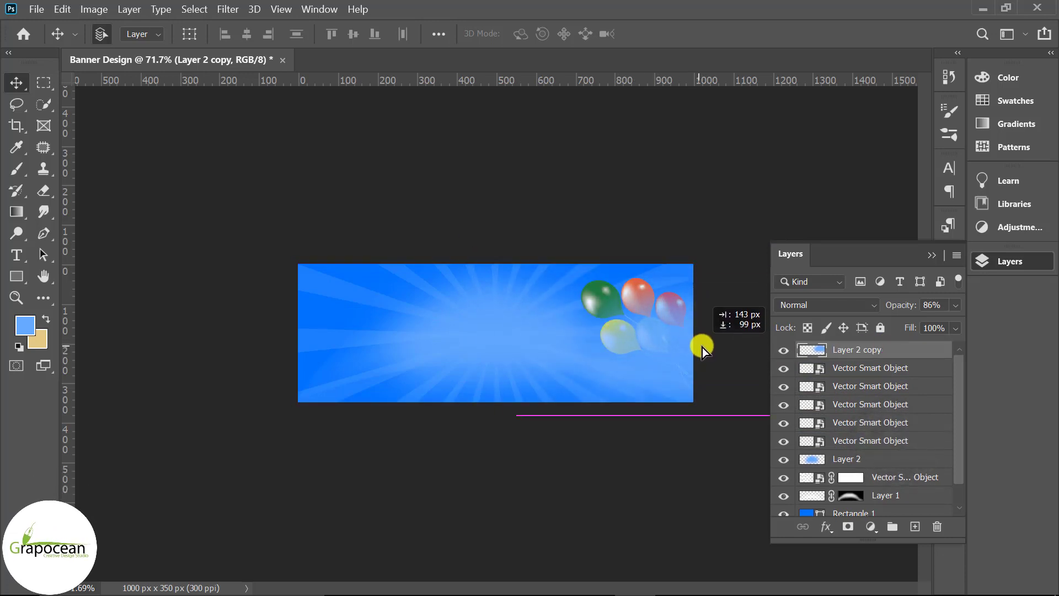
{"action": "mouse_move", "coordinate": [716, 356]}
{"action": "left_mouse_down"}
{"action": "mouse_move", "coordinate": [713, 367]}
{"action": "mouse_move", "coordinate": [690, 346]}
{"action": "left_mouse_up"}
Mask Layer 2 copy, brushing black at low opacity around the balloons and edges.
{"action": "left_click", "coordinate": [848, 526]}
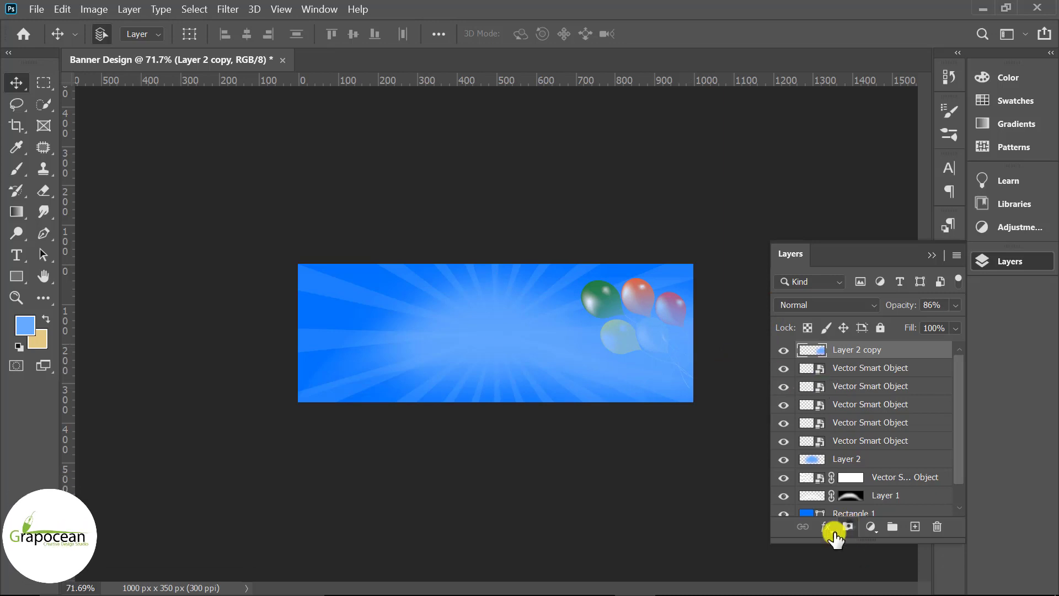
{"action": "left_click", "coordinate": [17, 169]}
{"action": "left_click", "coordinate": [82, 165]}
{"action": "left_click_drag", "start_coordinate": [664, 382], "coordinate": [652, 345]}
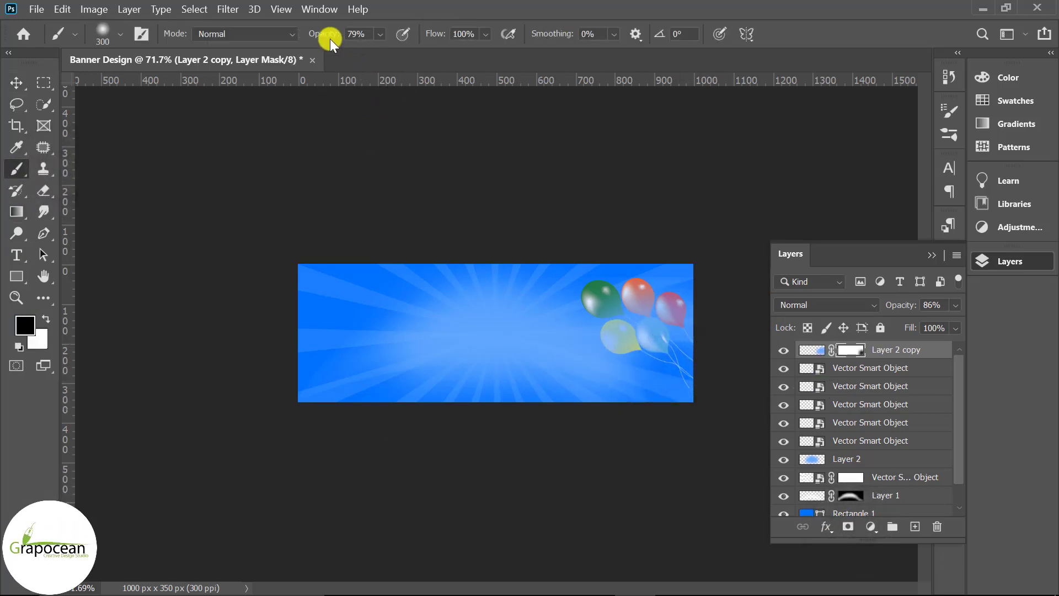
{"action": "left_click_drag", "start_coordinate": [306, 39], "coordinate": [304, 39]}
{"action": "left_click_drag", "start_coordinate": [651, 320], "coordinate": [695, 479]}
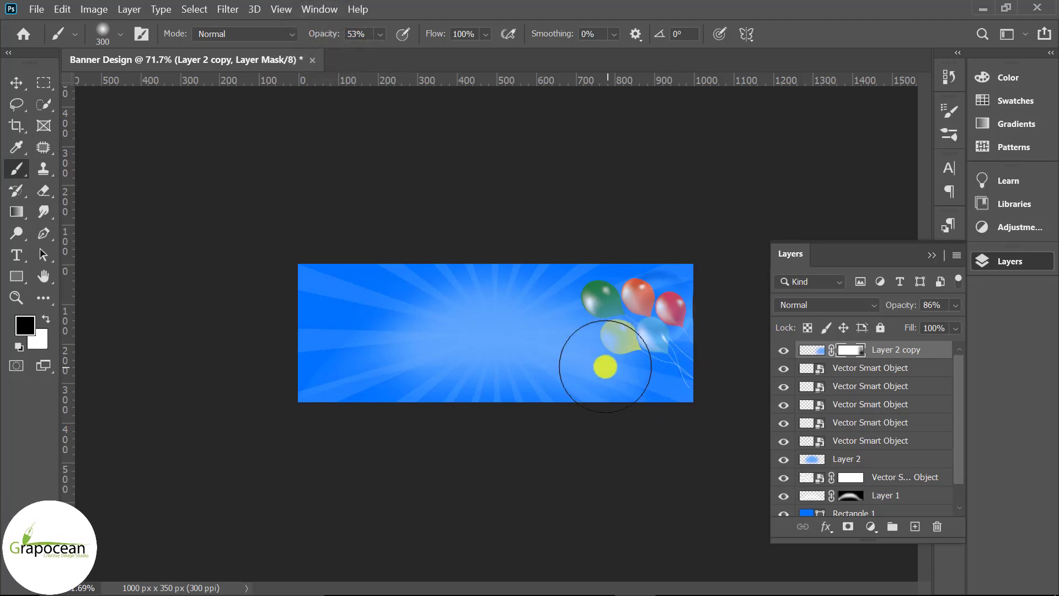
{"action": "mouse_move", "coordinate": [580, 281]}
{"action": "left_mouse_down"}
{"action": "mouse_move", "coordinate": [622, 225]}
{"action": "mouse_move", "coordinate": [638, 236]}
{"action": "mouse_move", "coordinate": [531, 256]}
{"action": "left_mouse_up"}
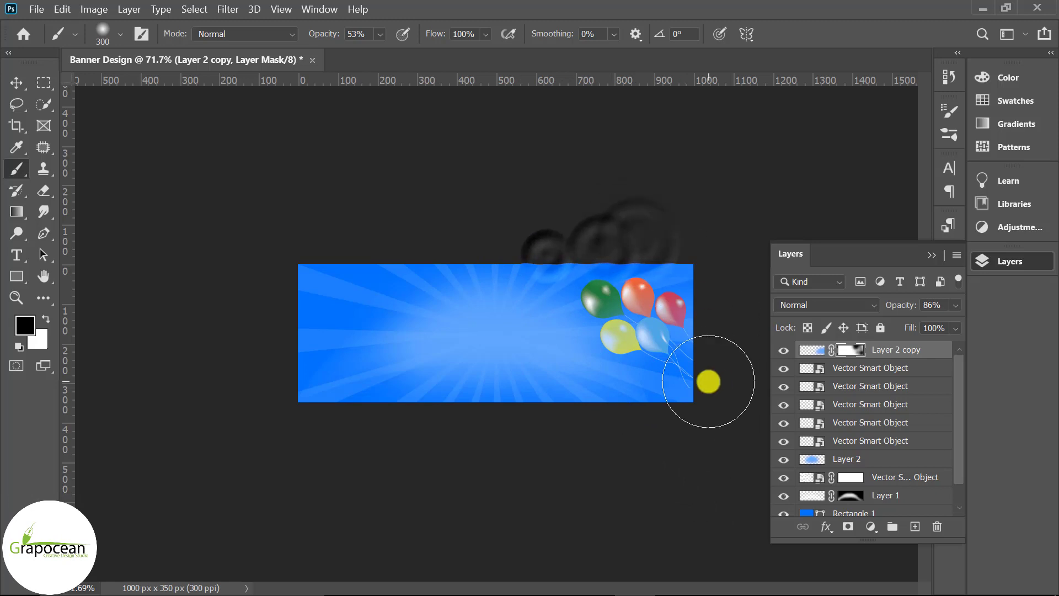
{"action": "left_click", "coordinate": [706, 379]}
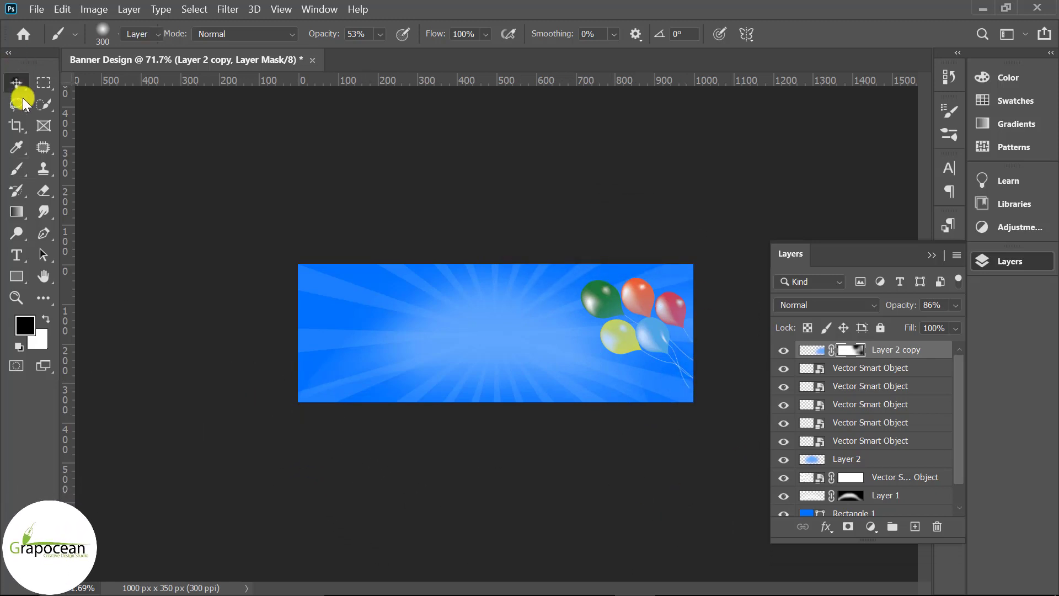
Open the paper plane PNG from the web banner folder and drag it onto Banner Design.
{"action": "left_click", "coordinate": [16, 83]}
{"action": "left_click", "coordinate": [28, 7]}
{"action": "left_click", "coordinate": [33, 39]}
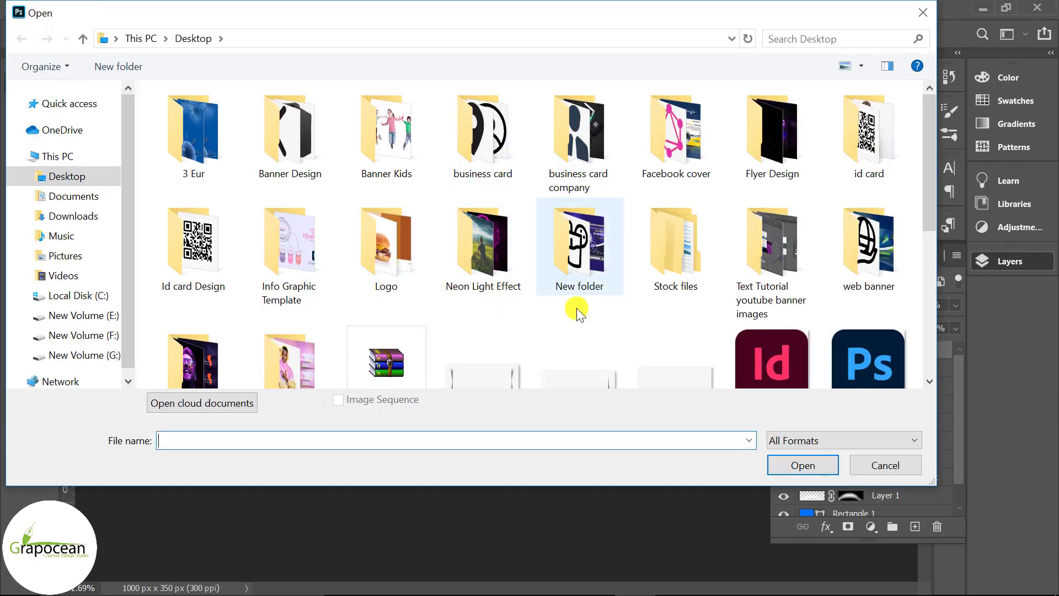
{"action": "double_click", "coordinate": [857, 247]}
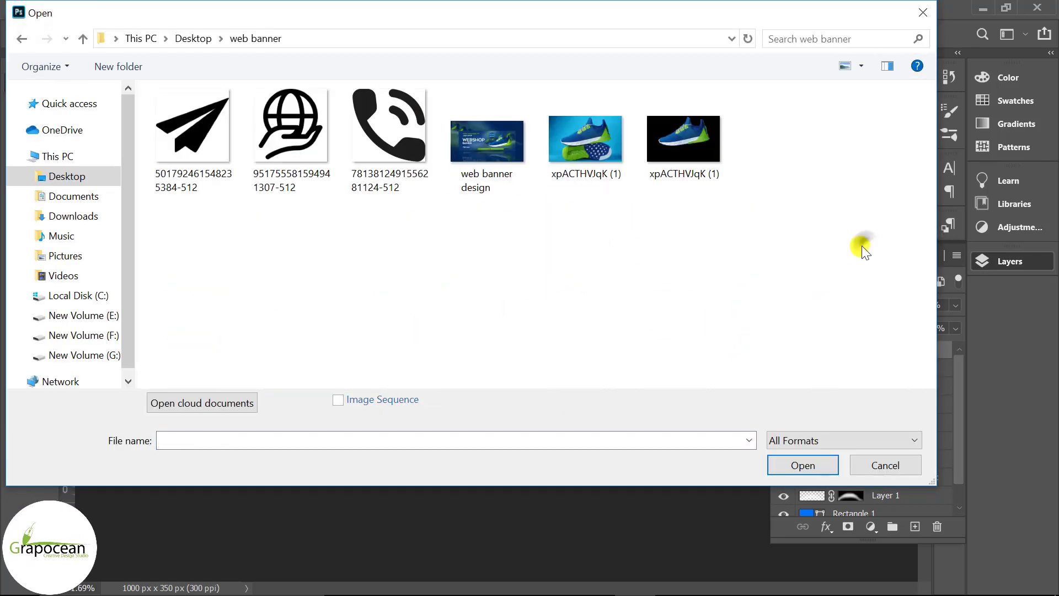
{"action": "left_click", "coordinate": [197, 135]}
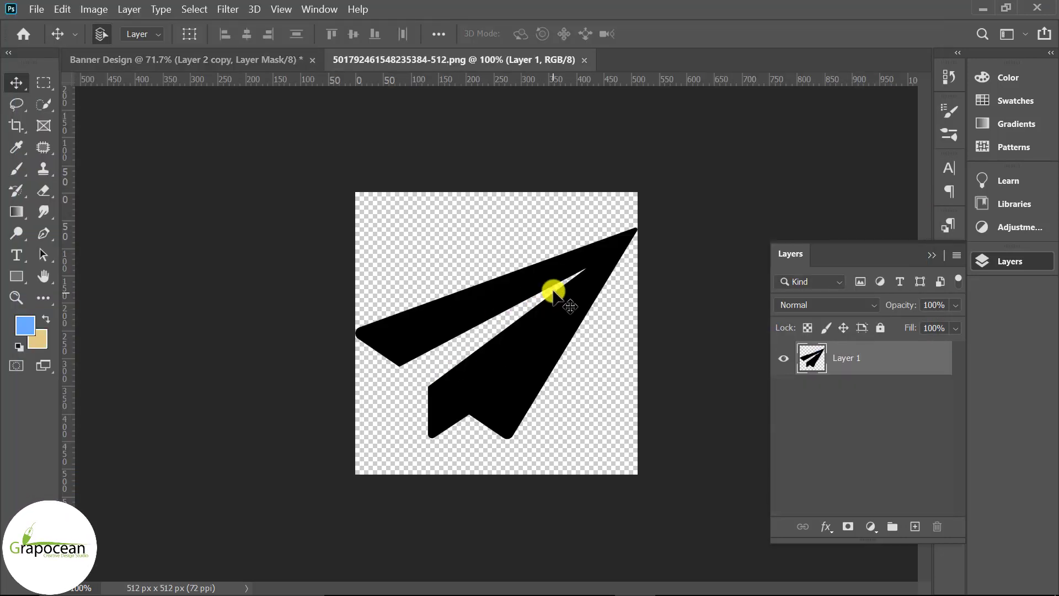
{"action": "mouse_move", "coordinate": [551, 288]}
{"action": "left_mouse_down"}
{"action": "mouse_move", "coordinate": [469, 358]}
{"action": "mouse_move", "coordinate": [469, 350]}
{"action": "left_mouse_up"}
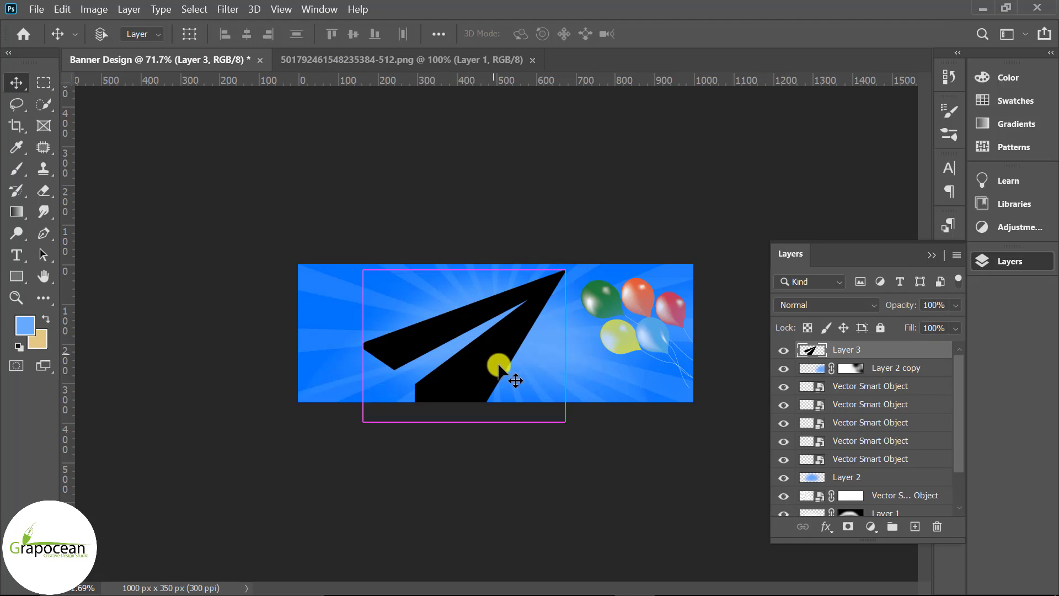
Shrink the paper plane and place it at the banner's upper left.
{"action": "key", "text": "ctrl+t"}
{"action": "mouse_move", "coordinate": [565, 422]}
{"action": "left_mouse_down"}
{"action": "mouse_move", "coordinate": [444, 323]}
{"action": "mouse_move", "coordinate": [463, 339]}
{"action": "mouse_move", "coordinate": [461, 357]}
{"action": "left_mouse_up"}
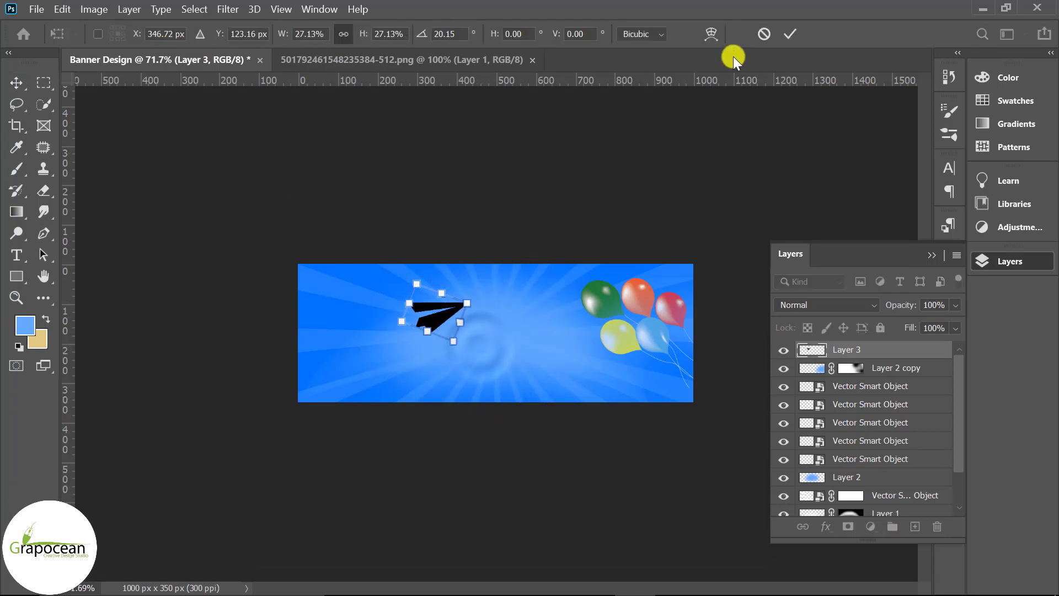
{"action": "left_click", "coordinate": [790, 34]}
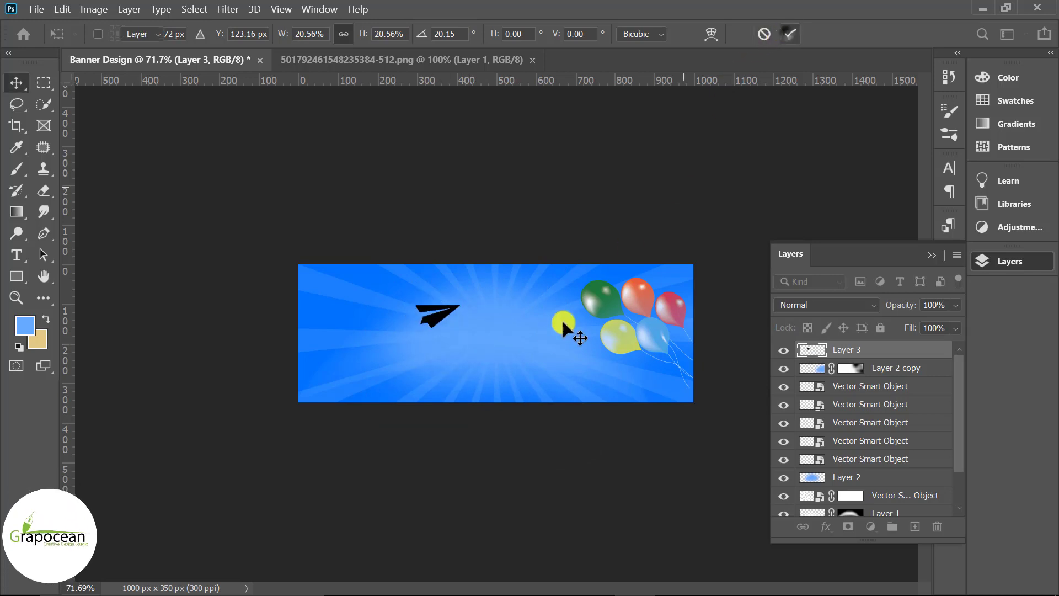
{"action": "mouse_move", "coordinate": [482, 305]}
{"action": "left_mouse_down"}
{"action": "mouse_move", "coordinate": [414, 296]}
{"action": "mouse_move", "coordinate": [433, 301]}
{"action": "left_mouse_up"}
{"action": "key", "text": "ctrl+t"}
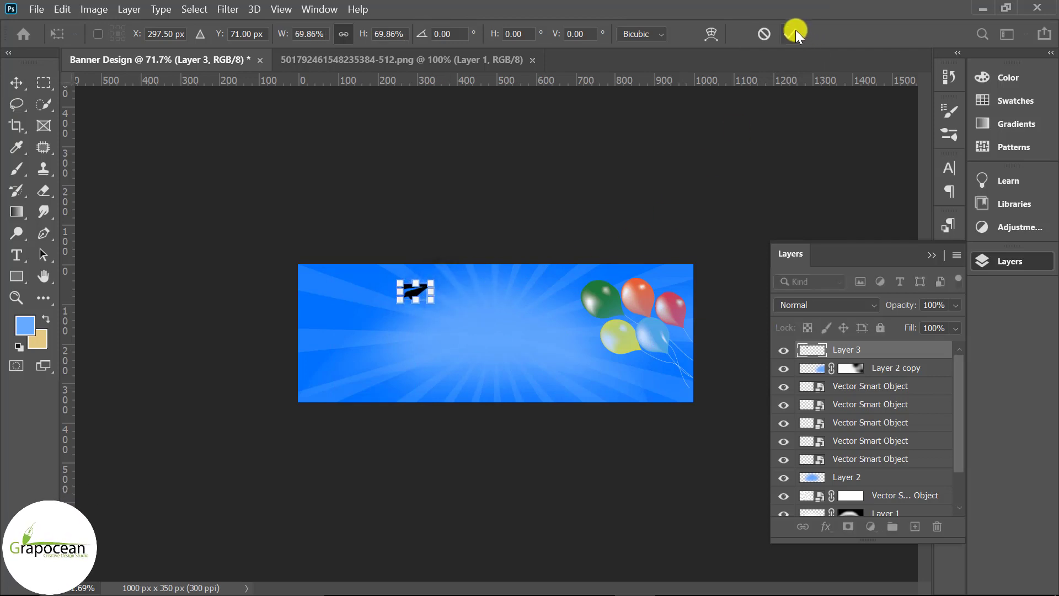
{"action": "left_click", "coordinate": [796, 34]}
Give the paper plane layer a white Color Overlay style.
{"action": "right_click", "coordinate": [911, 356]}
{"action": "left_click", "coordinate": [736, 25]}
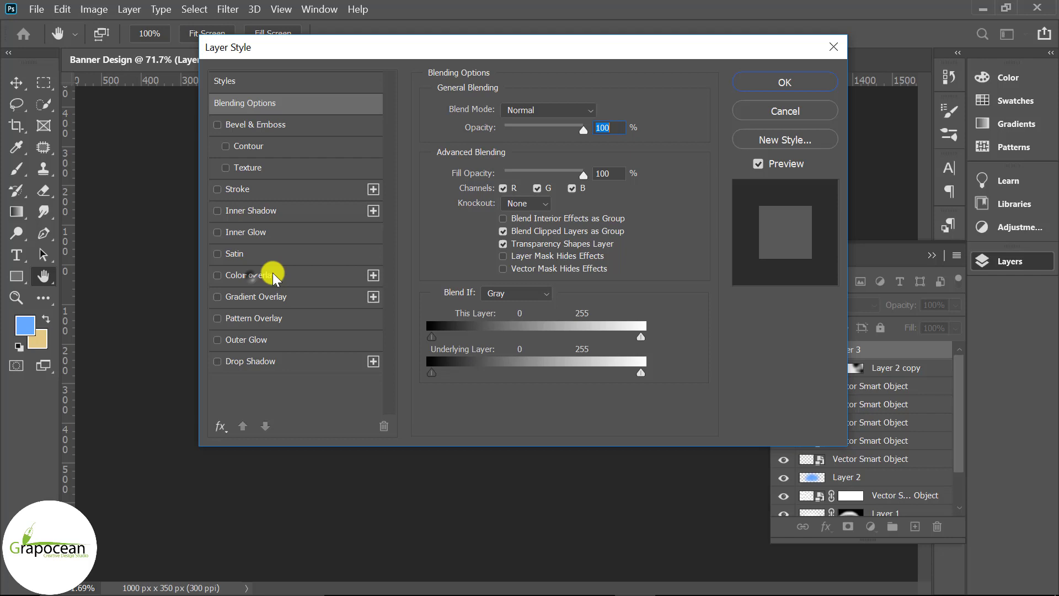
{"action": "left_click", "coordinate": [274, 275]}
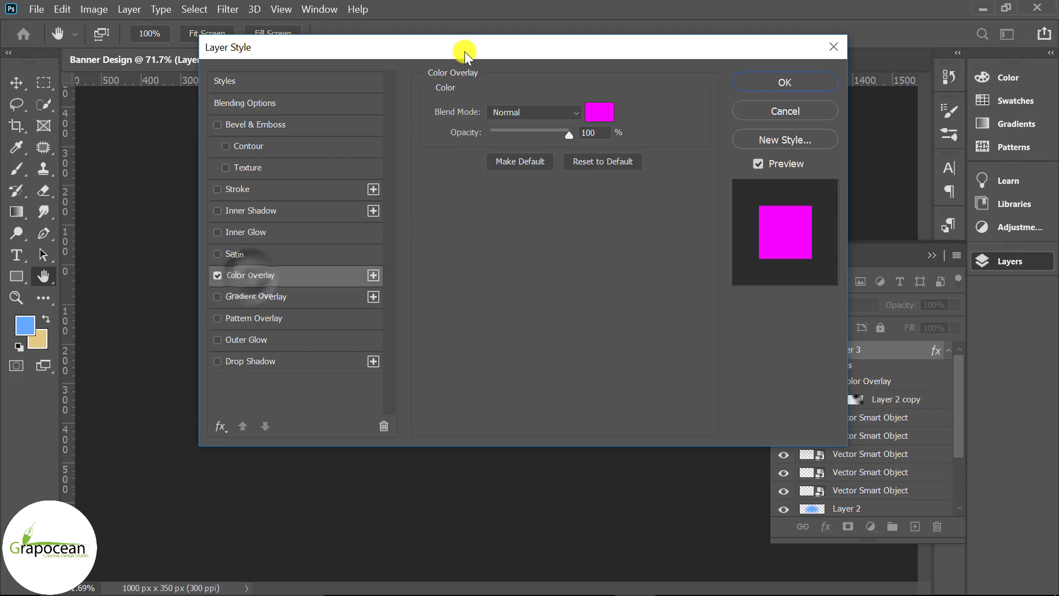
{"action": "left_click_drag", "start_coordinate": [466, 52], "coordinate": [709, 267]}
{"action": "left_click", "coordinate": [847, 327]}
{"action": "left_click_drag", "start_coordinate": [709, 436], "coordinate": [544, 267]}
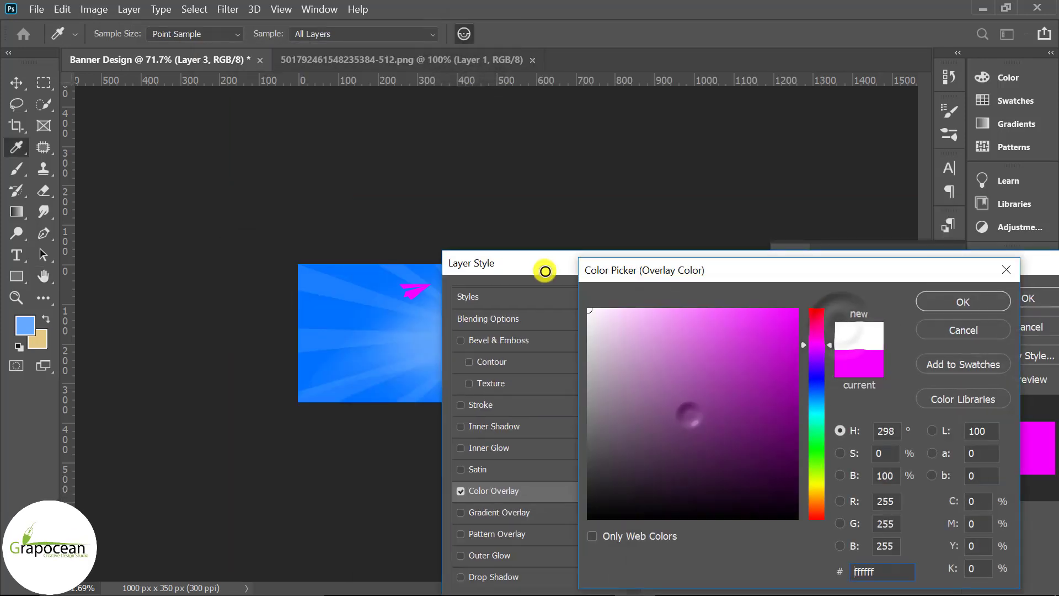
{"action": "left_click", "coordinate": [956, 302]}
{"action": "key", "text": "Return"}
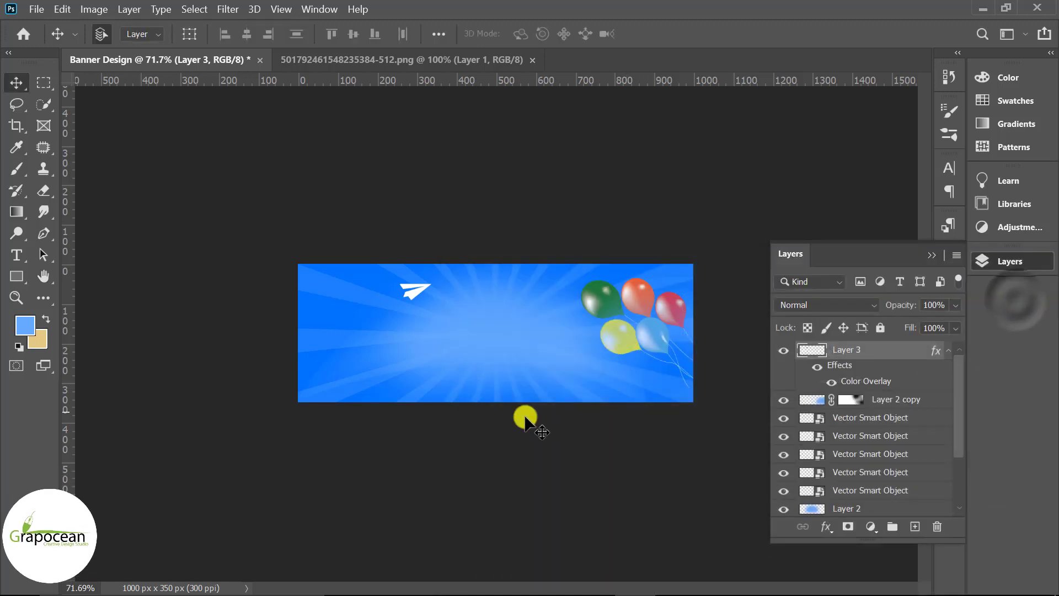
{"action": "key", "text": "ctrl+1"}
Set the Pen tool to no fill with a white dashed stroke.
{"action": "left_click", "coordinate": [49, 234]}
{"action": "left_click", "coordinate": [184, 32]}
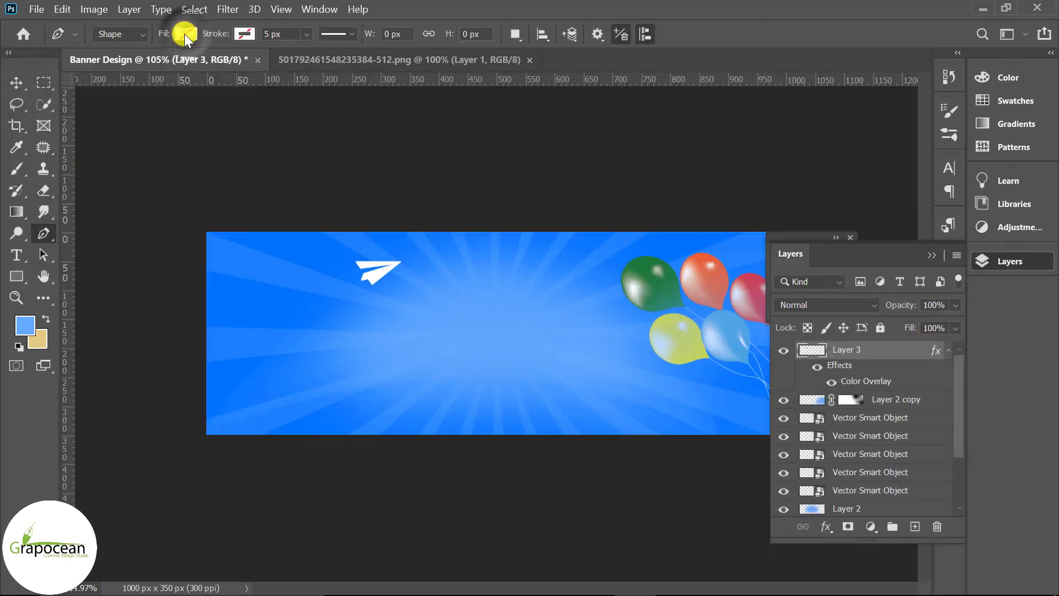
{"action": "left_click", "coordinate": [240, 35]}
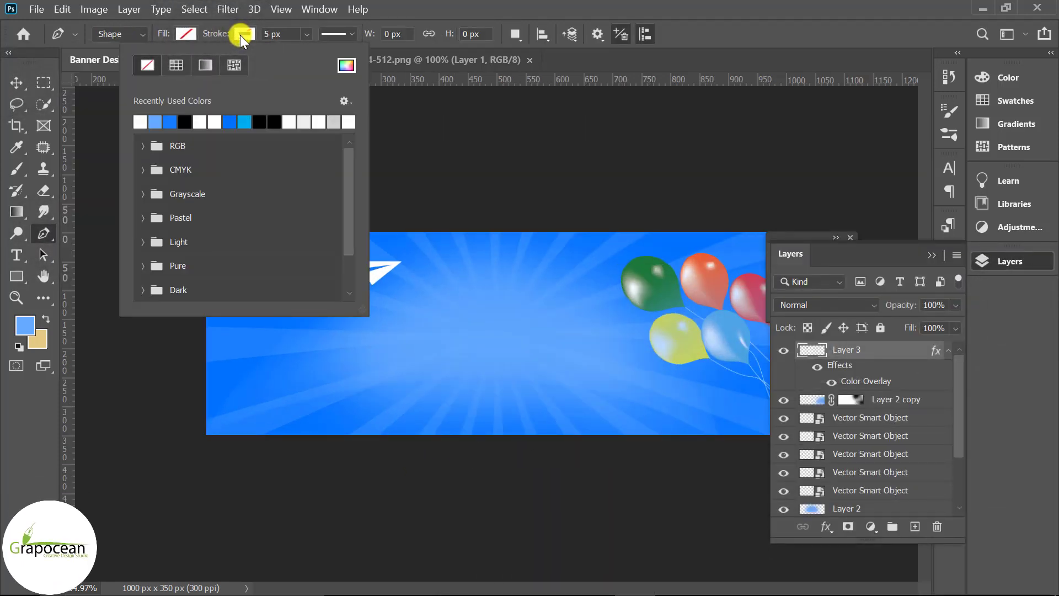
{"action": "left_click", "coordinate": [203, 122]}
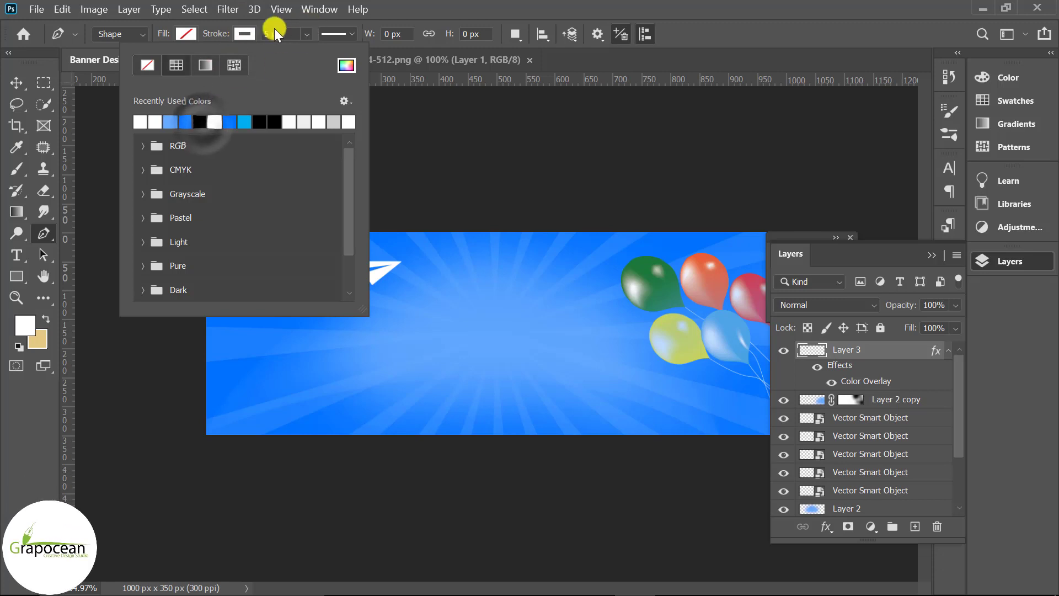
{"action": "left_click", "coordinate": [342, 32]}
{"action": "left_click", "coordinate": [353, 112]}
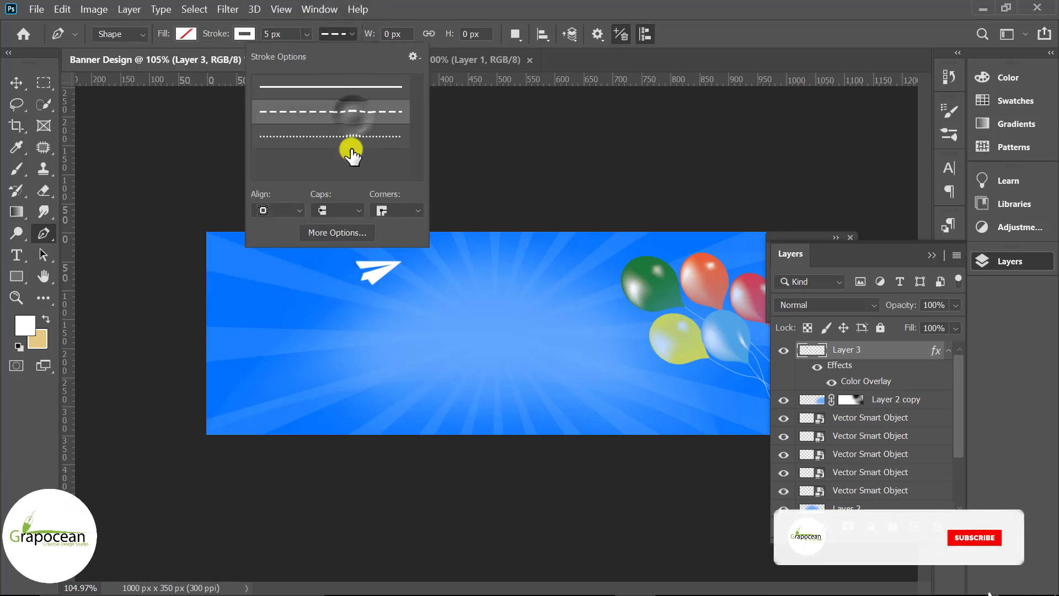
{"action": "left_click", "coordinate": [361, 278]}
Draw a looping flight path from the plane curving down past the banner's bottom.
{"action": "left_click", "coordinate": [314, 305]}
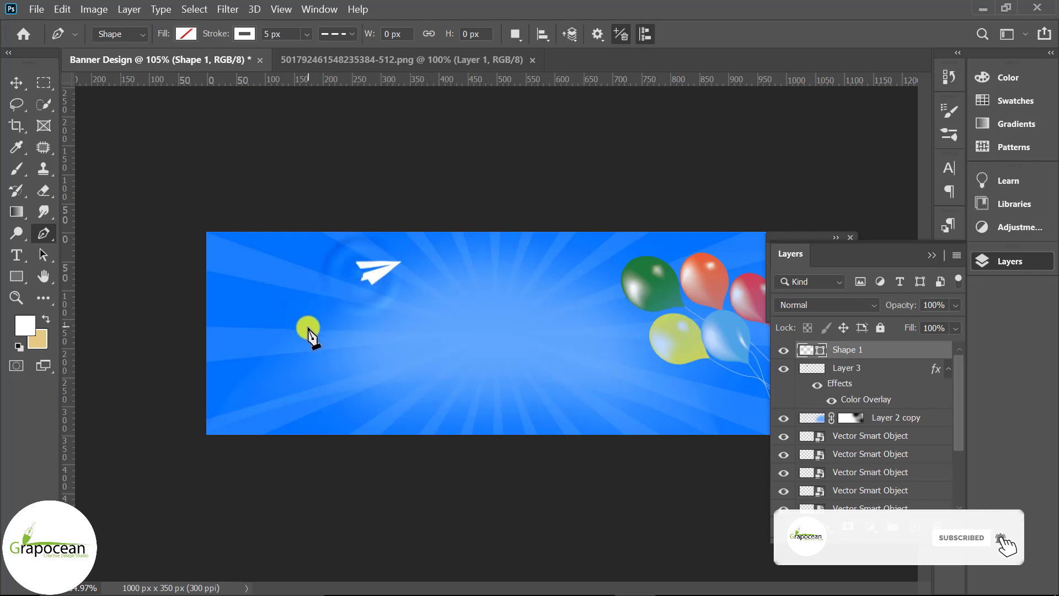
{"action": "left_click_drag", "start_coordinate": [309, 332], "coordinate": [310, 394]}
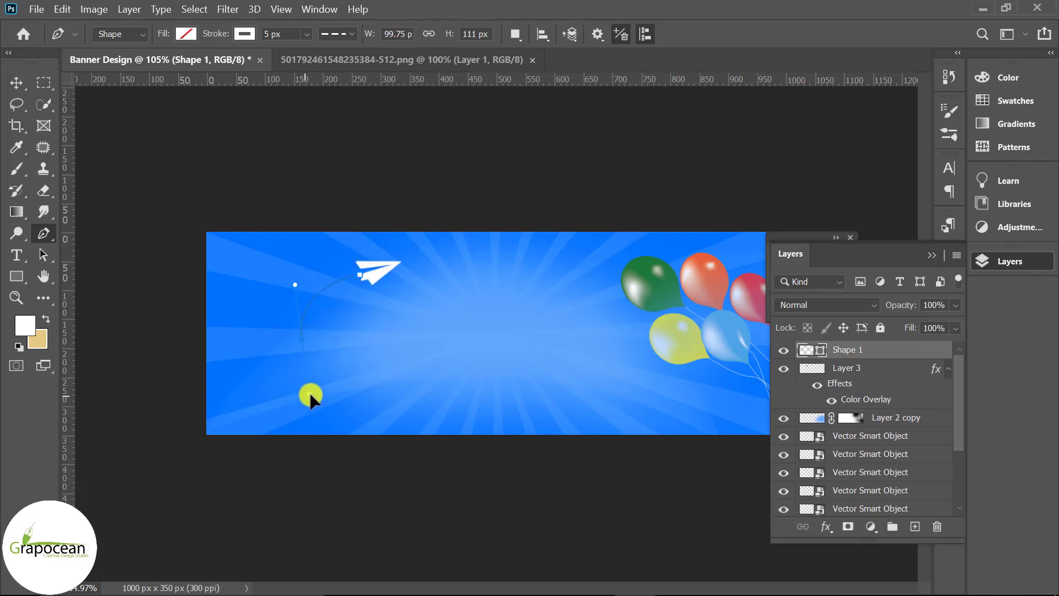
{"action": "mouse_move", "coordinate": [475, 377]}
{"action": "left_mouse_down"}
{"action": "mouse_move", "coordinate": [523, 310]}
{"action": "mouse_move", "coordinate": [538, 308]}
{"action": "mouse_move", "coordinate": [531, 303]}
{"action": "left_mouse_up"}
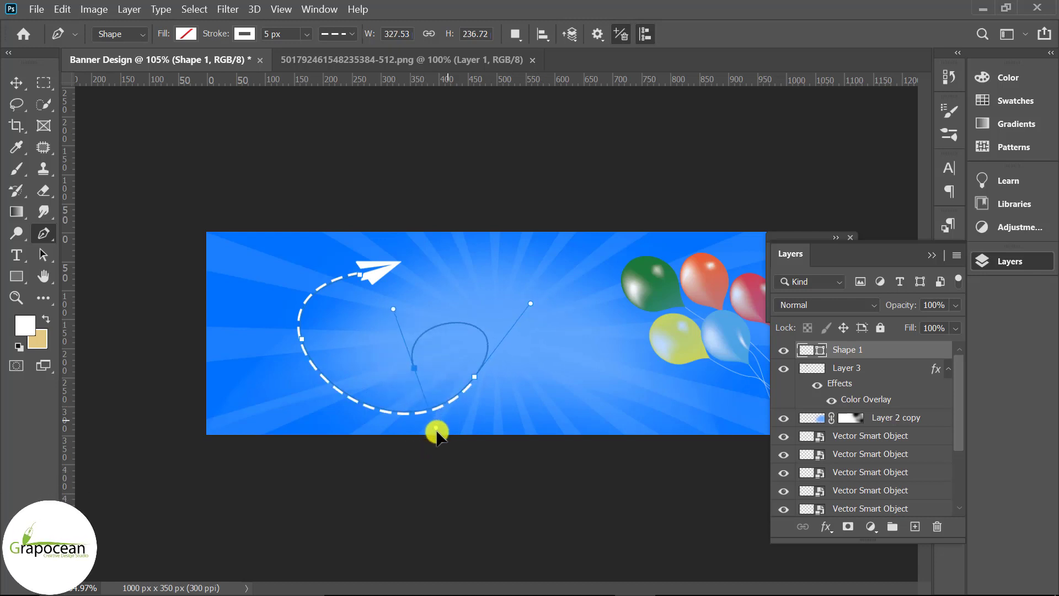
{"action": "left_click_drag", "start_coordinate": [441, 437], "coordinate": [552, 438]}
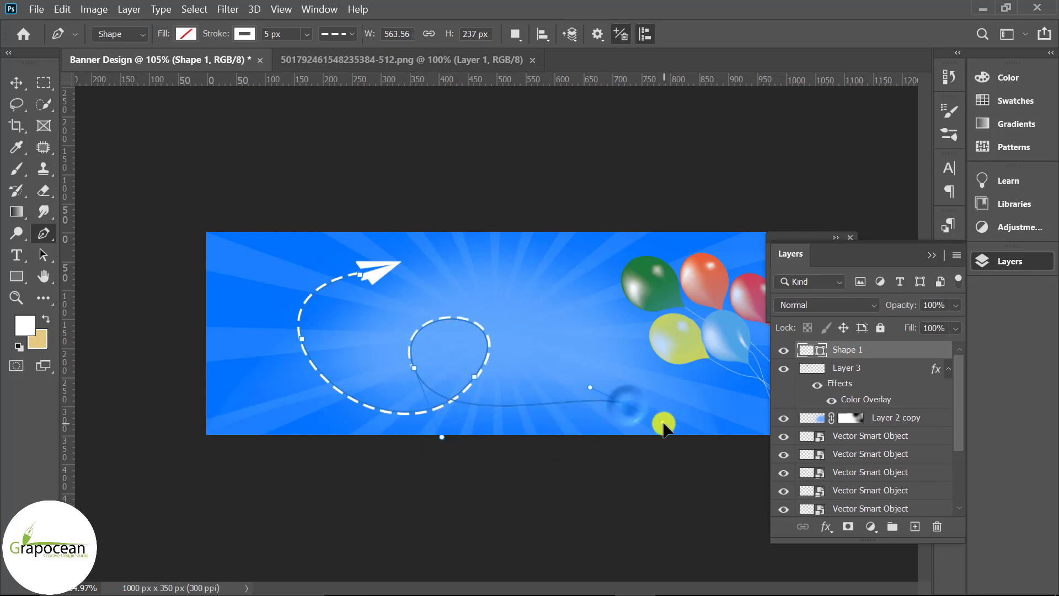
{"action": "left_click_drag", "start_coordinate": [664, 425], "coordinate": [667, 500]}
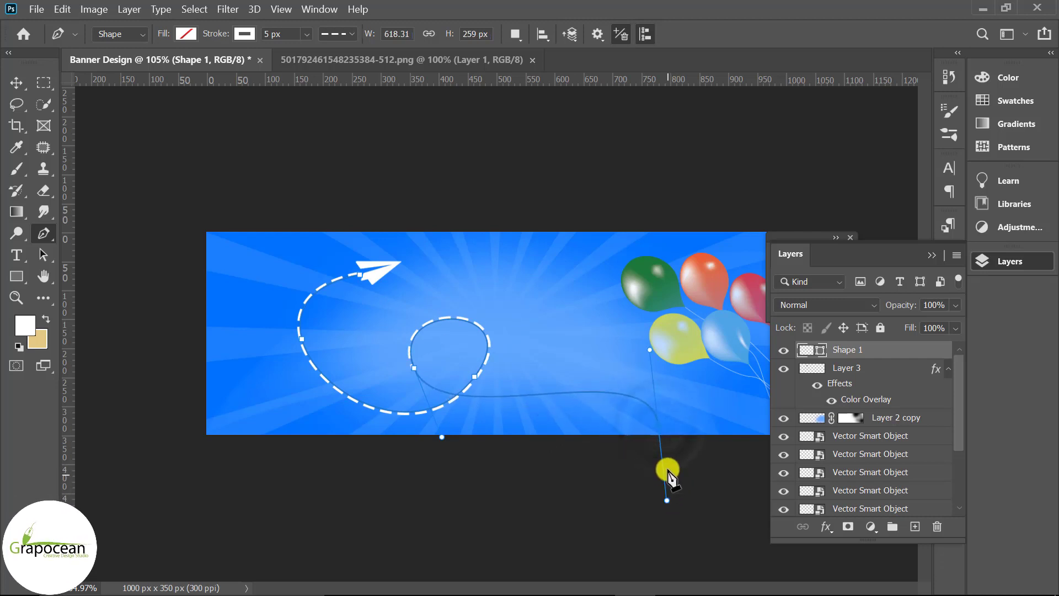
{"action": "left_click", "coordinate": [670, 514]}
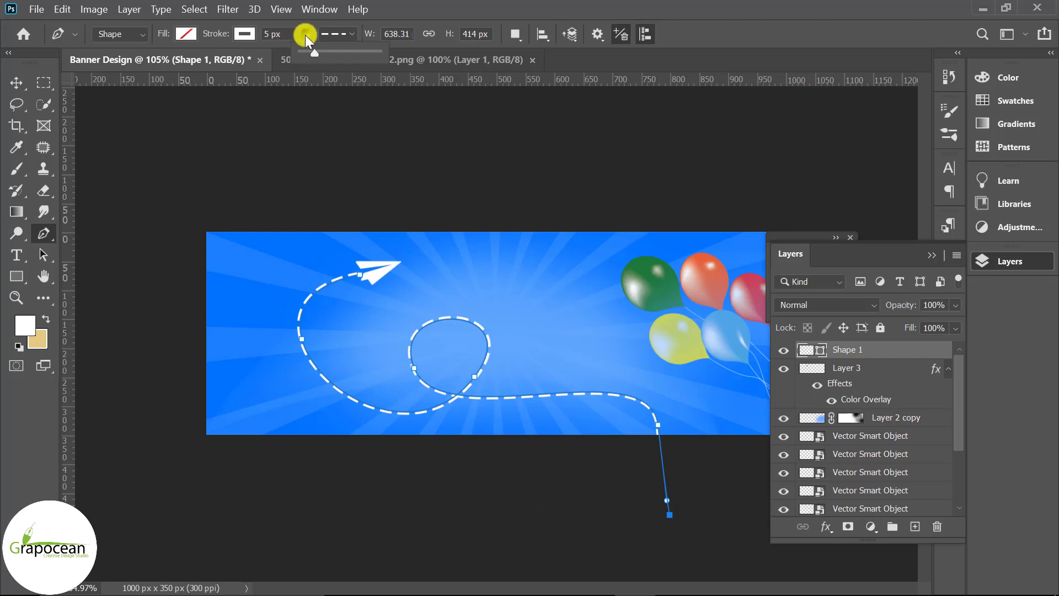
Set the dashed flight path's stroke width to 2 px.
{"action": "left_click_drag", "start_coordinate": [306, 51], "coordinate": [317, 53]}
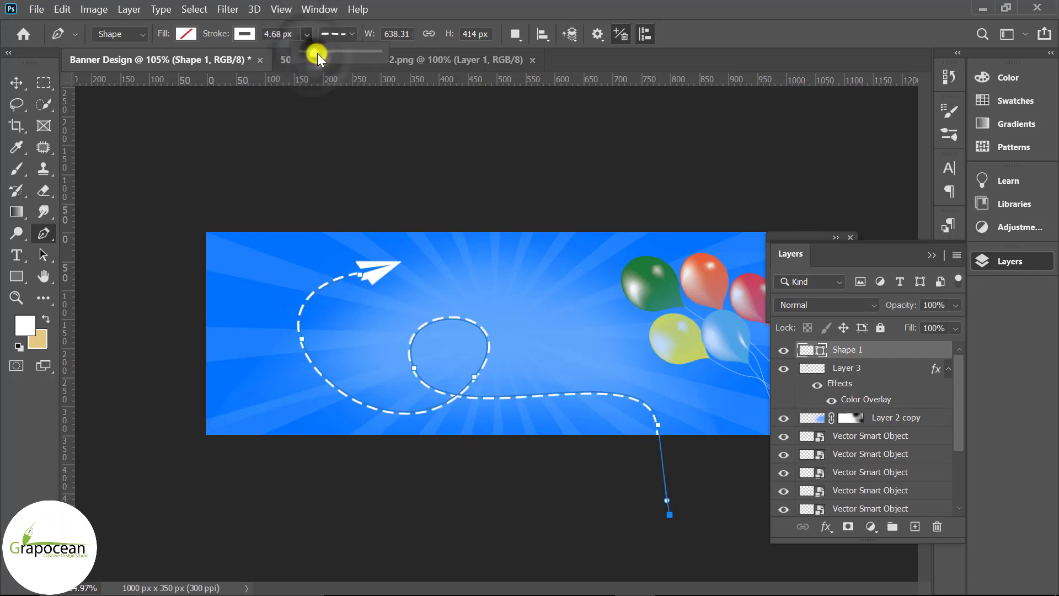
{"action": "left_click_drag", "start_coordinate": [316, 53], "coordinate": [305, 54]}
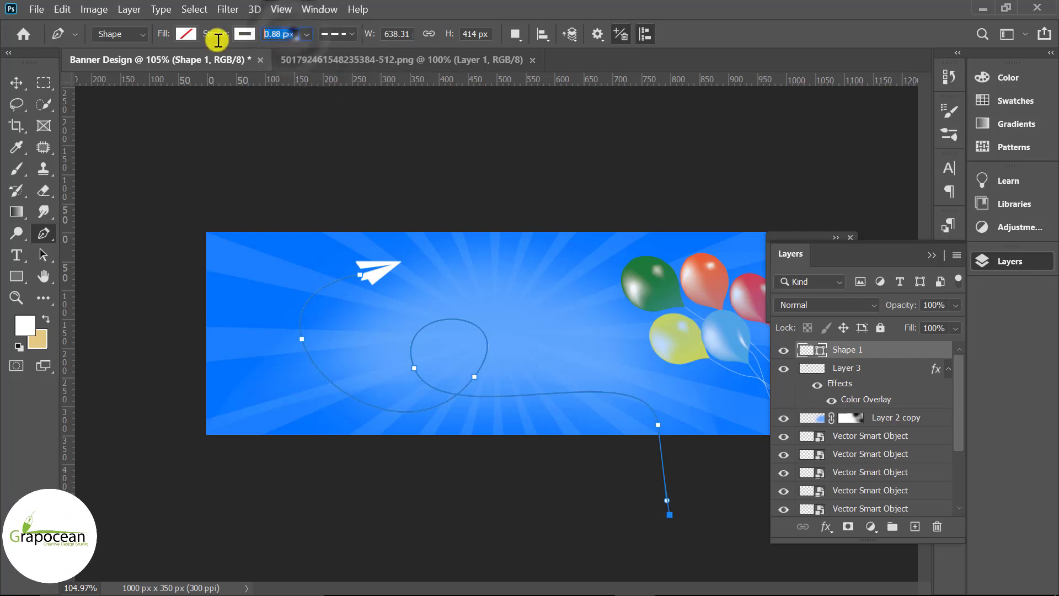
{"action": "double_click", "coordinate": [288, 31]}
{"action": "type", "text": "2"}
{"action": "key", "text": "Return"}
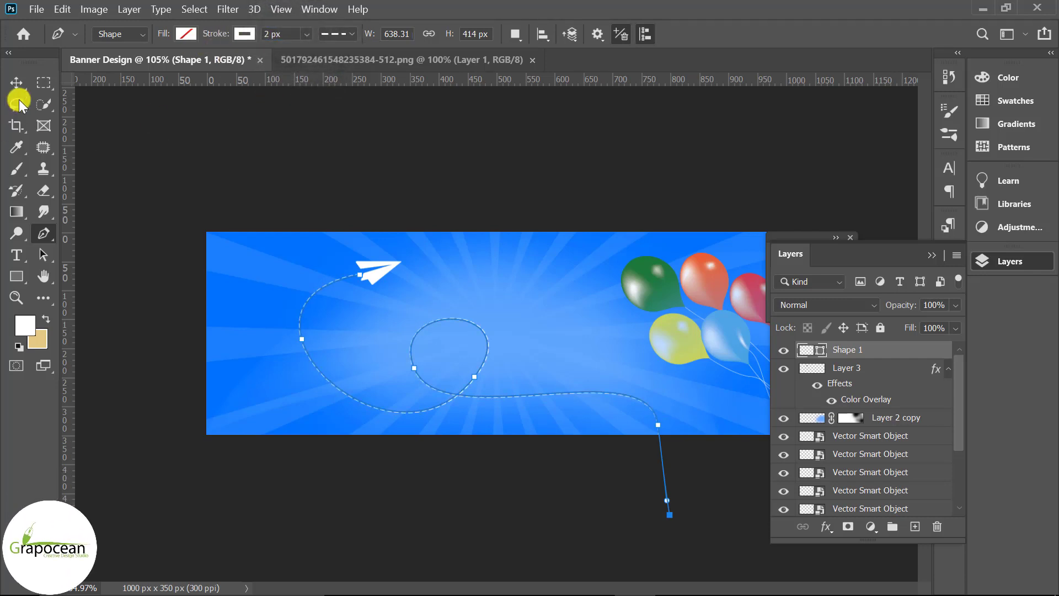
Move the Shape 1 layer below Layer 2 in the Layers panel.
{"action": "left_click", "coordinate": [16, 83]}
{"action": "left_click", "coordinate": [230, 415]}
{"action": "scroll", "coordinate": [491, 480], "scroll_direction": "down", "scroll_amount": 3, "text": "alt"}
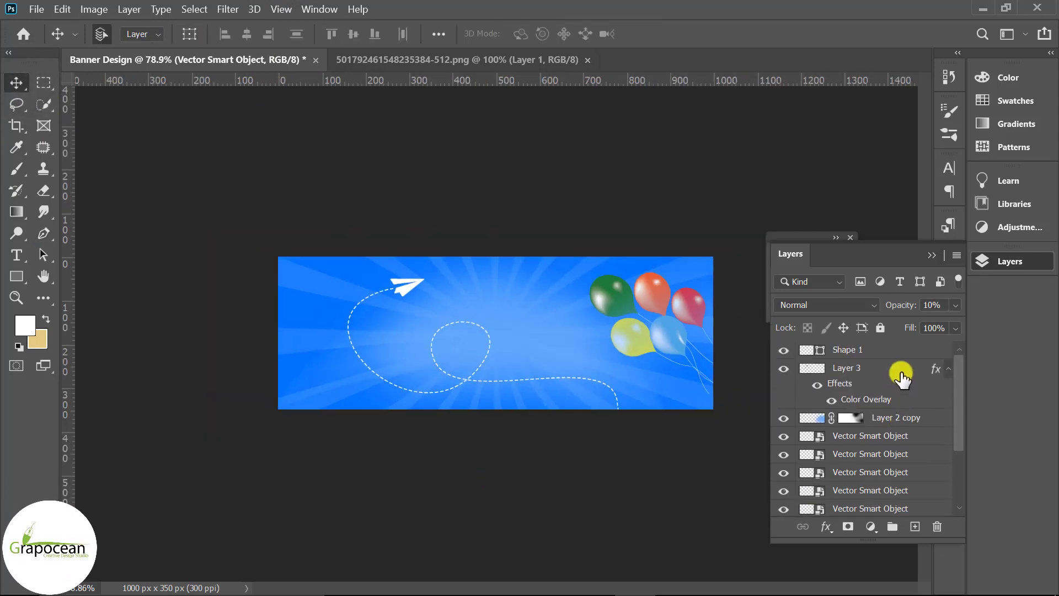
{"action": "left_click", "coordinate": [896, 356]}
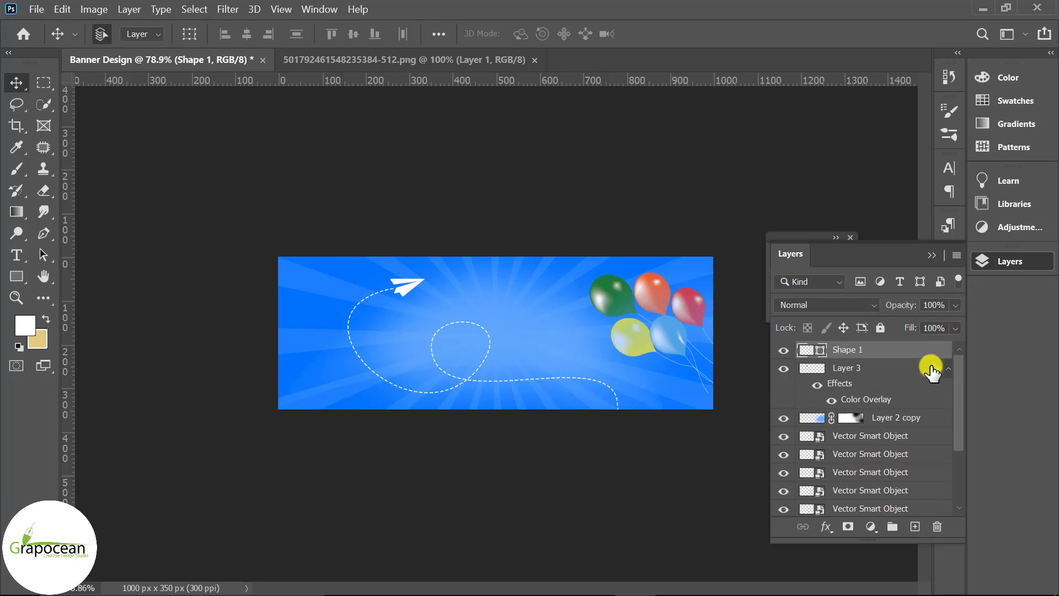
{"action": "mouse_move", "coordinate": [862, 350]}
{"action": "left_mouse_down"}
{"action": "mouse_move", "coordinate": [863, 433]}
{"action": "mouse_move", "coordinate": [889, 501]}
{"action": "left_mouse_up"}
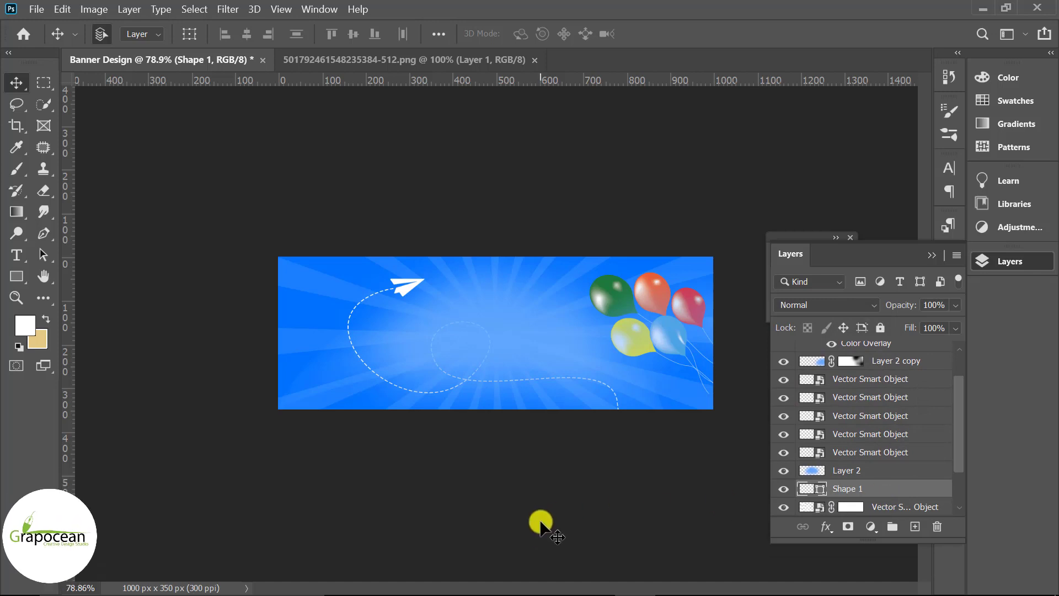
{"action": "left_click", "coordinate": [44, 234]}
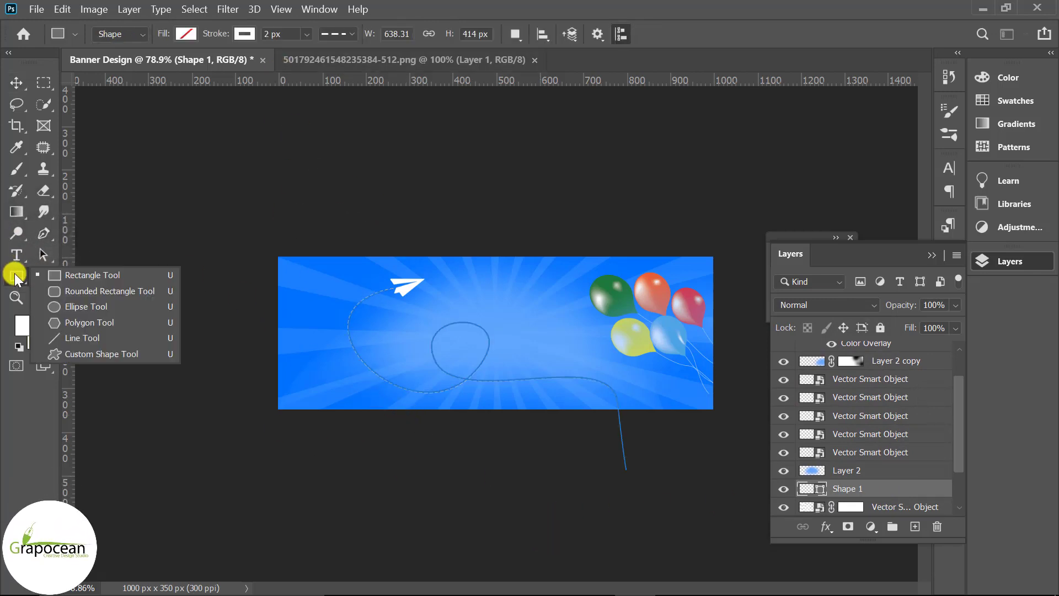
Draw a white-filled 150 px circle in the banner centre with the Ellipse Tool.
{"action": "left_click_drag", "start_coordinate": [15, 276], "coordinate": [87, 312]}
{"action": "scroll", "coordinate": [876, 489], "scroll_direction": "down", "scroll_amount": 3}
{"action": "scroll", "coordinate": [882, 480], "scroll_direction": "up", "scroll_amount": 3}
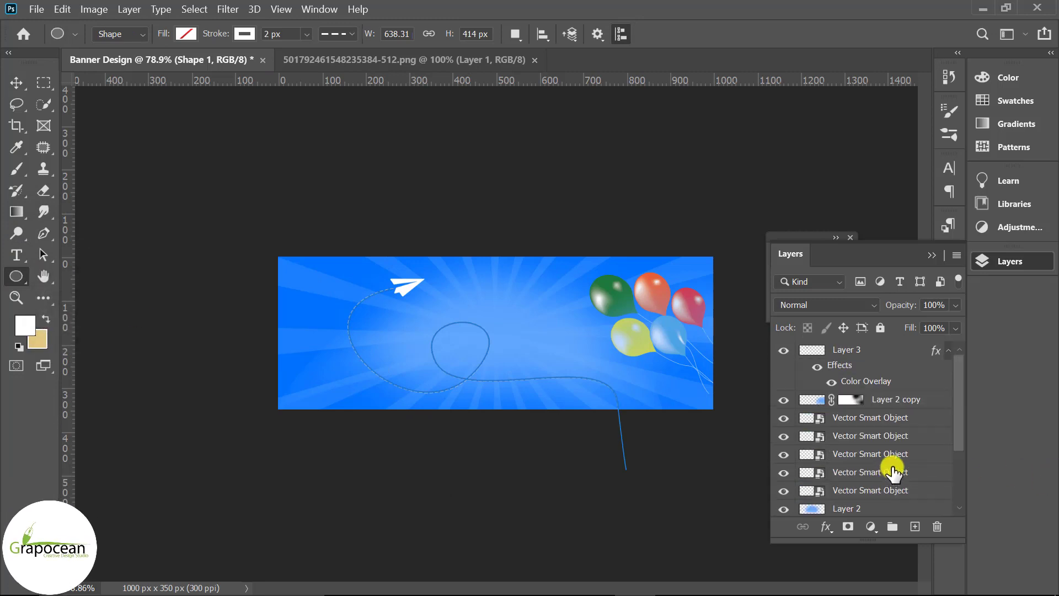
{"action": "left_click", "coordinate": [914, 526]}
{"action": "key", "text": "ctrl+i"}
{"action": "left_click_drag", "start_coordinate": [456, 294], "coordinate": [522, 360]}
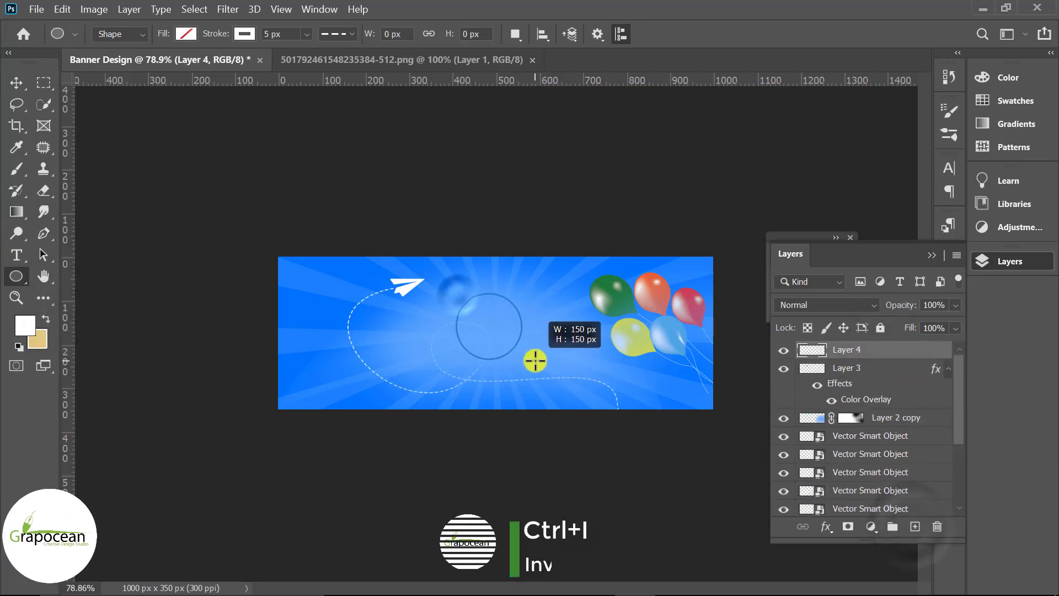
{"action": "left_click", "coordinate": [733, 257]}
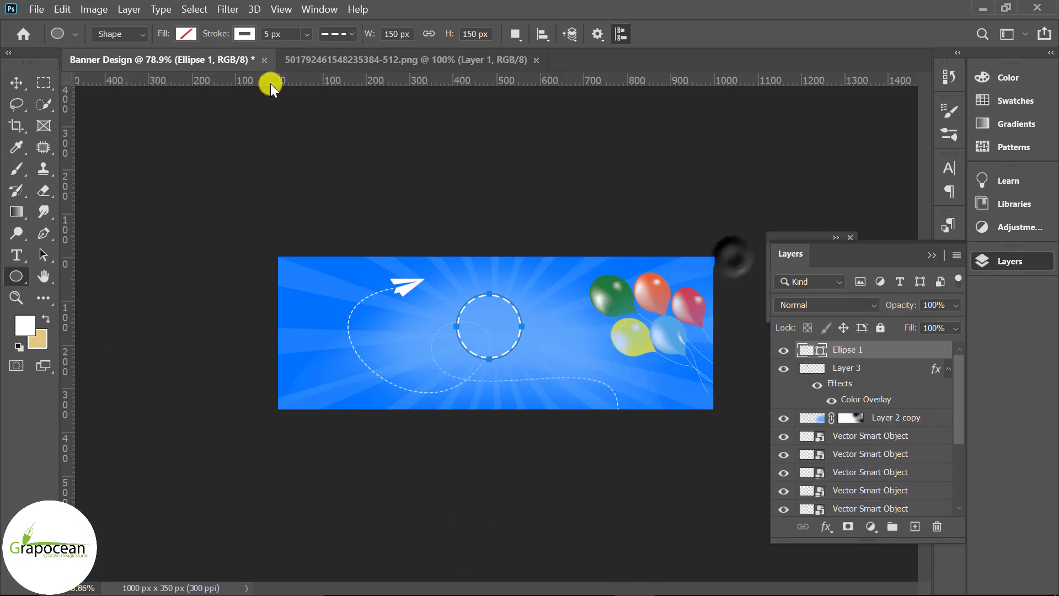
{"action": "left_click", "coordinate": [244, 34]}
{"action": "left_click", "coordinate": [189, 30]}
{"action": "left_click", "coordinate": [100, 122]}
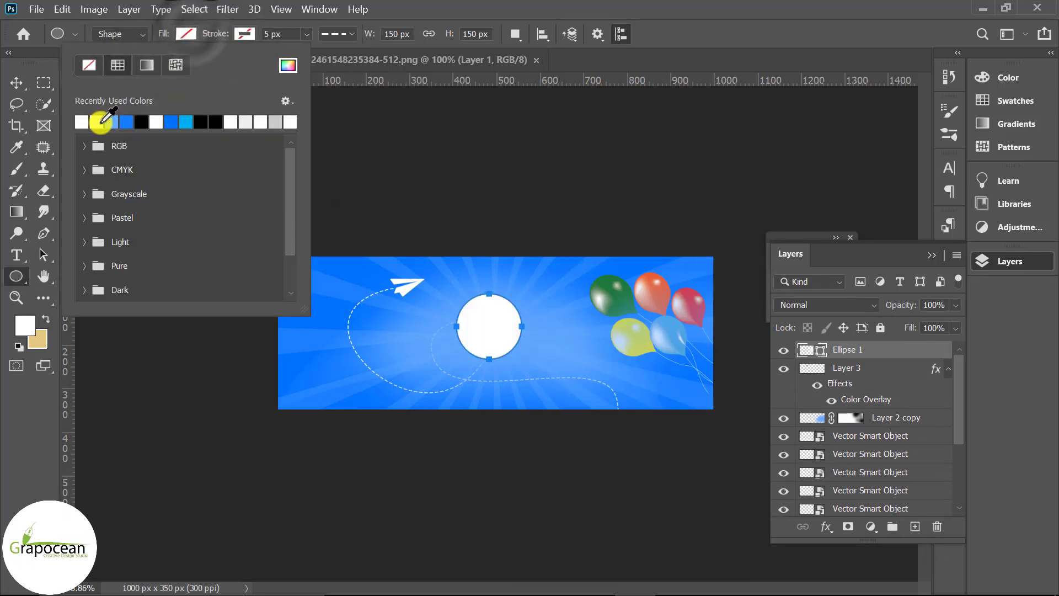
{"action": "left_click", "coordinate": [13, 84]}
Duplicate the circle and scale copies to about two-thirds to build the cloud.
{"action": "scroll", "coordinate": [501, 345], "scroll_direction": "up", "scroll_amount": 2}
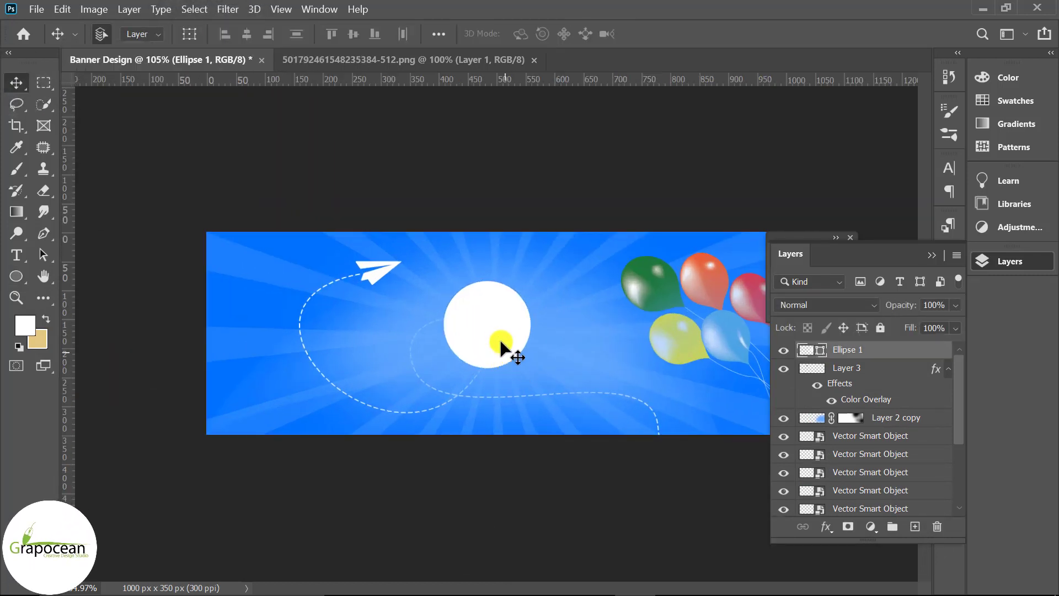
{"action": "left_click_drag", "start_coordinate": [873, 353], "coordinate": [915, 526]}
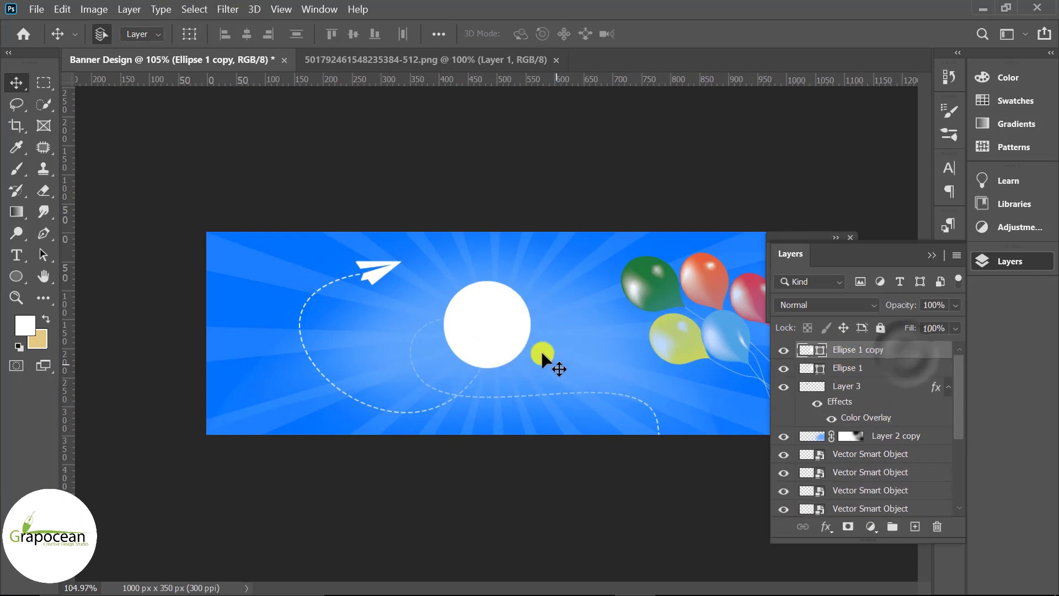
{"action": "left_click_drag", "start_coordinate": [539, 355], "coordinate": [473, 367]}
{"action": "key", "text": "ctrl+t"}
{"action": "mouse_move", "coordinate": [448, 324]}
{"action": "left_mouse_down"}
{"action": "mouse_move", "coordinate": [515, 307]}
{"action": "mouse_move", "coordinate": [543, 316]}
{"action": "mouse_move", "coordinate": [554, 346]}
{"action": "left_mouse_up"}
{"action": "left_click", "coordinate": [790, 34]}
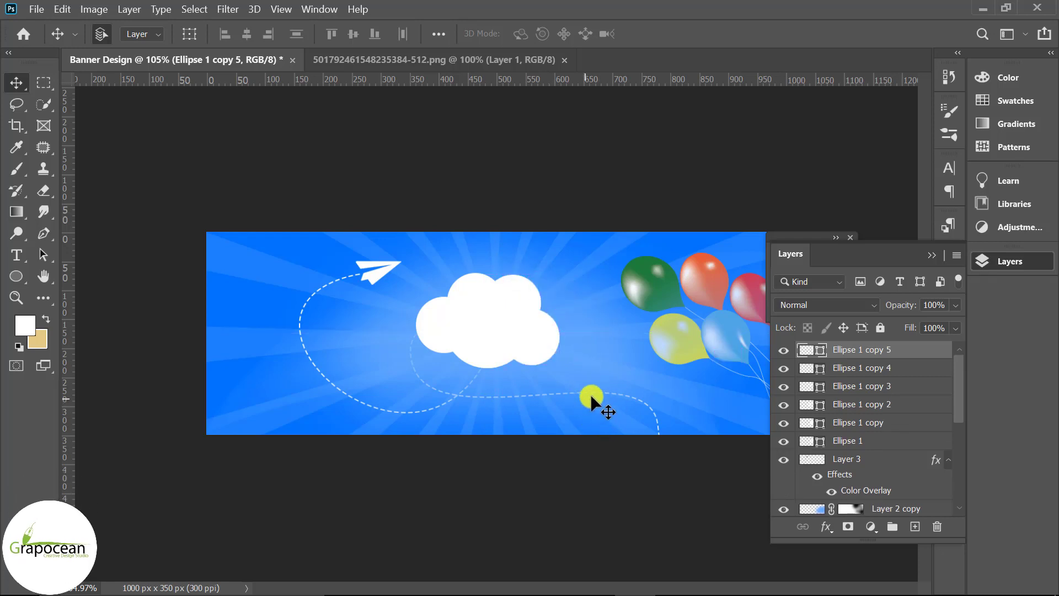
Merge all the circle layers into one smart object.
{"action": "left_click", "coordinate": [887, 441], "text": "shift"}
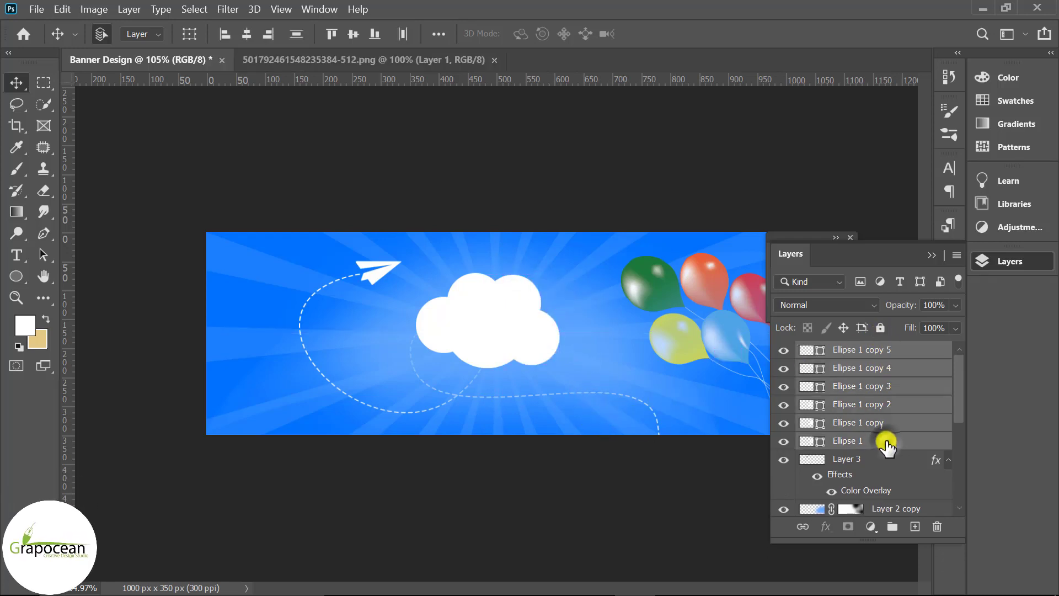
{"action": "right_click", "coordinate": [903, 356]}
{"action": "left_click", "coordinate": [739, 237]}
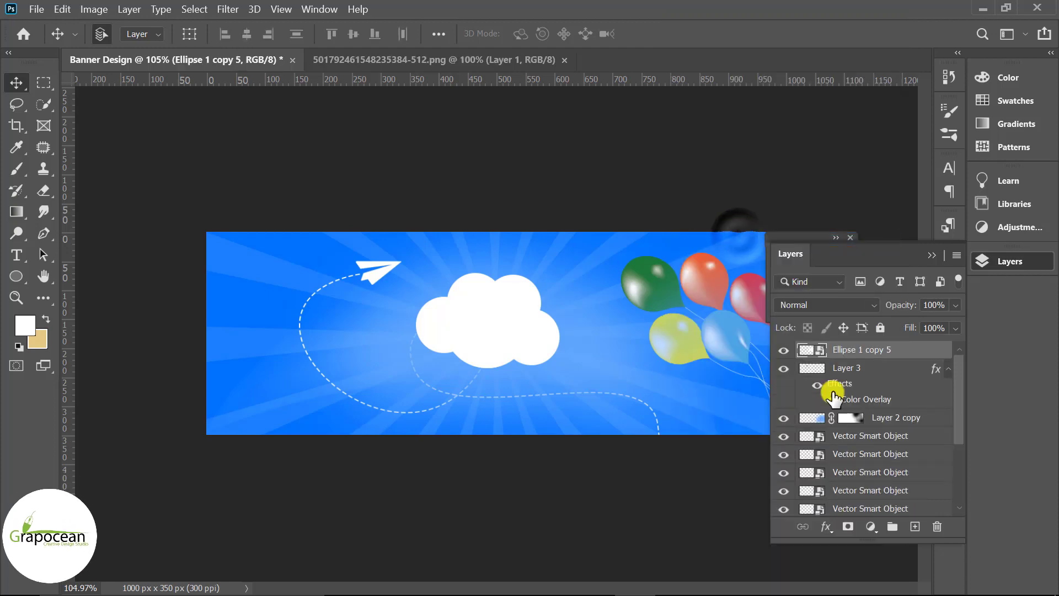
On a new layer above the cloud, draw a thin white Pen arc along its upper-left edge.
{"action": "left_click", "coordinate": [413, 276]}
{"action": "scroll", "coordinate": [422, 295], "scroll_direction": "up", "scroll_amount": 6}
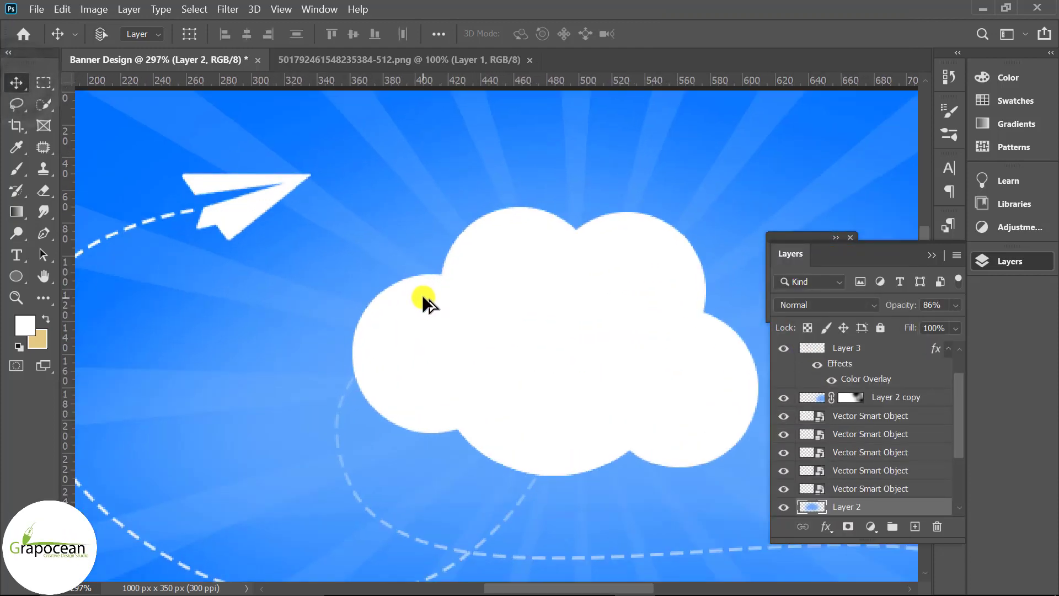
{"action": "left_click", "coordinate": [450, 263]}
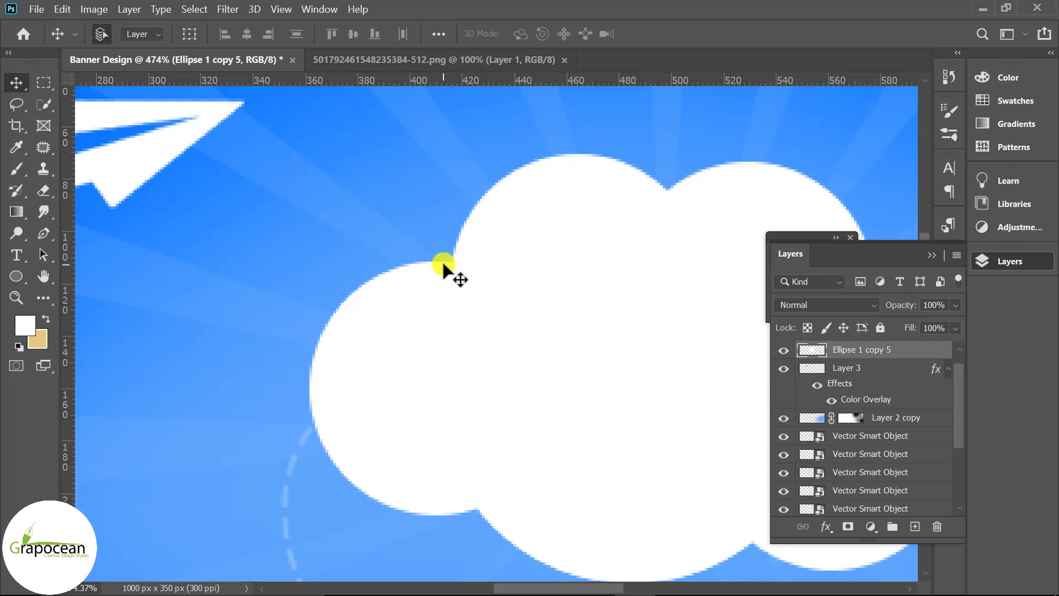
{"action": "left_click", "coordinate": [914, 526]}
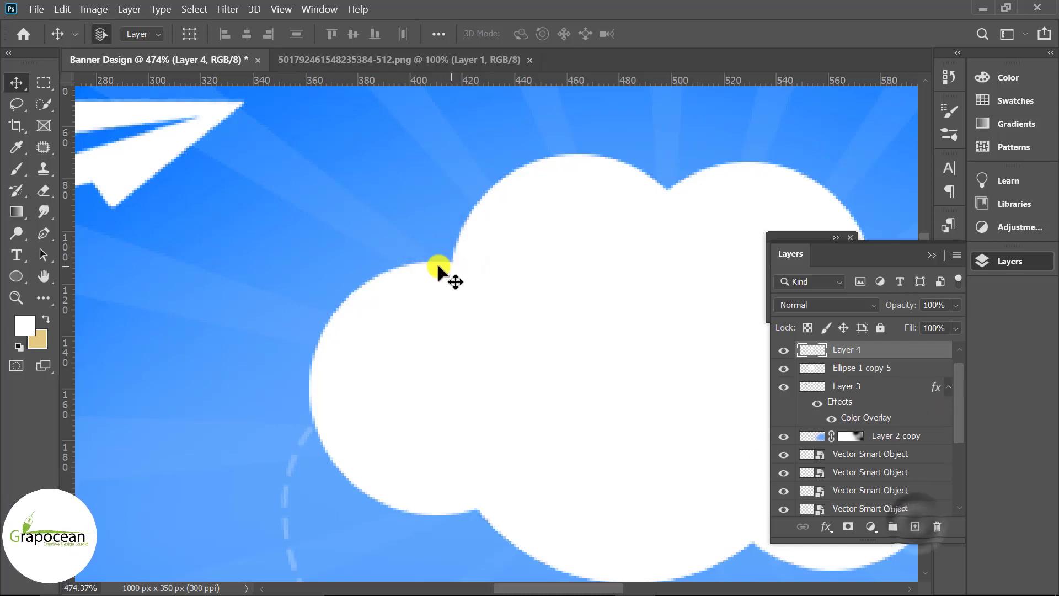
{"action": "key", "text": "p"}
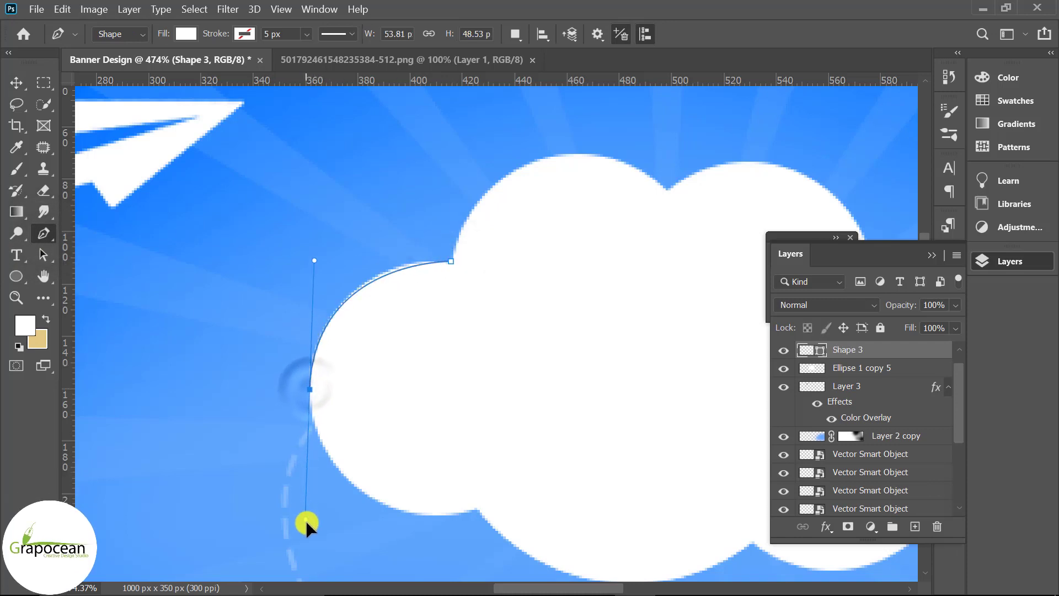
{"action": "left_click_drag", "start_coordinate": [306, 520], "coordinate": [306, 524]}
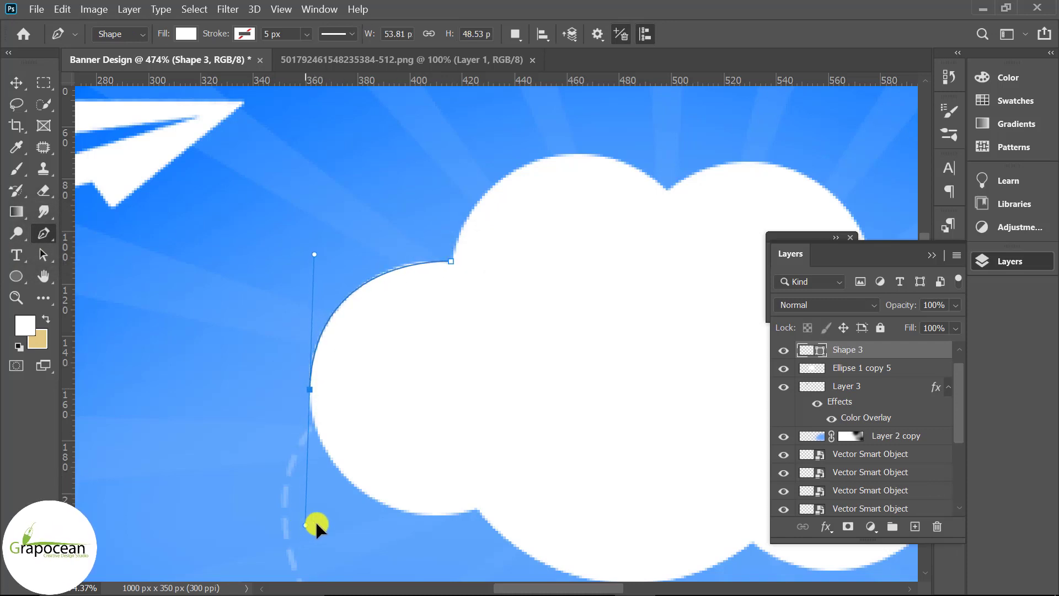
{"action": "left_click", "coordinate": [450, 260]}
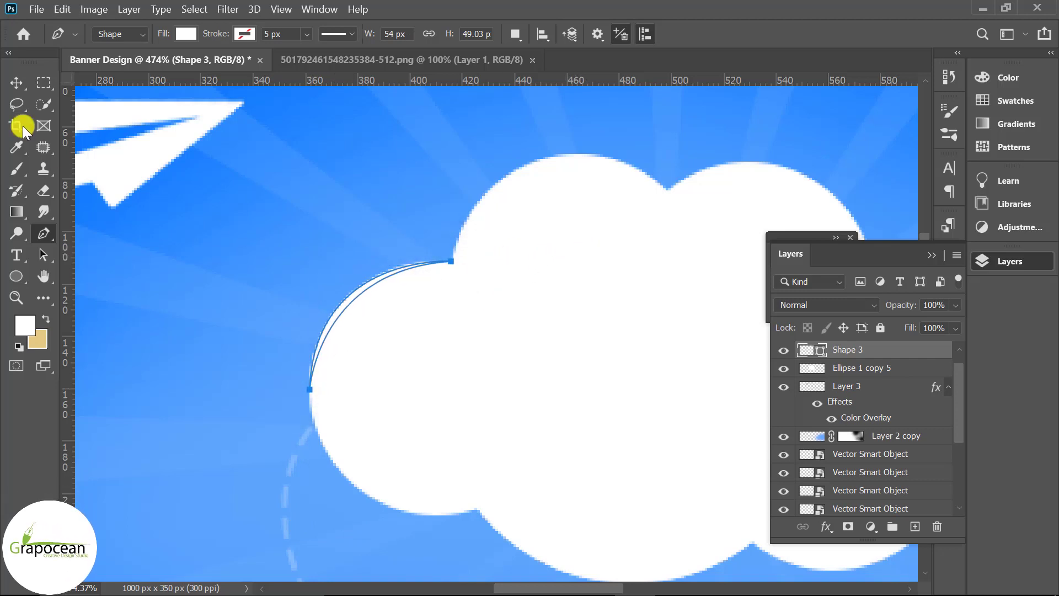
Move the white arc slightly off the cloud edge and nudge it down a few pixels.
{"action": "left_click", "coordinate": [16, 82]}
{"action": "left_click", "coordinate": [363, 286]}
{"action": "left_click_drag", "start_coordinate": [358, 290], "coordinate": [351, 279]}
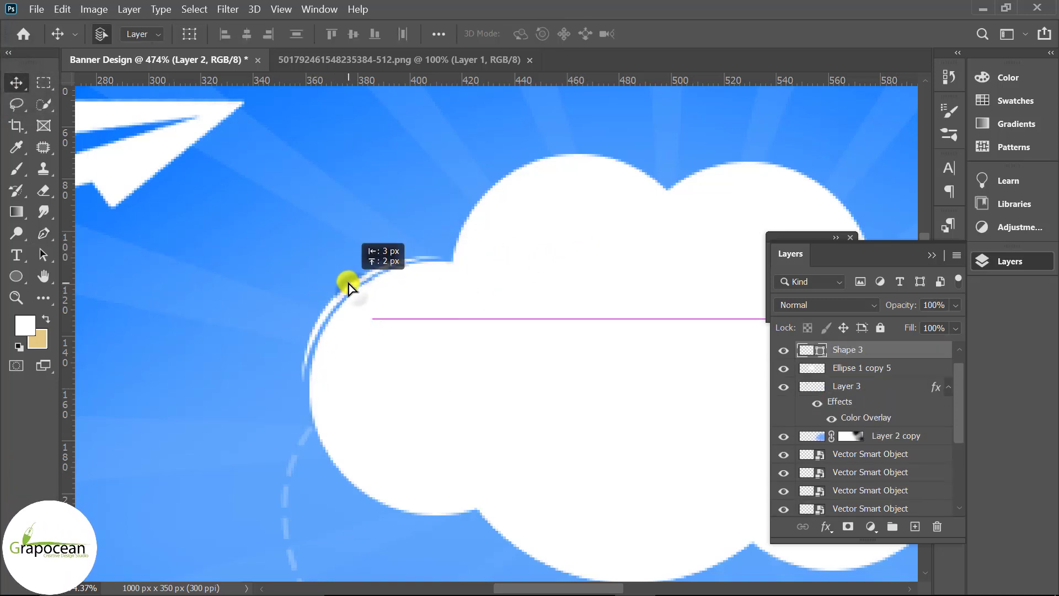
{"action": "scroll", "coordinate": [402, 396], "scroll_direction": "down", "scroll_amount": 3}
{"action": "scroll", "coordinate": [388, 348], "scroll_direction": "up", "scroll_amount": 3}
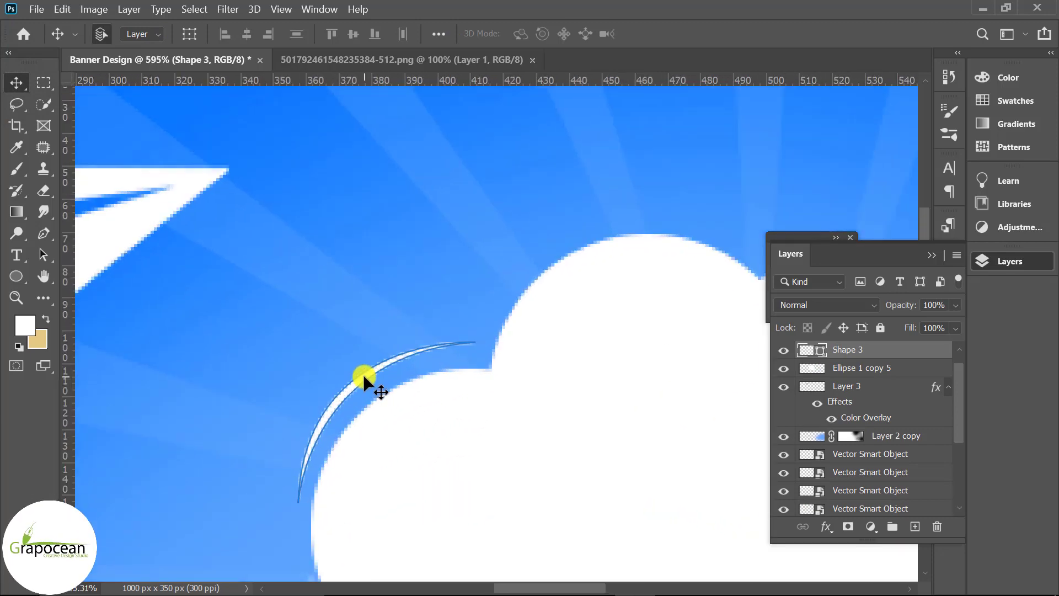
{"action": "left_click_drag", "start_coordinate": [363, 375], "coordinate": [366, 391]}
{"action": "scroll", "coordinate": [366, 390], "scroll_direction": "down", "scroll_amount": 3}
{"action": "scroll", "coordinate": [558, 458], "scroll_direction": "up", "scroll_amount": 1}
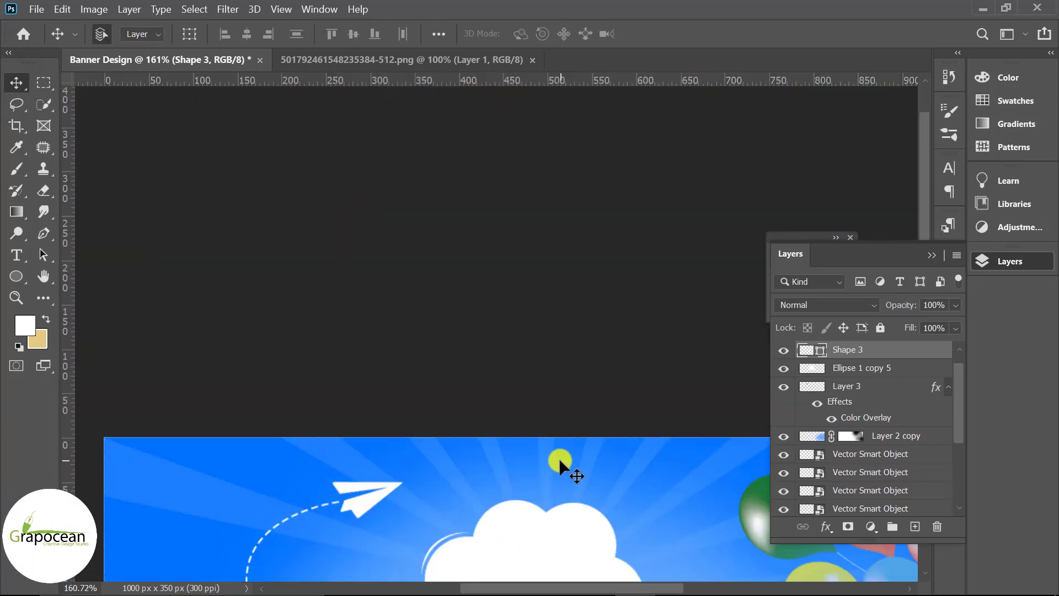
{"action": "scroll", "coordinate": [508, 512], "scroll_direction": "up", "scroll_amount": 1}
{"action": "scroll", "coordinate": [464, 476], "scroll_direction": "up", "scroll_amount": 1}
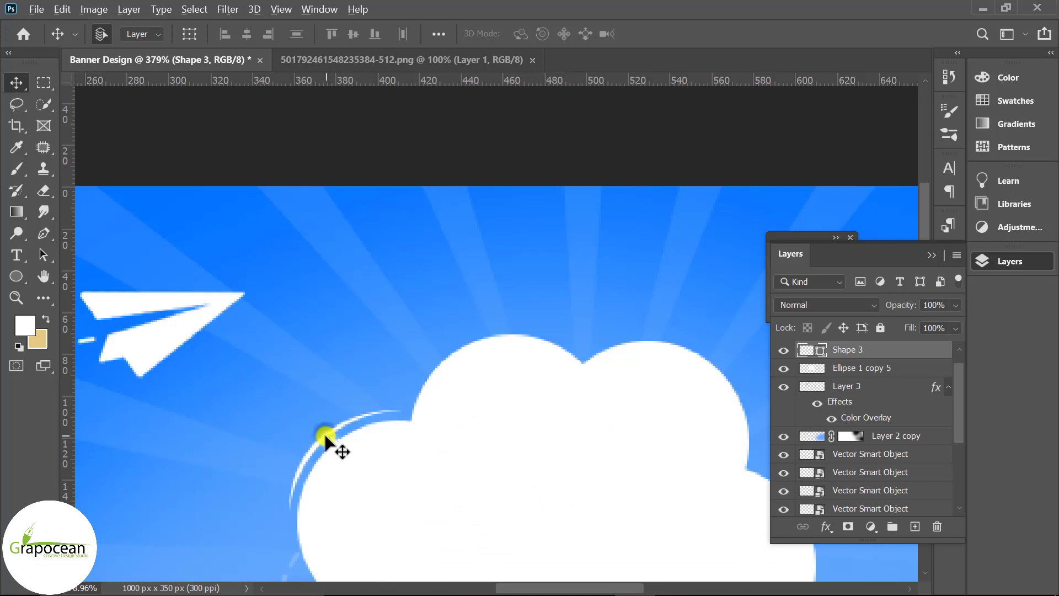
Alt-drag a copy of the arc onto the cloud's top bump, then rotate, scale and skew it to fit.
{"action": "left_click_drag", "start_coordinate": [325, 439], "coordinate": [441, 346]}
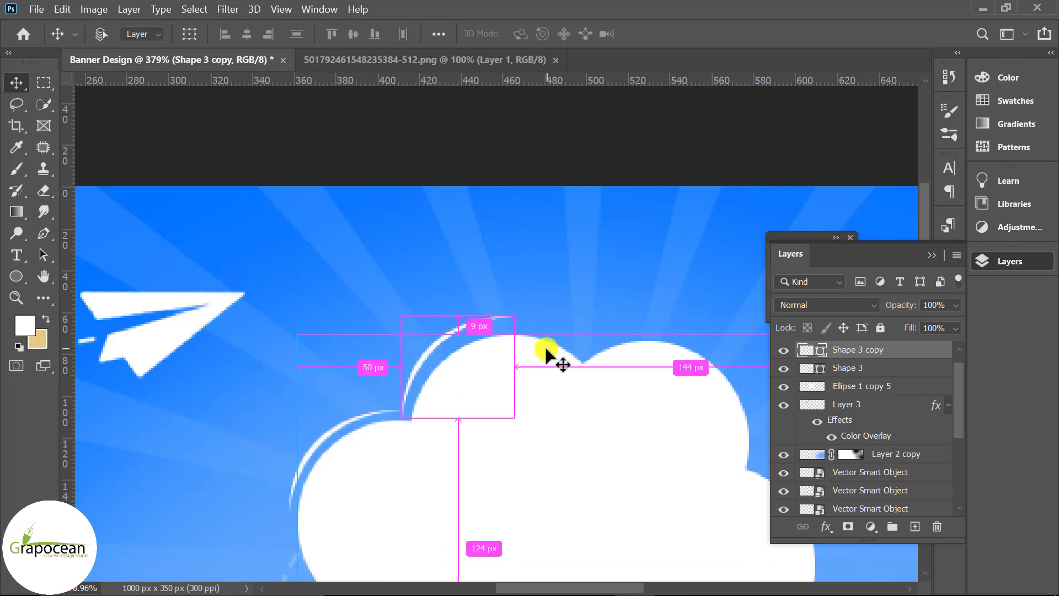
{"action": "key", "text": "ctrl+t"}
{"action": "left_click_drag", "start_coordinate": [579, 367], "coordinate": [580, 402]}
{"action": "left_click_drag", "start_coordinate": [513, 414], "coordinate": [524, 434]}
{"action": "left_click_drag", "start_coordinate": [461, 331], "coordinate": [481, 342]}
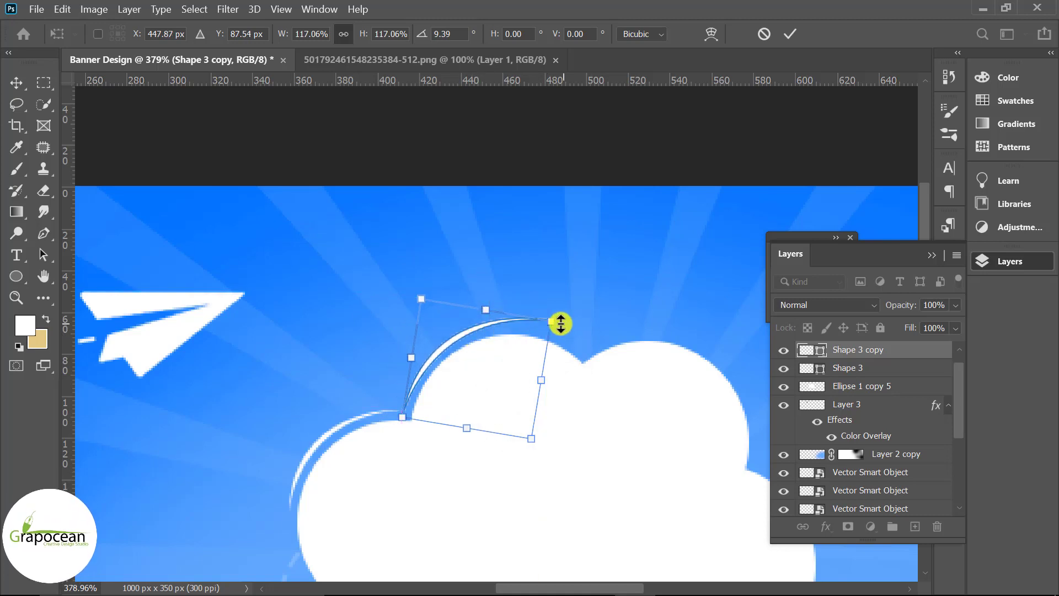
{"action": "left_click_drag", "start_coordinate": [557, 328], "coordinate": [555, 333]}
{"action": "left_click_drag", "start_coordinate": [428, 303], "coordinate": [427, 273]}
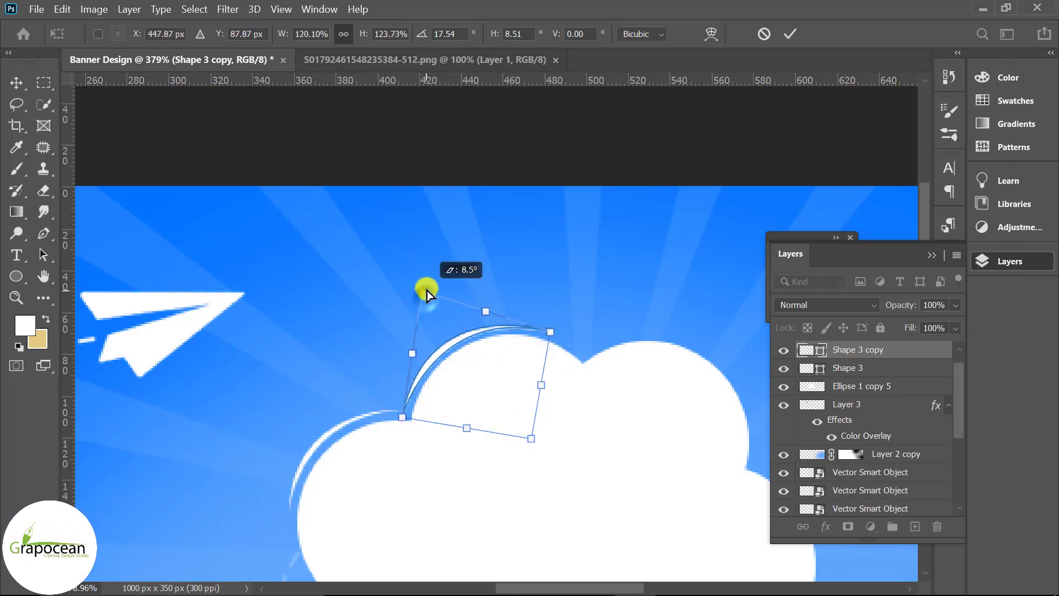
{"action": "left_click_drag", "start_coordinate": [555, 334], "coordinate": [565, 336]}
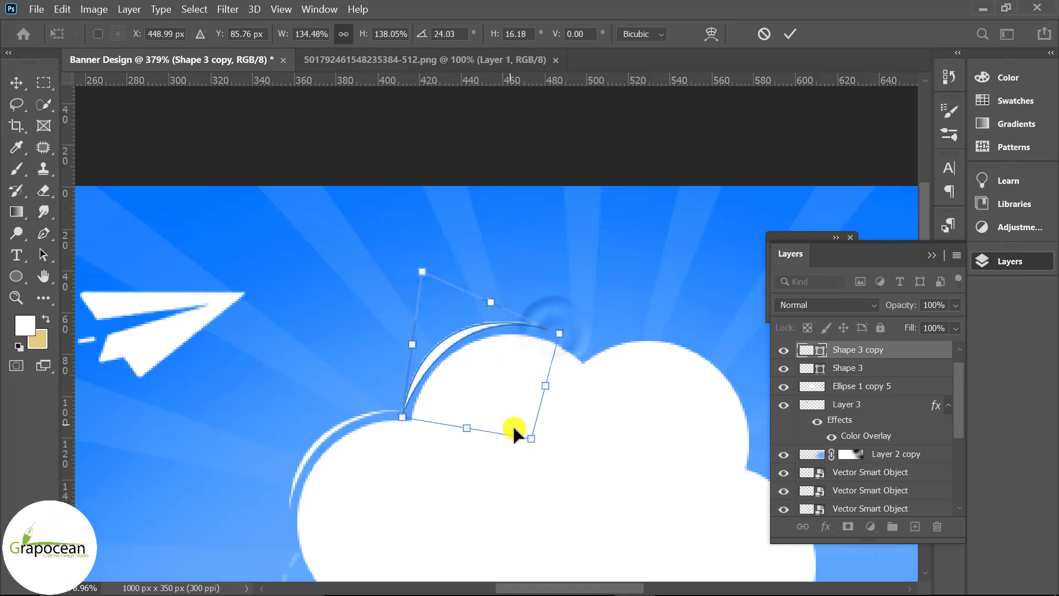
{"action": "left_click_drag", "start_coordinate": [511, 422], "coordinate": [538, 466]}
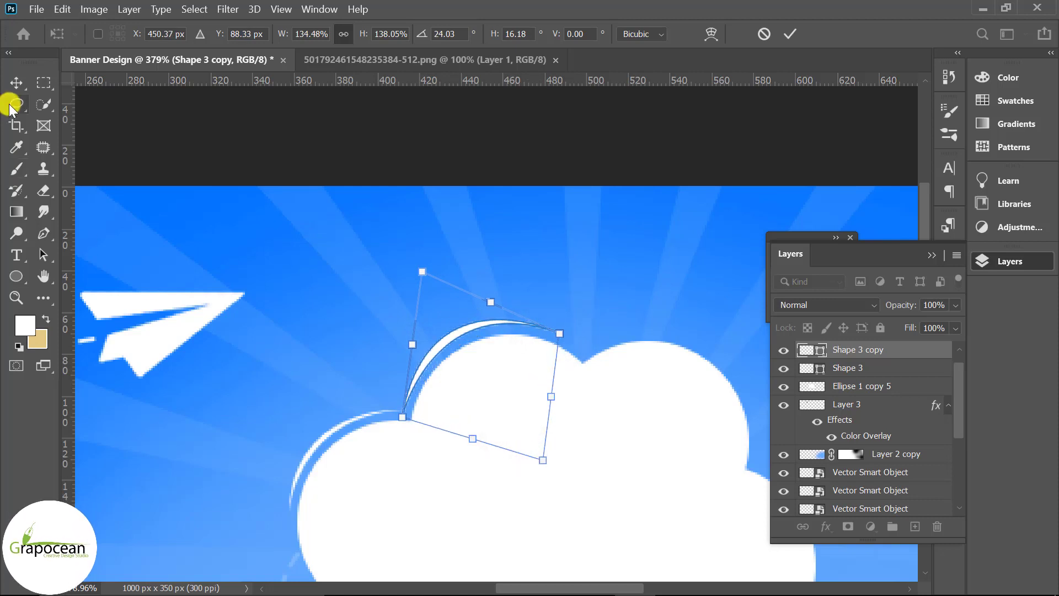
{"action": "key", "text": "Return"}
{"action": "scroll", "coordinate": [246, 252], "scroll_direction": "down", "scroll_amount": 5}
{"action": "scroll", "coordinate": [306, 491], "scroll_direction": "down", "scroll_amount": 3}
{"action": "scroll", "coordinate": [478, 425], "scroll_direction": "up", "scroll_amount": 2}
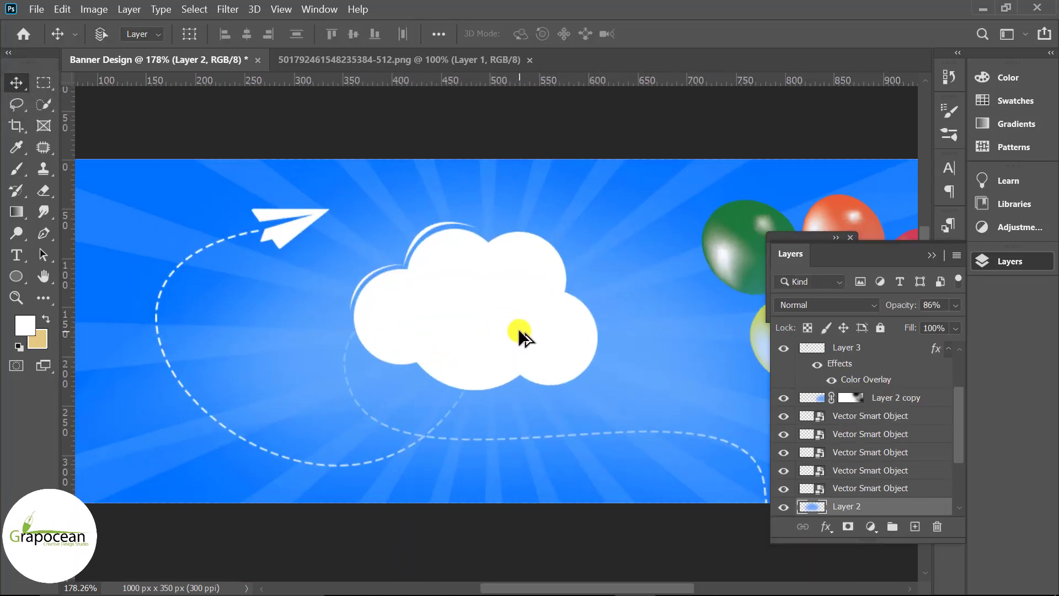
{"action": "scroll", "coordinate": [520, 332], "scroll_direction": "up", "scroll_amount": 2}
Load Ellipse 1 copy 5 as a selection and set up a soft black brush at 8% opacity.
{"action": "left_click", "coordinate": [436, 304]}
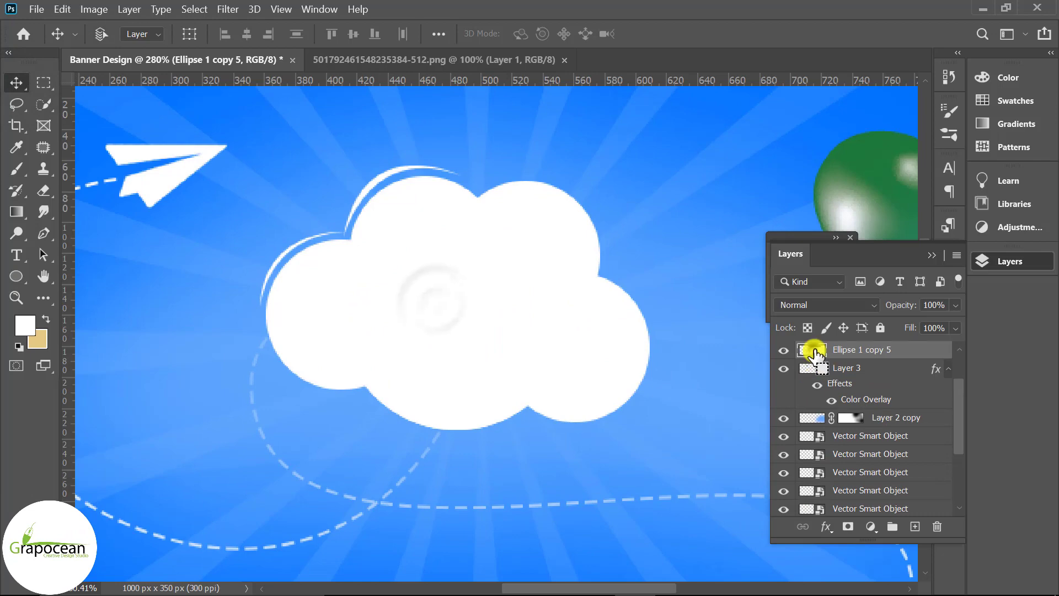
{"action": "left_click", "coordinate": [814, 351], "text": "ctrl"}
{"action": "right_click", "coordinate": [17, 169]}
{"action": "left_click", "coordinate": [94, 177]}
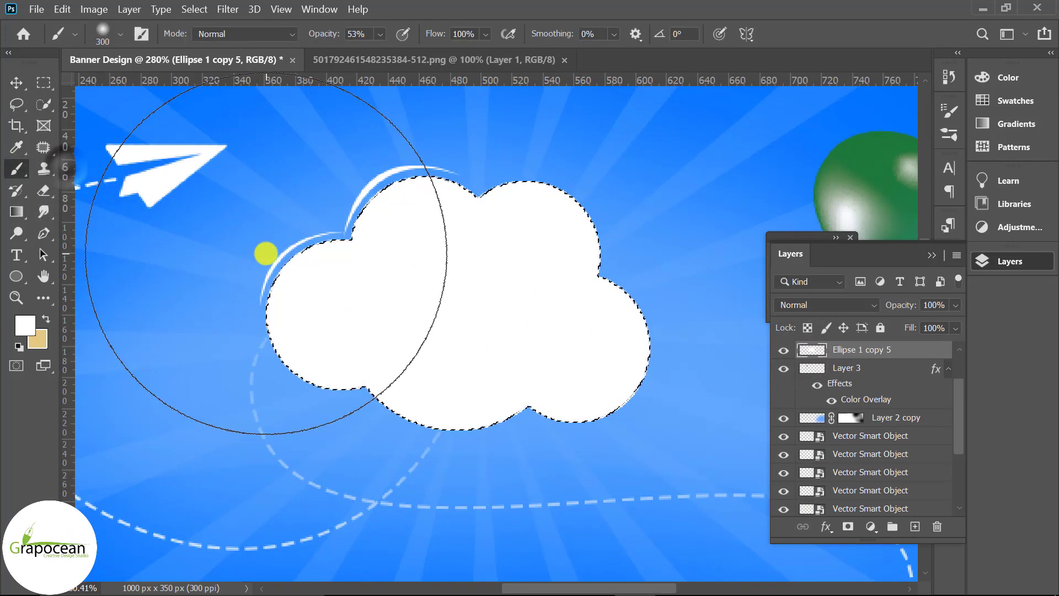
{"action": "key", "text": "bracketleft"}
{"action": "key", "text": "bracketleft"}
{"action": "key", "text": "bracketleft"}
{"action": "key", "text": "bracketleft"}
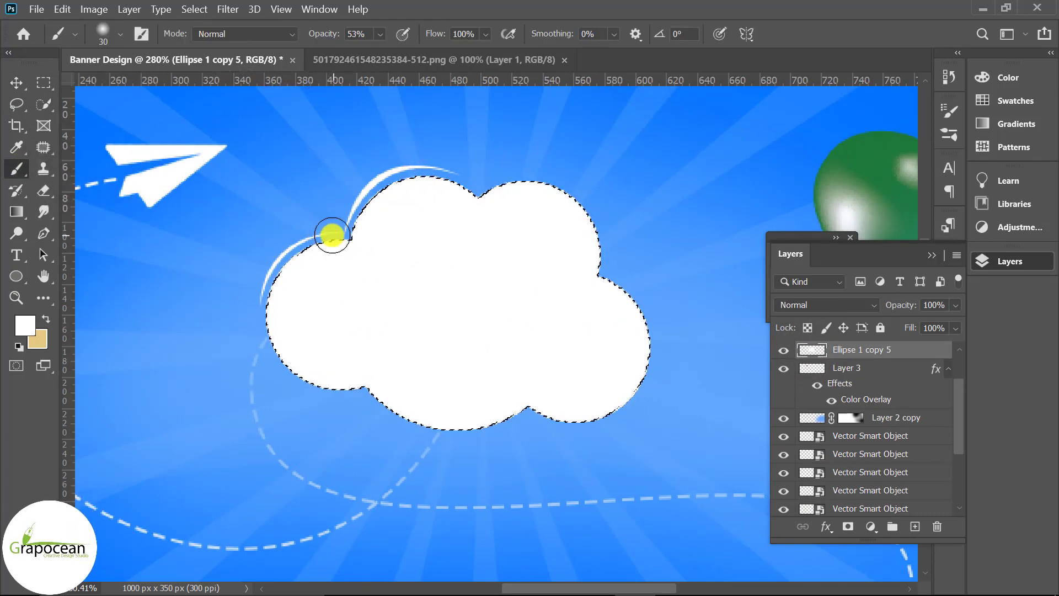
{"action": "left_click", "coordinate": [26, 325]}
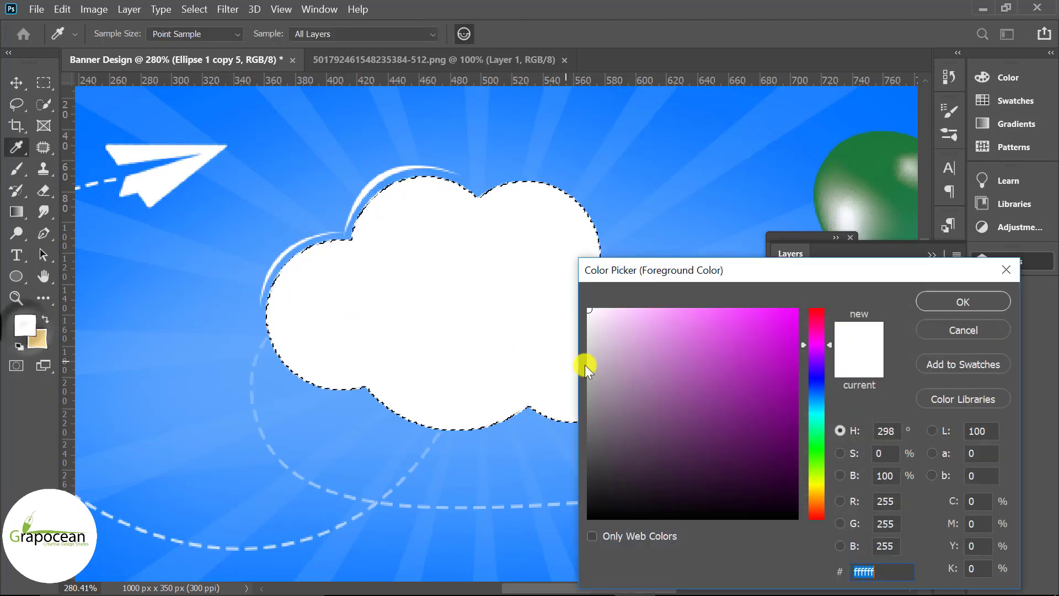
{"action": "left_click", "coordinate": [590, 516]}
{"action": "left_click", "coordinate": [948, 300]}
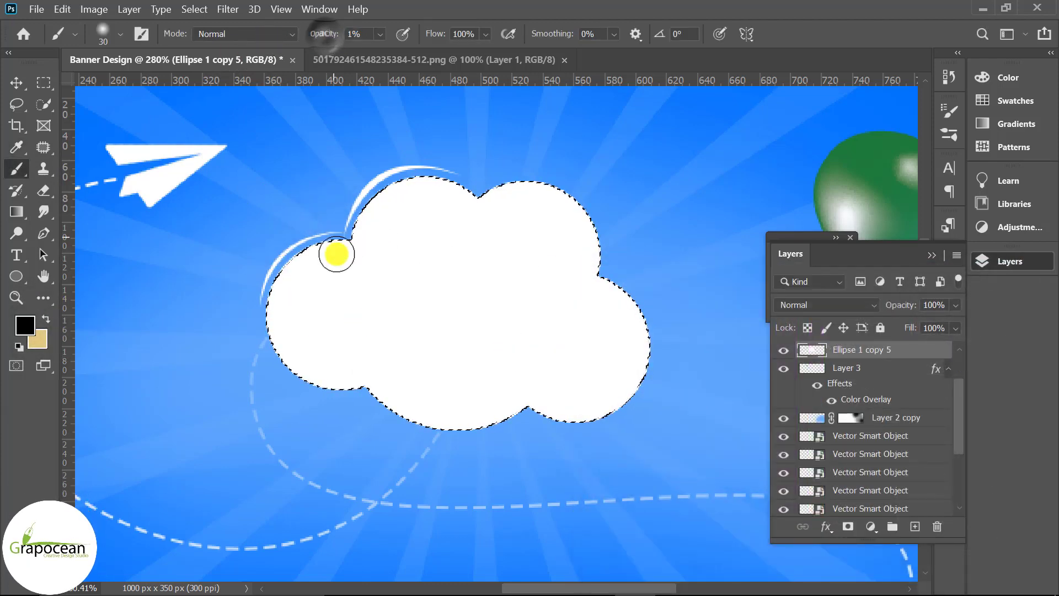
{"action": "left_click_drag", "start_coordinate": [305, 33], "coordinate": [313, 33]}
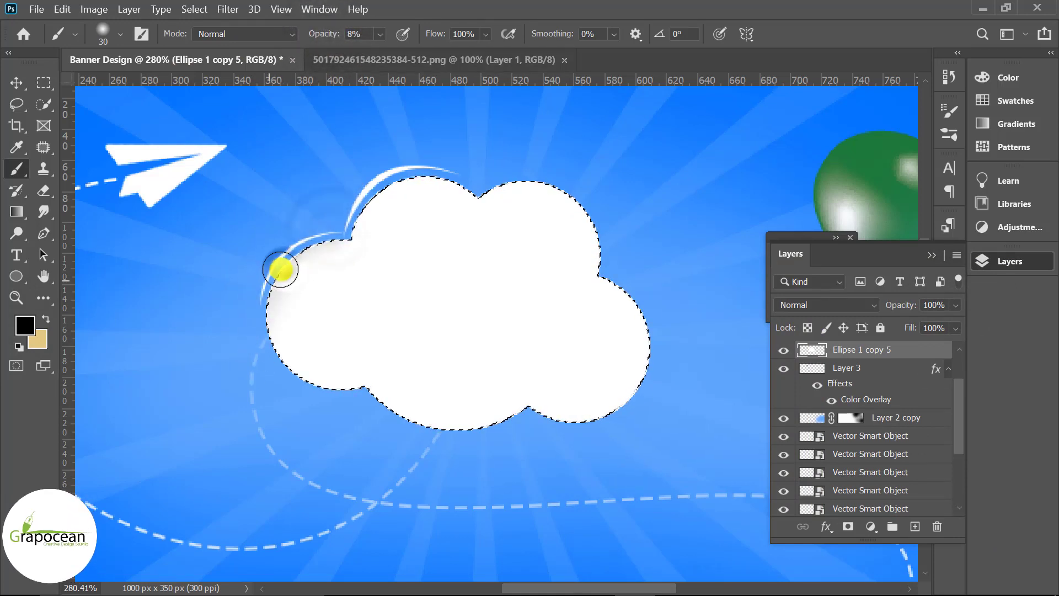
Brush faint shading along the cloud's upper-left and upper-right edges, then deselect.
{"action": "left_click_drag", "start_coordinate": [285, 269], "coordinate": [385, 201]}
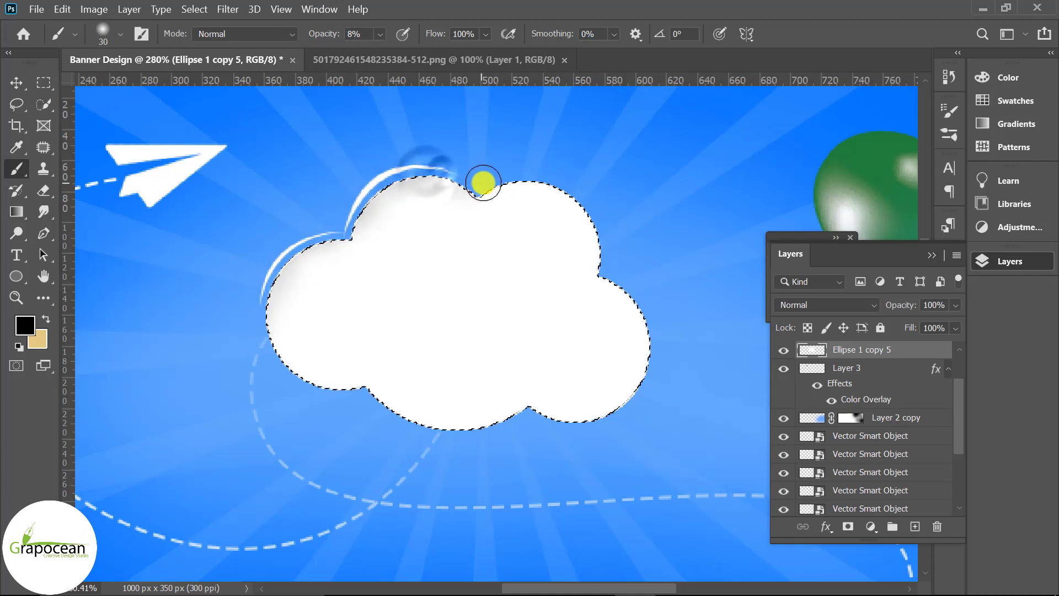
{"action": "left_click_drag", "start_coordinate": [506, 182], "coordinate": [598, 255]}
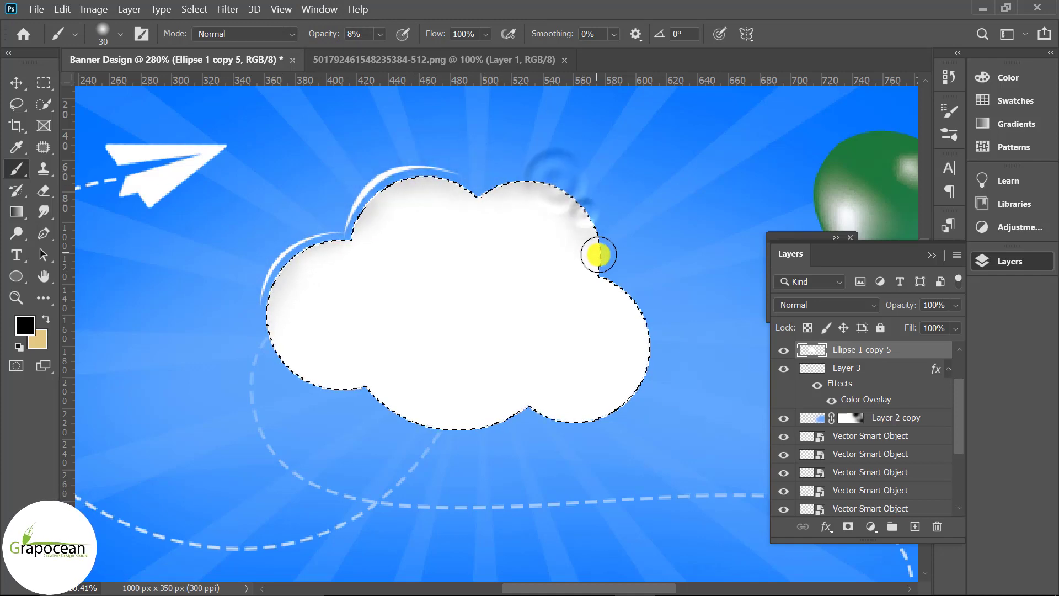
{"action": "left_click", "coordinate": [44, 82]}
{"action": "key", "text": "ctrl+d"}
{"action": "scroll", "coordinate": [574, 436], "scroll_direction": "down", "scroll_amount": 5}
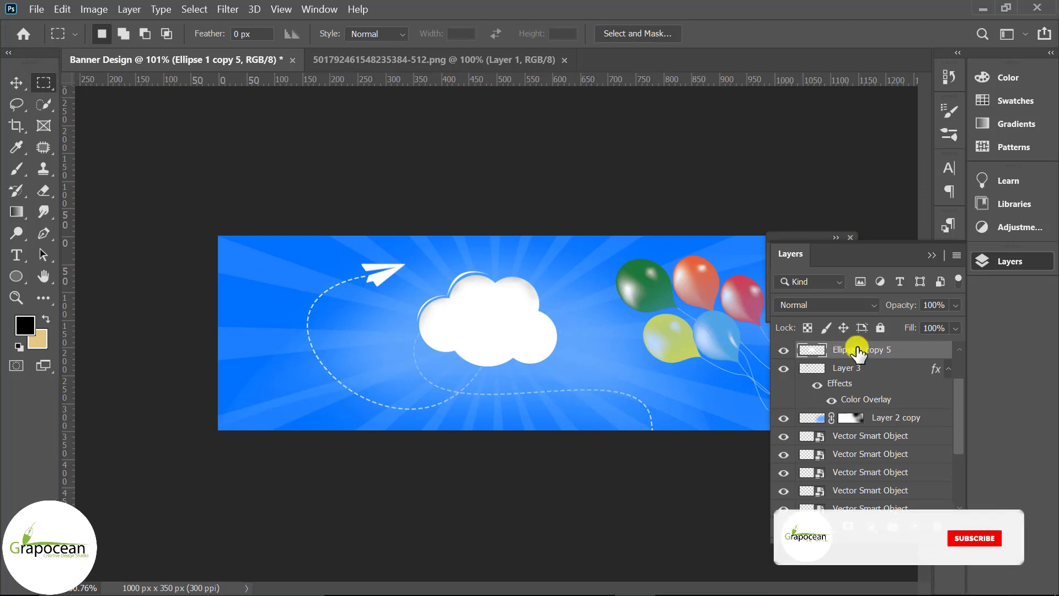
Select the Shape 2 through Ellipse 1 copy 5 layers and scale the cloud down.
{"action": "left_click", "coordinate": [872, 368], "text": "shift"}
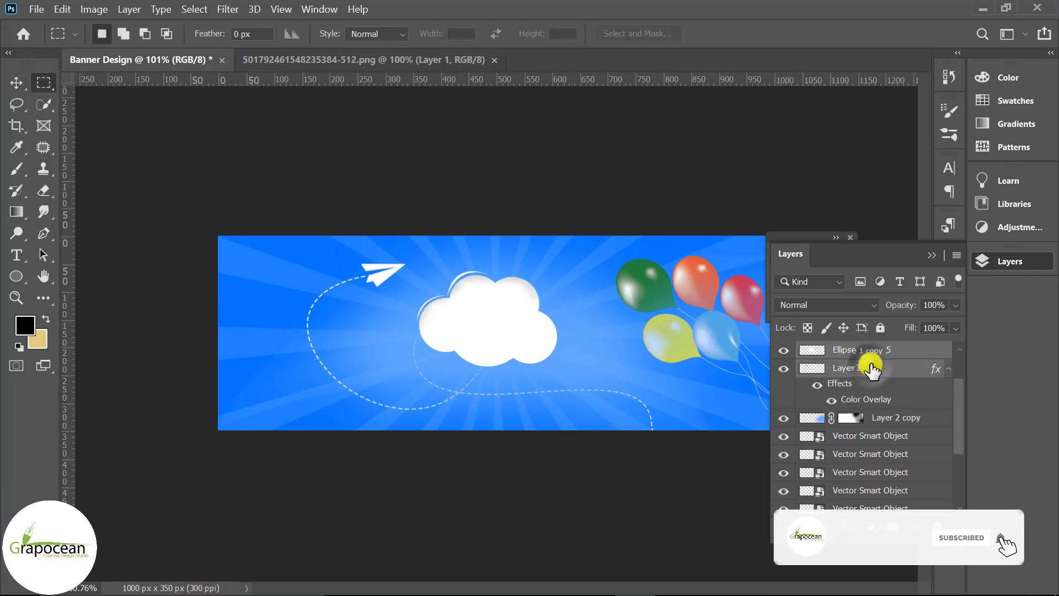
{"action": "scroll", "coordinate": [876, 378], "scroll_direction": "up", "scroll_amount": 1}
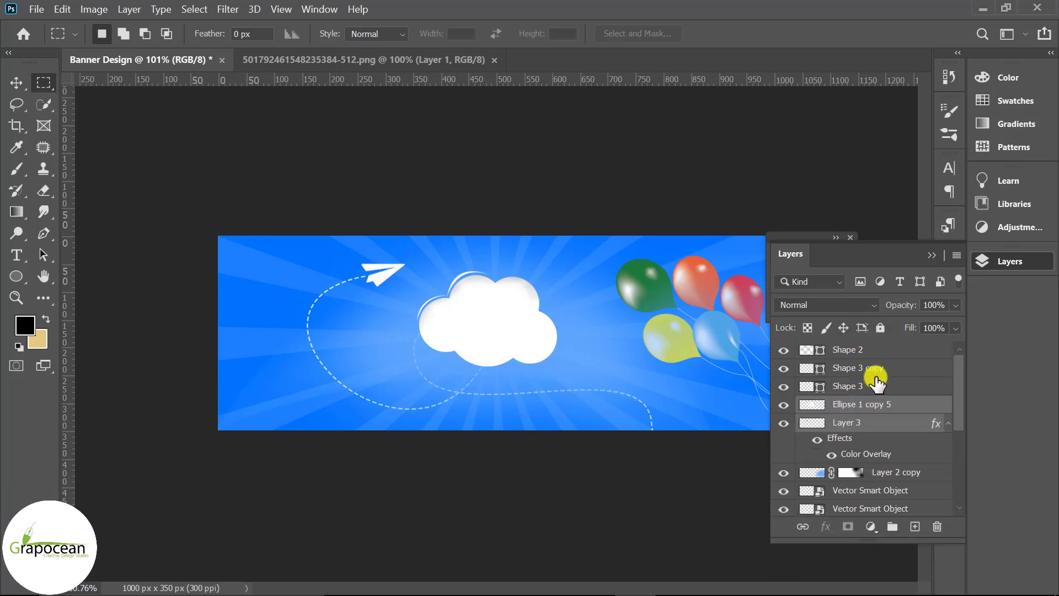
{"action": "left_click", "coordinate": [860, 350], "text": "shift"}
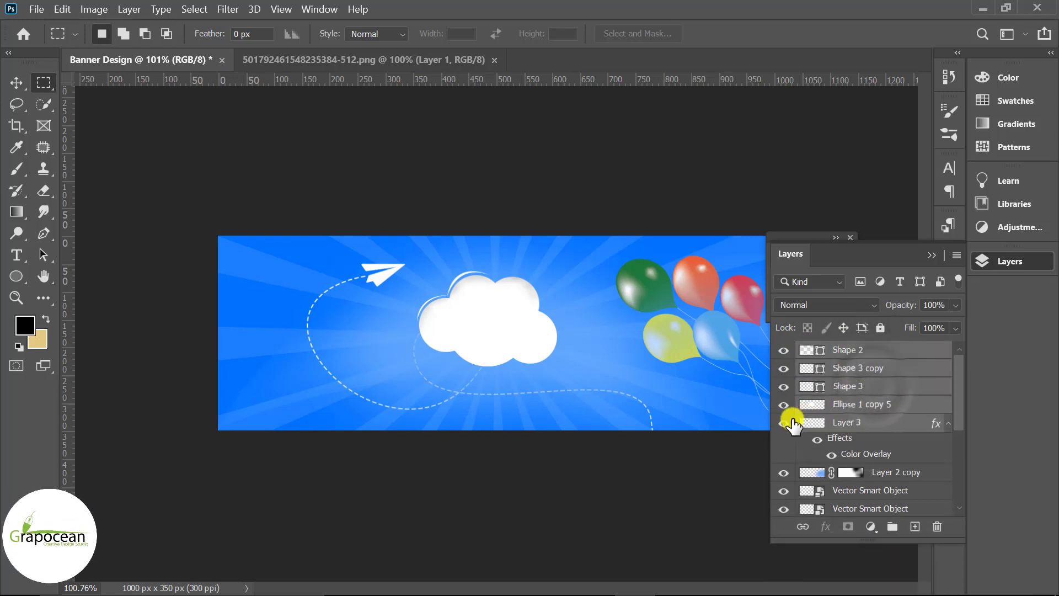
{"action": "key", "text": "ctrl+t"}
{"action": "left_click_drag", "start_coordinate": [548, 366], "coordinate": [550, 368]}
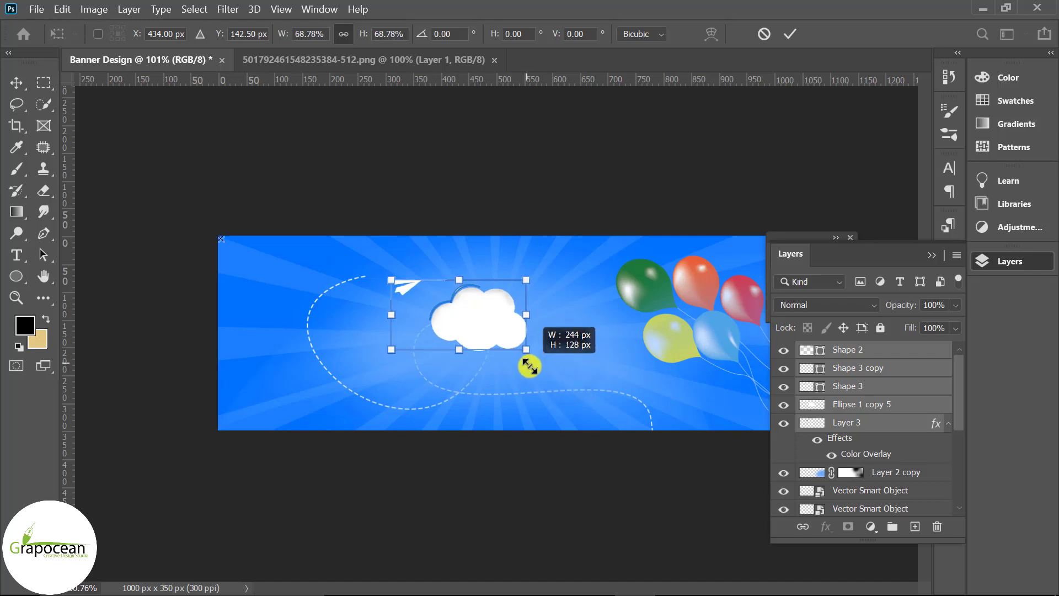
{"action": "left_click", "coordinate": [791, 34]}
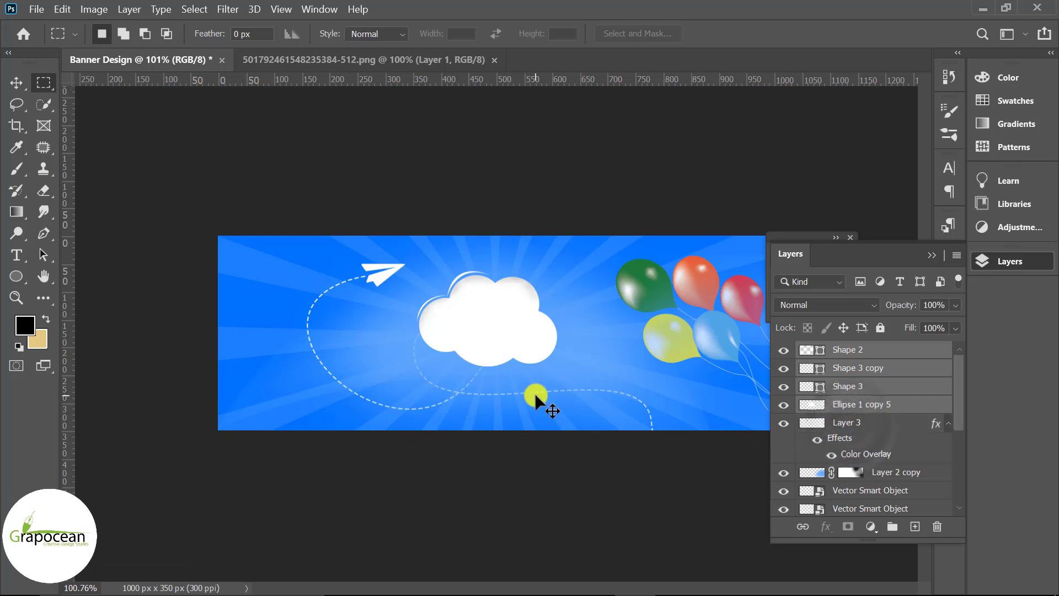
Shrink the cloud further and gather its layers into Group 1.
{"action": "key", "text": "ctrl+t"}
{"action": "left_click_drag", "start_coordinate": [552, 368], "coordinate": [521, 370]}
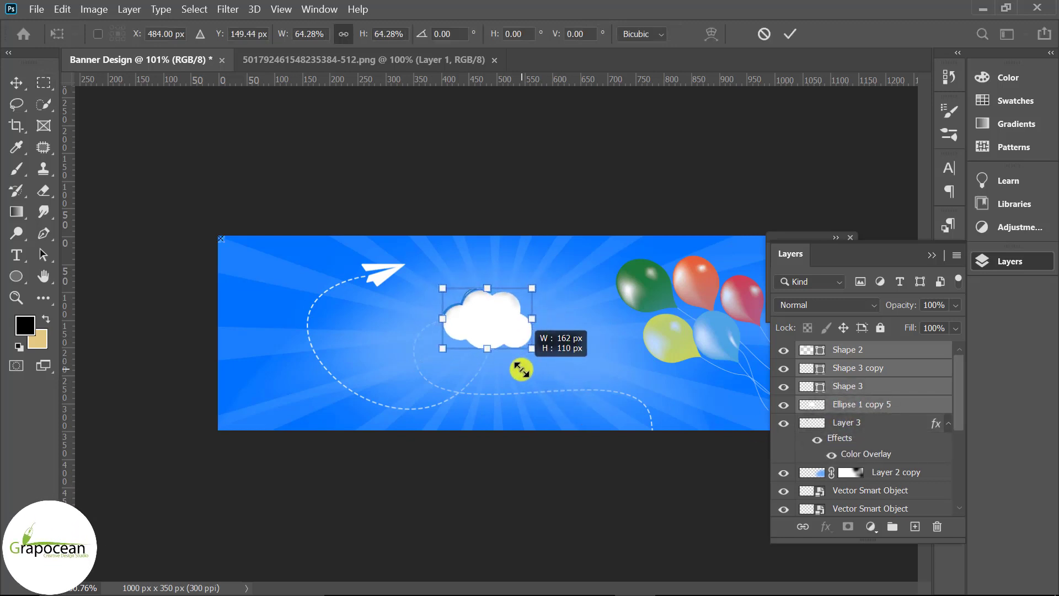
{"action": "left_click", "coordinate": [790, 33]}
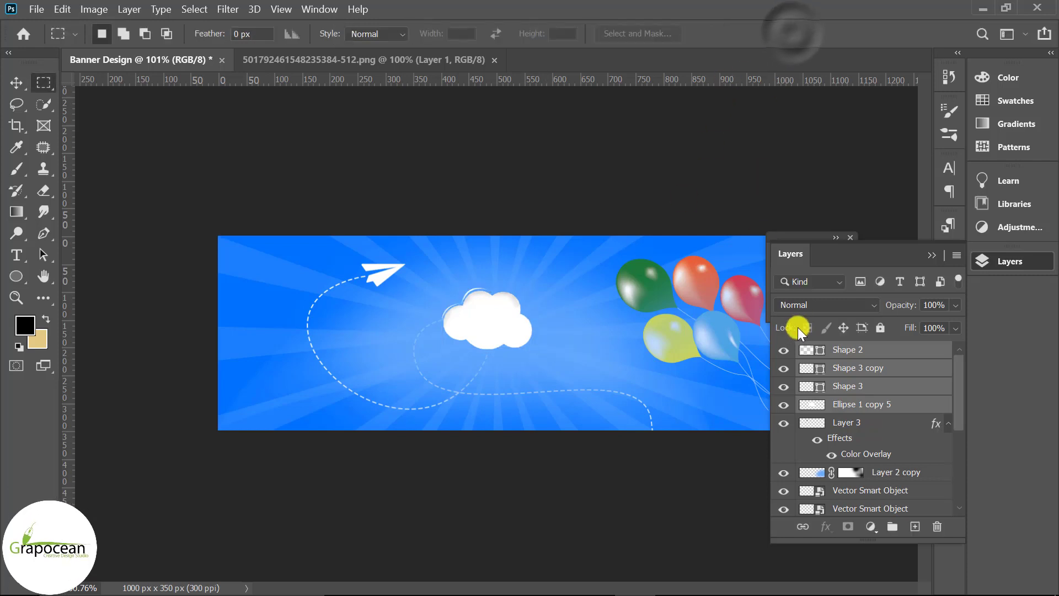
{"action": "key", "text": "ctrl+g"}
Duplicate the cloud group and place a smaller, tilted copy beside the balloons.
{"action": "left_click_drag", "start_coordinate": [911, 351], "coordinate": [914, 526]}
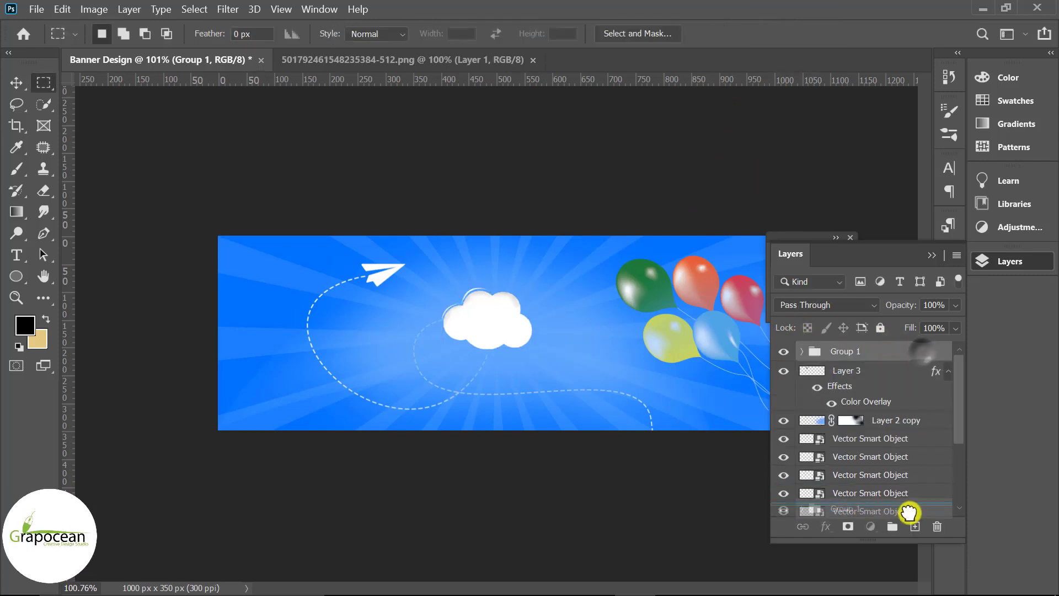
{"action": "left_click", "coordinate": [13, 83]}
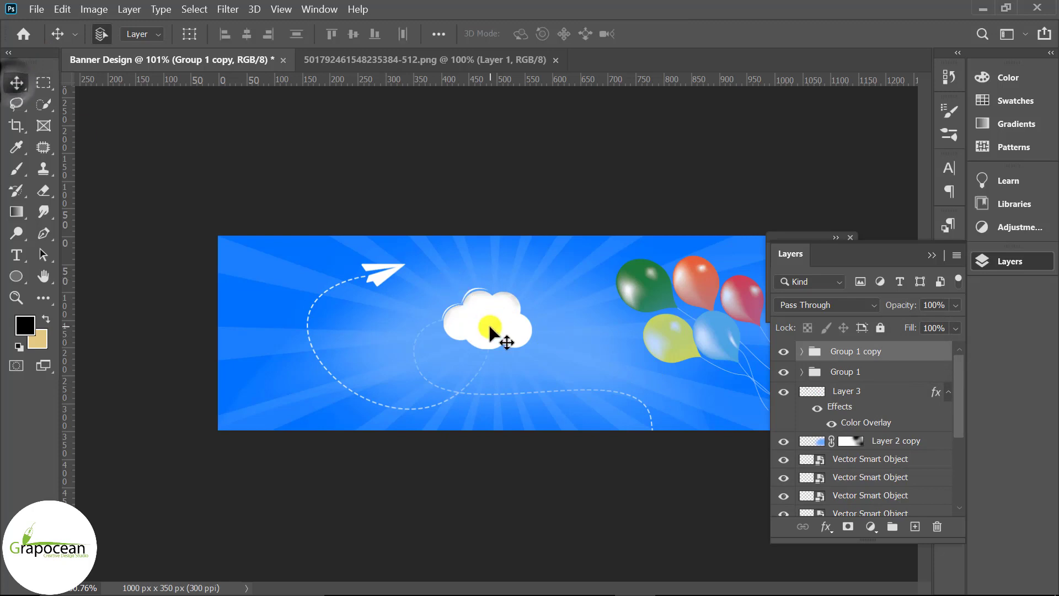
{"action": "left_click_drag", "start_coordinate": [498, 330], "coordinate": [602, 326]}
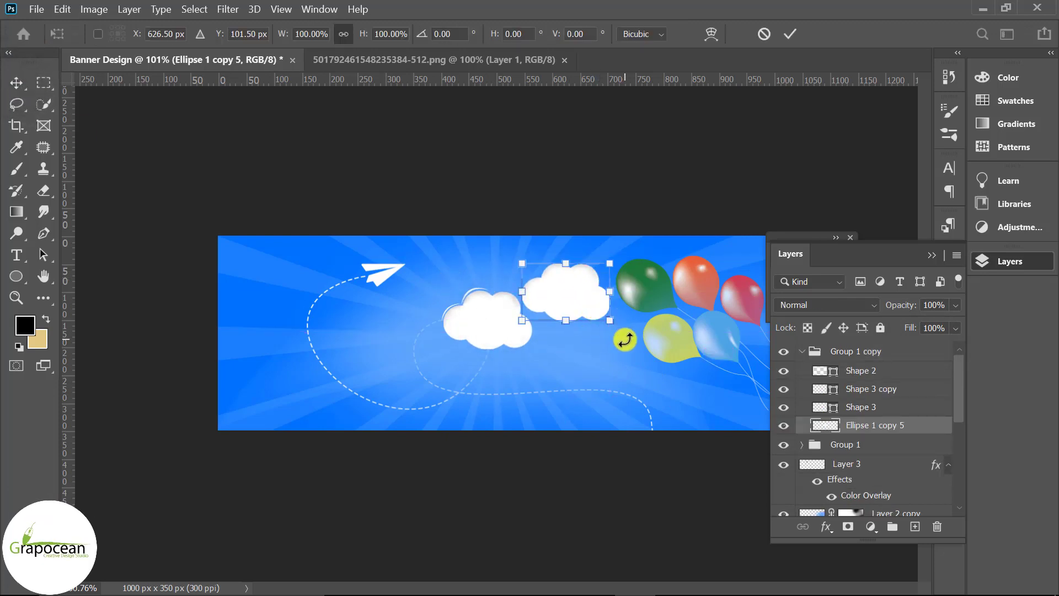
{"action": "key", "text": "ctrl+t"}
{"action": "mouse_move", "coordinate": [633, 298]}
{"action": "left_mouse_down"}
{"action": "mouse_move", "coordinate": [588, 299]}
{"action": "mouse_move", "coordinate": [634, 331]}
{"action": "mouse_move", "coordinate": [614, 324]}
{"action": "left_mouse_up"}
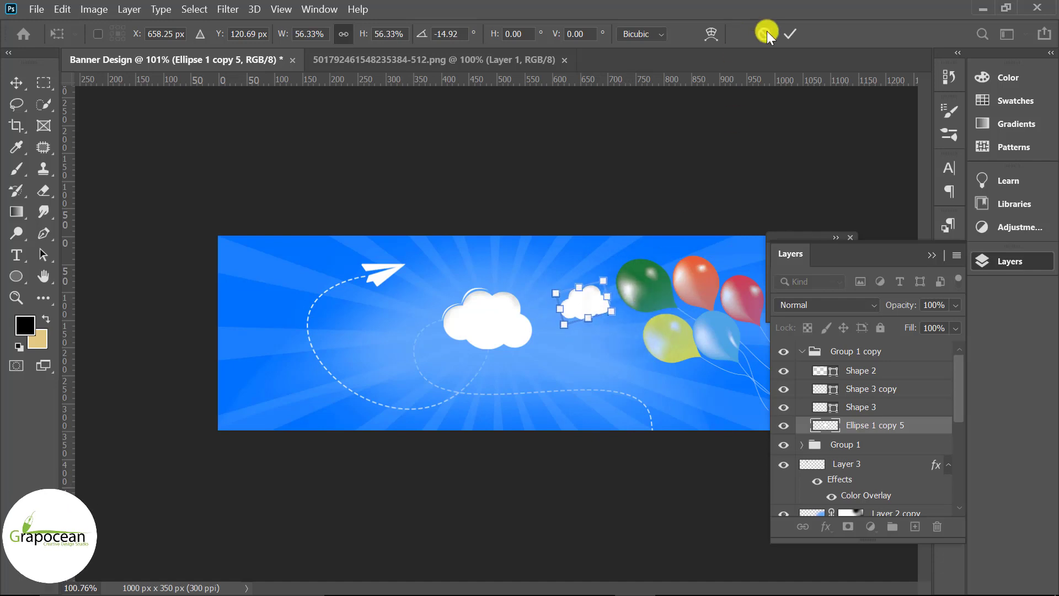
{"action": "left_click", "coordinate": [790, 33]}
{"action": "scroll", "coordinate": [663, 393], "scroll_direction": "down", "scroll_amount": 3}
{"action": "scroll", "coordinate": [571, 395], "scroll_direction": "up", "scroll_amount": 2}
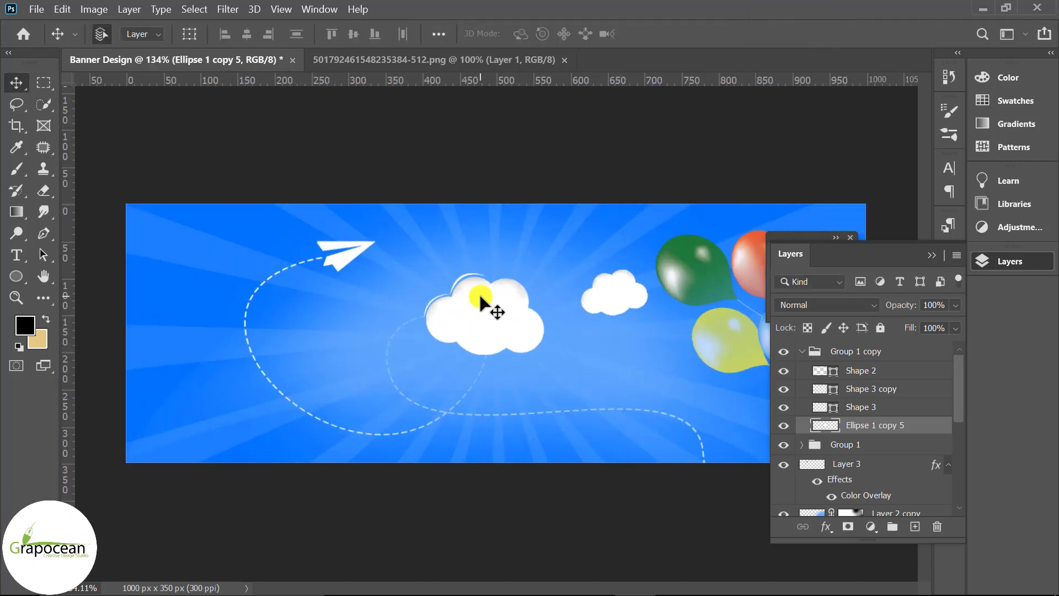
{"action": "mouse_move", "coordinate": [571, 395]}
{"action": "left_mouse_down"}
{"action": "mouse_move", "coordinate": [554, 385]}
{"action": "mouse_move", "coordinate": [573, 365]}
{"action": "left_mouse_up"}
{"action": "scroll", "coordinate": [555, 385], "scroll_direction": "down", "scroll_amount": 2}
{"action": "scroll", "coordinate": [573, 365], "scroll_direction": "up", "scroll_amount": 2}
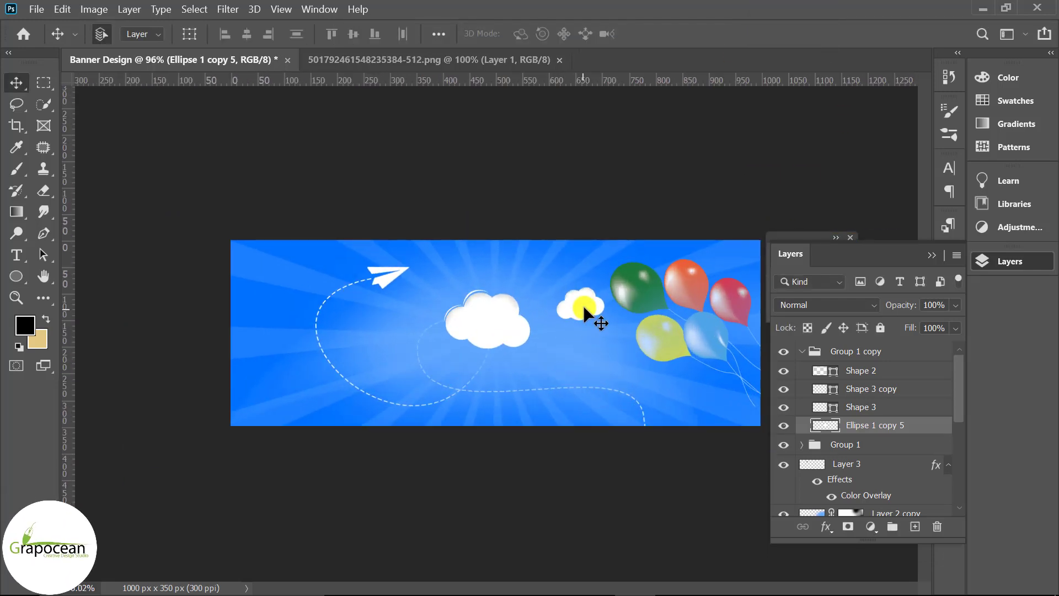
Stretch the small cloud copy taller and skew it to a new tilt.
{"action": "key", "text": "ctrl+t"}
{"action": "mouse_move", "coordinate": [581, 320]}
{"action": "left_mouse_down"}
{"action": "mouse_move", "coordinate": [584, 338]}
{"action": "mouse_move", "coordinate": [605, 332]}
{"action": "left_mouse_up"}
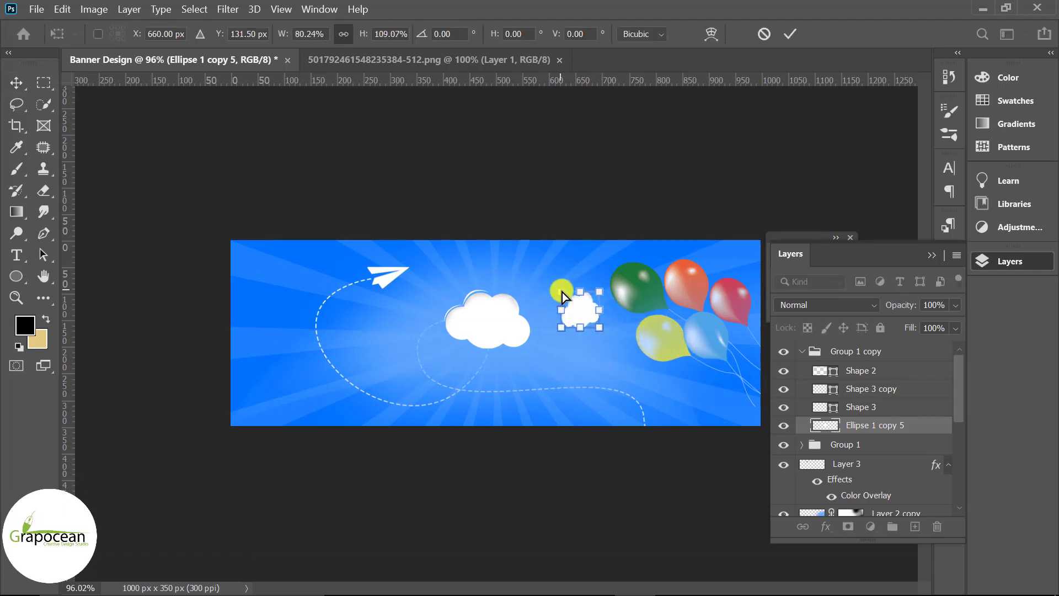
{"action": "left_click_drag", "start_coordinate": [561, 291], "coordinate": [552, 280]}
{"action": "left_click", "coordinate": [790, 34]}
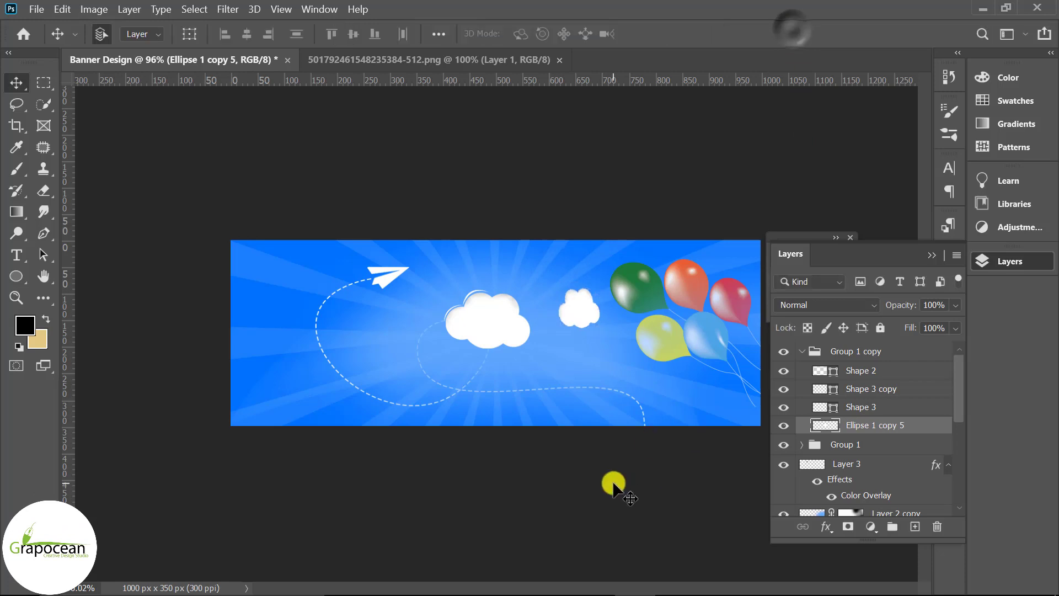
{"action": "left_click", "coordinate": [612, 478]}
{"action": "left_click", "coordinate": [588, 313]}
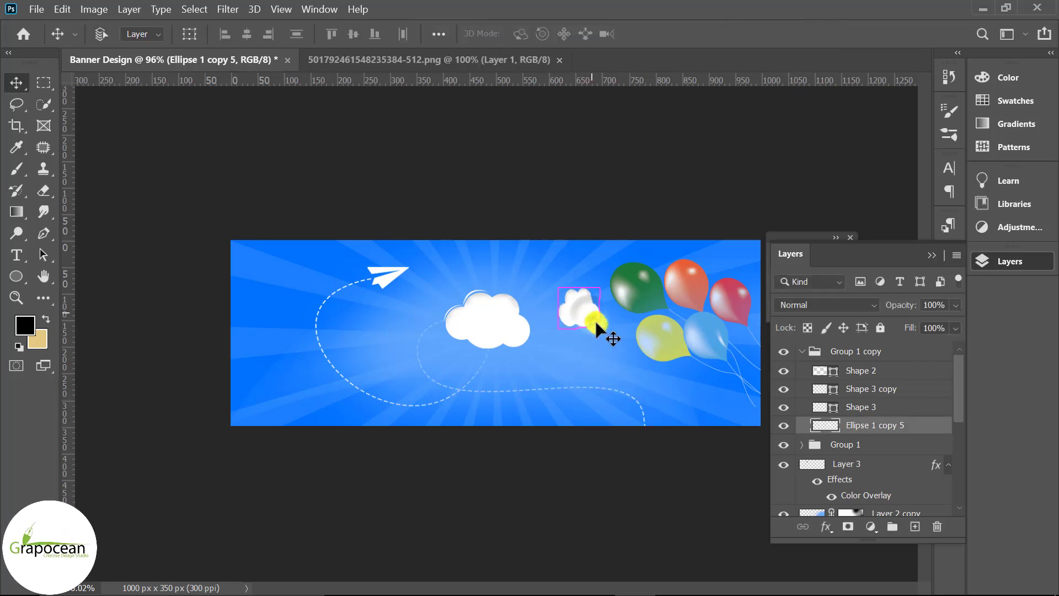
{"action": "key", "text": "ctrl+t"}
{"action": "left_click", "coordinate": [790, 34]}
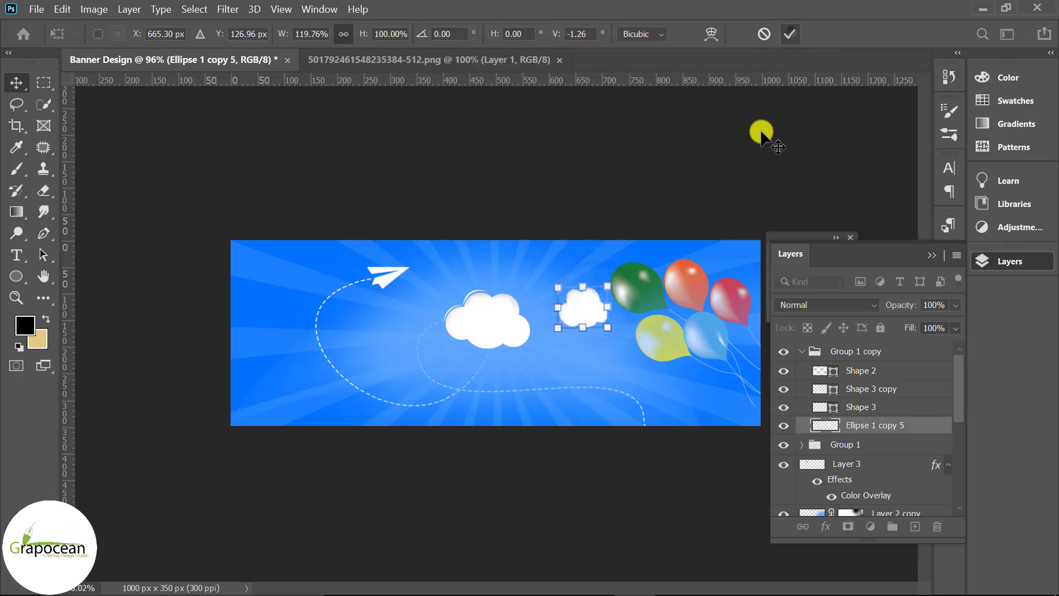
Fade the large Group 1 cloud to 24% opacity and select the small cloud's layer.
{"action": "left_click", "coordinate": [553, 501]}
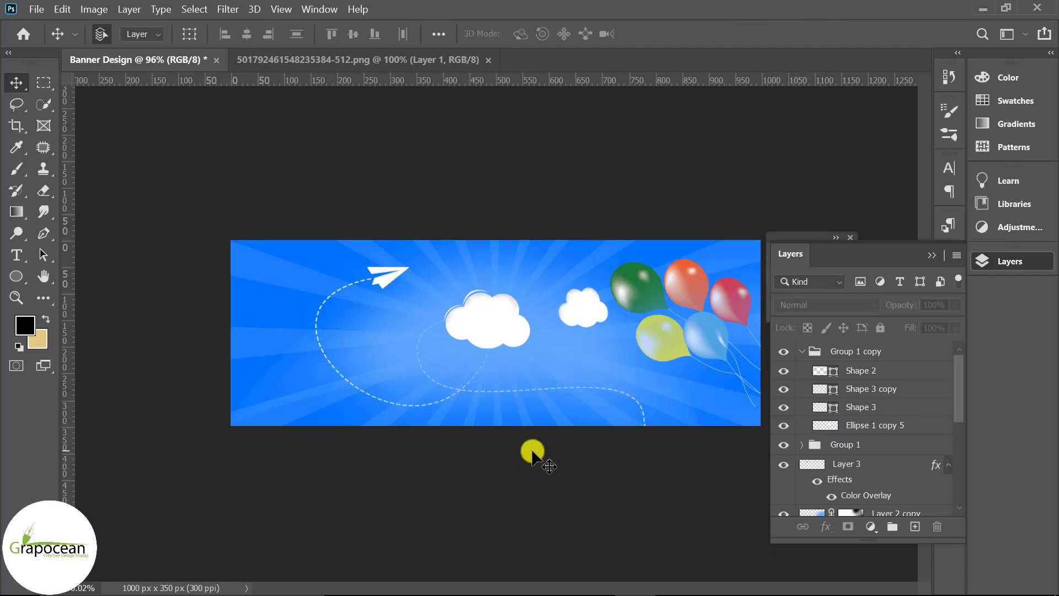
{"action": "left_click", "coordinate": [494, 314]}
{"action": "left_click", "coordinate": [842, 433]}
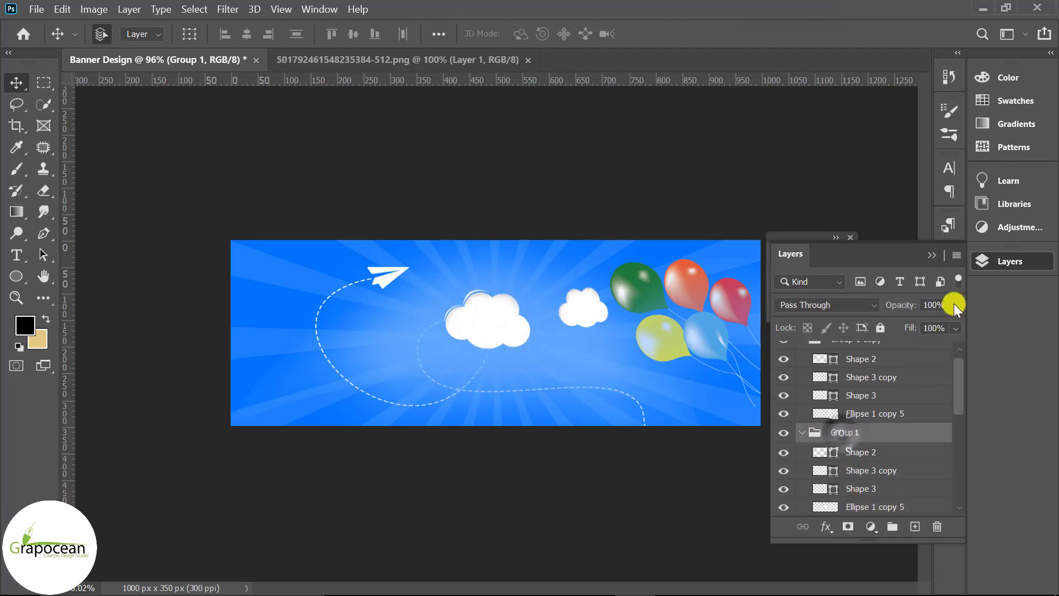
{"action": "left_click_drag", "start_coordinate": [923, 320], "coordinate": [915, 322]}
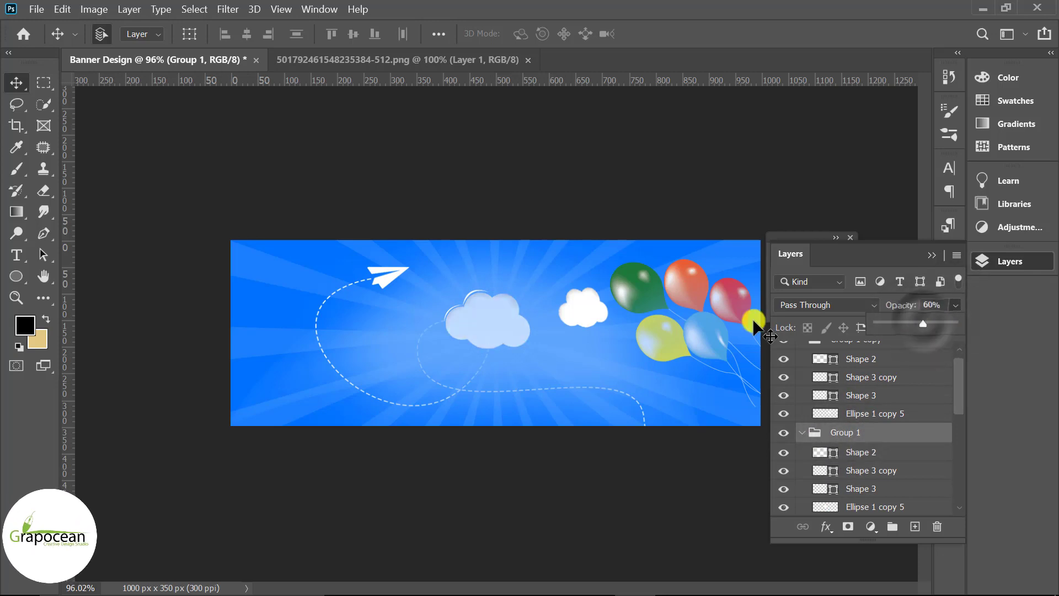
{"action": "left_click", "coordinate": [610, 310]}
{"action": "scroll", "coordinate": [524, 486], "scroll_direction": "down", "scroll_amount": 2}
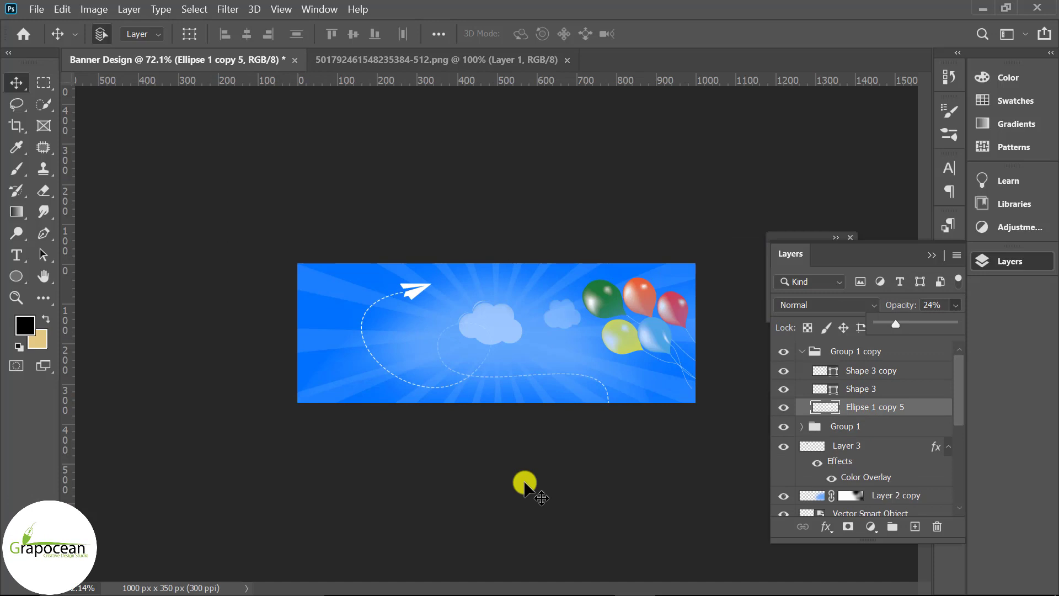
{"action": "scroll", "coordinate": [539, 472], "scroll_direction": "up", "scroll_amount": 1}
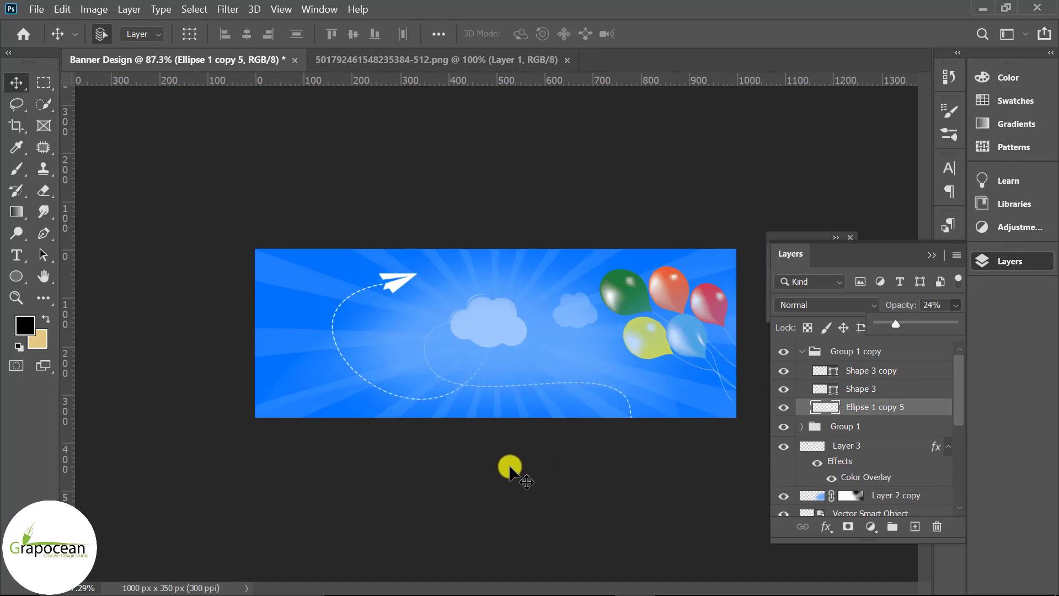
Open the jumping-children photo and Magic Wand select its white background.
{"action": "left_click", "coordinate": [35, 8]}
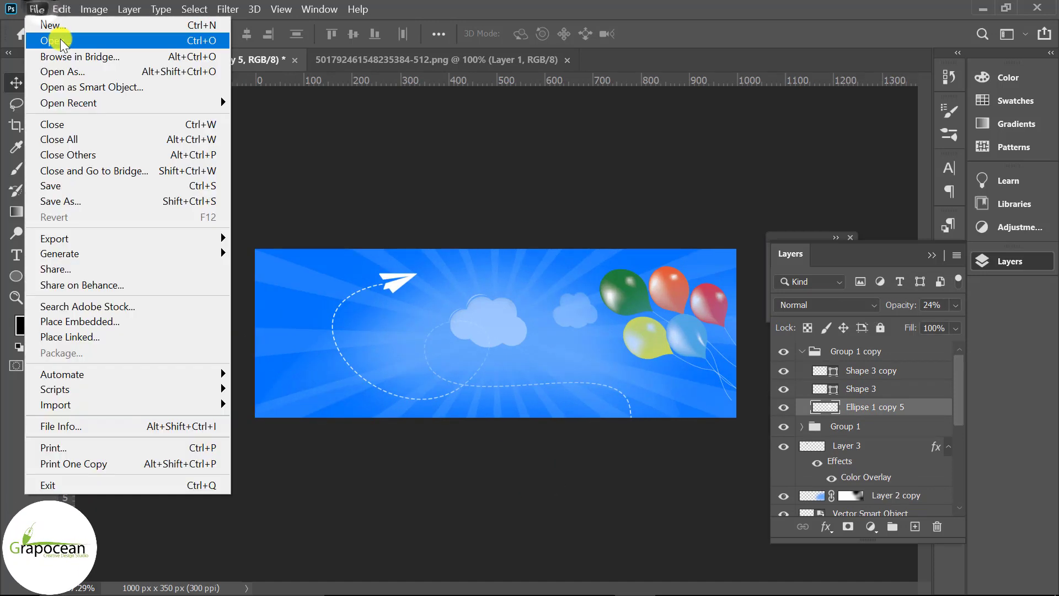
{"action": "left_click", "coordinate": [61, 39]}
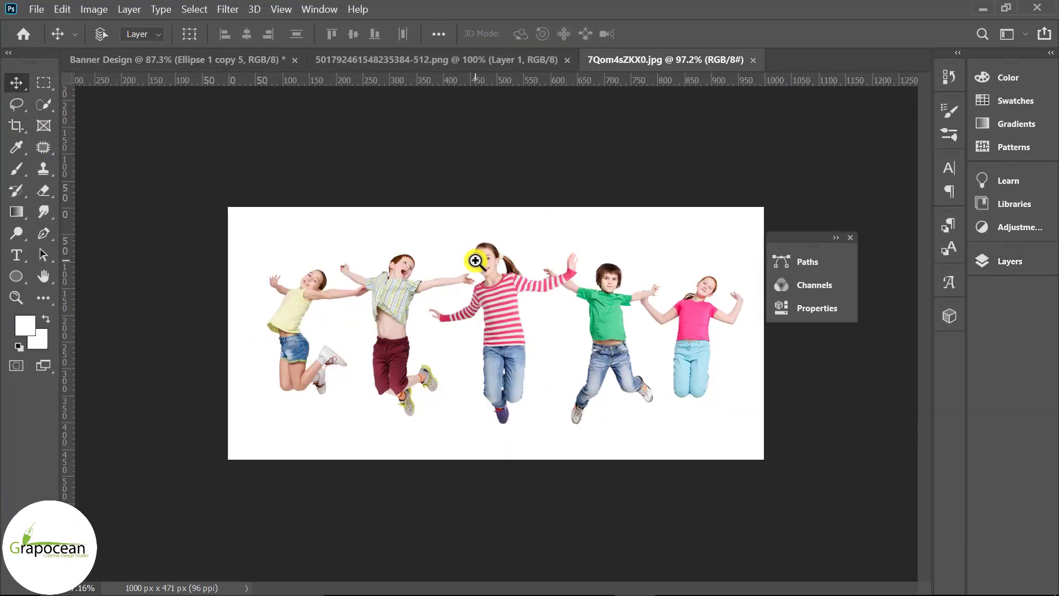
{"action": "mouse_move", "coordinate": [476, 260]}
{"action": "left_mouse_down"}
{"action": "mouse_move", "coordinate": [493, 300]}
{"action": "mouse_move", "coordinate": [403, 303]}
{"action": "left_mouse_up"}
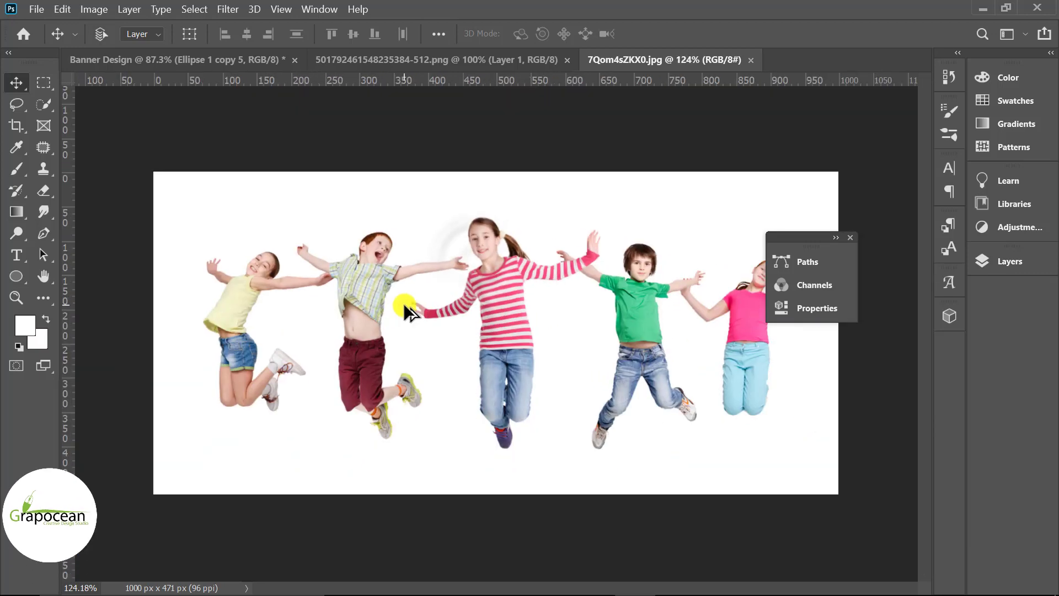
{"action": "left_click", "coordinate": [42, 98]}
{"action": "scroll", "coordinate": [123, 194], "scroll_direction": "down", "scroll_amount": 2}
{"action": "left_click_drag", "start_coordinate": [43, 104], "coordinate": [94, 118]}
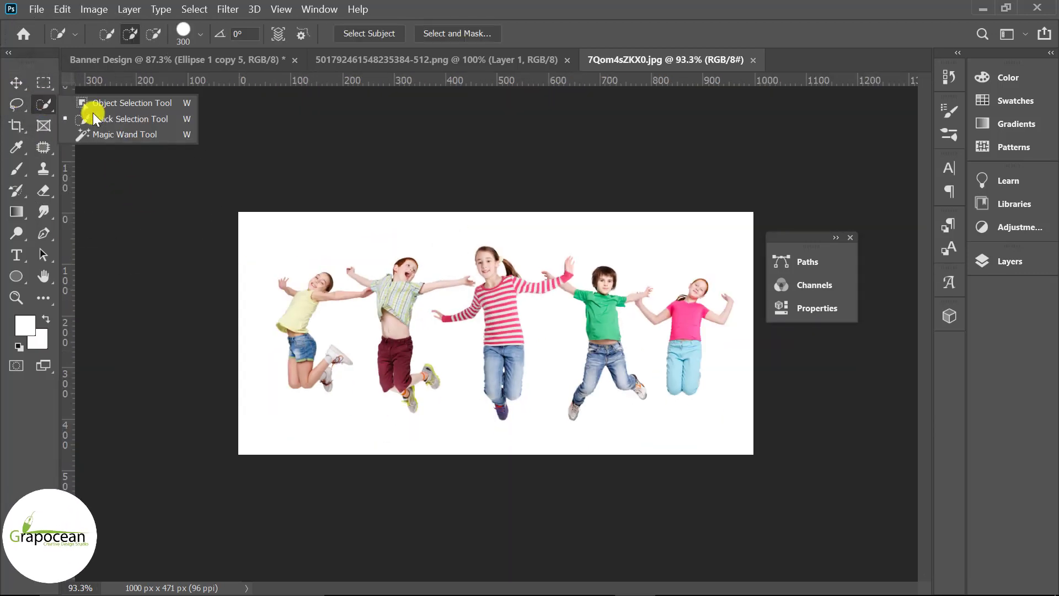
{"action": "left_click", "coordinate": [121, 134]}
{"action": "left_click", "coordinate": [665, 433]}
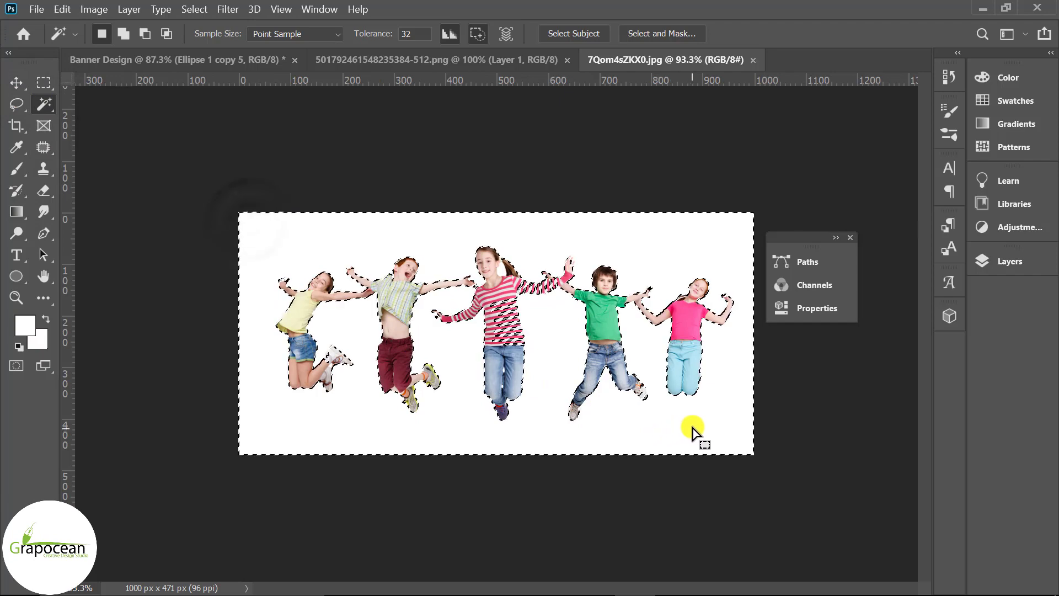
Select the children with Object Selection and add a layer mask hiding the white background.
{"action": "scroll", "coordinate": [513, 324], "scroll_direction": "up", "scroll_amount": 2}
{"action": "scroll", "coordinate": [431, 305], "scroll_direction": "up", "scroll_amount": 1}
{"action": "mouse_move", "coordinate": [47, 111]}
{"action": "left_mouse_down"}
{"action": "mouse_move", "coordinate": [118, 134]}
{"action": "mouse_move", "coordinate": [659, 421]}
{"action": "mouse_move", "coordinate": [879, 479]}
{"action": "left_mouse_up"}
{"action": "left_click", "coordinate": [105, 101]}
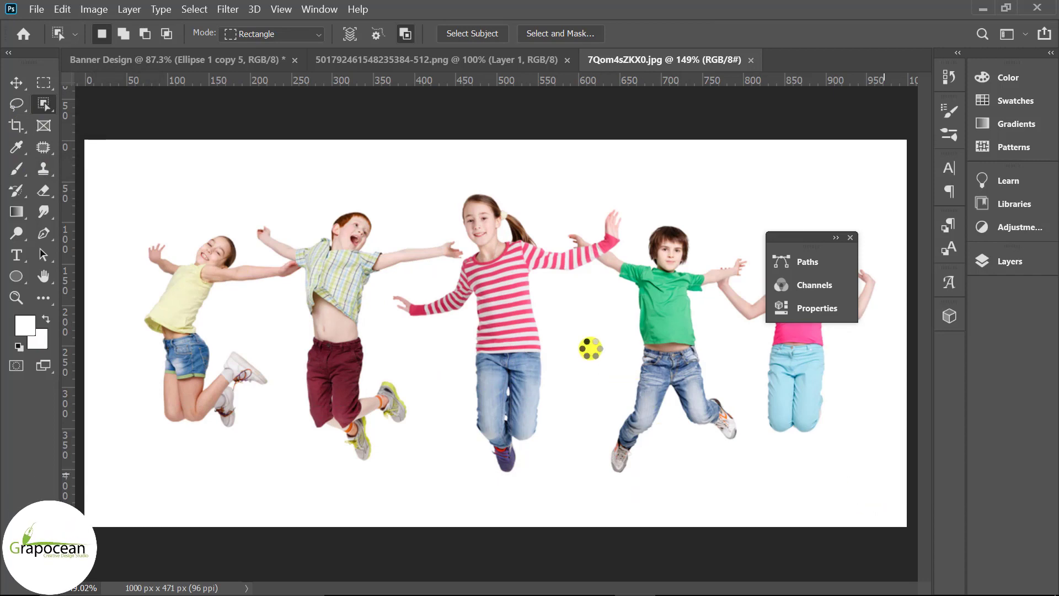
{"action": "scroll", "coordinate": [537, 308], "scroll_direction": "up", "scroll_amount": 2}
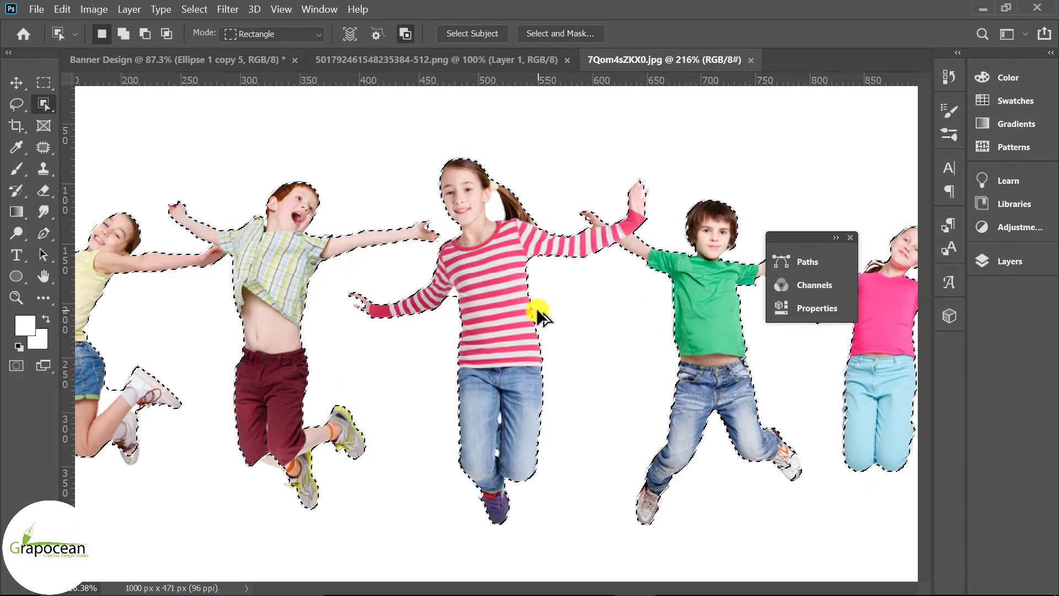
{"action": "scroll", "coordinate": [536, 307], "scroll_direction": "up", "scroll_amount": 2}
{"action": "scroll", "coordinate": [541, 308], "scroll_direction": "down", "scroll_amount": 1}
{"action": "scroll", "coordinate": [544, 350], "scroll_direction": "down", "scroll_amount": 4}
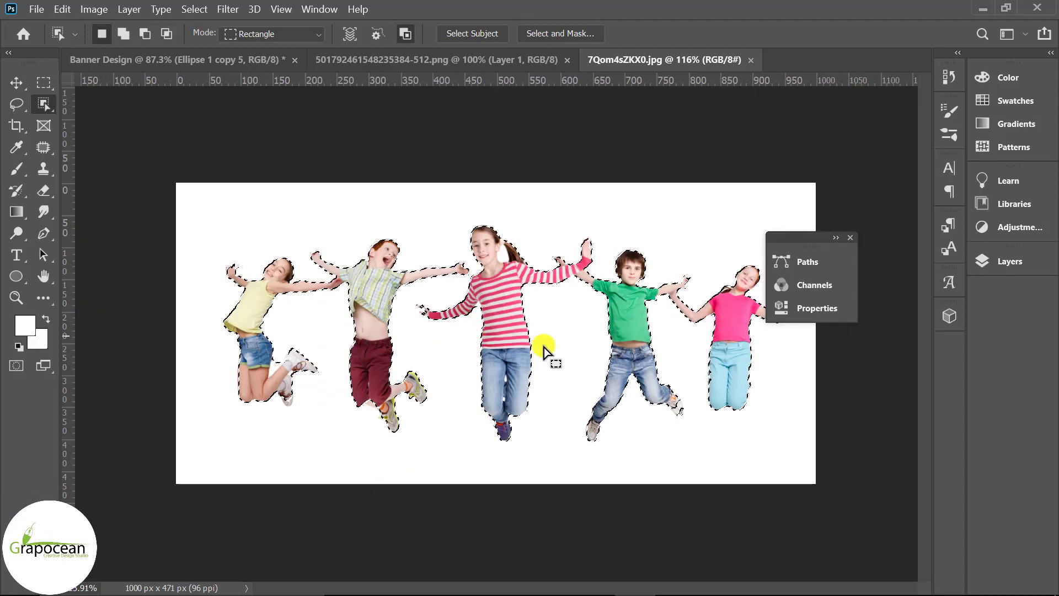
{"action": "left_click", "coordinate": [850, 237]}
{"action": "left_click", "coordinate": [1015, 262]}
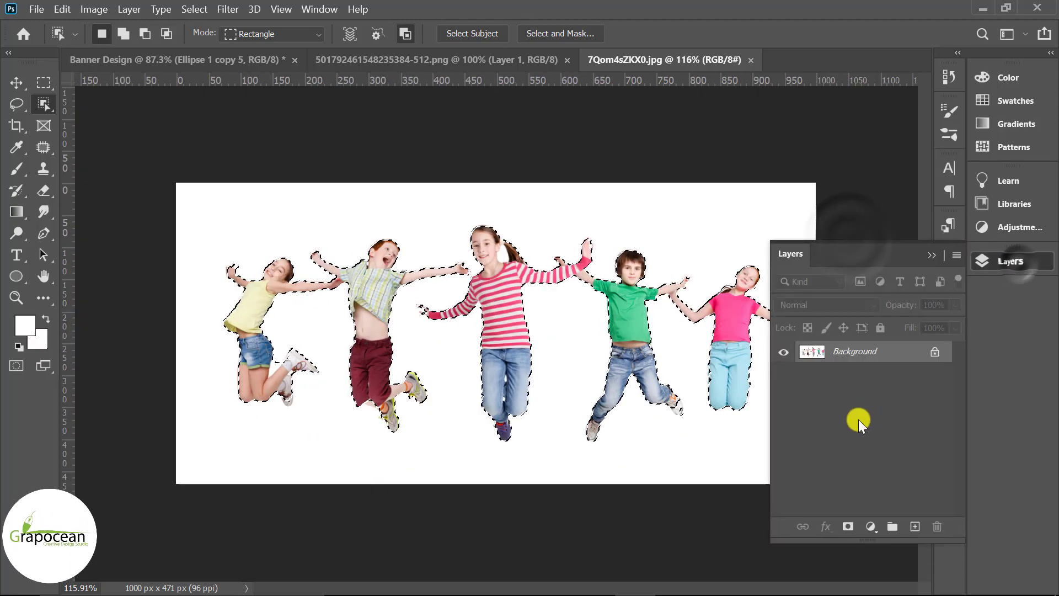
{"action": "left_click", "coordinate": [848, 526]}
Drag the cut-out children into the banner and scale them to about 86%.
{"action": "key", "text": "v"}
{"action": "mouse_move", "coordinate": [492, 267]}
{"action": "left_mouse_down"}
{"action": "mouse_move", "coordinate": [184, 94]}
{"action": "mouse_move", "coordinate": [387, 368]}
{"action": "left_mouse_up"}
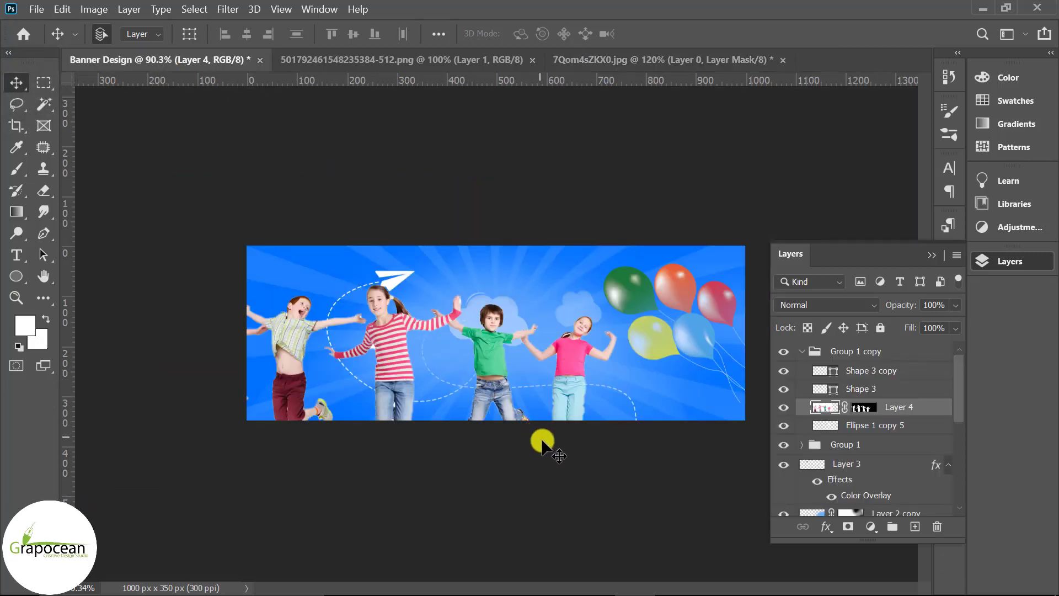
{"action": "key", "text": "ctrl+t"}
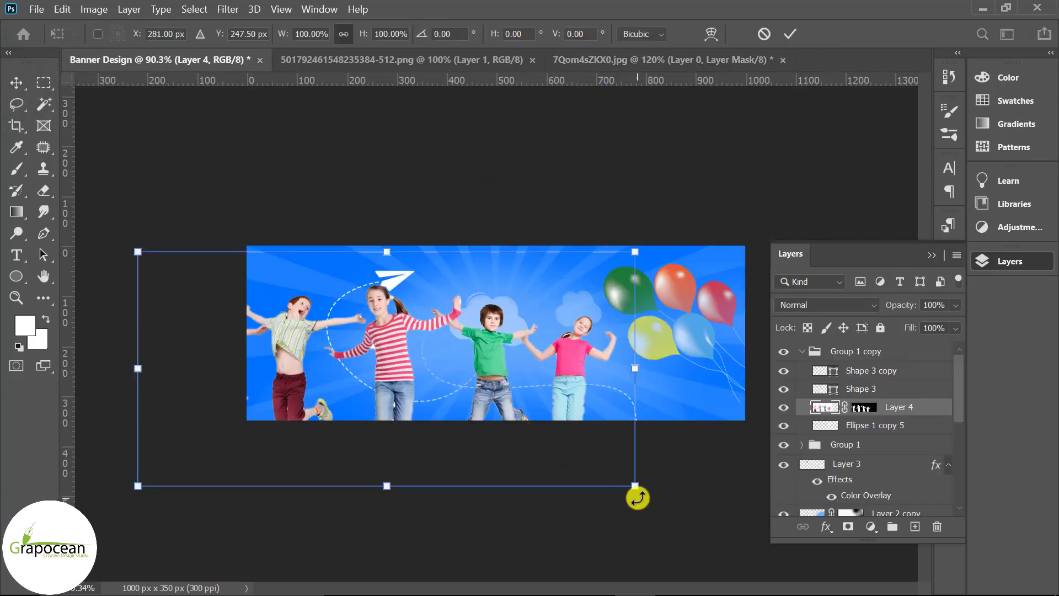
{"action": "left_click_drag", "start_coordinate": [633, 493], "coordinate": [568, 456]}
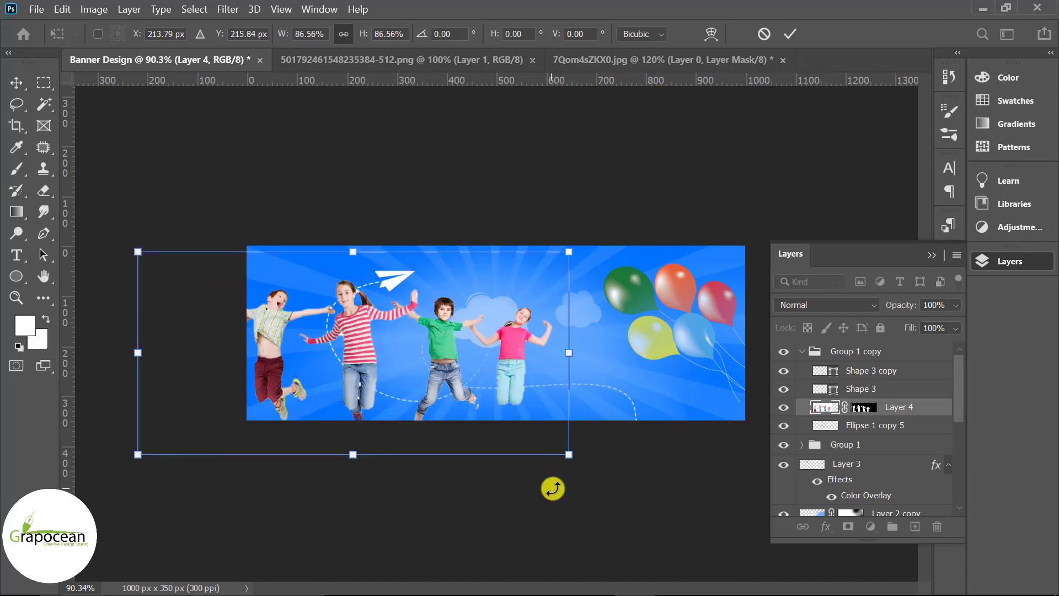
{"action": "key", "text": "ctrl+z"}
{"action": "left_click_drag", "start_coordinate": [638, 487], "coordinate": [565, 453]}
{"action": "mouse_move", "coordinate": [455, 380]}
{"action": "left_mouse_down"}
{"action": "mouse_move", "coordinate": [430, 411]}
{"action": "mouse_move", "coordinate": [591, 413]}
{"action": "mouse_move", "coordinate": [615, 428]}
{"action": "left_mouse_up"}
Shrink the children to about 62% and centre them along the banner's bottom.
{"action": "left_click_drag", "start_coordinate": [693, 505], "coordinate": [639, 480]}
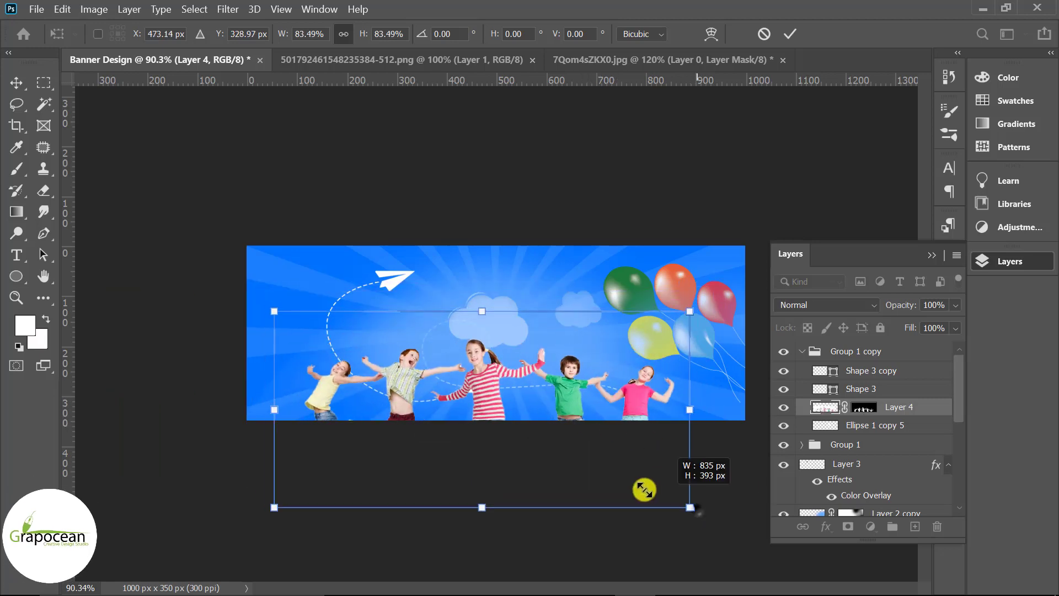
{"action": "left_click_drag", "start_coordinate": [561, 426], "coordinate": [554, 386]}
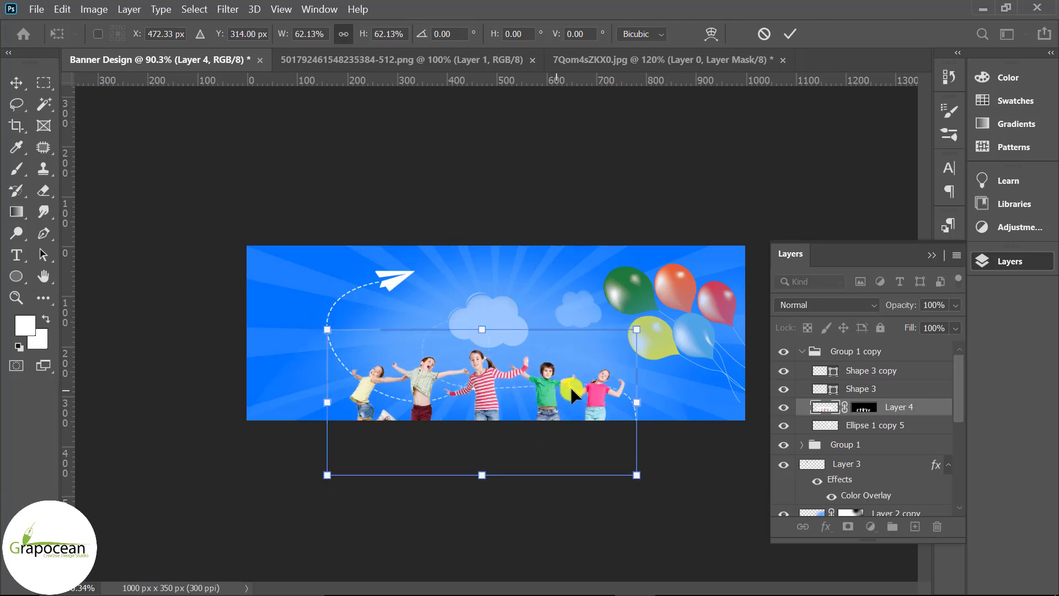
{"action": "left_click_drag", "start_coordinate": [555, 386], "coordinate": [561, 386]}
{"action": "left_click", "coordinate": [791, 34]}
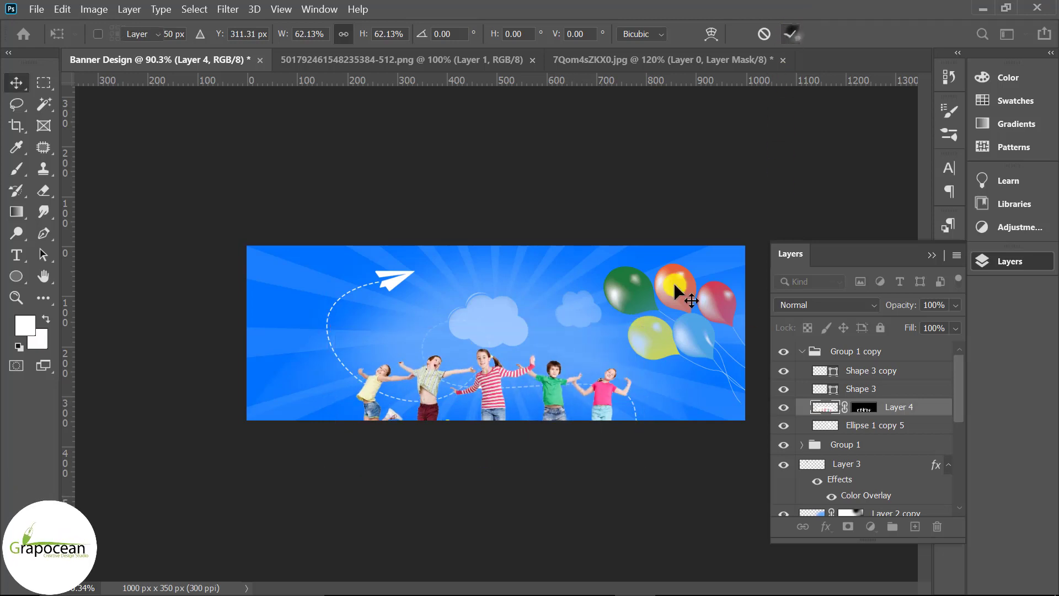
{"action": "left_click", "coordinate": [551, 500]}
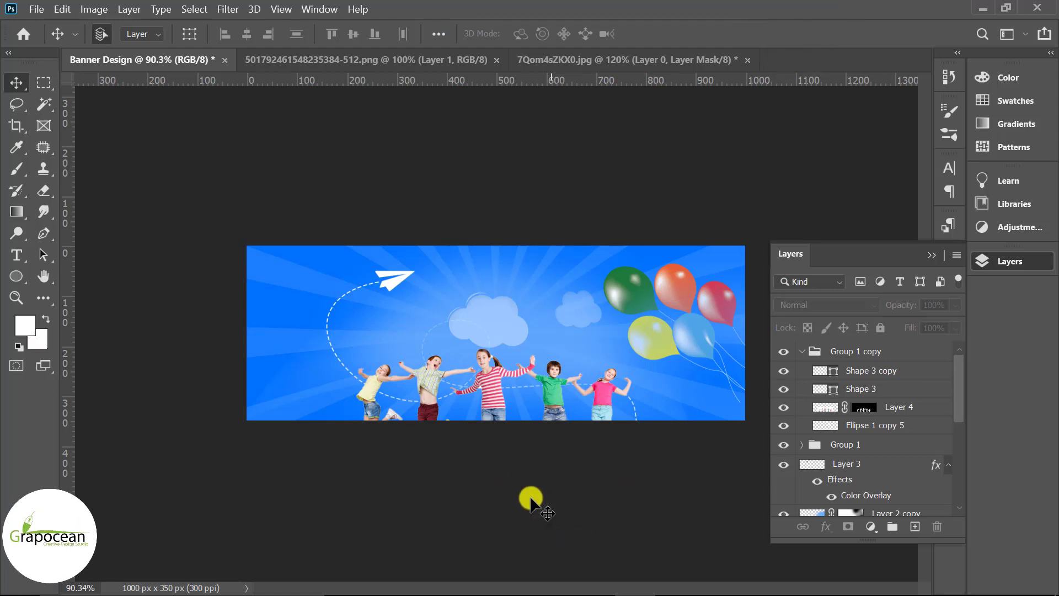
Move Layer 4 to the top and draw a full-width rectangle across the banner's bottom.
{"action": "left_click", "coordinate": [16, 277]}
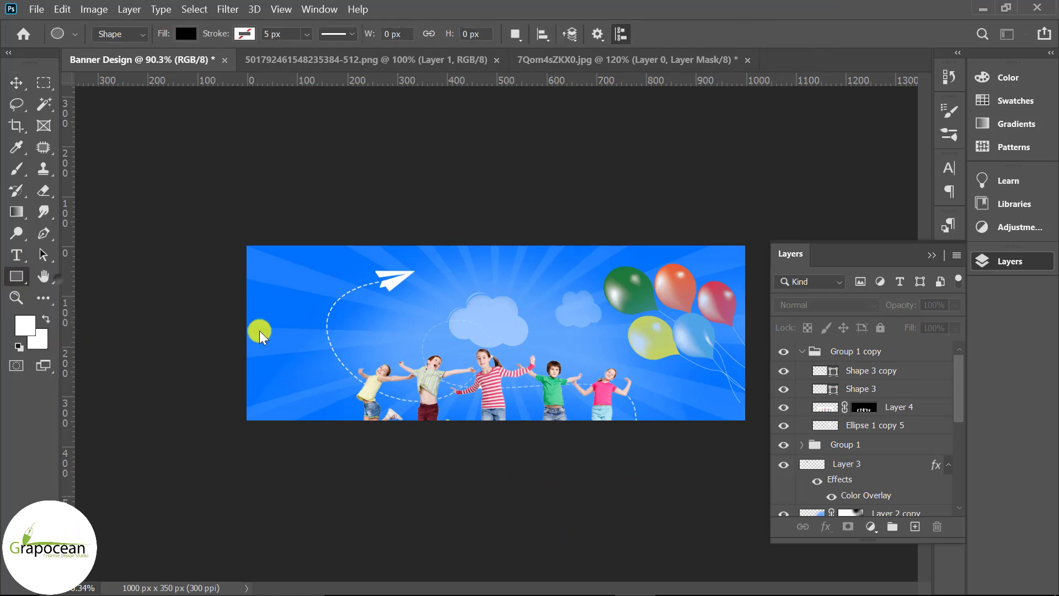
{"action": "left_click_drag", "start_coordinate": [914, 414], "coordinate": [904, 348]}
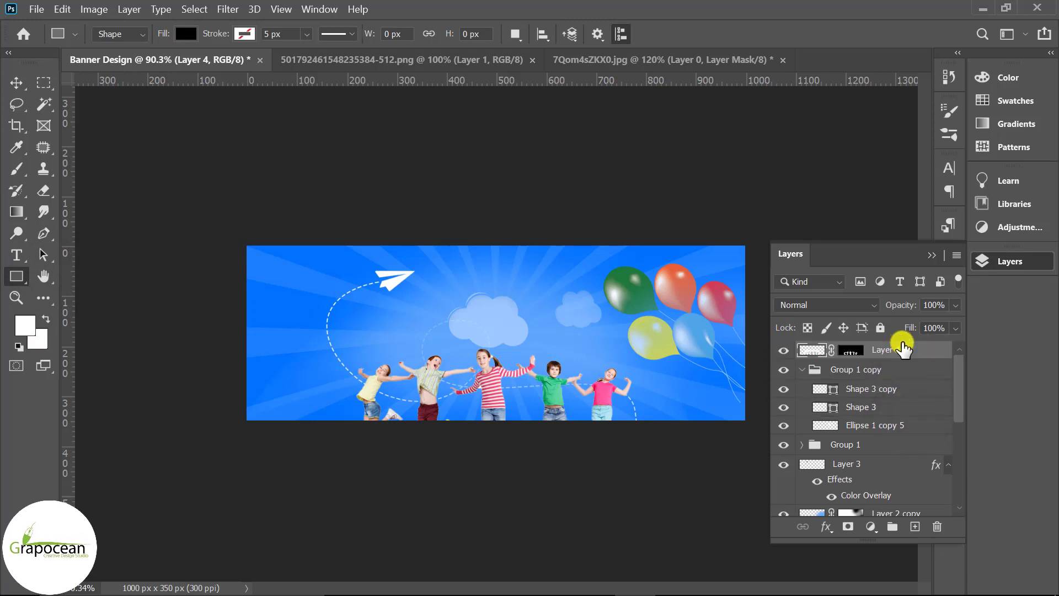
{"action": "left_click", "coordinate": [915, 527]}
{"action": "left_click_drag", "start_coordinate": [235, 397], "coordinate": [758, 453]}
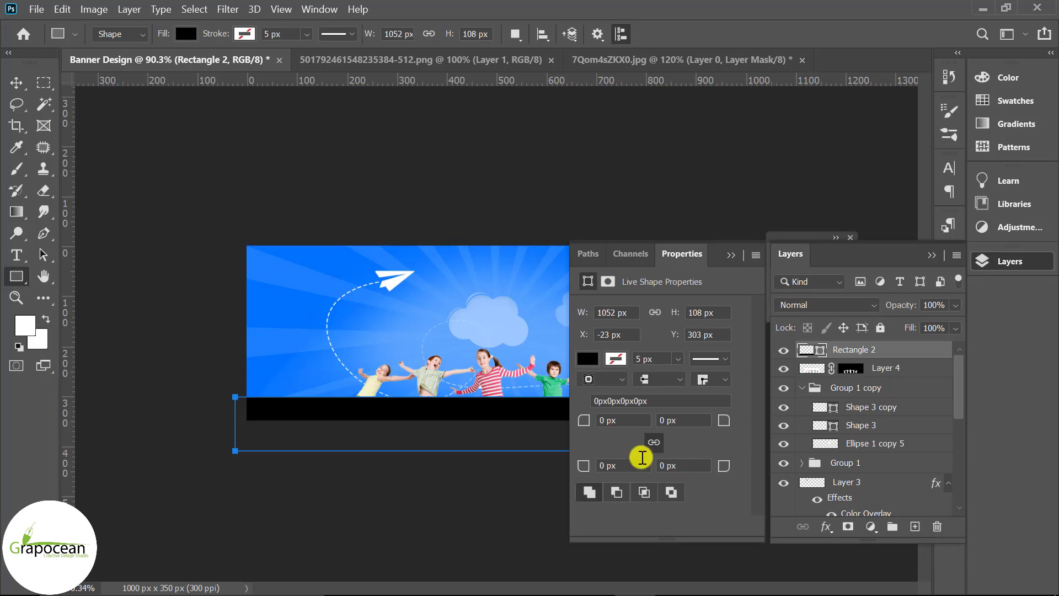
Fill the bottom rectangle white and collapse the Properties and Layers panels.
{"action": "left_click", "coordinate": [590, 358]}
{"action": "left_click", "coordinate": [609, 403]}
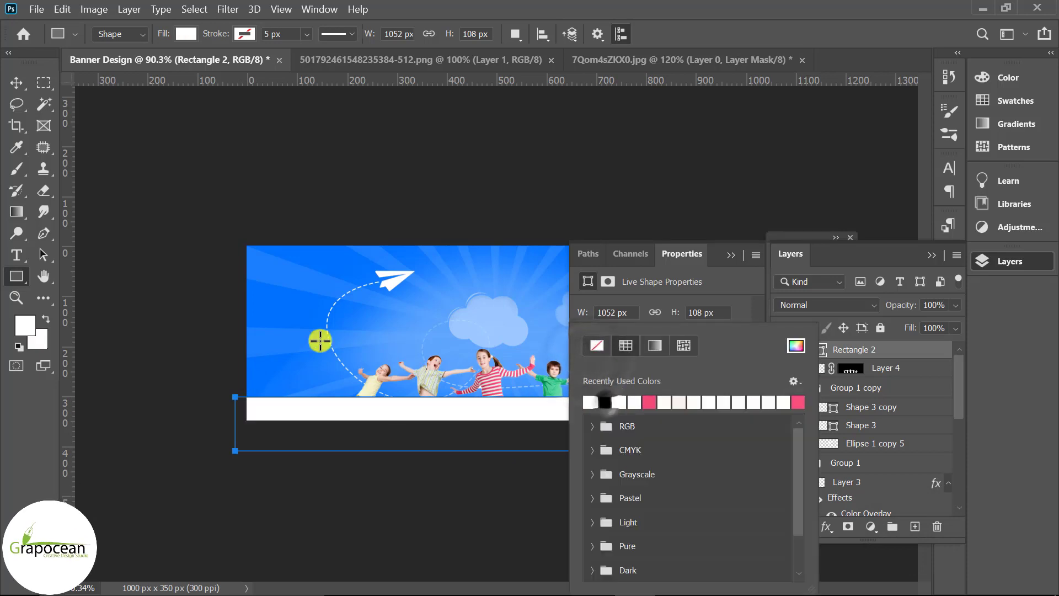
{"action": "left_click", "coordinate": [16, 80]}
{"action": "left_click", "coordinate": [135, 243]}
{"action": "left_click", "coordinate": [731, 255]}
{"action": "left_click", "coordinate": [932, 255]}
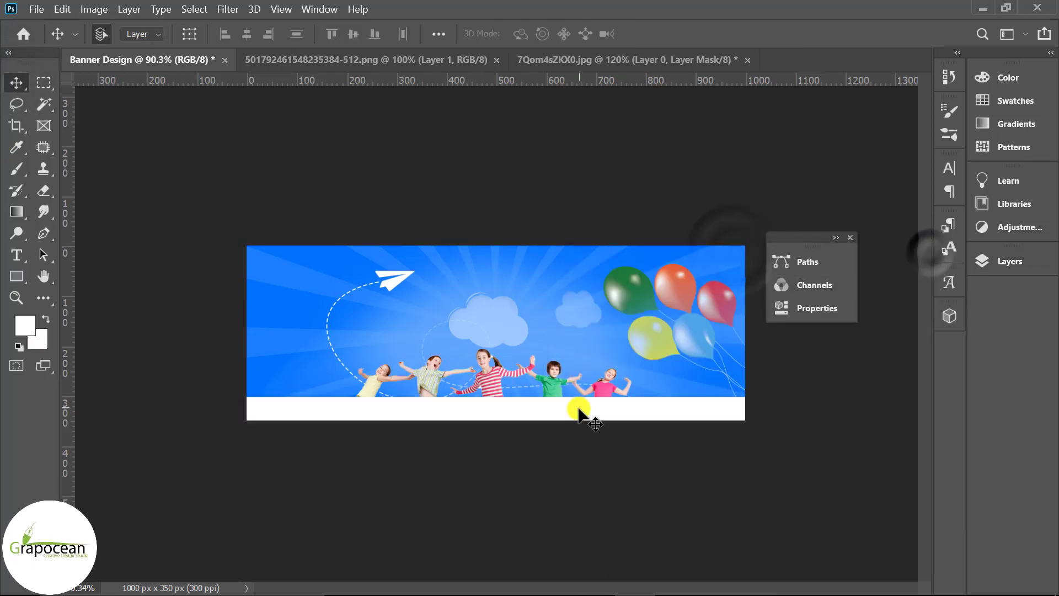
{"action": "left_click", "coordinate": [578, 409]}
{"action": "left_click", "coordinate": [227, 10]}
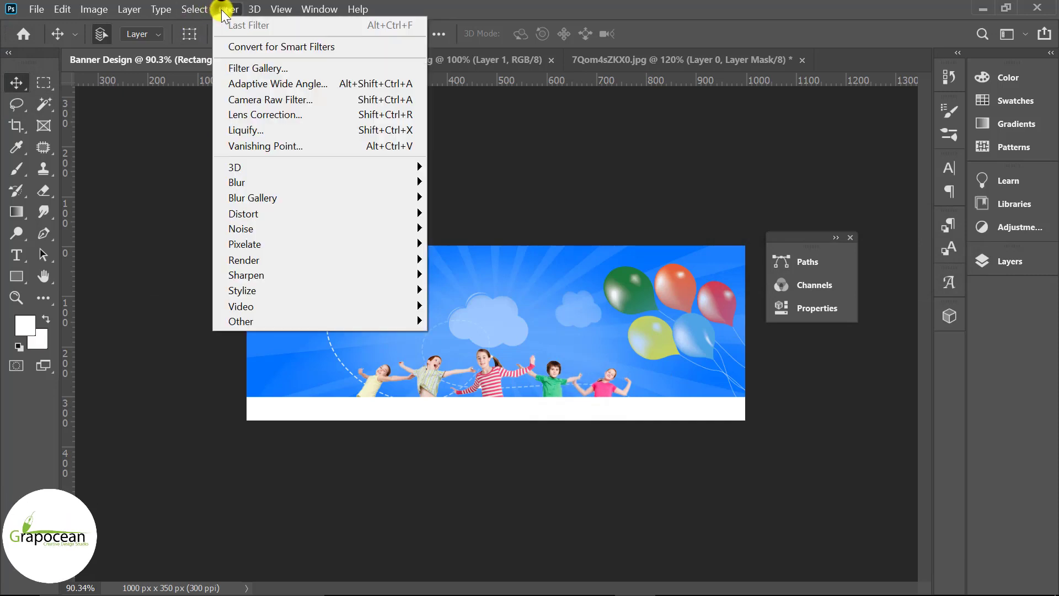
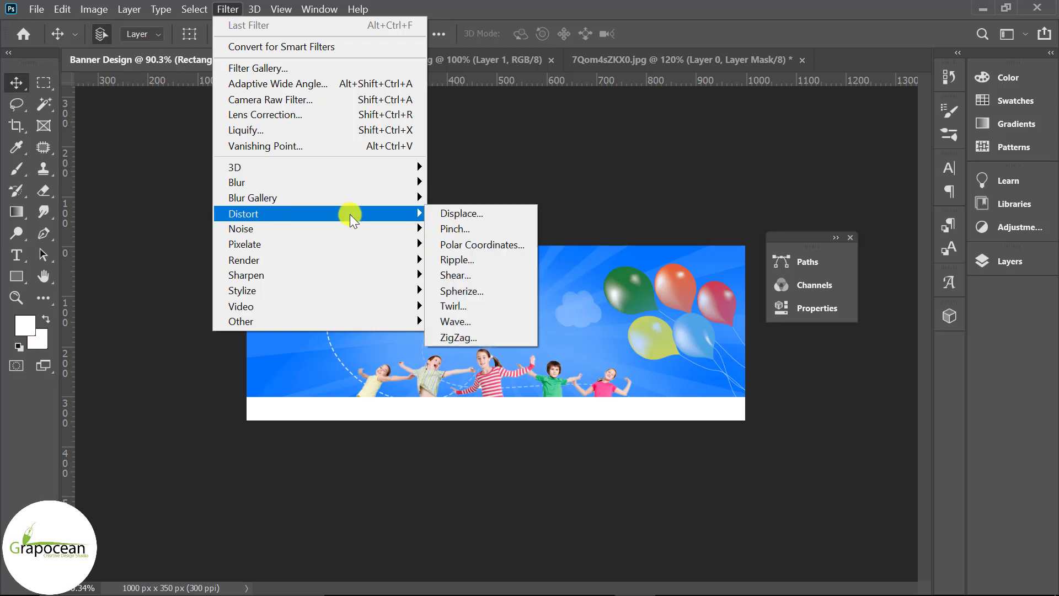
Apply a Wave smart filter with a longer wavelength to the bottom white strip.
{"action": "left_click", "coordinate": [489, 322]}
{"action": "left_click", "coordinate": [581, 255]}
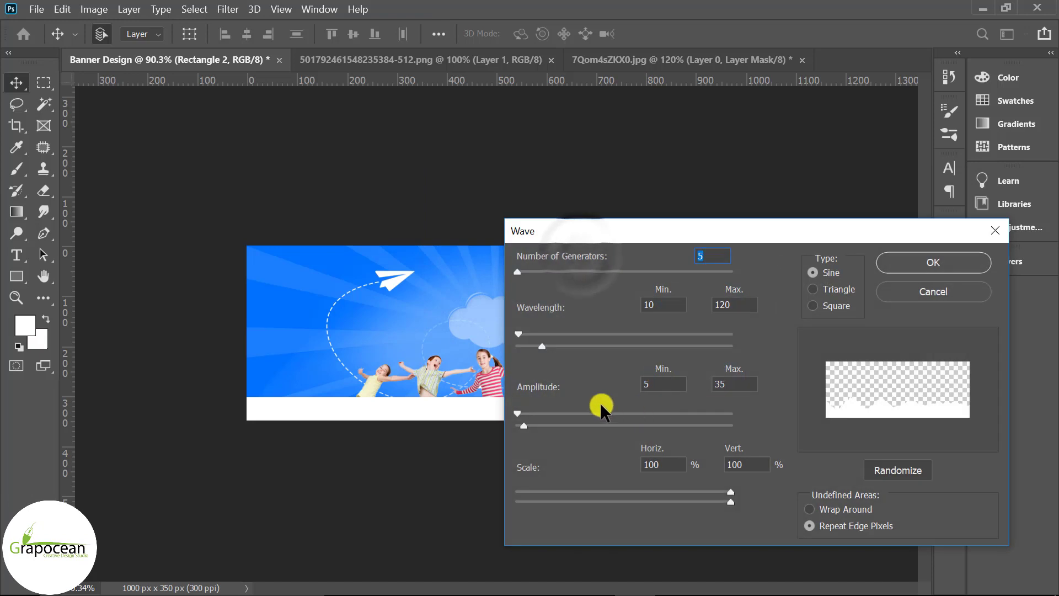
{"action": "left_click_drag", "start_coordinate": [543, 346], "coordinate": [572, 347]}
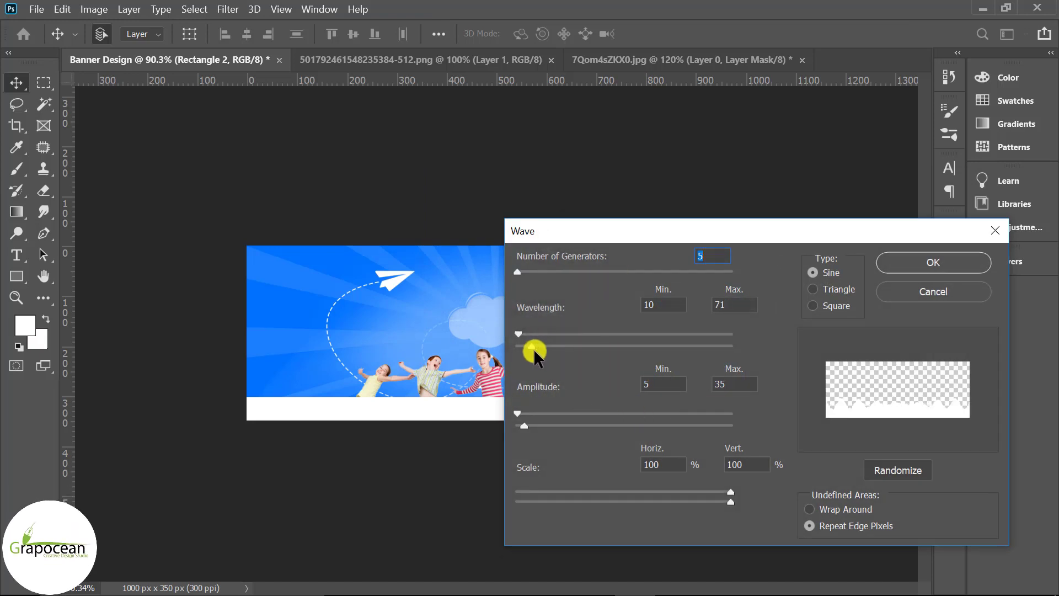
{"action": "left_click", "coordinate": [927, 278]}
Lower the wavy strip layer's opacity to 57%.
{"action": "left_click", "coordinate": [1024, 260]}
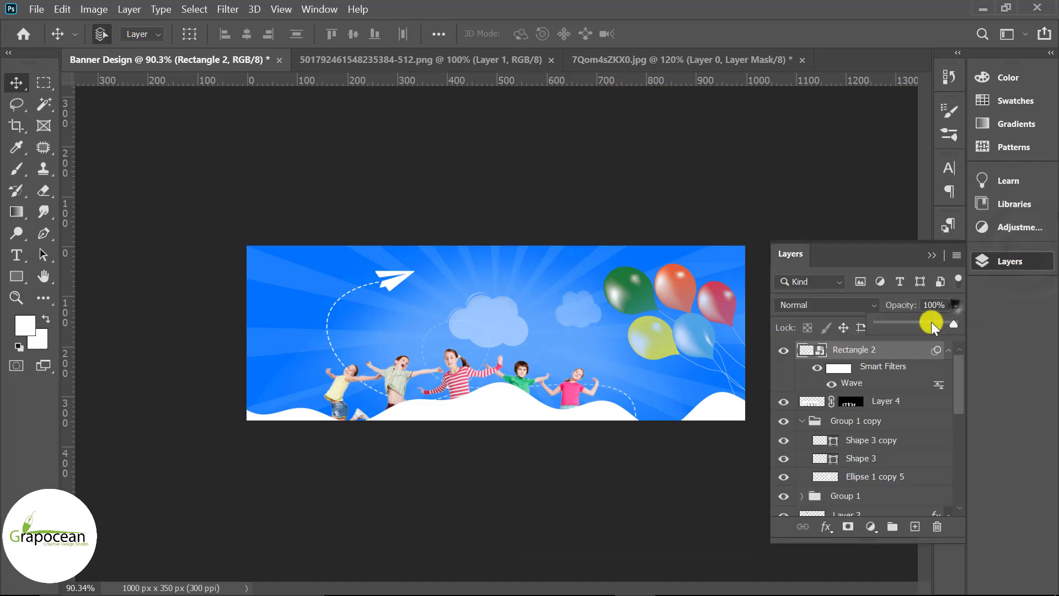
{"action": "left_click_drag", "start_coordinate": [932, 322], "coordinate": [923, 322]}
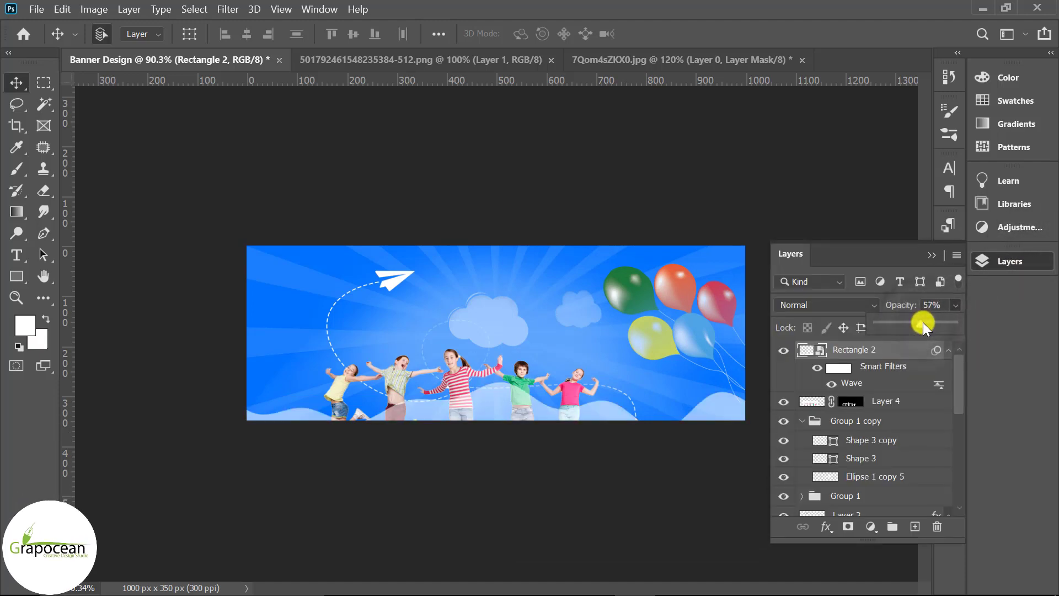
{"action": "left_click", "coordinate": [711, 471]}
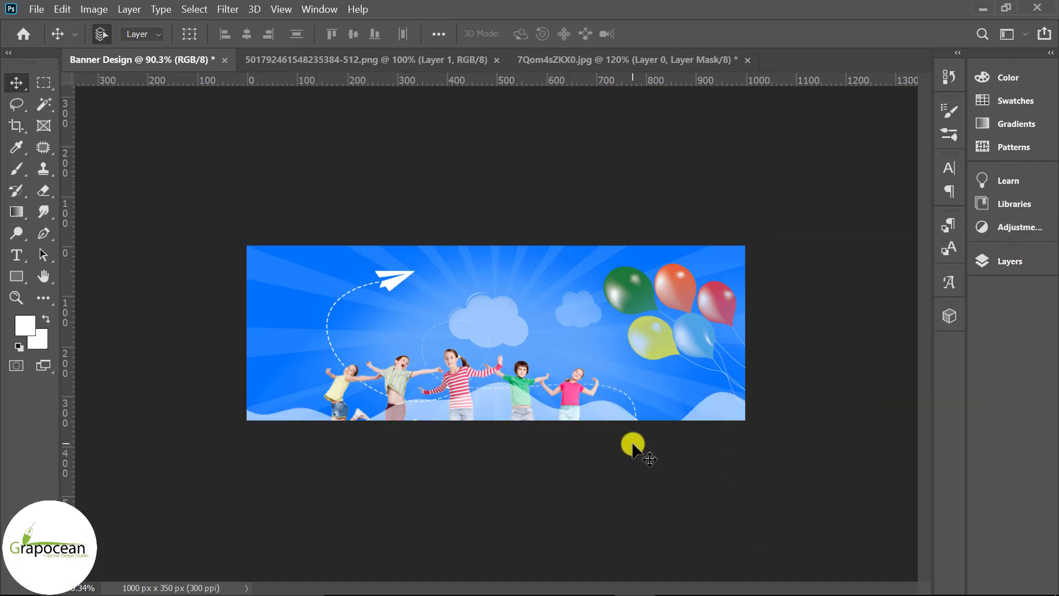
Type 'Kids' above the cloud and set it to 4 pt.
{"action": "scroll", "coordinate": [633, 447], "scroll_direction": "up", "scroll_amount": 2}
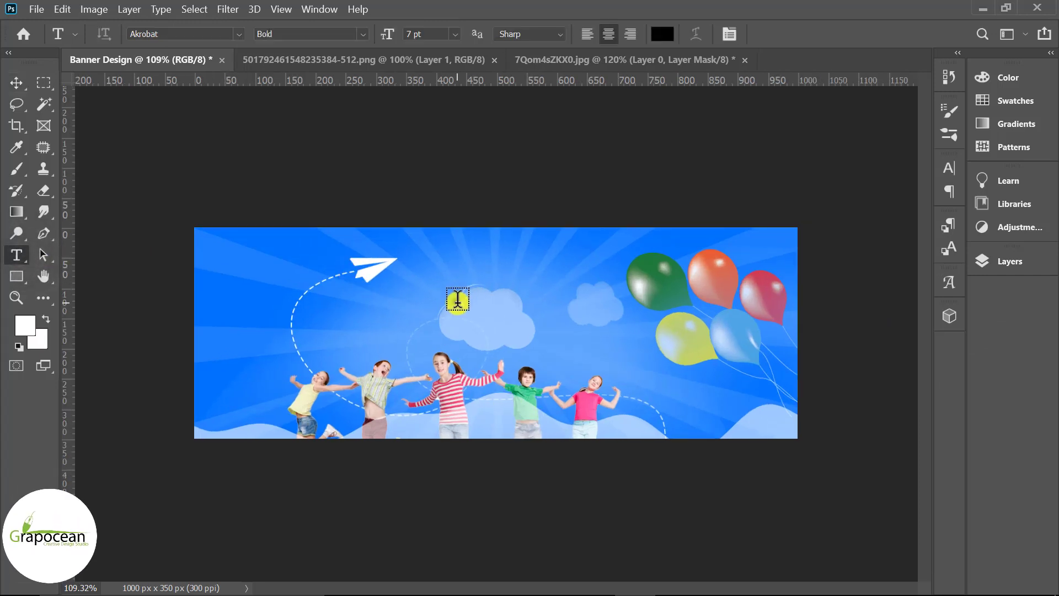
{"action": "left_click", "coordinate": [456, 301]}
{"action": "type", "text": "K"}
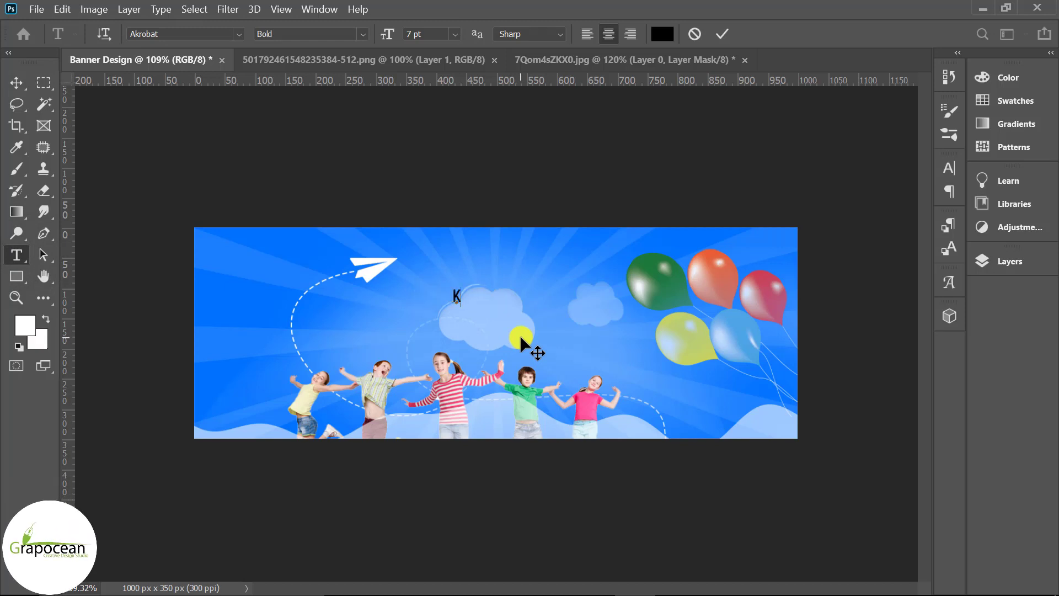
{"action": "type", "text": "i"}
{"action": "type", "text": "ds"}
{"action": "key", "text": "BackSpace"}
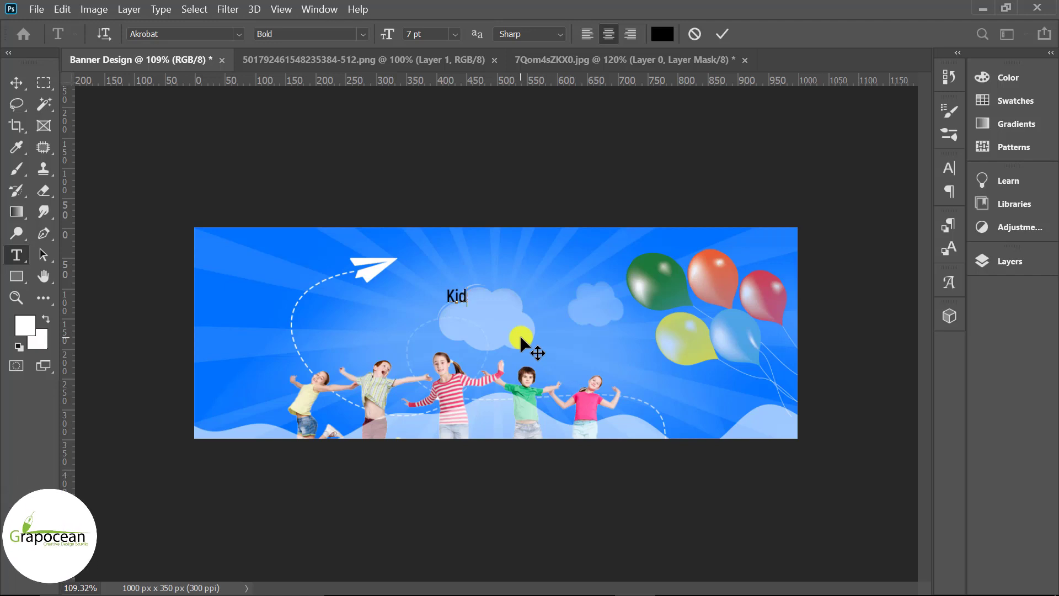
{"action": "type", "text": "s"}
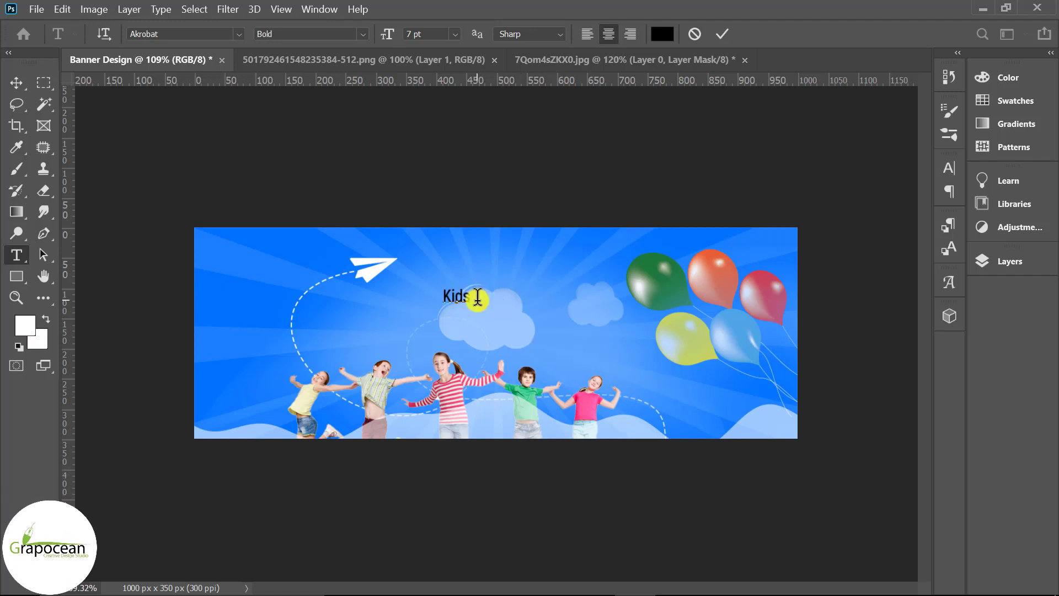
{"action": "double_click", "coordinate": [477, 298]}
{"action": "left_click", "coordinate": [414, 34]}
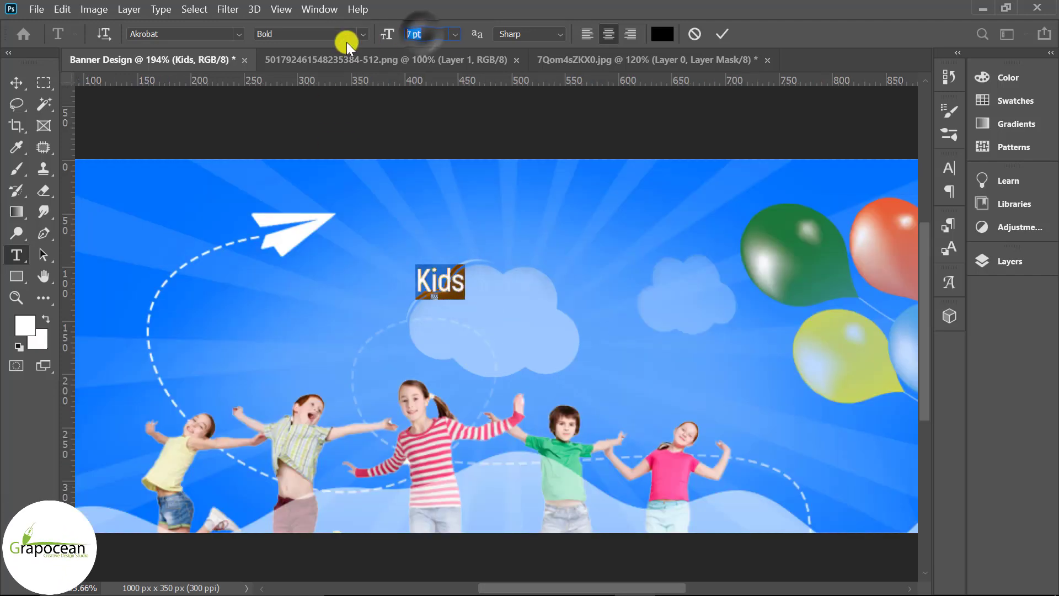
{"action": "type", "text": "4"}
{"action": "key", "text": "Return"}
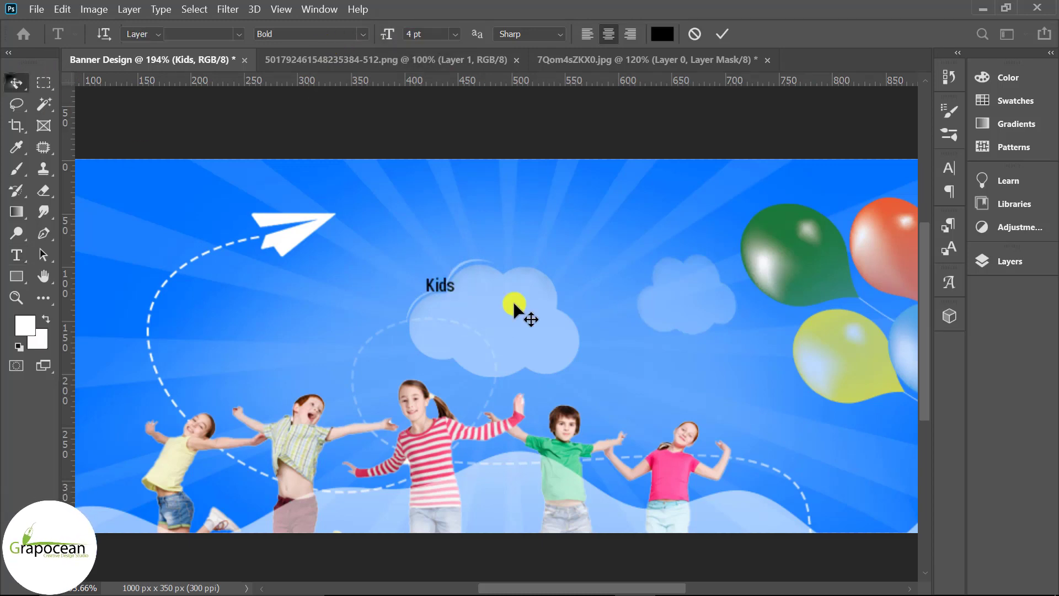
{"action": "left_click", "coordinate": [513, 301]}
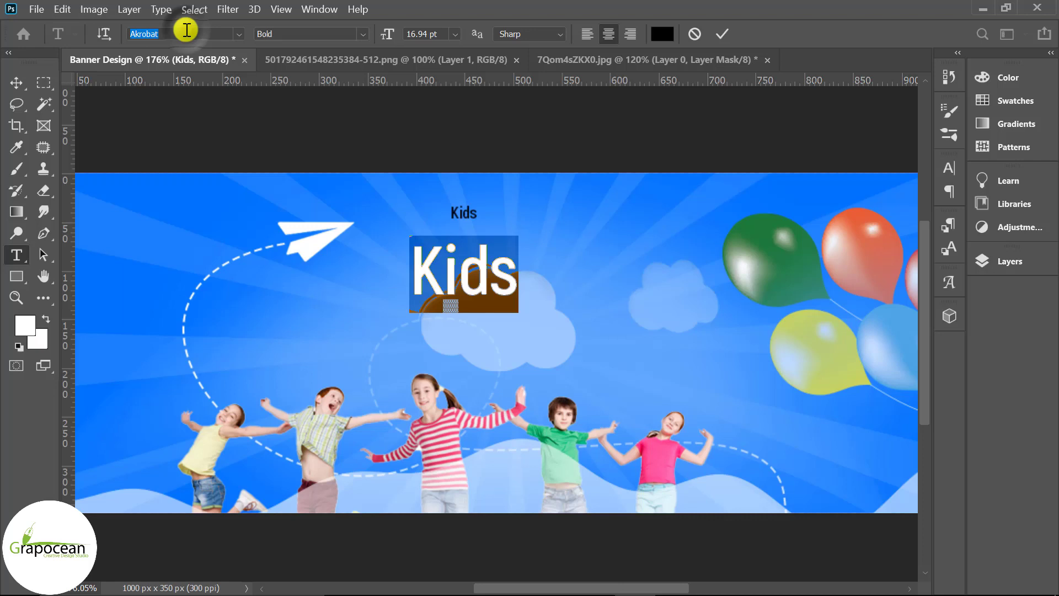
Set the KIDS title in the Aquire font and centre it above the cloud.
{"action": "key", "text": "Down"}
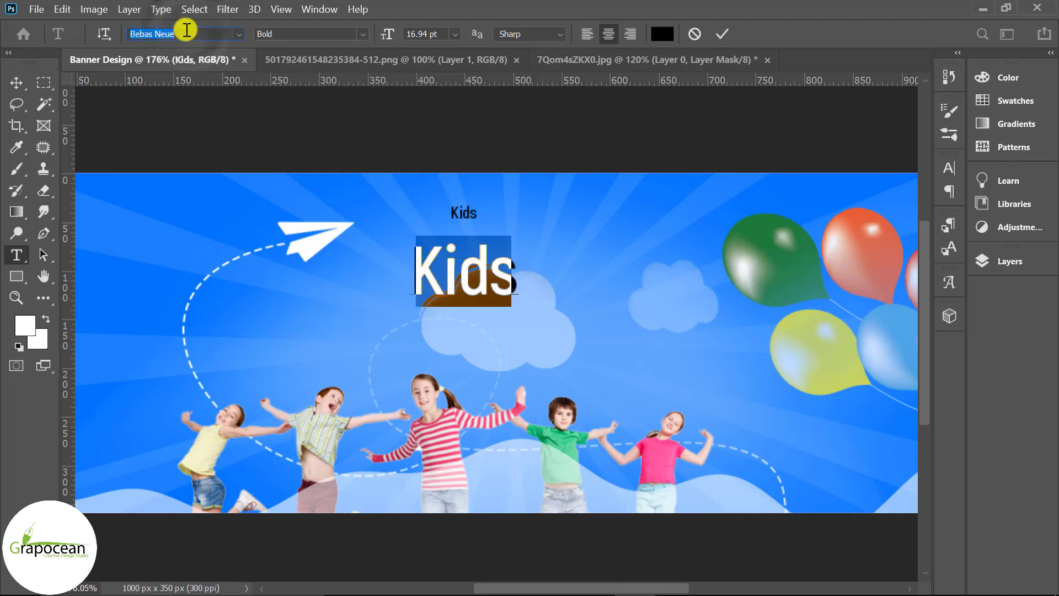
{"action": "key", "text": "Down"}
{"action": "key", "text": "Down"}
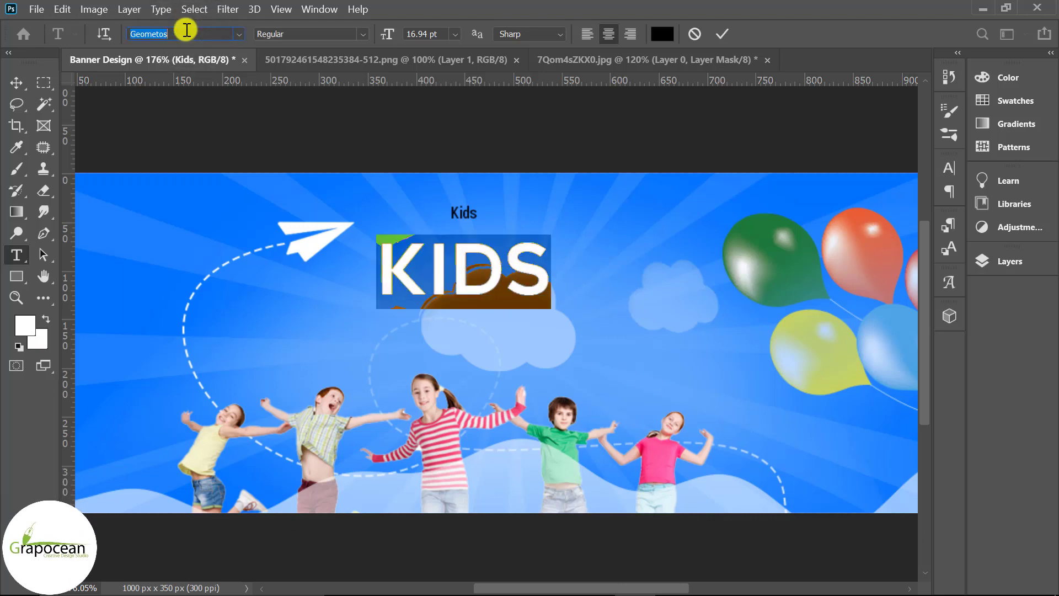
{"action": "key", "text": "Up"}
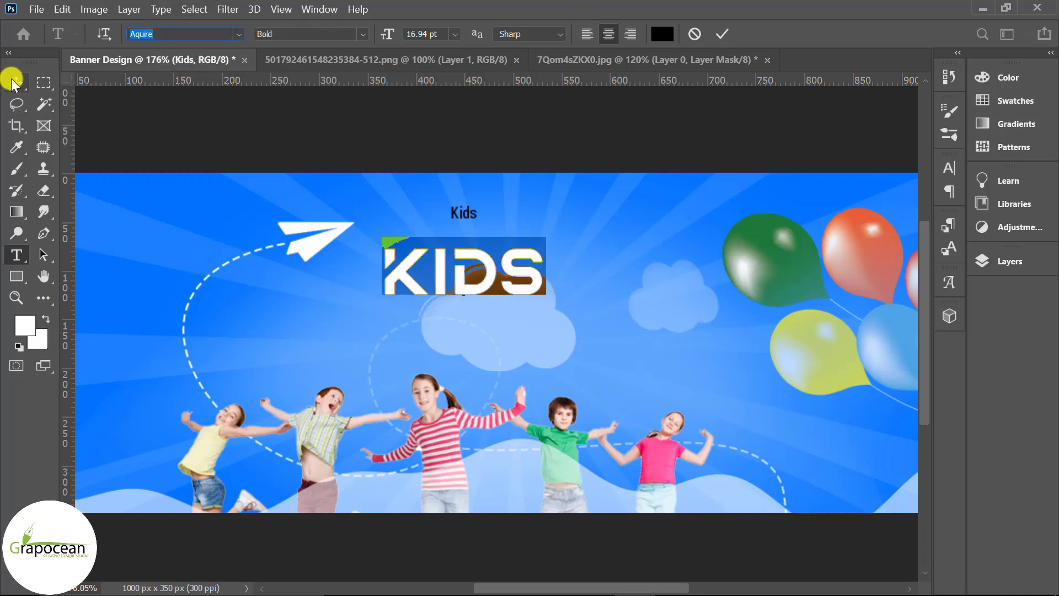
{"action": "left_click", "coordinate": [12, 82]}
{"action": "left_click_drag", "start_coordinate": [543, 285], "coordinate": [564, 277]}
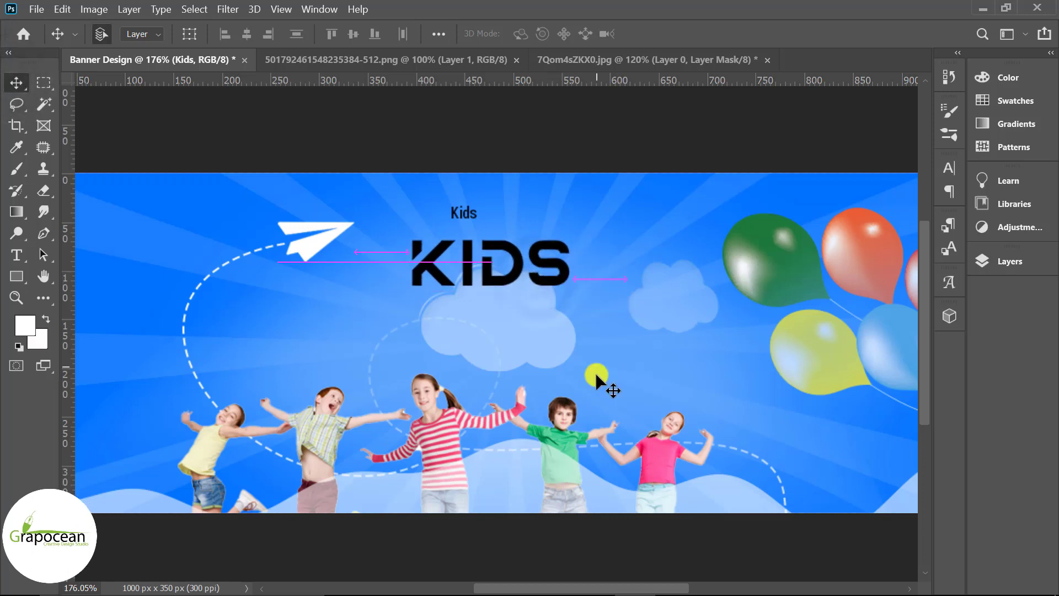
{"action": "scroll", "coordinate": [644, 407], "scroll_direction": "down", "scroll_amount": 4}
{"action": "scroll", "coordinate": [507, 402], "scroll_direction": "up", "scroll_amount": 4}
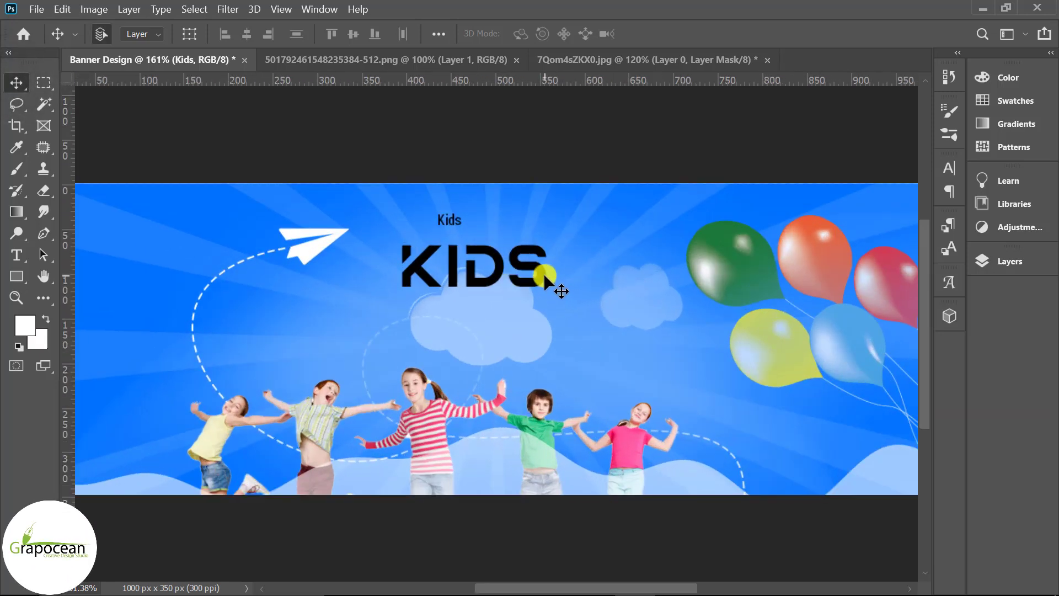
{"action": "left_click_drag", "start_coordinate": [544, 274], "coordinate": [565, 278]}
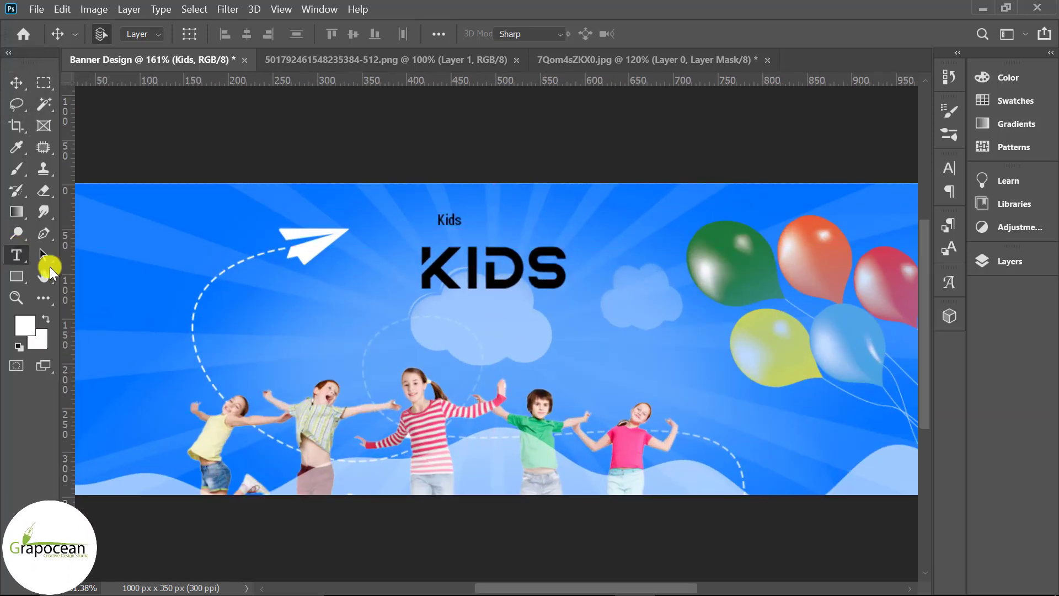
Change the KIDS title's font to Black Burger.
{"action": "double_click", "coordinate": [546, 260]}
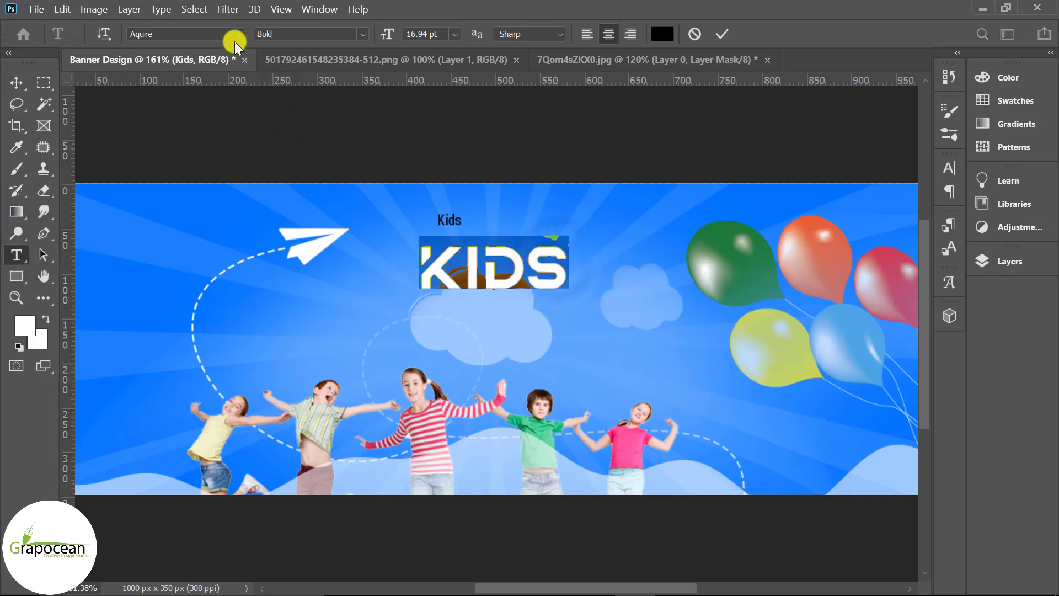
{"action": "key", "text": "Down"}
{"action": "key", "text": "Down"}
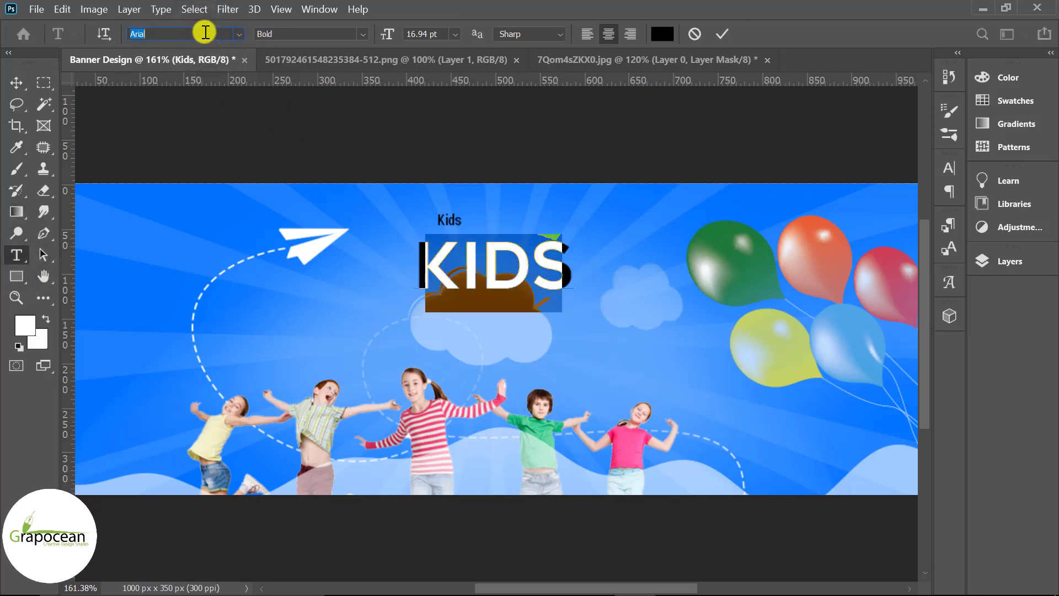
{"action": "key", "text": "Down"}
{"action": "key", "text": "Down"}
{"action": "key", "text": "Down"}
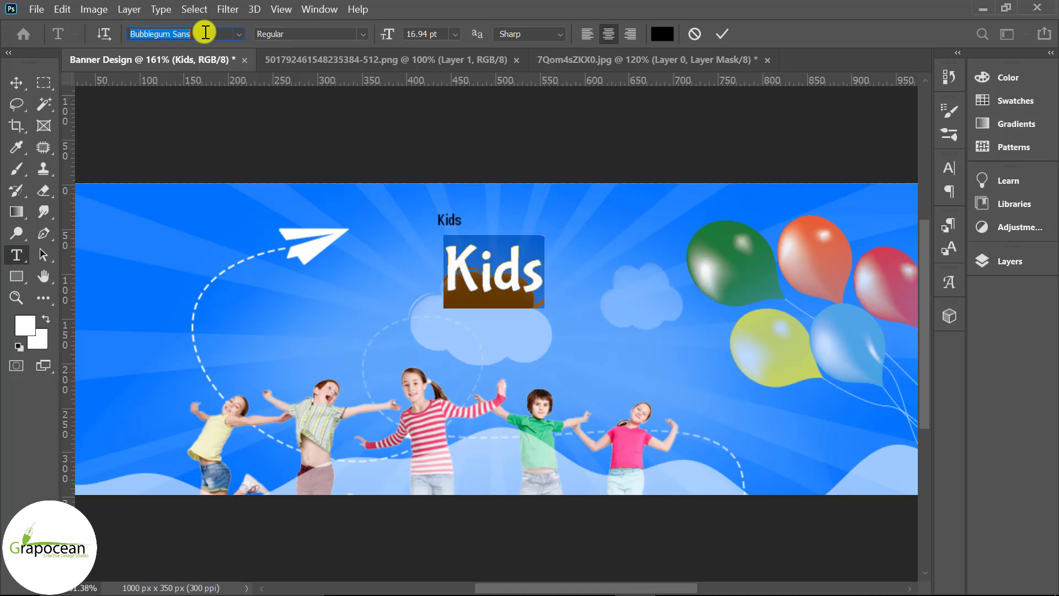
{"action": "left_click", "coordinate": [237, 32]}
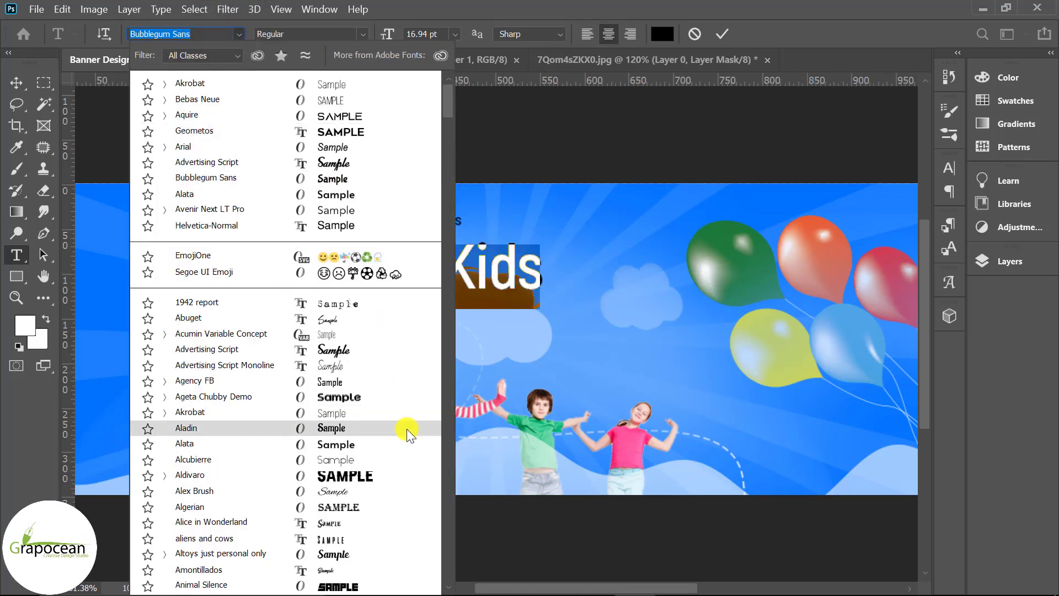
{"action": "scroll", "coordinate": [407, 429], "scroll_direction": "down", "scroll_amount": 1}
{"action": "scroll", "coordinate": [408, 429], "scroll_direction": "down", "scroll_amount": 2}
{"action": "scroll", "coordinate": [408, 428], "scroll_direction": "down", "scroll_amount": 2}
{"action": "scroll", "coordinate": [409, 428], "scroll_direction": "down", "scroll_amount": 2}
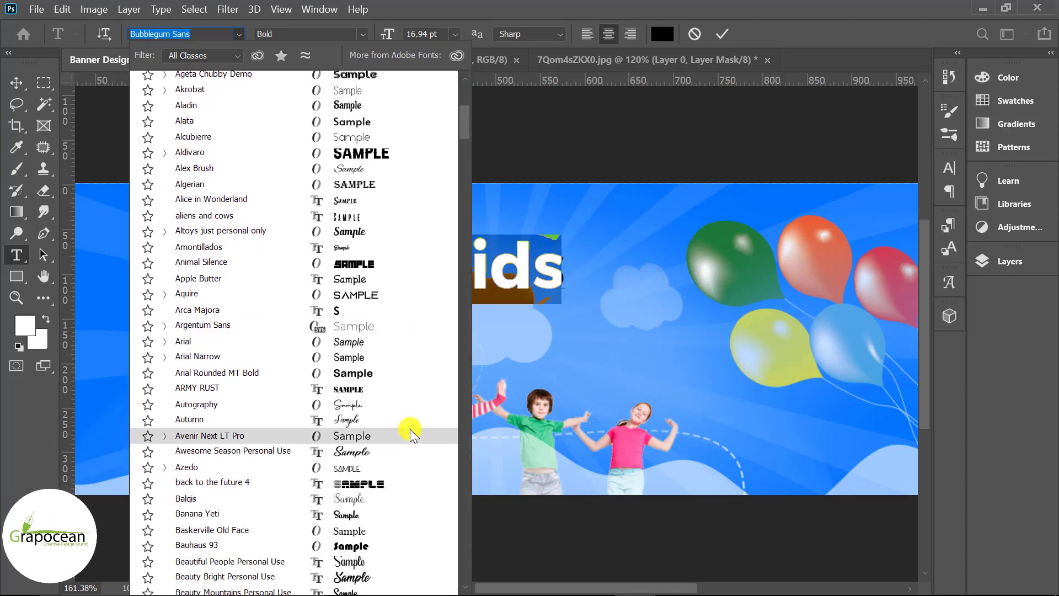
{"action": "scroll", "coordinate": [409, 429], "scroll_direction": "down", "scroll_amount": 2}
{"action": "scroll", "coordinate": [410, 429], "scroll_direction": "down", "scroll_amount": 2}
{"action": "scroll", "coordinate": [411, 429], "scroll_direction": "down", "scroll_amount": 2}
{"action": "scroll", "coordinate": [412, 429], "scroll_direction": "down", "scroll_amount": 2}
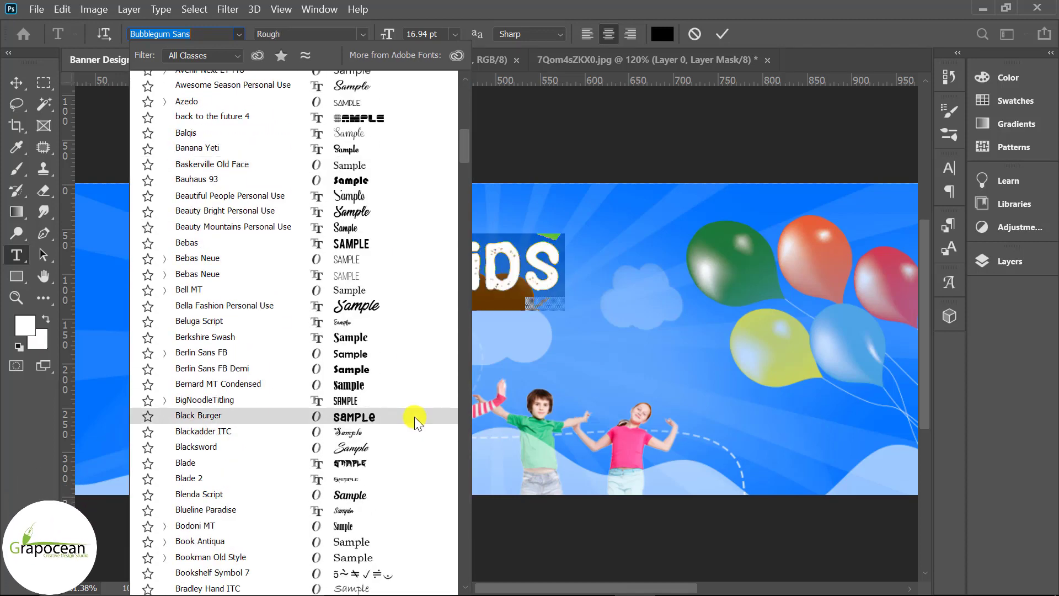
{"action": "left_click", "coordinate": [415, 416]}
{"action": "left_click", "coordinate": [16, 82]}
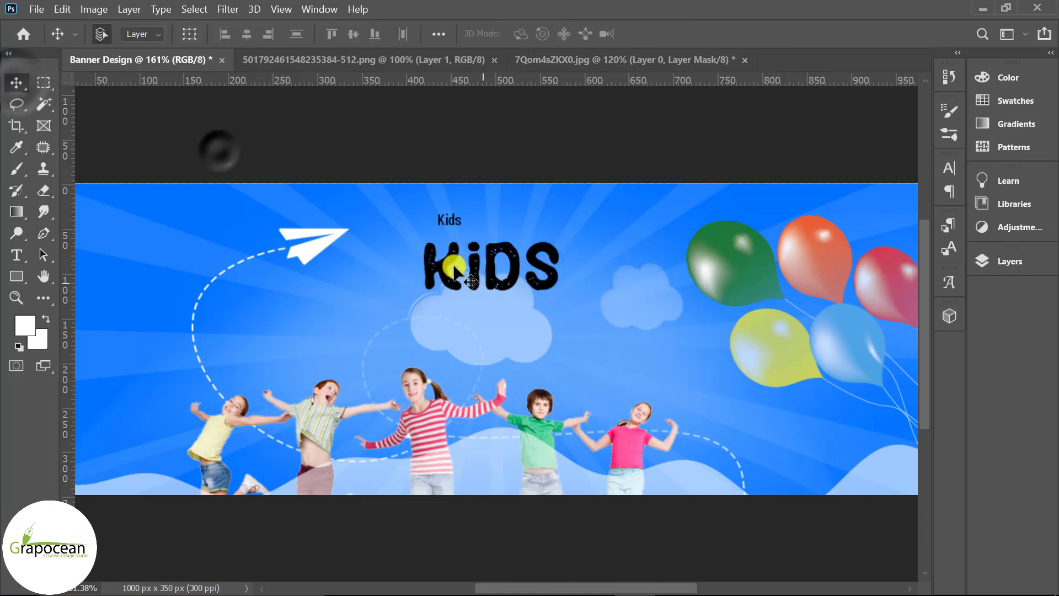
{"action": "scroll", "coordinate": [475, 295], "scroll_direction": "up", "scroll_amount": 2}
Remove the i from the title and recreate it as its own 'i' text layer.
{"action": "key", "text": "t"}
{"action": "left_click", "coordinate": [491, 307]}
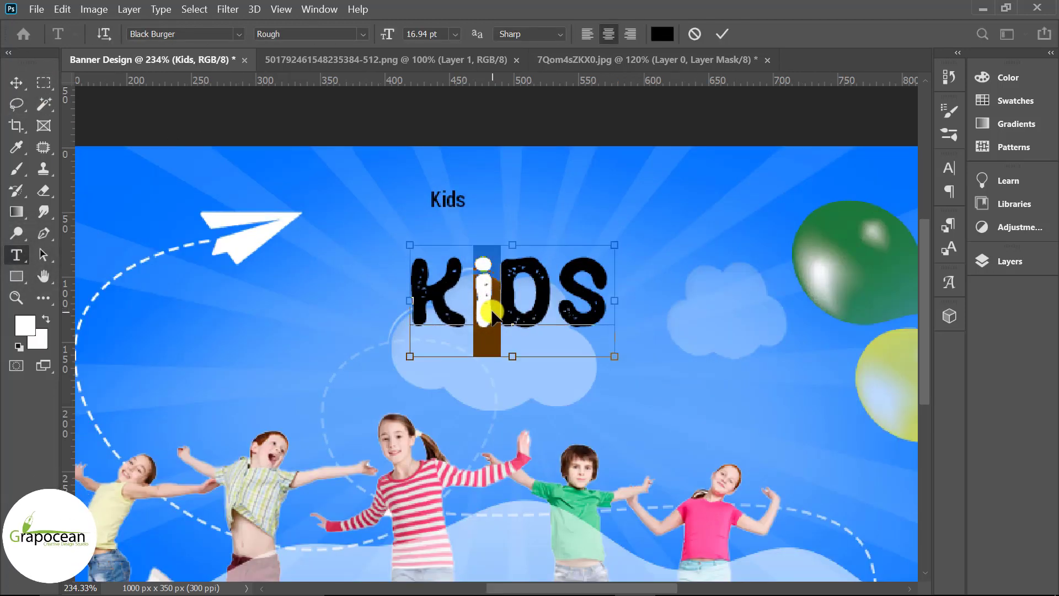
{"action": "key", "text": "BackSpace"}
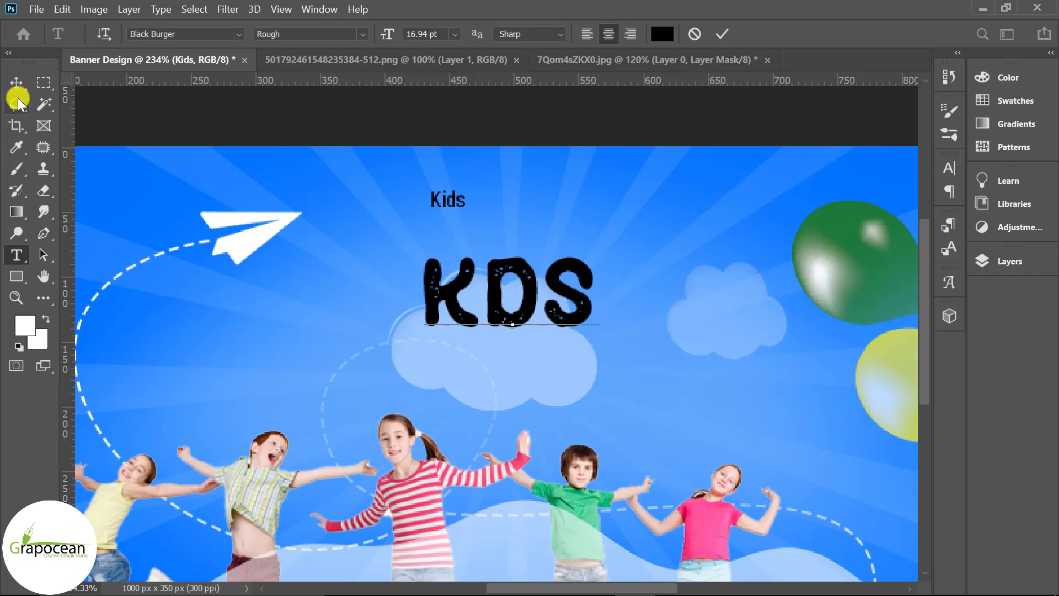
{"action": "left_click", "coordinate": [18, 102]}
{"action": "left_click", "coordinate": [17, 255]}
{"action": "left_click", "coordinate": [442, 407]}
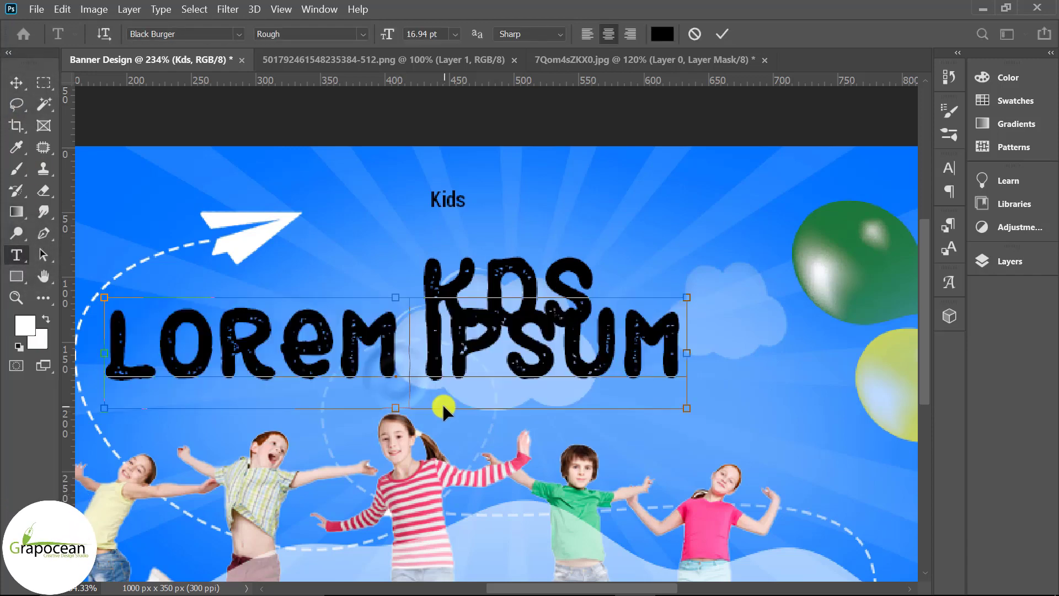
{"action": "type", "text": "i"}
{"action": "left_click", "coordinate": [17, 83]}
{"action": "left_click", "coordinate": [16, 255]}
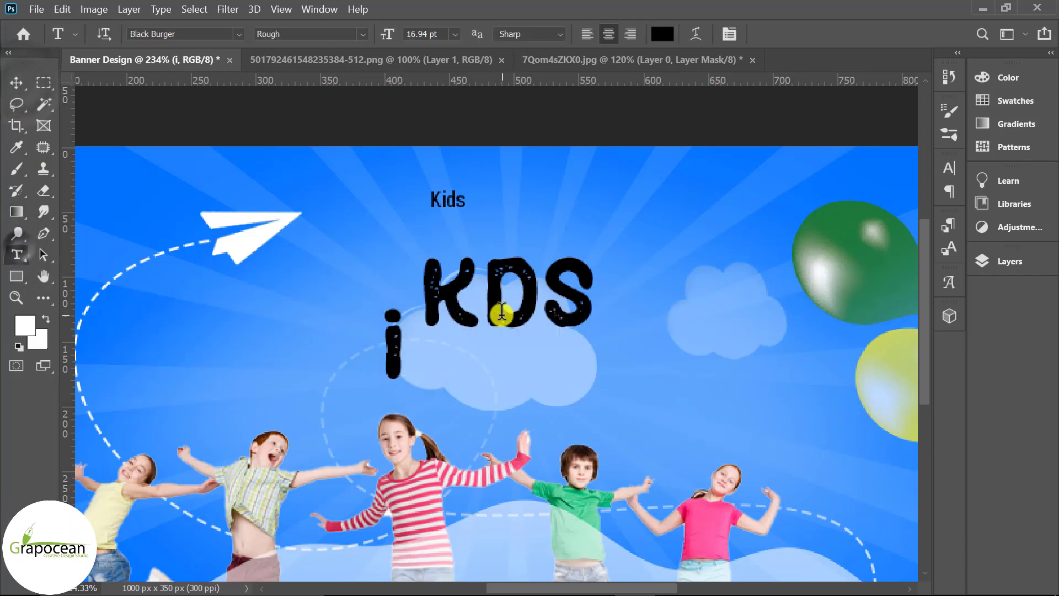
Remove the D from the title and add a separate 'd' text layer.
{"action": "left_click_drag", "start_coordinate": [501, 313], "coordinate": [526, 317]}
{"action": "key", "text": "BackSpace"}
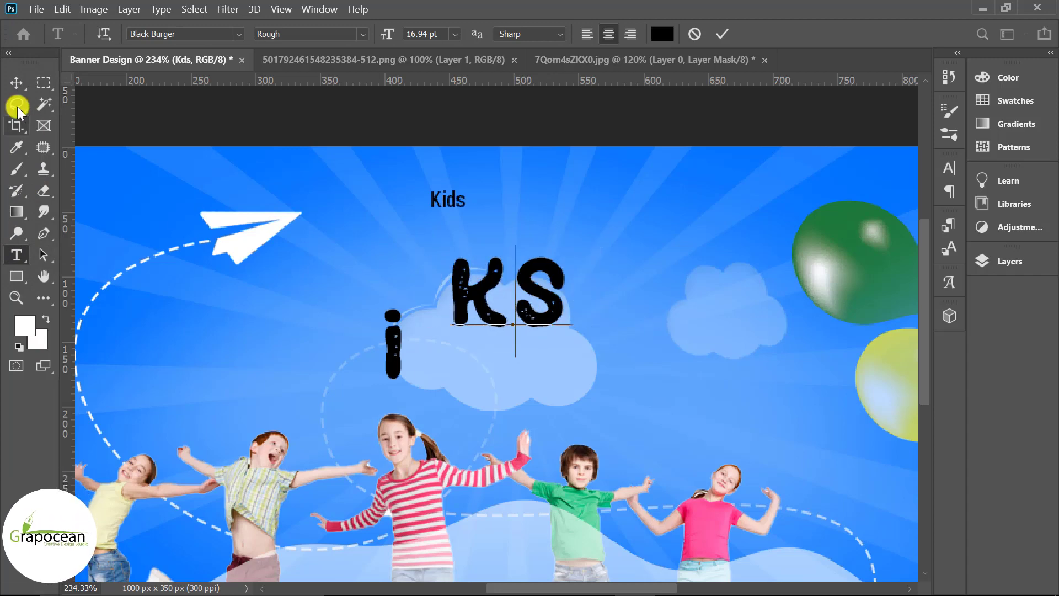
{"action": "left_click", "coordinate": [16, 83]}
{"action": "left_click", "coordinate": [17, 255]}
{"action": "left_click", "coordinate": [268, 343]}
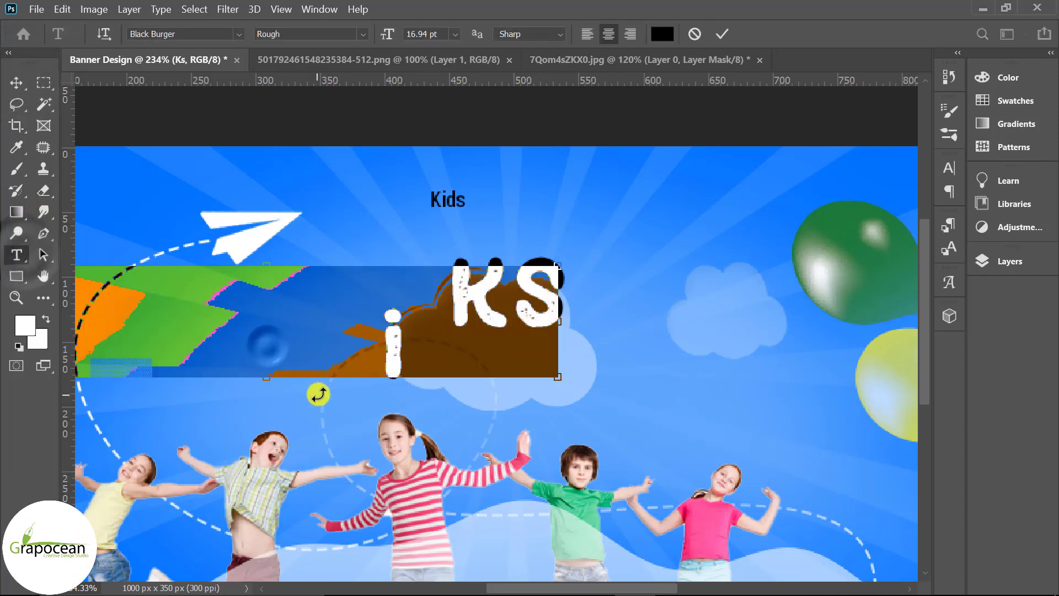
{"action": "type", "text": "d"}
{"action": "left_click", "coordinate": [16, 83]}
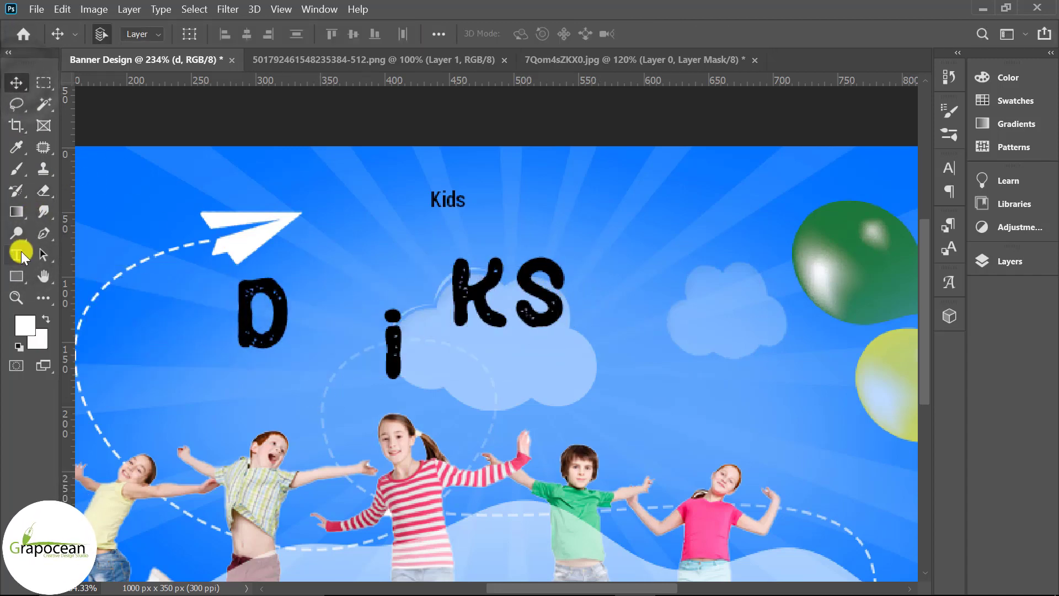
Remove the S leaving only K, and add a separate 's' text layer.
{"action": "left_click", "coordinate": [19, 255]}
{"action": "left_click_drag", "start_coordinate": [516, 301], "coordinate": [619, 303]}
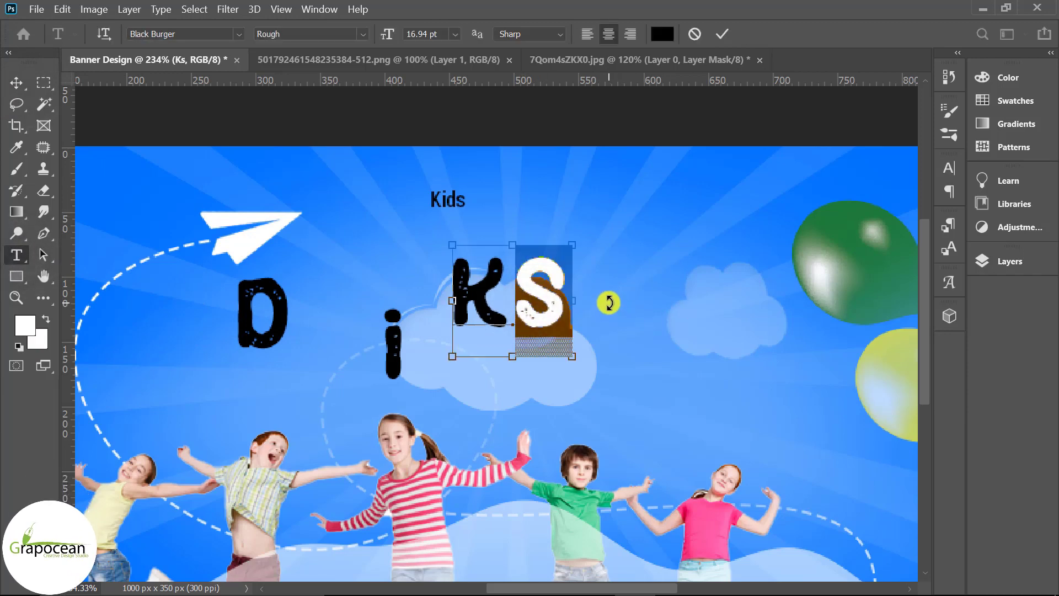
{"action": "key", "text": "BackSpace"}
{"action": "left_click", "coordinate": [16, 82]}
{"action": "left_click", "coordinate": [16, 255]}
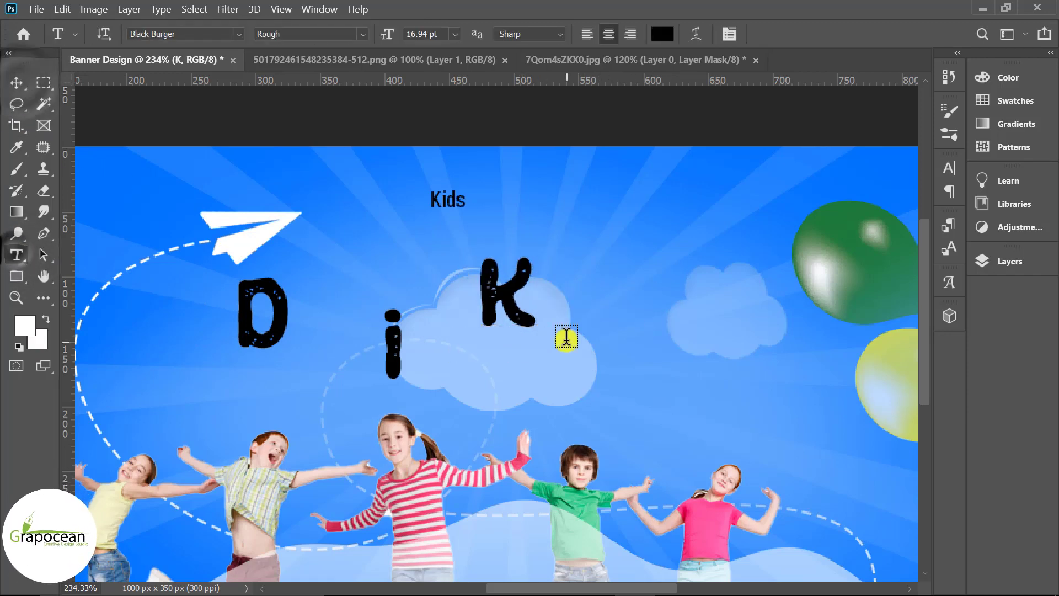
{"action": "left_click", "coordinate": [567, 337]}
{"action": "type", "text": "s"}
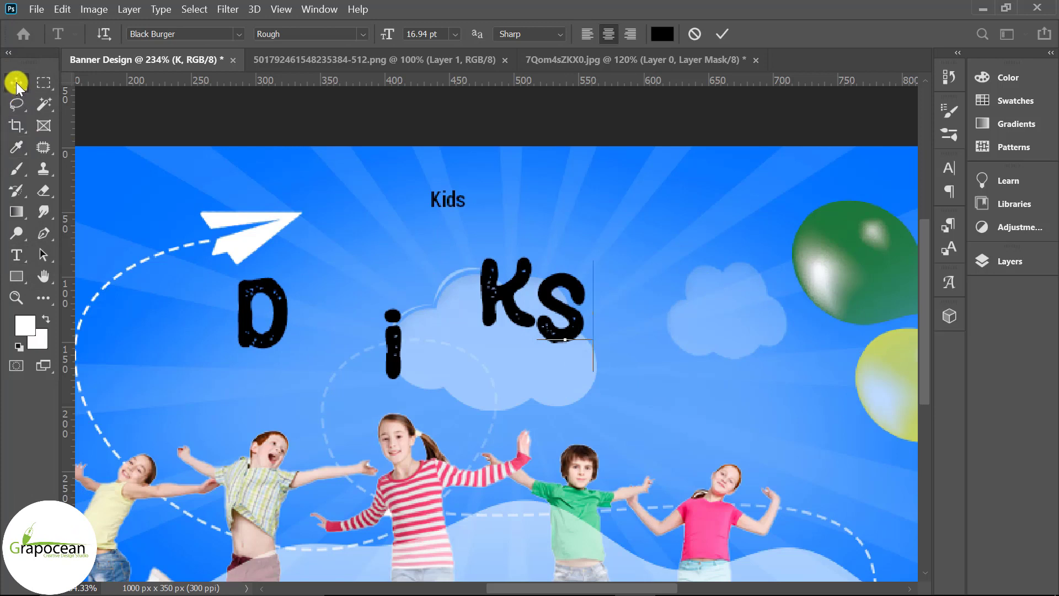
{"action": "left_click", "coordinate": [17, 83]}
Arrange the K, i, d and s letters side by side to spell KiDS.
{"action": "left_click_drag", "start_coordinate": [499, 315], "coordinate": [558, 399]}
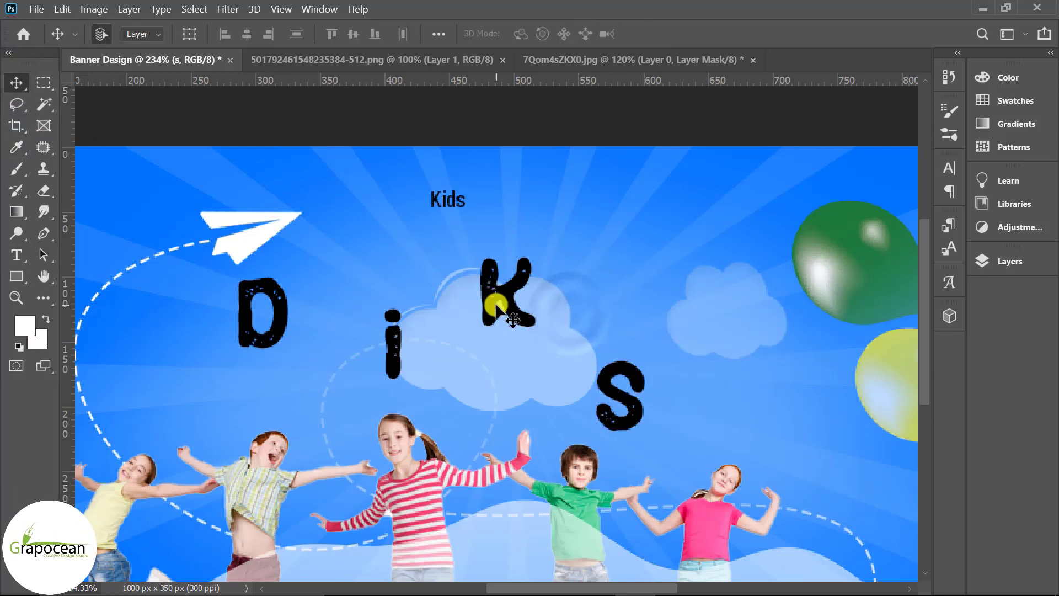
{"action": "left_click_drag", "start_coordinate": [398, 355], "coordinate": [518, 305]}
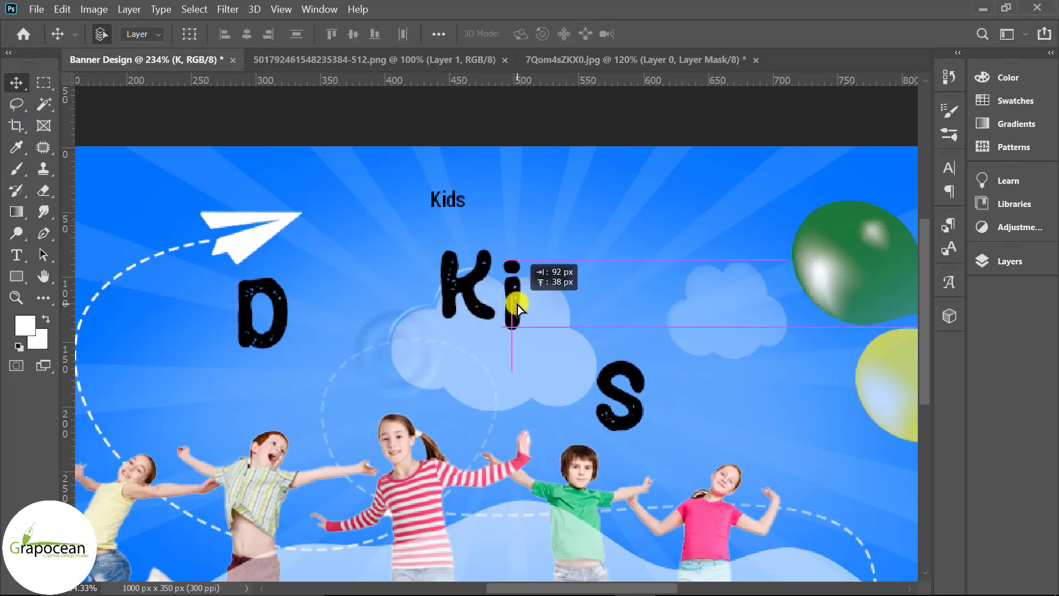
{"action": "left_click_drag", "start_coordinate": [290, 314], "coordinate": [579, 287]}
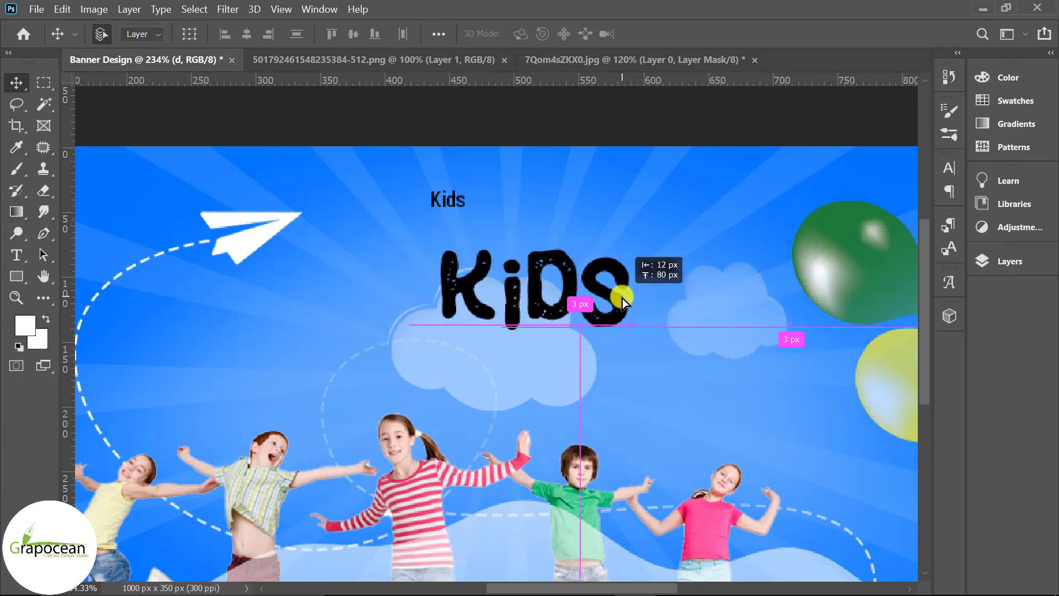
{"action": "left_click_drag", "start_coordinate": [616, 299], "coordinate": [621, 295]}
{"action": "scroll", "coordinate": [518, 291], "scroll_direction": "down", "scroll_amount": 3}
{"action": "scroll", "coordinate": [431, 274], "scroll_direction": "up", "scroll_amount": 5}
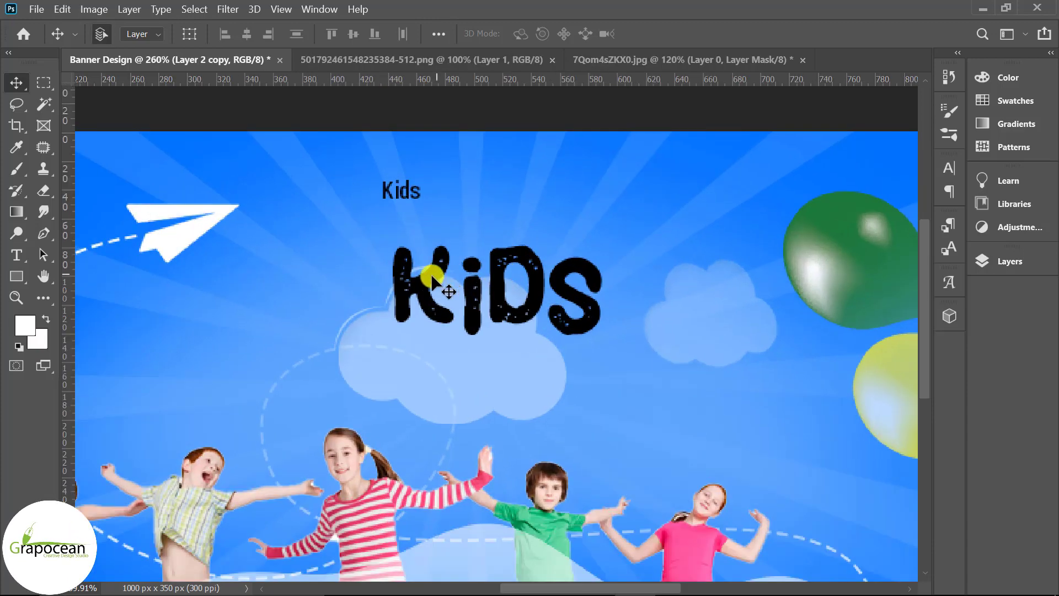
Select the K layer in the Layers panel and bring up its context menu.
{"action": "left_click", "coordinate": [431, 273]}
{"action": "left_click", "coordinate": [1005, 177]}
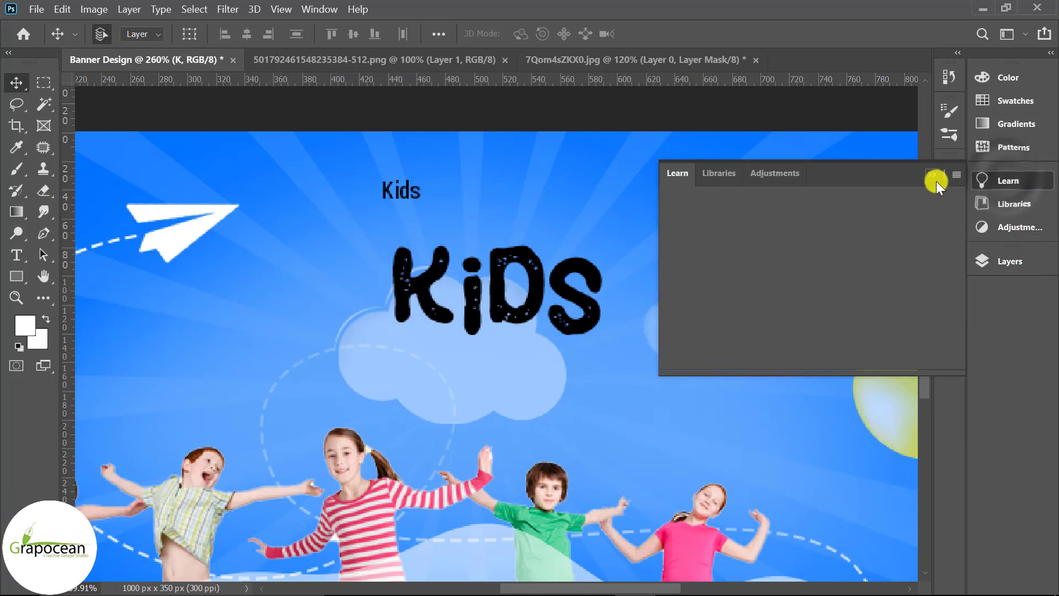
{"action": "left_click", "coordinate": [999, 181]}
{"action": "left_click", "coordinate": [1019, 263]}
{"action": "scroll", "coordinate": [690, 220], "scroll_direction": "down", "scroll_amount": 5}
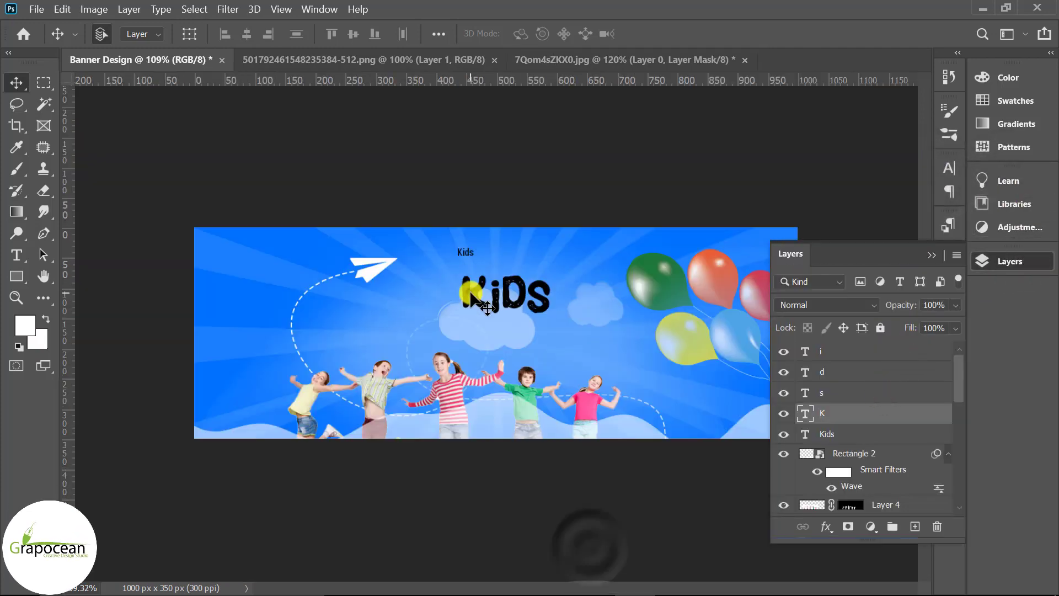
{"action": "right_click", "coordinate": [859, 413]}
Give K a green Color Overlay, Linear-contour drop shadow and white stroke.
{"action": "left_click", "coordinate": [695, 25]}
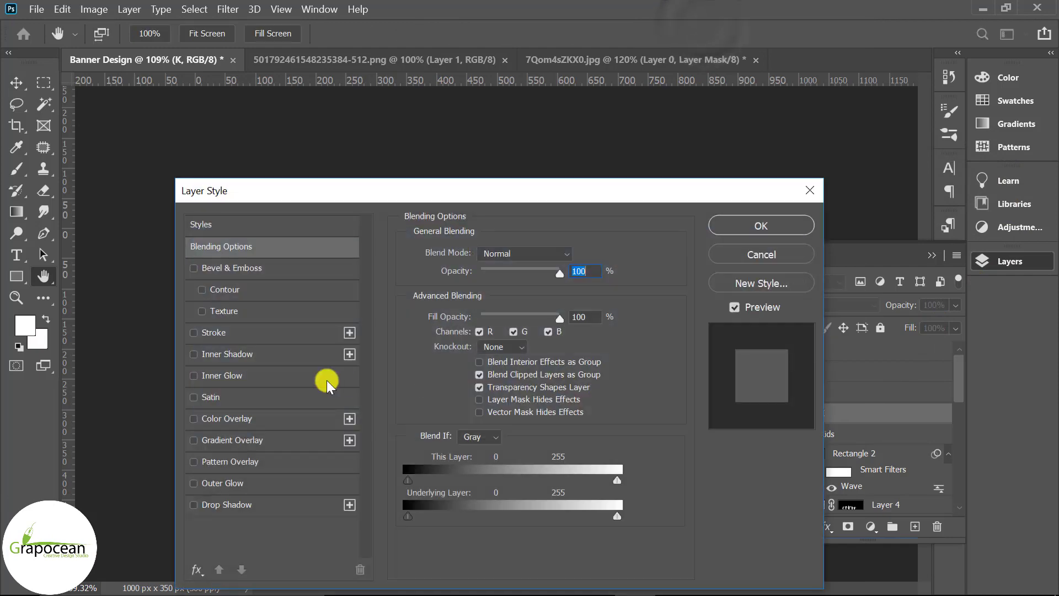
{"action": "left_click", "coordinate": [234, 420]}
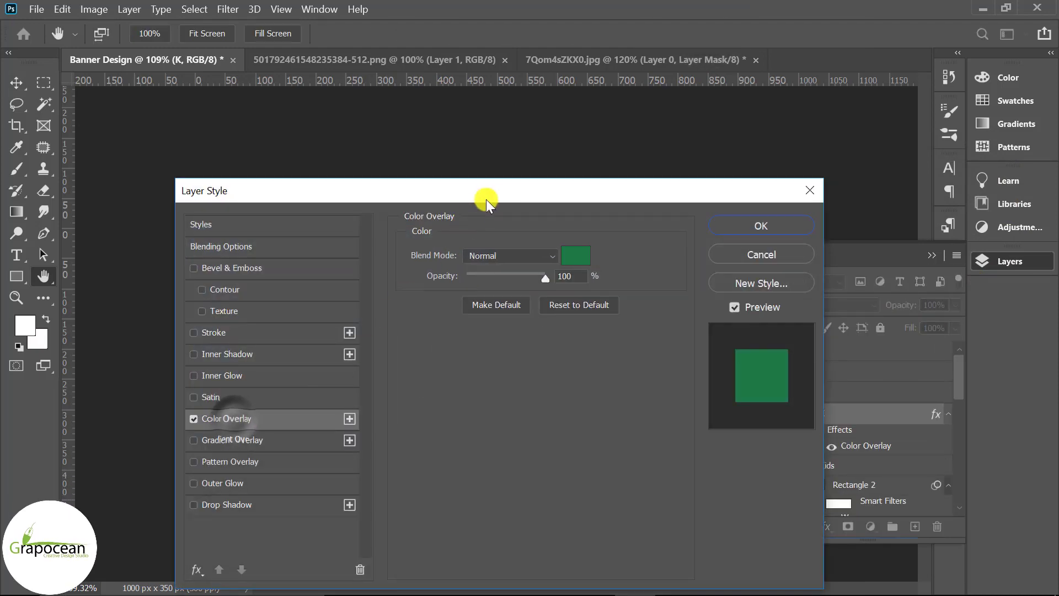
{"action": "mouse_move", "coordinate": [486, 199]}
{"action": "left_mouse_down"}
{"action": "mouse_move", "coordinate": [675, 334]}
{"action": "mouse_move", "coordinate": [831, 210]}
{"action": "mouse_move", "coordinate": [840, 144]}
{"action": "left_mouse_up"}
{"action": "left_click", "coordinate": [591, 448]}
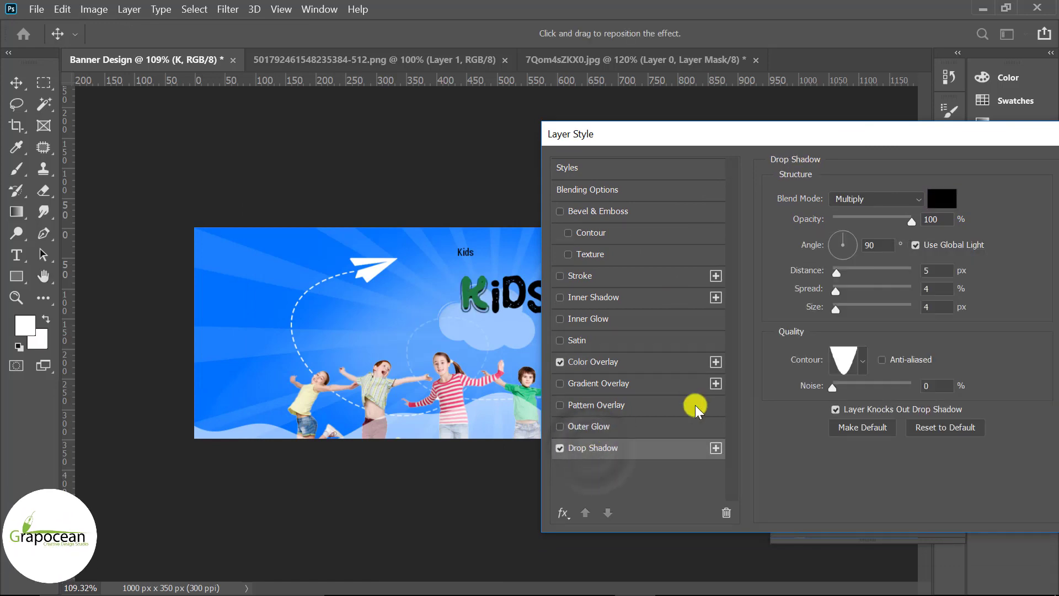
{"action": "left_click", "coordinate": [863, 361]}
{"action": "left_click", "coordinate": [764, 406]}
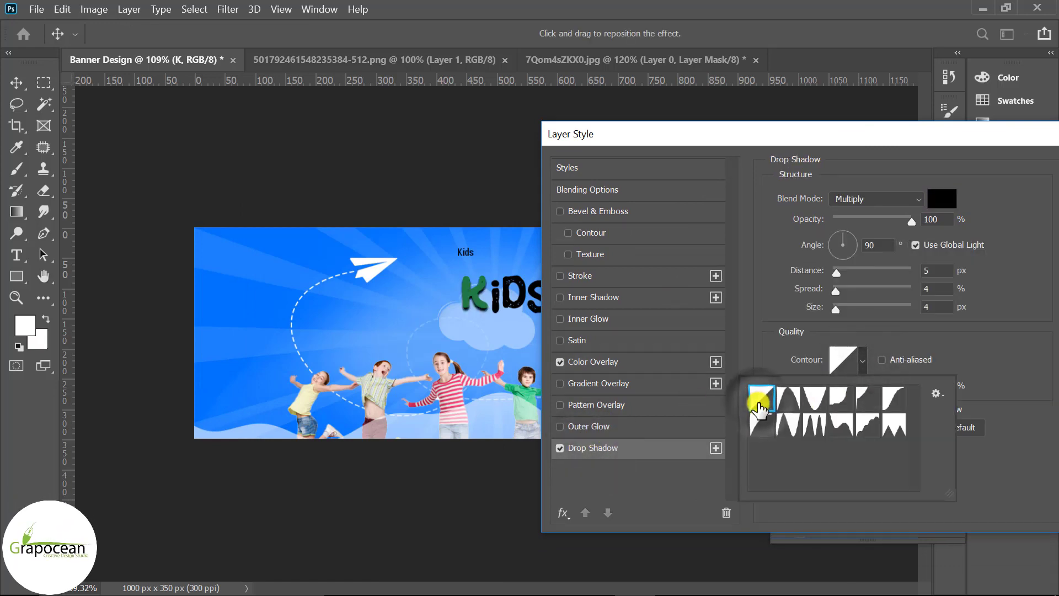
{"action": "left_click", "coordinate": [581, 274]}
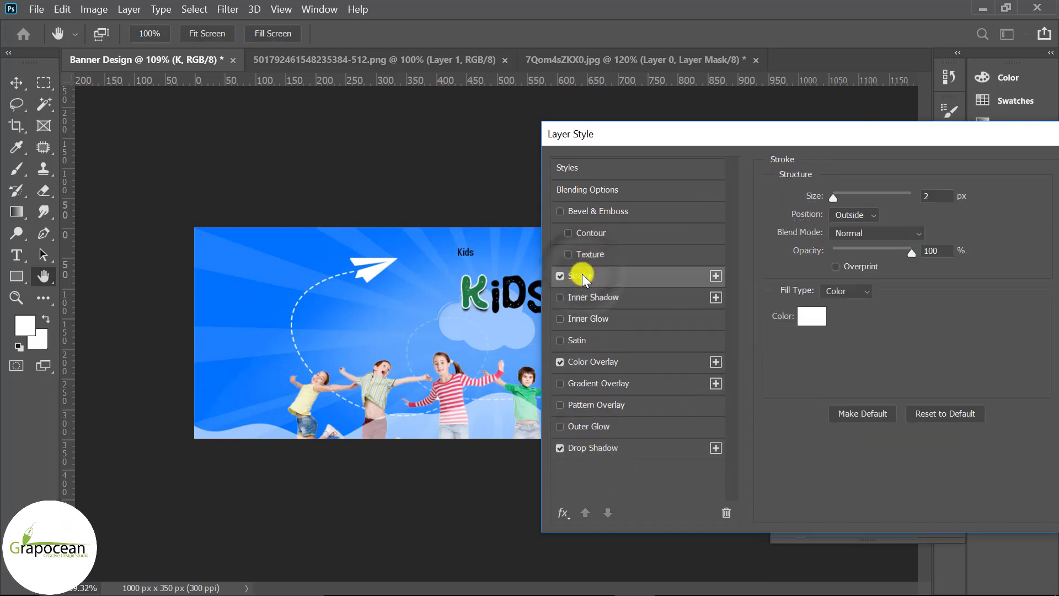
{"action": "mouse_move", "coordinate": [728, 143]}
{"action": "left_mouse_down"}
{"action": "mouse_move", "coordinate": [746, 169]}
{"action": "mouse_move", "coordinate": [399, 360]}
{"action": "left_mouse_up"}
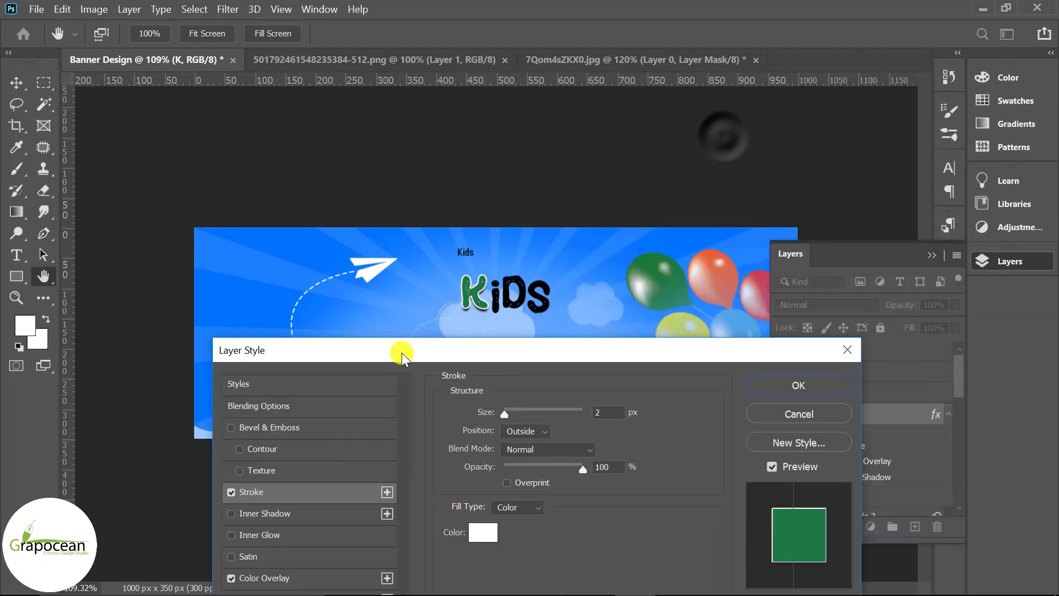
{"action": "left_click", "coordinate": [784, 385]}
Copy K's layer effects onto the i letter, with a white overlay colour.
{"action": "key", "text": "v"}
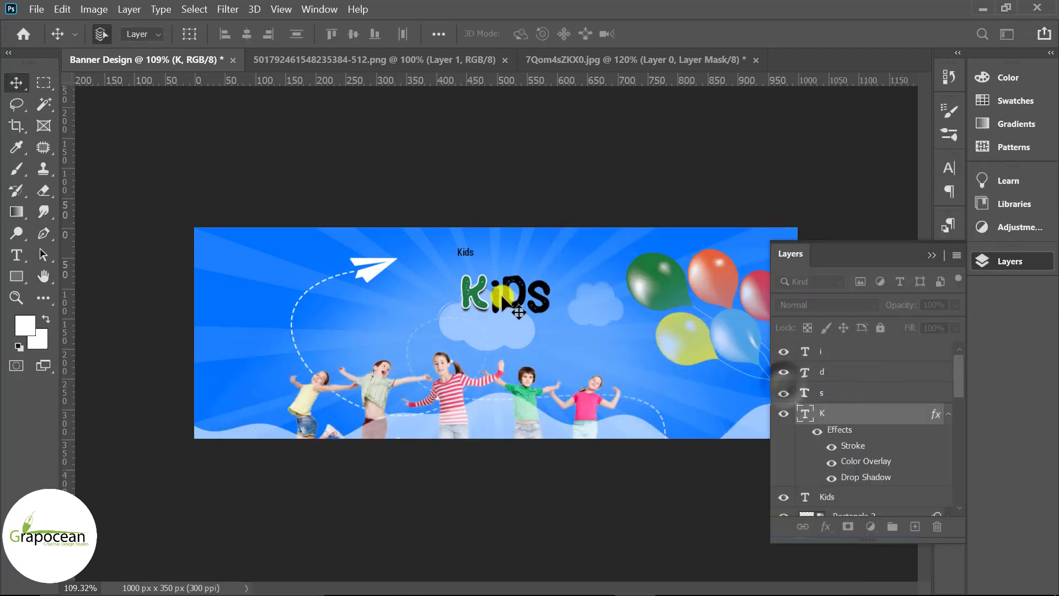
{"action": "left_click", "coordinate": [510, 294]}
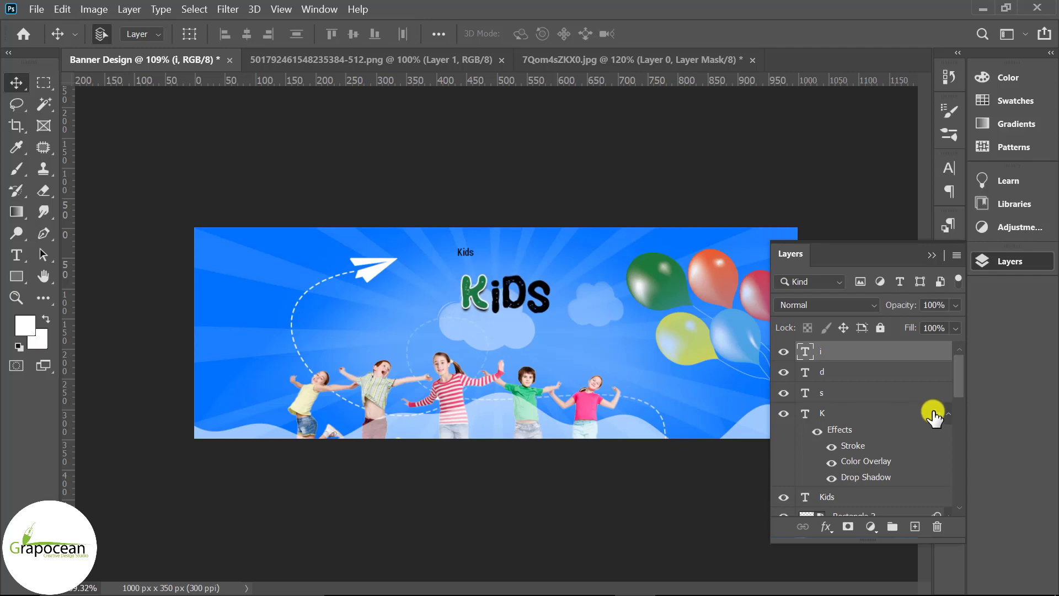
{"action": "left_click_drag", "start_coordinate": [933, 416], "coordinate": [906, 351]}
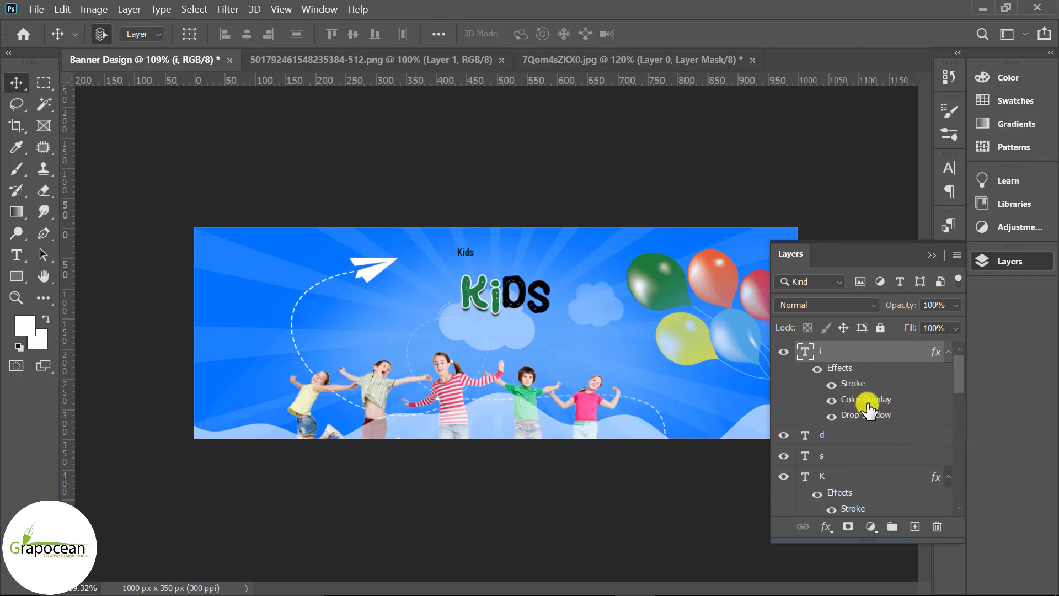
{"action": "double_click", "coordinate": [871, 400]}
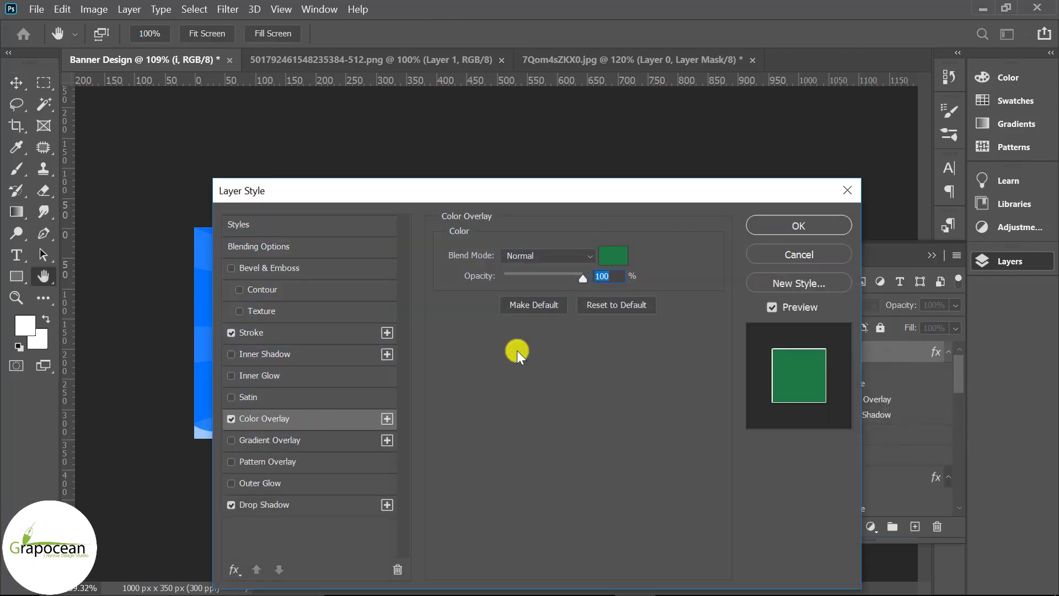
{"action": "left_click", "coordinate": [613, 255]}
{"action": "left_click", "coordinate": [397, 196]}
{"action": "left_click", "coordinate": [899, 300]}
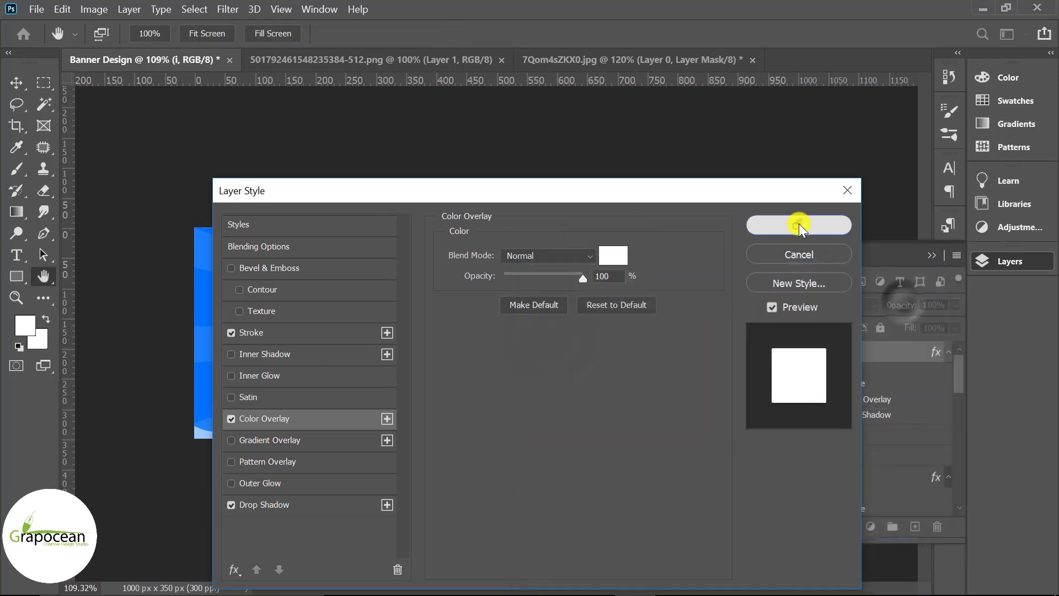
{"action": "left_click", "coordinate": [799, 224]}
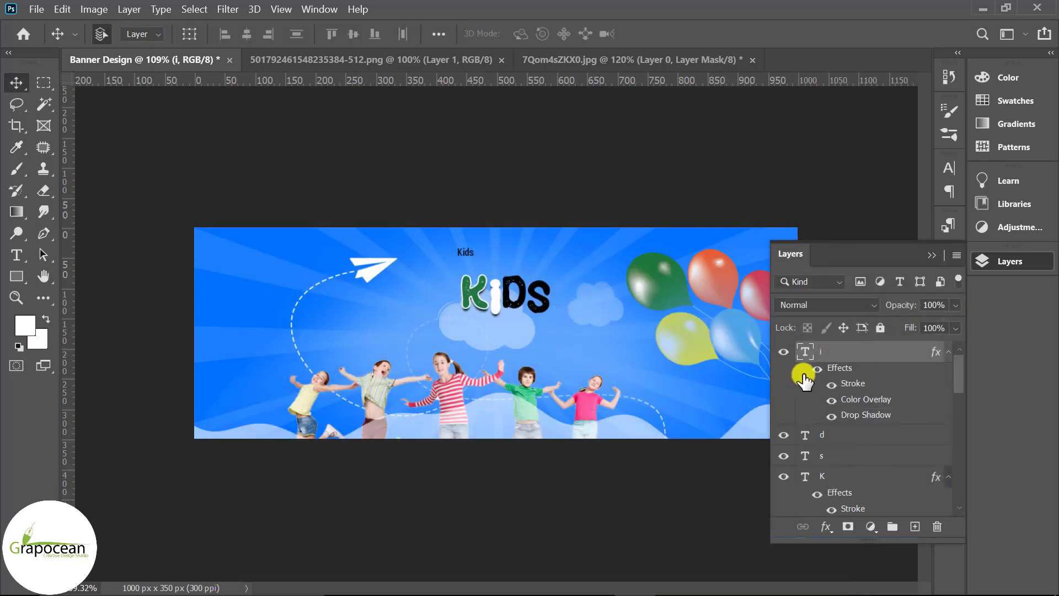
Change the i letter's Color Overlay to a bright red sampled from the balloon.
{"action": "double_click", "coordinate": [876, 407]}
{"action": "left_click_drag", "start_coordinate": [498, 194], "coordinate": [571, 404]}
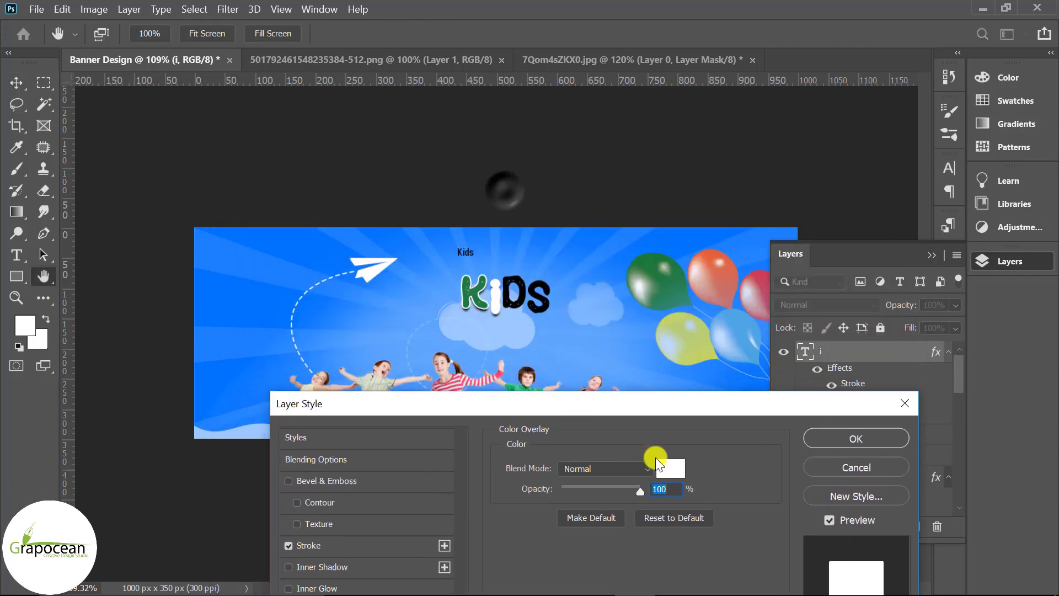
{"action": "left_click", "coordinate": [671, 468]}
{"action": "left_click_drag", "start_coordinate": [730, 298], "coordinate": [730, 365]}
{"action": "left_click", "coordinate": [767, 272]}
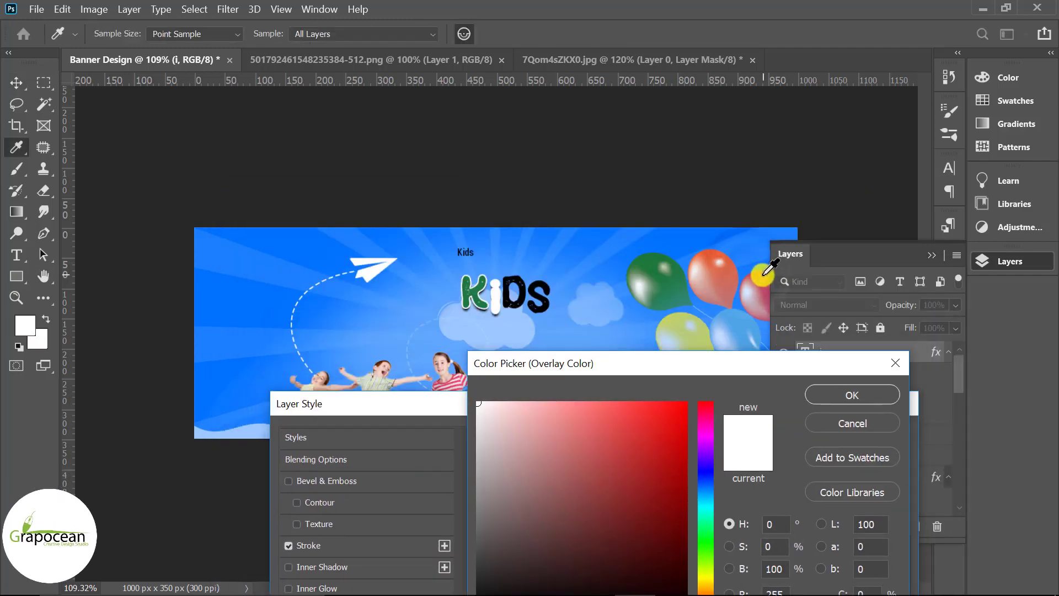
{"action": "left_click_drag", "start_coordinate": [676, 411], "coordinate": [735, 370]}
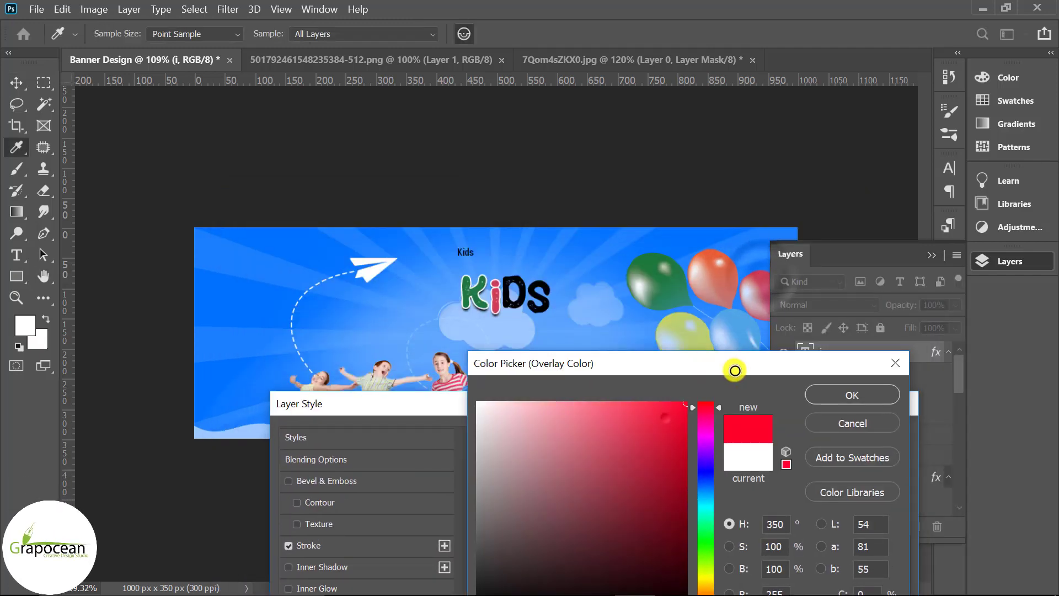
{"action": "left_click", "coordinate": [853, 395]}
{"action": "left_click", "coordinate": [880, 415]}
Copy the layer effects onto the d letter, then from d onto s.
{"action": "key", "text": "v"}
{"action": "left_click", "coordinate": [524, 298]}
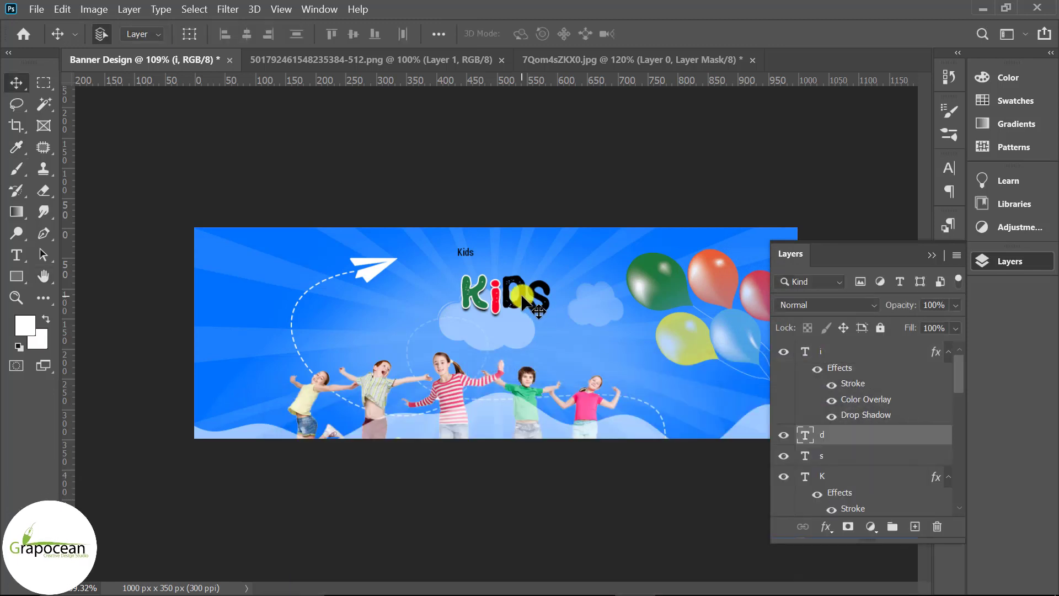
{"action": "left_click_drag", "start_coordinate": [935, 476], "coordinate": [929, 442]}
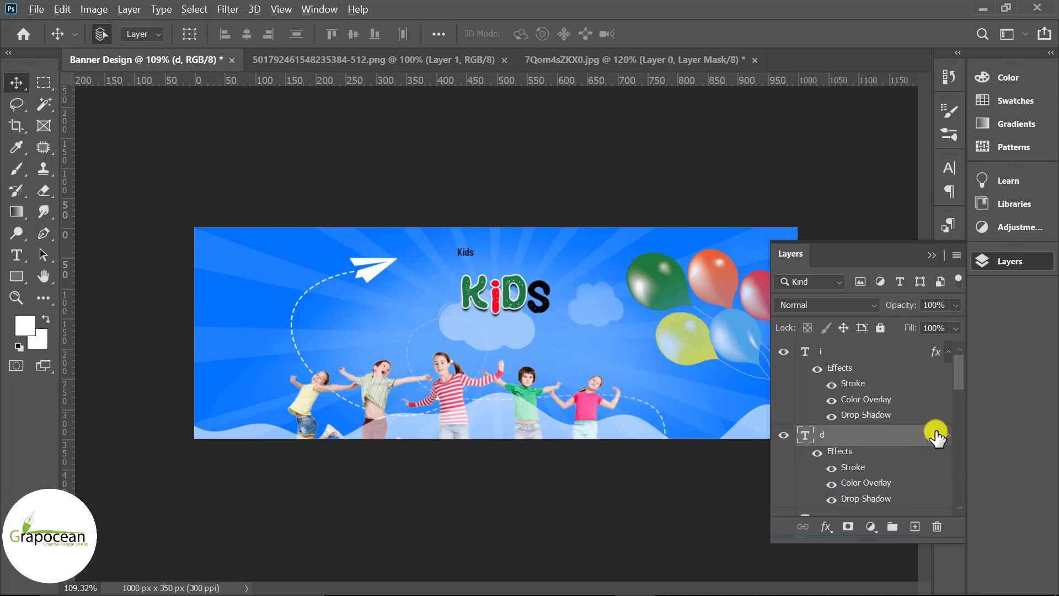
{"action": "scroll", "coordinate": [937, 437], "scroll_direction": "down", "scroll_amount": 3}
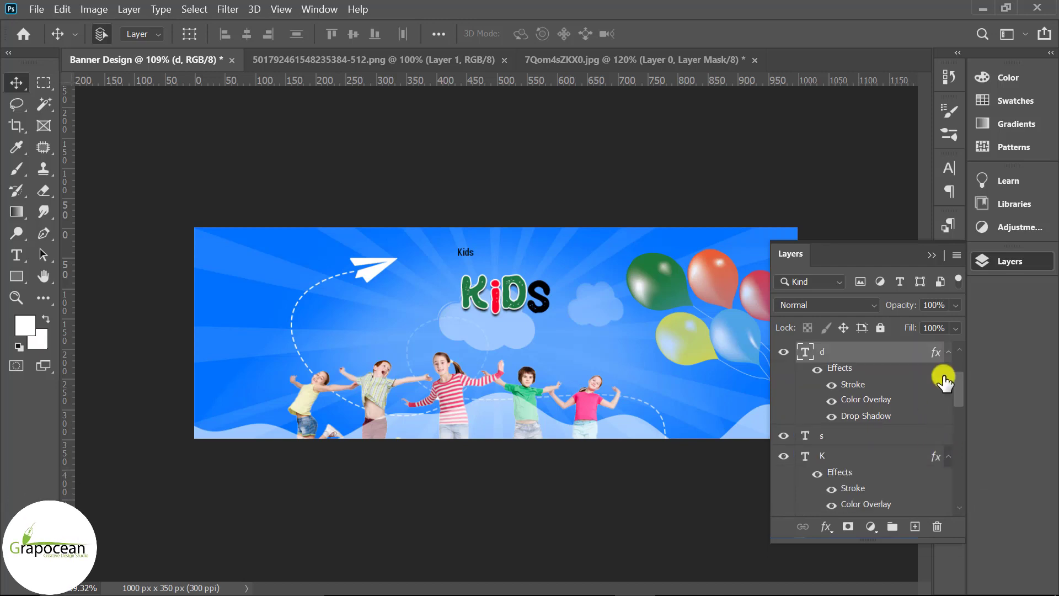
{"action": "left_click_drag", "start_coordinate": [943, 381], "coordinate": [925, 434]}
{"action": "key", "text": "ctrl+minus"}
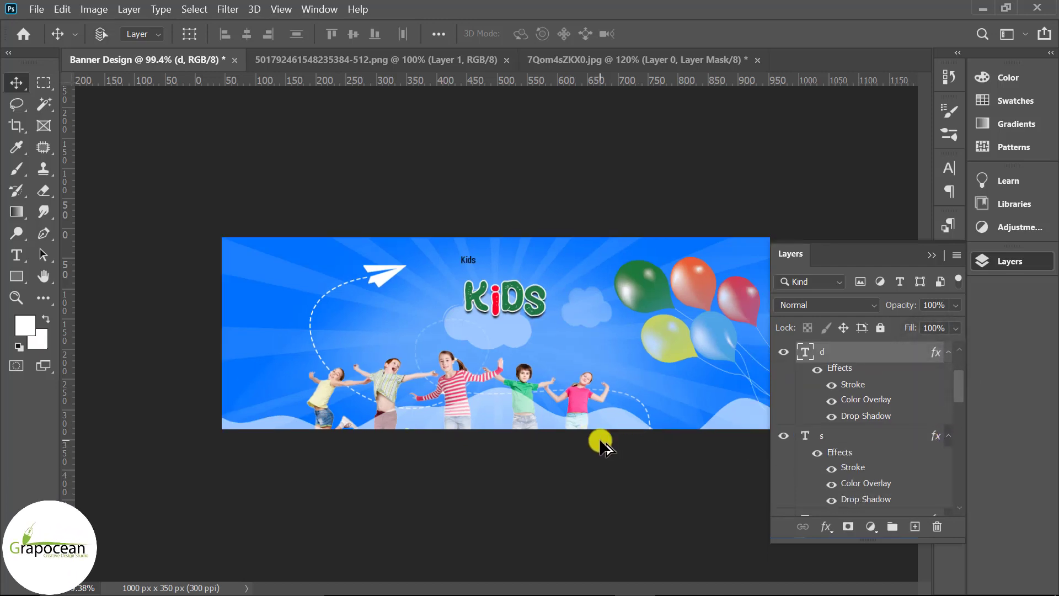
{"action": "scroll", "coordinate": [604, 446], "scroll_direction": "down", "scroll_amount": 2}
{"action": "scroll", "coordinate": [525, 421], "scroll_direction": "up", "scroll_amount": 3}
{"action": "scroll", "coordinate": [872, 359], "scroll_direction": "up", "scroll_amount": 1}
{"action": "scroll", "coordinate": [557, 438], "scroll_direction": "down", "scroll_amount": 3}
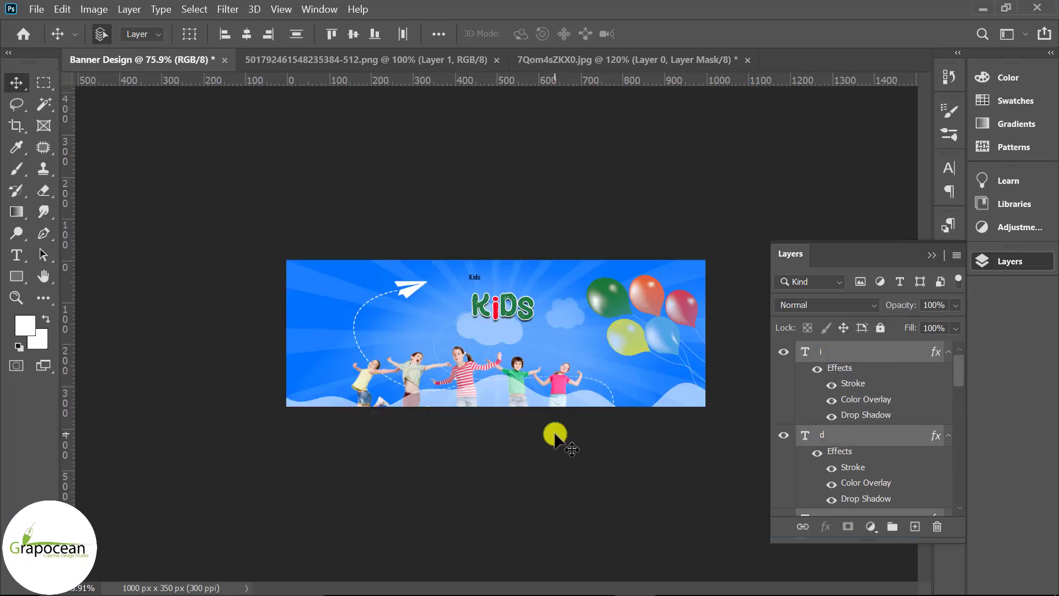
{"action": "scroll", "coordinate": [530, 331], "scroll_direction": "up", "scroll_amount": 1}
{"action": "scroll", "coordinate": [531, 323], "scroll_direction": "up", "scroll_amount": 2}
{"action": "scroll", "coordinate": [531, 323], "scroll_direction": "up", "scroll_amount": 2}
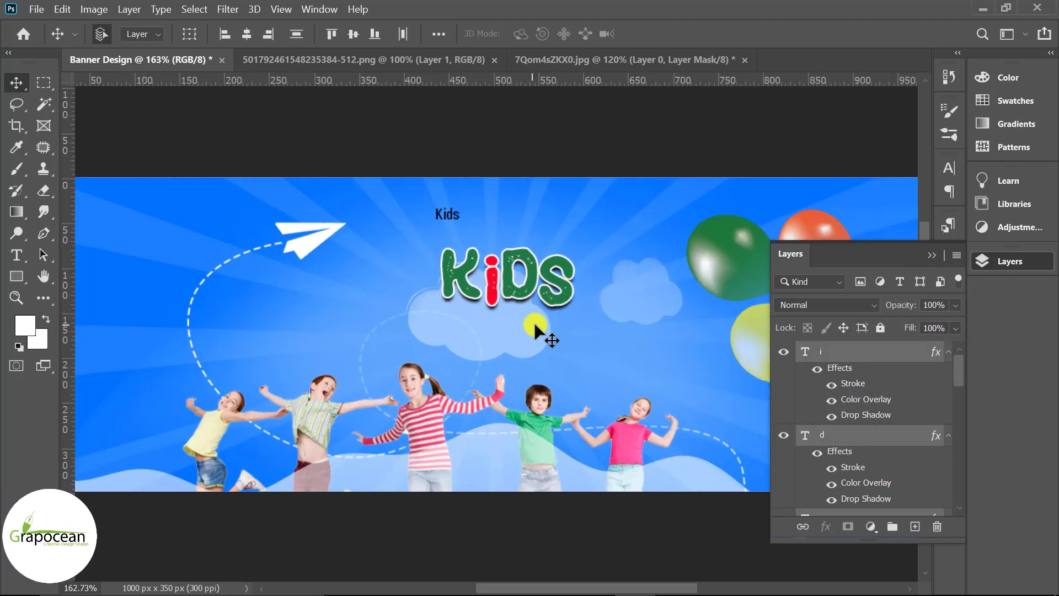
Reposition the KiDS title and scale it up to about 150%.
{"action": "key", "text": "ctrl+t"}
{"action": "mouse_move", "coordinate": [610, 300]}
{"action": "left_mouse_down"}
{"action": "mouse_move", "coordinate": [594, 329]}
{"action": "mouse_move", "coordinate": [597, 264]}
{"action": "left_mouse_up"}
{"action": "mouse_move", "coordinate": [545, 286]}
{"action": "left_mouse_down"}
{"action": "mouse_move", "coordinate": [501, 290]}
{"action": "mouse_move", "coordinate": [585, 313]}
{"action": "mouse_move", "coordinate": [537, 282]}
{"action": "left_mouse_up"}
{"action": "left_click", "coordinate": [783, 45]}
{"action": "key", "text": "ctrl+0"}
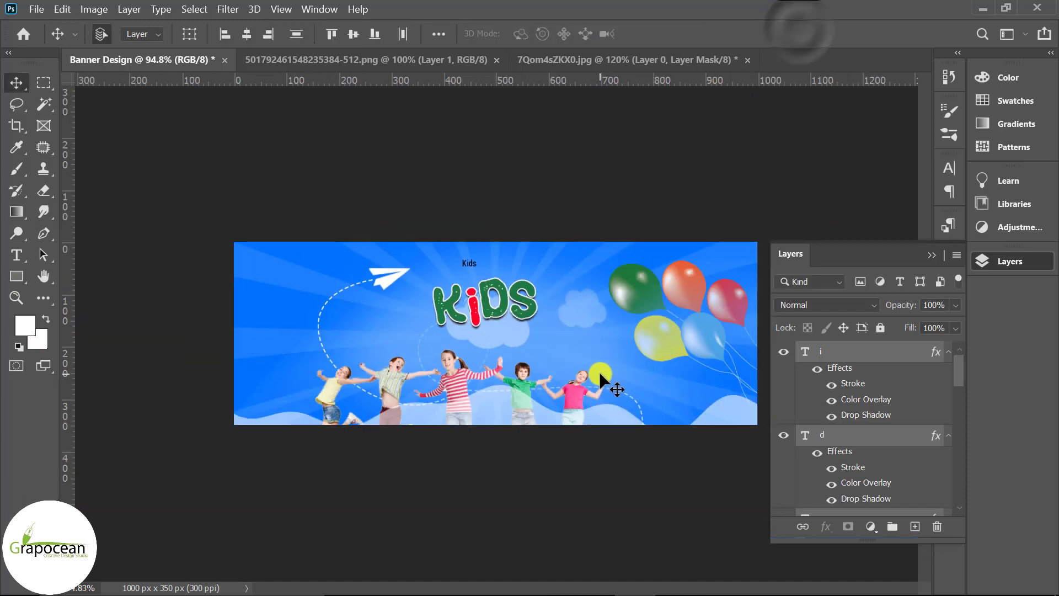
{"action": "scroll", "coordinate": [513, 354], "scroll_direction": "up", "scroll_amount": 2}
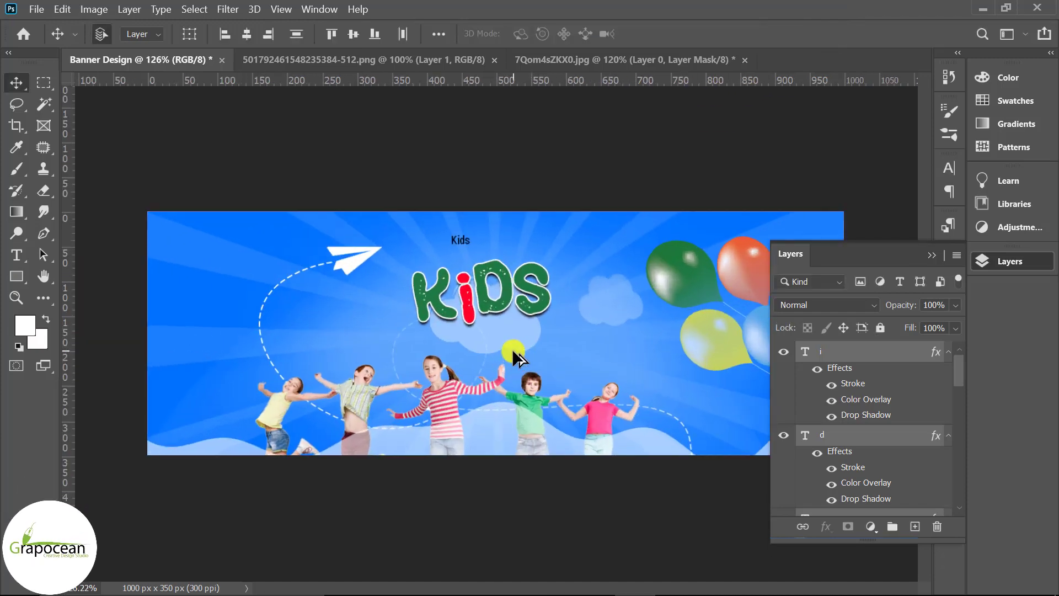
Type 'Education' below the KiDS title and set it in Apple Butter.
{"action": "left_click", "coordinate": [17, 255]}
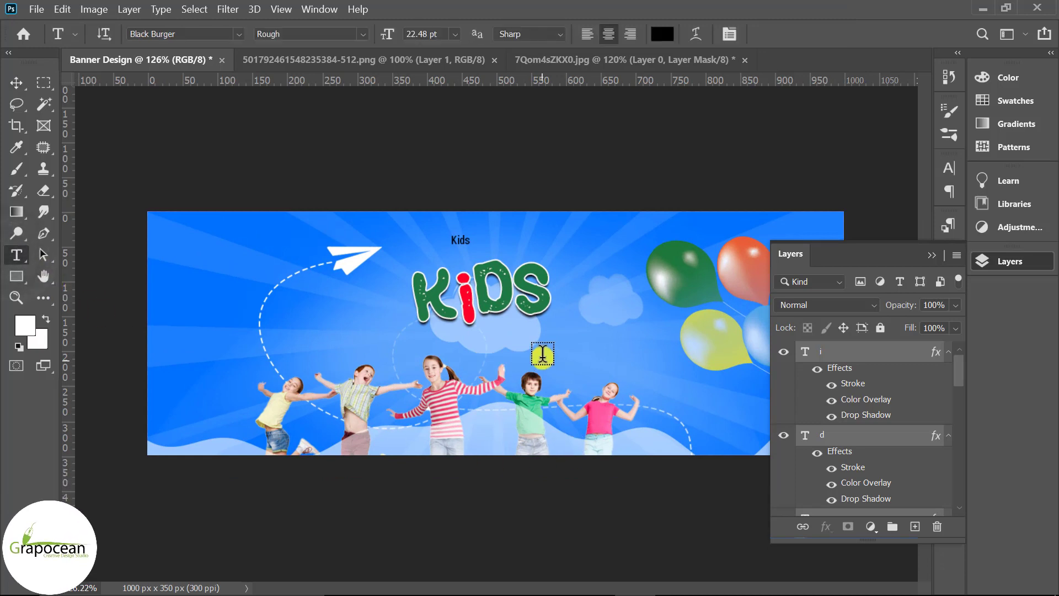
{"action": "left_click", "coordinate": [542, 356]}
{"action": "key", "text": "BackSpace"}
{"action": "type", "text": "E"}
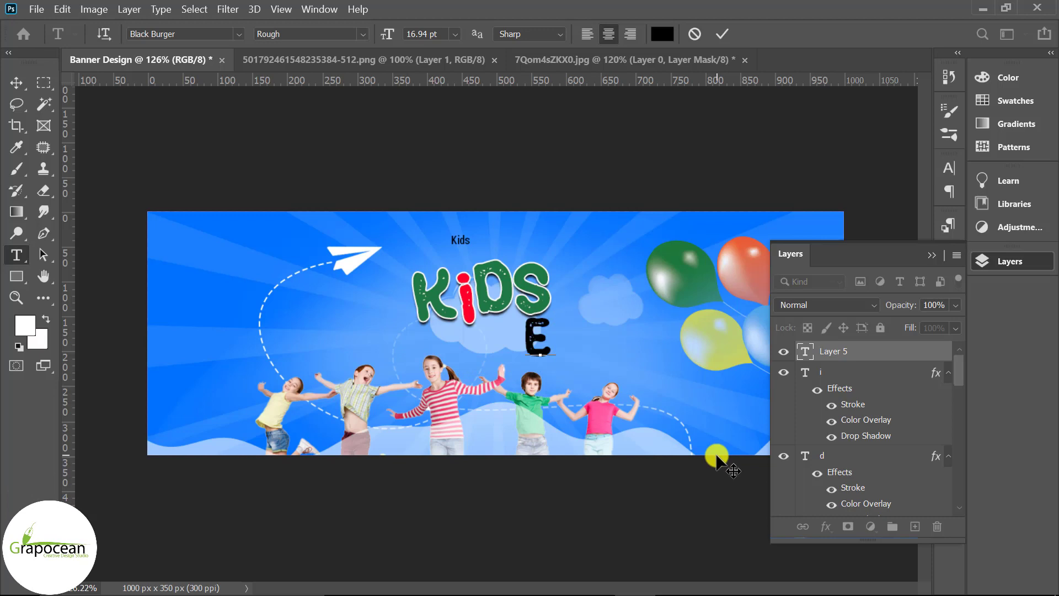
{"action": "type", "text": "Dca"}
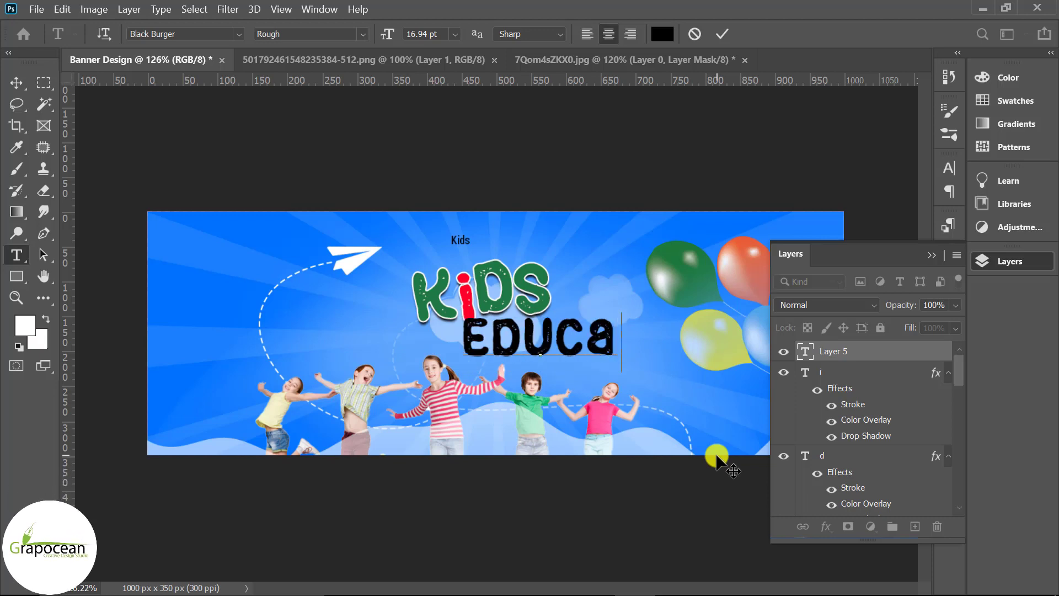
{"action": "type", "text": "tion"}
{"action": "left_click_drag", "start_coordinate": [667, 336], "coordinate": [210, 89]}
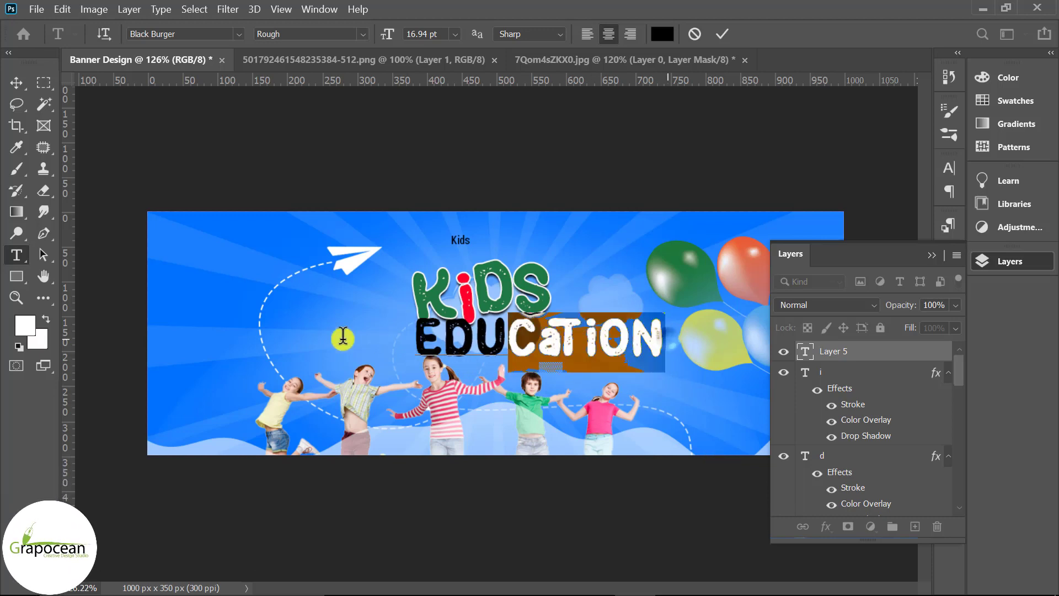
{"action": "left_click", "coordinate": [237, 35]}
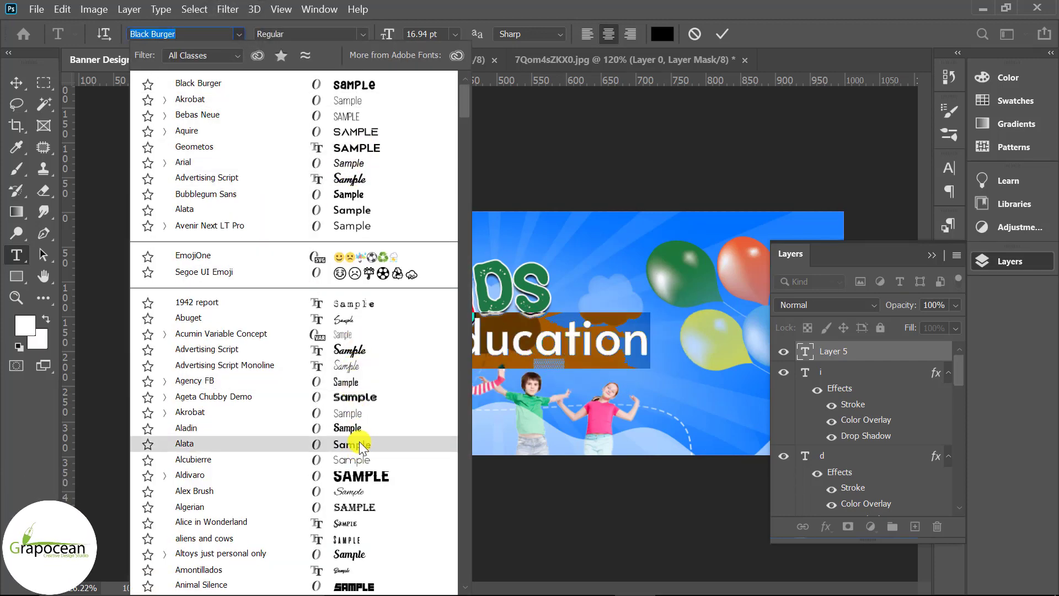
{"action": "scroll", "coordinate": [368, 496], "scroll_direction": "down", "scroll_amount": 2}
{"action": "scroll", "coordinate": [368, 511], "scroll_direction": "down", "scroll_amount": 1}
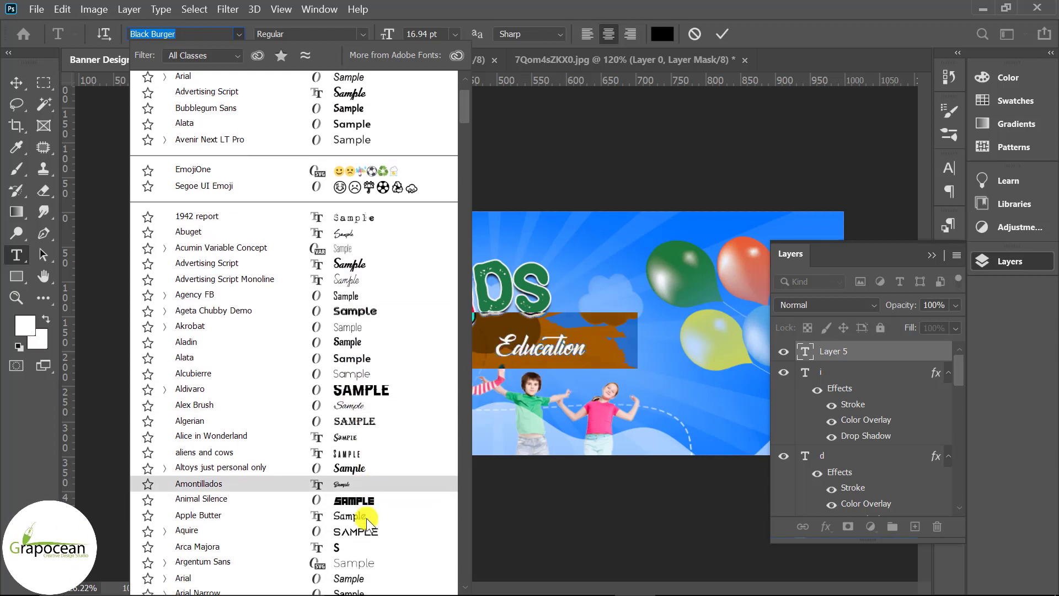
{"action": "left_click", "coordinate": [366, 516]}
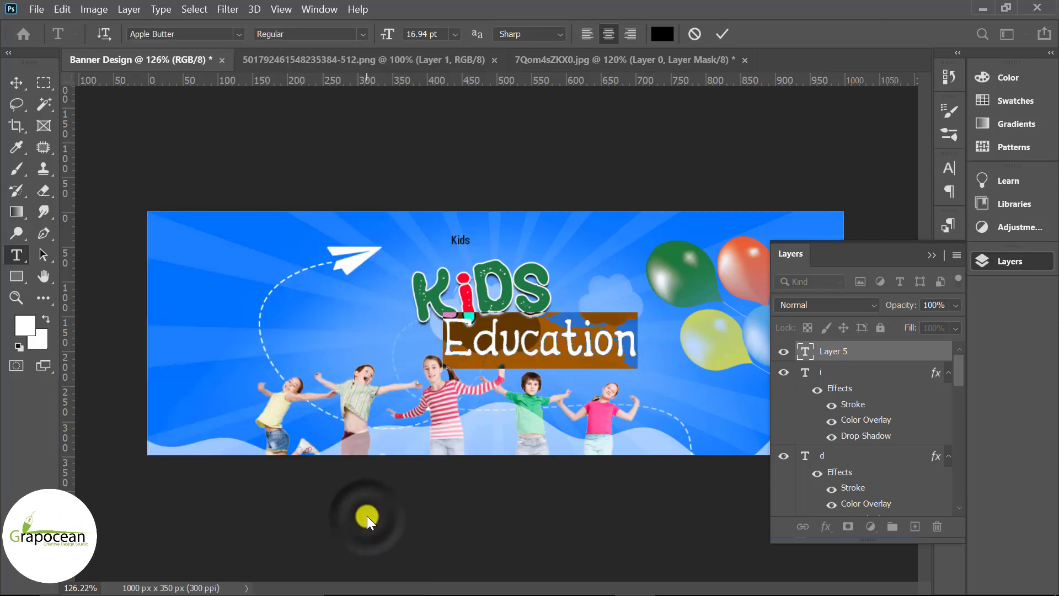
Shrink the Education text to about 10 pt, colour it #ffffff, and nudge it up under the title.
{"action": "left_click_drag", "start_coordinate": [384, 37], "coordinate": [385, 39]}
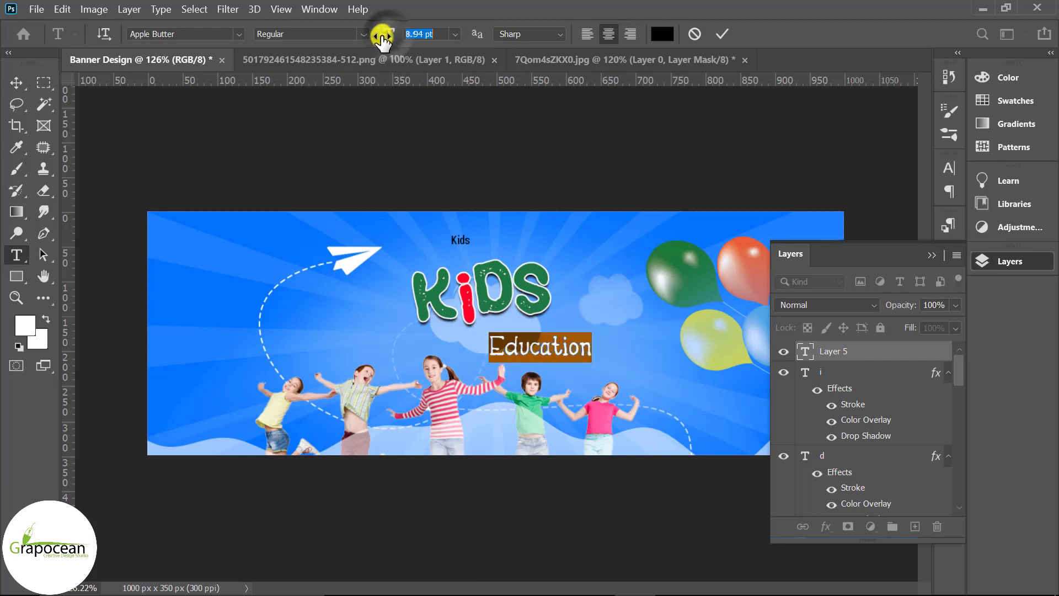
{"action": "left_click", "coordinate": [660, 36]}
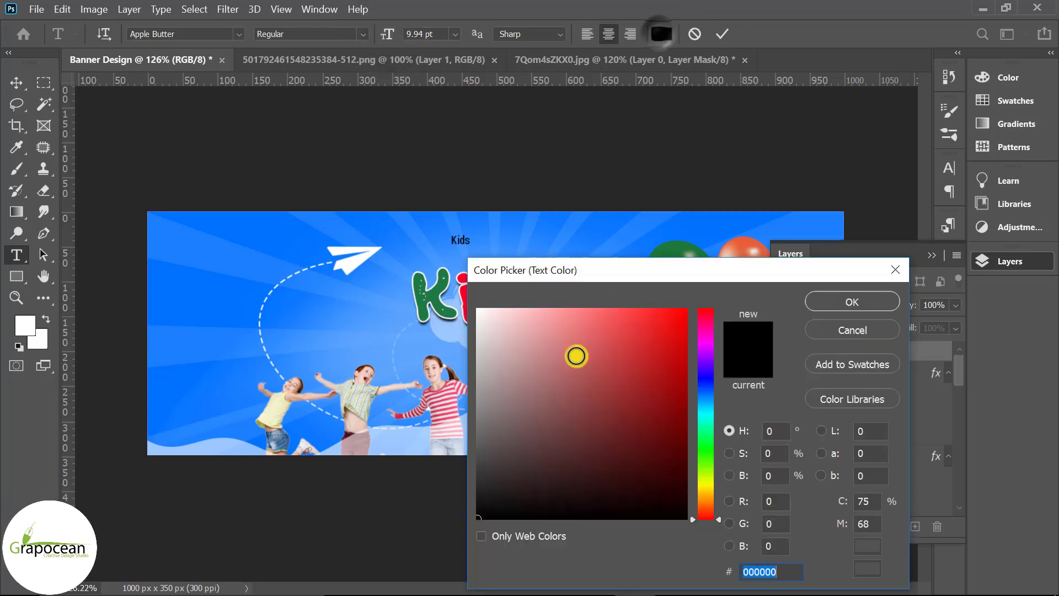
{"action": "type", "text": "ffffff"}
{"action": "mouse_move", "coordinate": [644, 276]}
{"action": "left_mouse_down"}
{"action": "mouse_move", "coordinate": [812, 447]}
{"action": "mouse_move", "coordinate": [529, 463]}
{"action": "left_mouse_up"}
{"action": "left_click", "coordinate": [704, 483]}
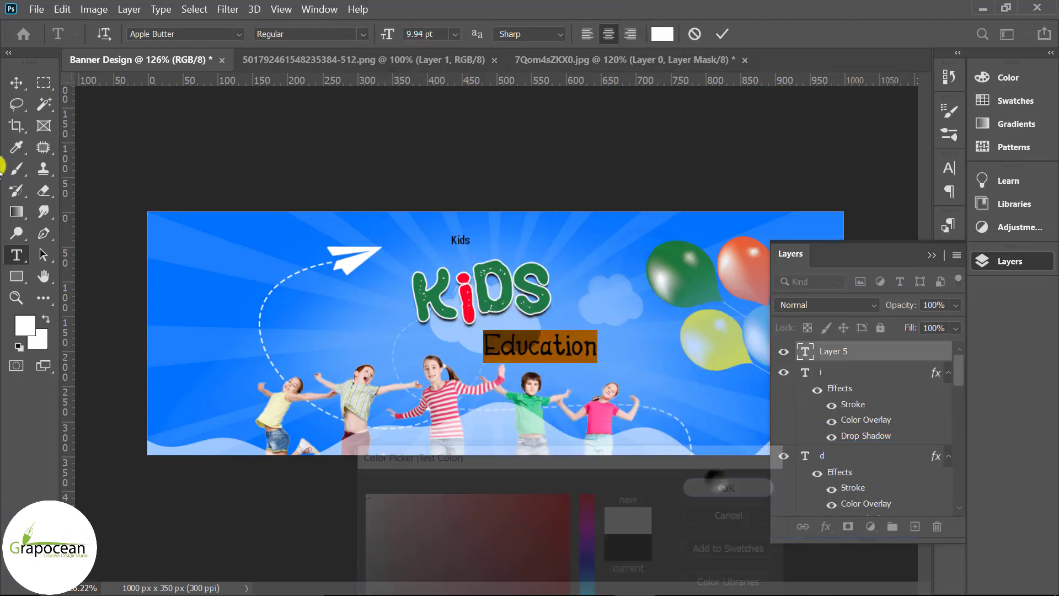
{"action": "left_click", "coordinate": [16, 82]}
{"action": "left_click_drag", "start_coordinate": [572, 343], "coordinate": [573, 331]}
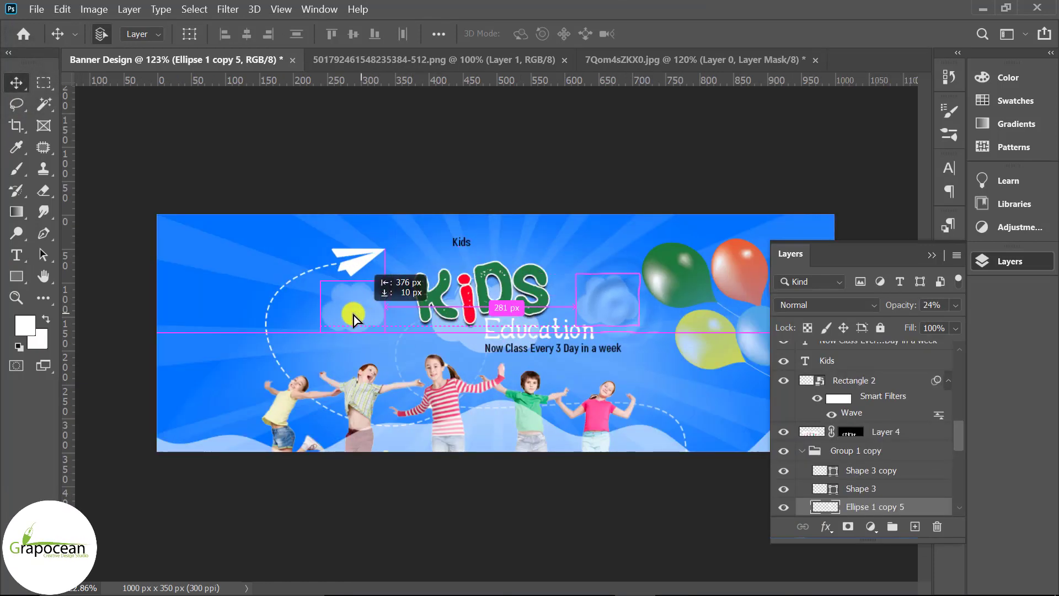
Place two soft cloud copies in the left sky and resize the faint one.
{"action": "mouse_move", "coordinate": [521, 310]}
{"action": "left_mouse_down"}
{"action": "mouse_move", "coordinate": [303, 296]}
{"action": "mouse_move", "coordinate": [519, 425]}
{"action": "mouse_move", "coordinate": [437, 392]}
{"action": "left_mouse_up"}
{"action": "scroll", "coordinate": [438, 394], "scroll_direction": "down", "scroll_amount": 3}
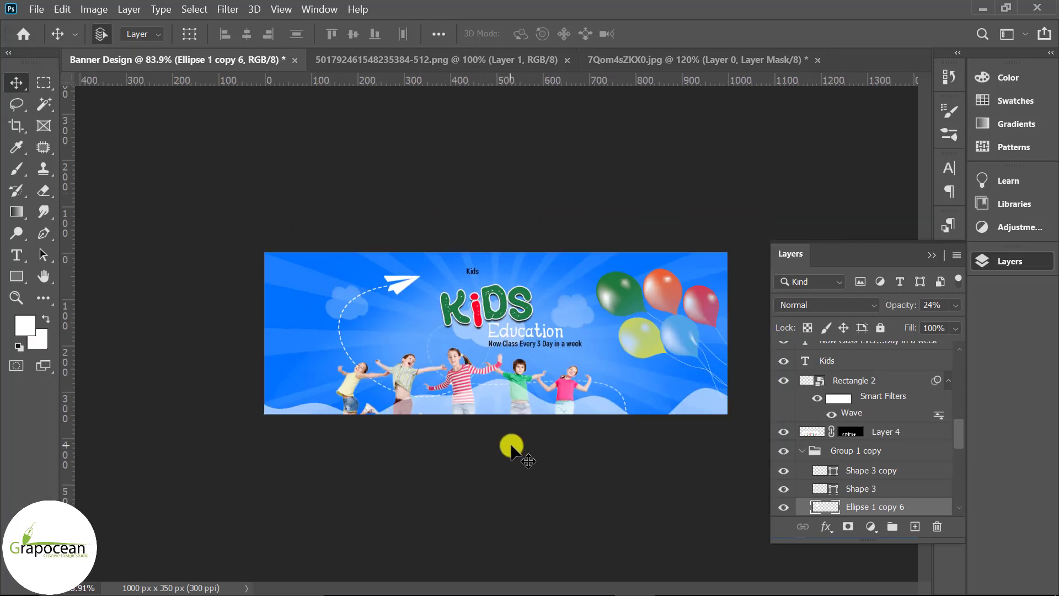
{"action": "scroll", "coordinate": [359, 348], "scroll_direction": "up", "scroll_amount": 3}
{"action": "mouse_move", "coordinate": [313, 303]}
{"action": "left_mouse_down"}
{"action": "mouse_move", "coordinate": [315, 338]}
{"action": "mouse_move", "coordinate": [393, 365]}
{"action": "left_mouse_up"}
{"action": "key", "text": "ctrl+t"}
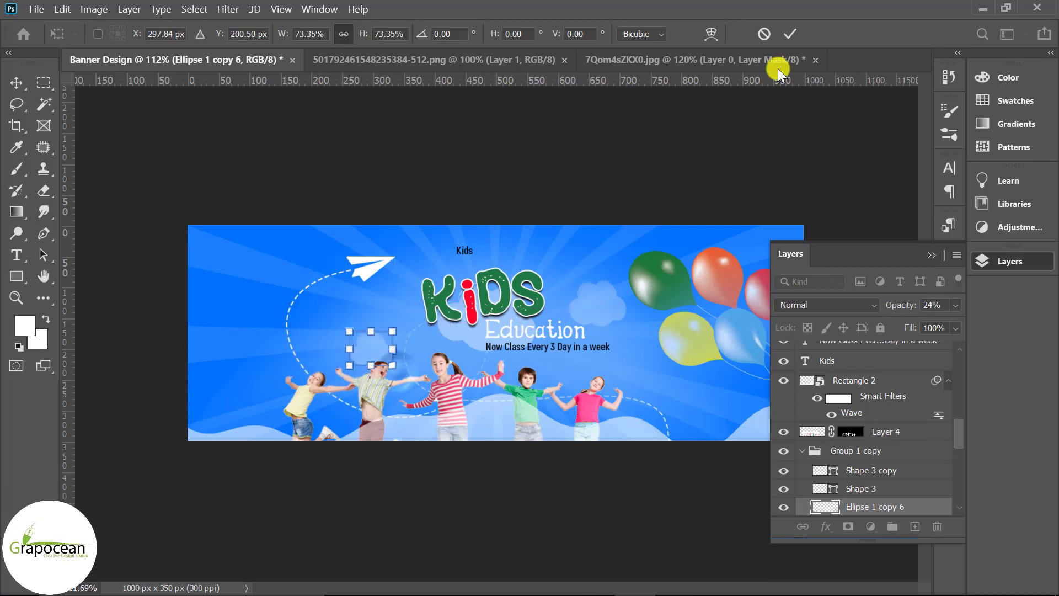
{"action": "left_click", "coordinate": [790, 34]}
{"action": "scroll", "coordinate": [515, 480], "scroll_direction": "down", "scroll_amount": 3}
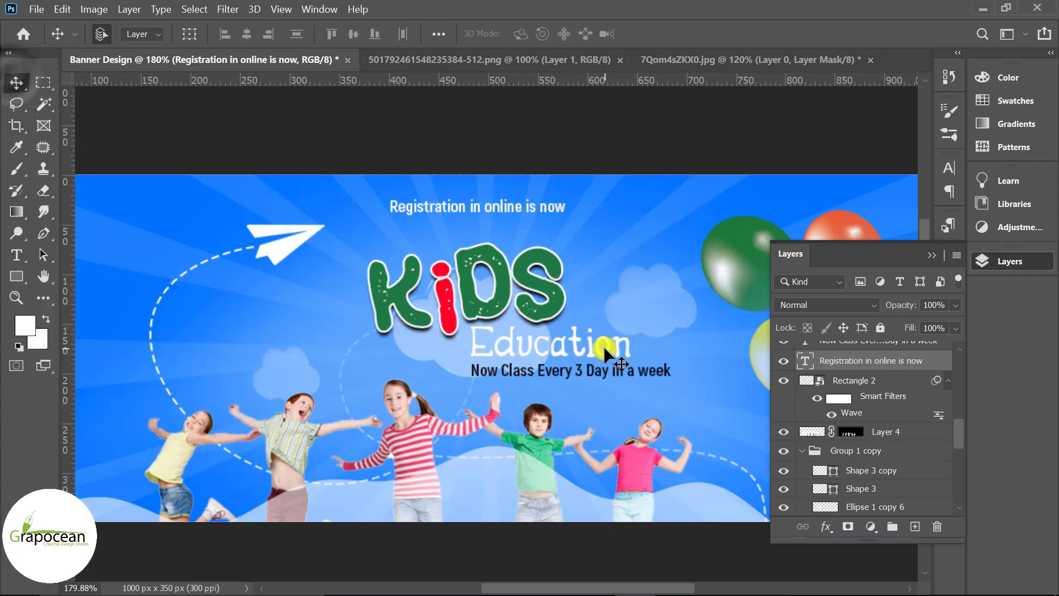
Copy the Education text beside the Registration line and retype it as the 500$ price.
{"action": "mouse_move", "coordinate": [603, 346]}
{"action": "left_mouse_down"}
{"action": "mouse_move", "coordinate": [669, 209]}
{"action": "mouse_move", "coordinate": [700, 214]}
{"action": "left_mouse_up"}
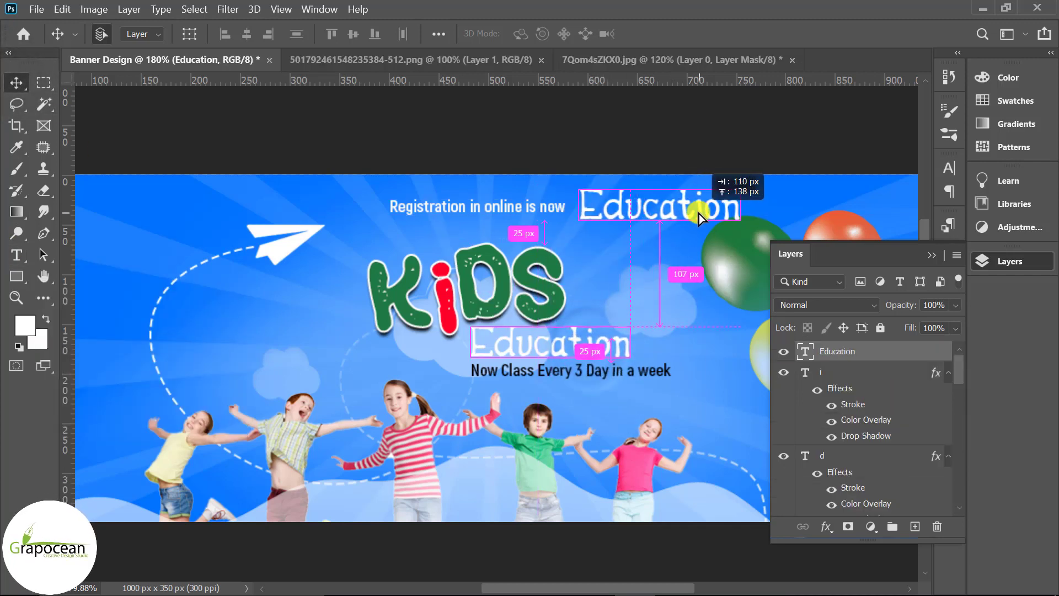
{"action": "left_click", "coordinate": [16, 254]}
{"action": "left_click_drag", "start_coordinate": [578, 203], "coordinate": [930, 230]}
{"action": "key", "text": "BackSpace"}
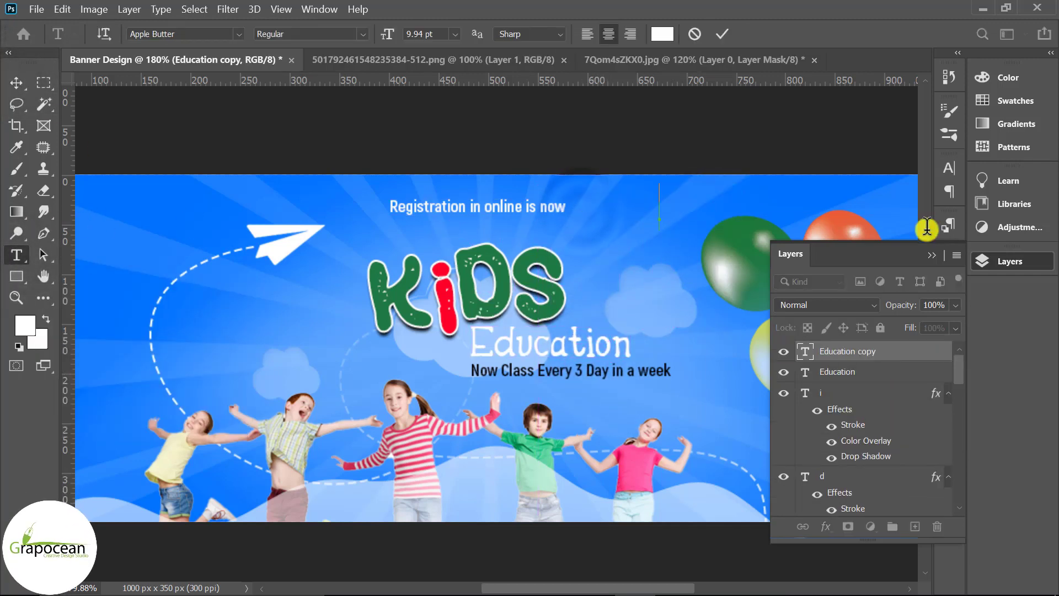
{"action": "type", "text": "500$"}
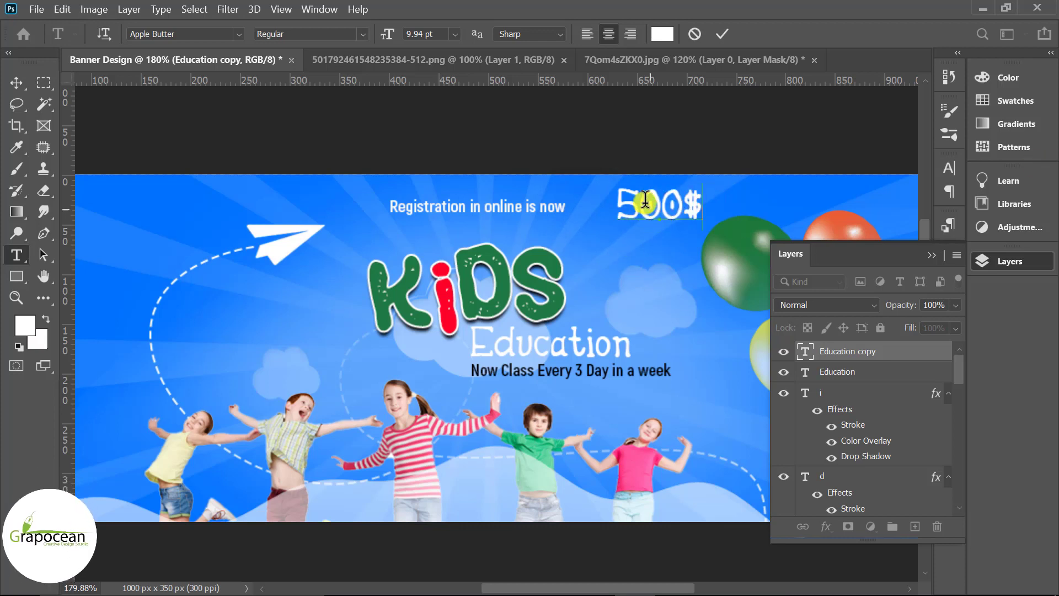
Change the 500$ price's font, make it bold, and nudge it into place.
{"action": "left_click_drag", "start_coordinate": [645, 204], "coordinate": [701, 205]}
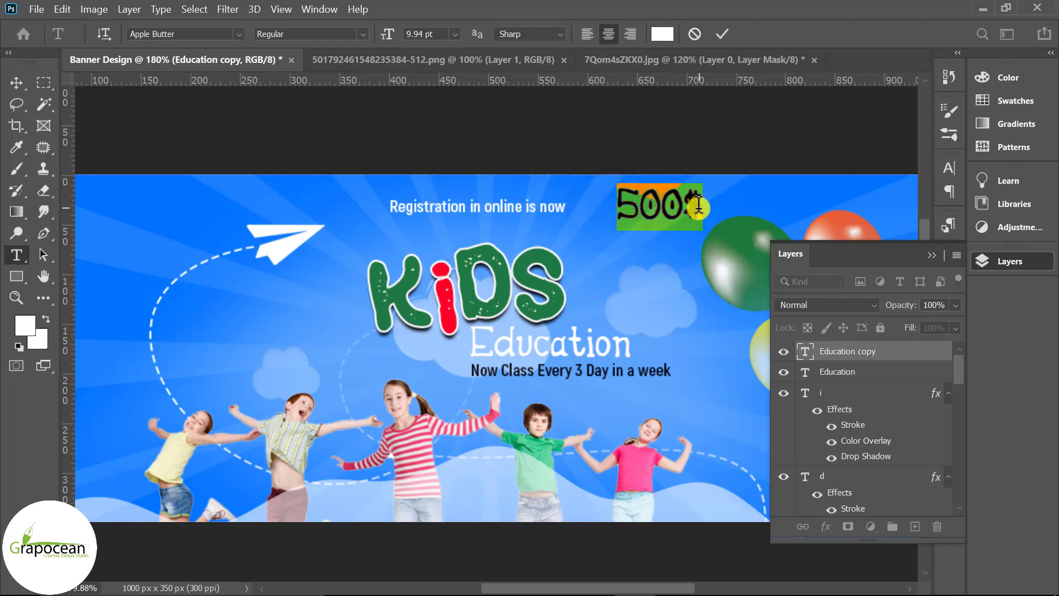
{"action": "left_click", "coordinate": [207, 34]}
{"action": "key", "text": "Up"}
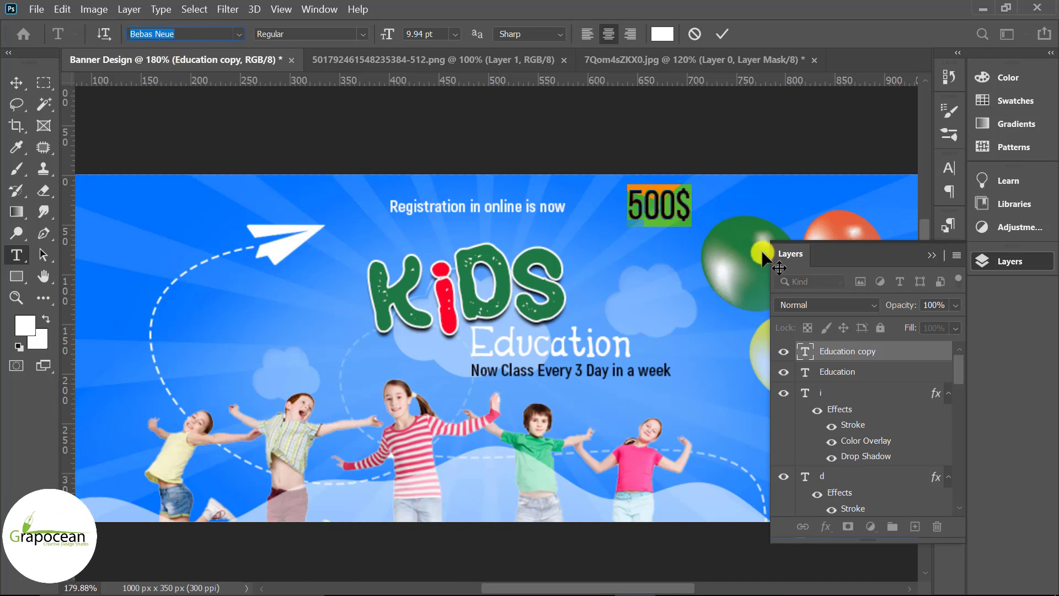
{"action": "left_click", "coordinate": [658, 203]}
{"action": "double_click", "coordinate": [674, 207]}
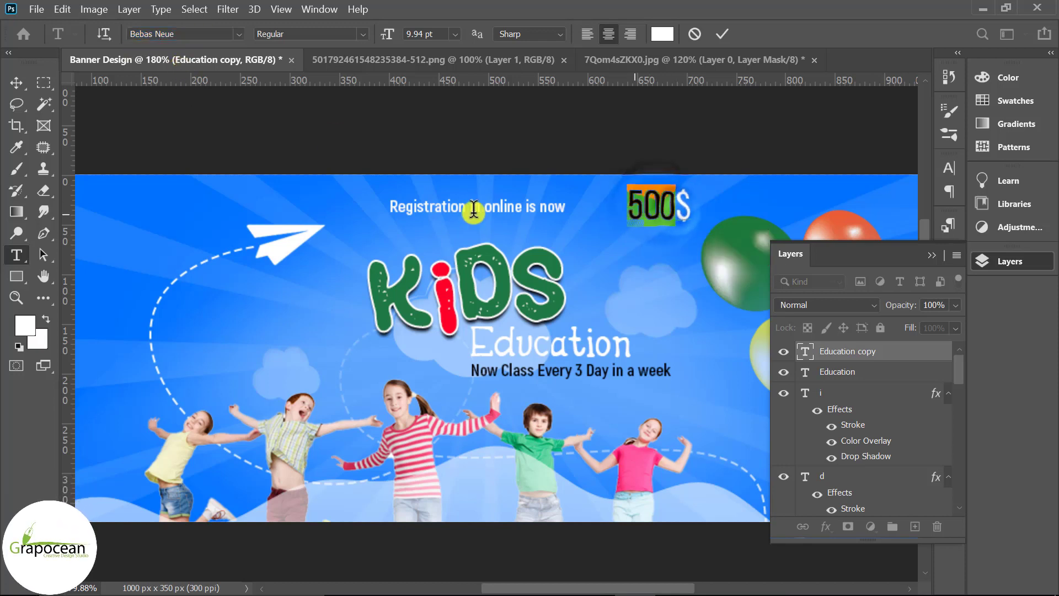
{"action": "left_click", "coordinate": [359, 35]}
{"action": "left_click", "coordinate": [329, 88]}
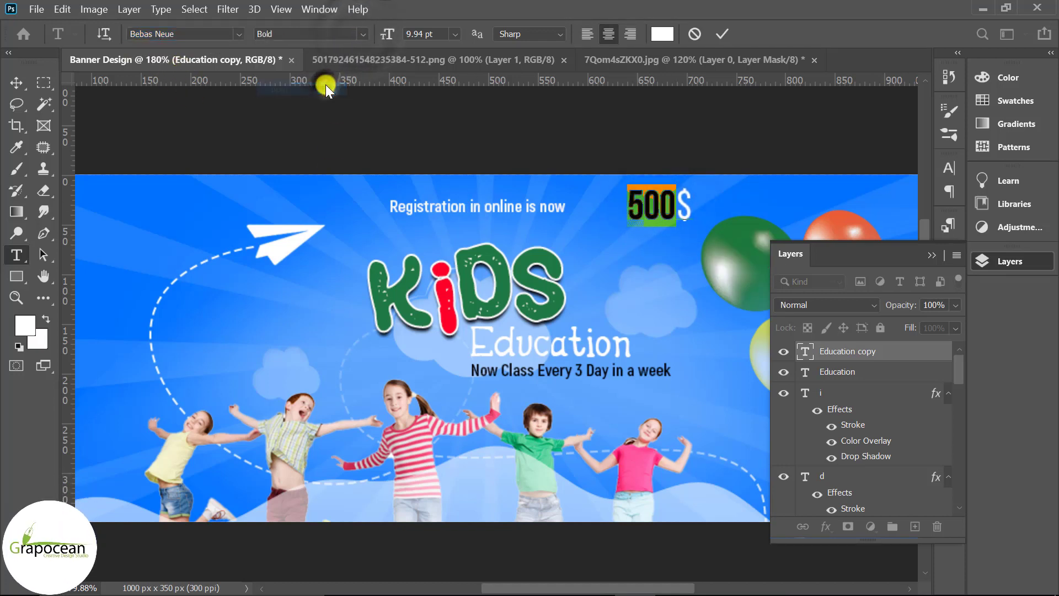
{"action": "left_click", "coordinate": [15, 84]}
{"action": "left_click_drag", "start_coordinate": [636, 207], "coordinate": [617, 204]}
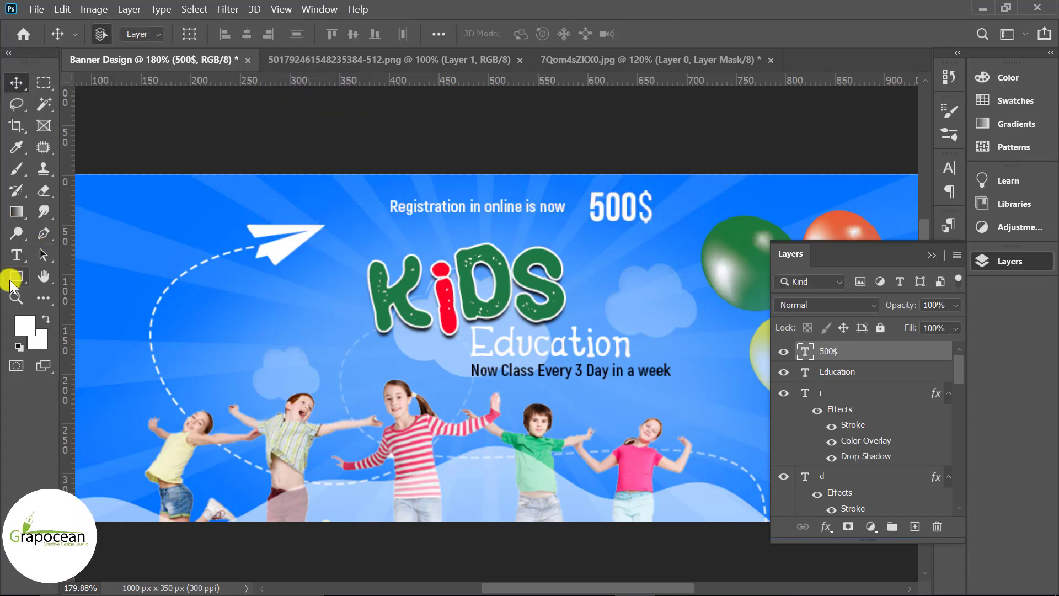
Draw a red rectangle badge, send it behind the 500$ text, and nudge it up.
{"action": "left_click_drag", "start_coordinate": [15, 276], "coordinate": [80, 274]}
{"action": "left_click", "coordinate": [80, 275]}
{"action": "left_click_drag", "start_coordinate": [583, 191], "coordinate": [661, 227]}
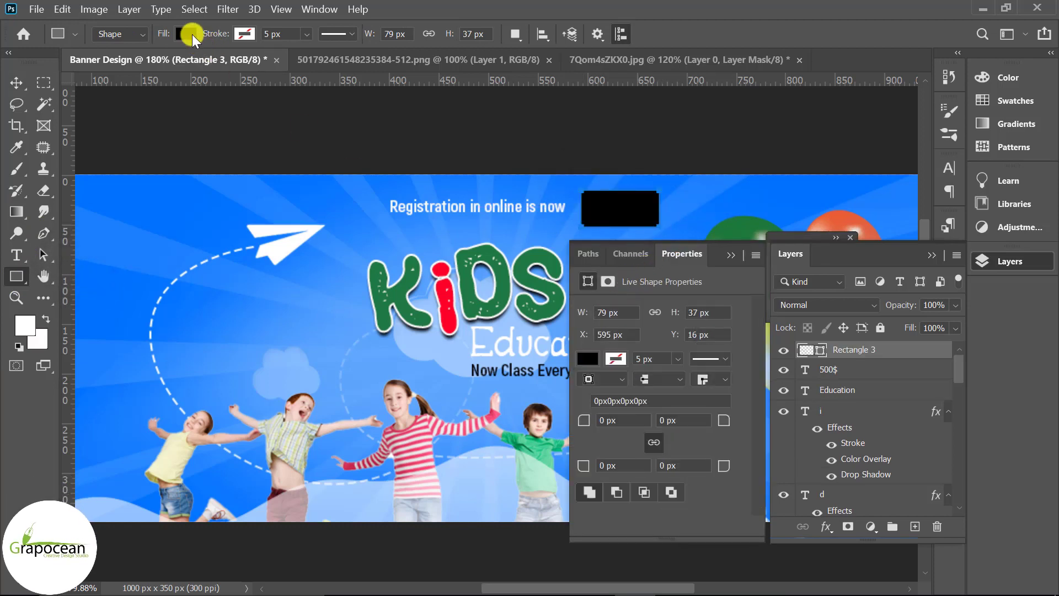
{"action": "left_click", "coordinate": [186, 34]}
{"action": "left_click", "coordinate": [114, 122]}
{"action": "left_click", "coordinate": [15, 83]}
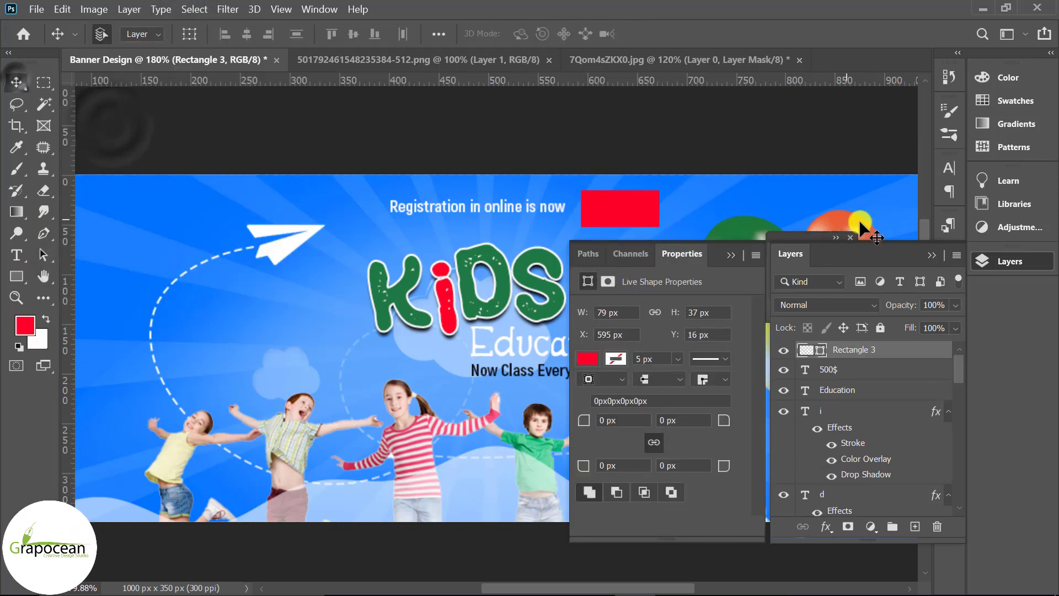
{"action": "left_click", "coordinate": [737, 264]}
{"action": "key", "text": "ctrl+bracketleft"}
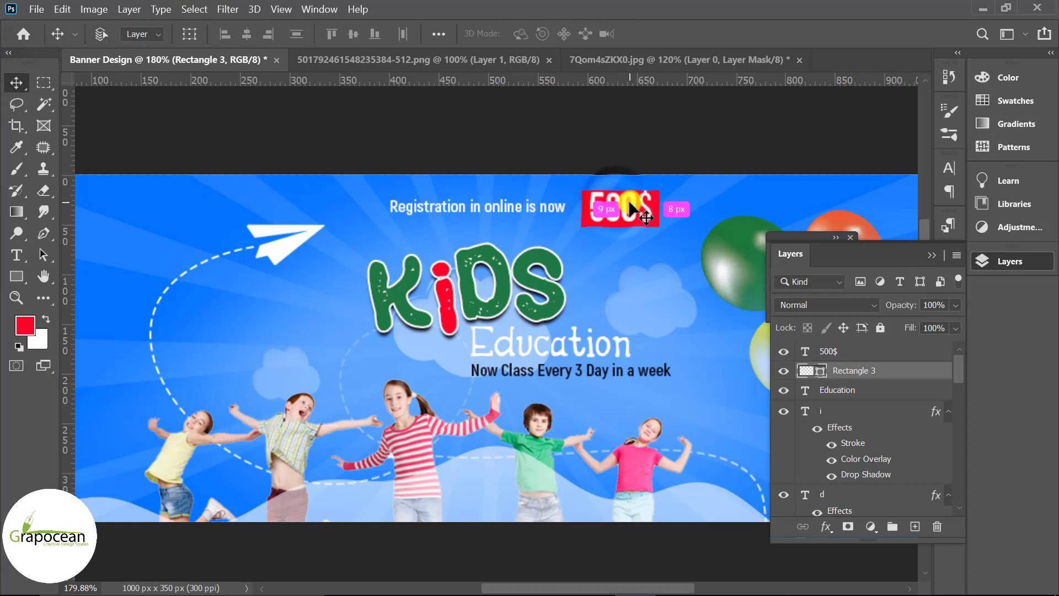
{"action": "key", "text": "Up"}
{"action": "key", "text": "Up"}
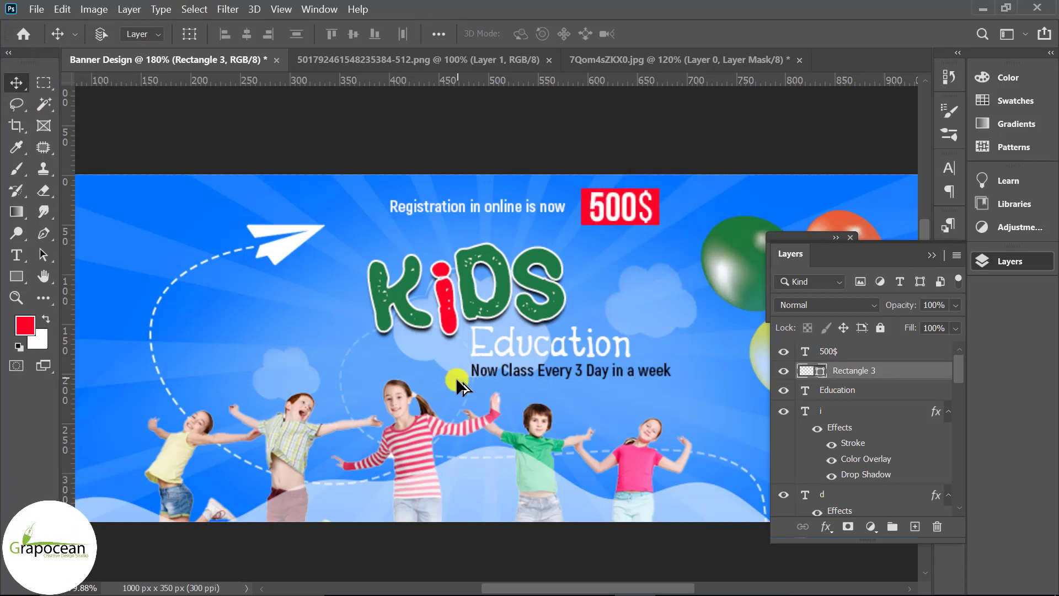
{"action": "scroll", "coordinate": [457, 385], "scroll_direction": "down", "scroll_amount": 3}
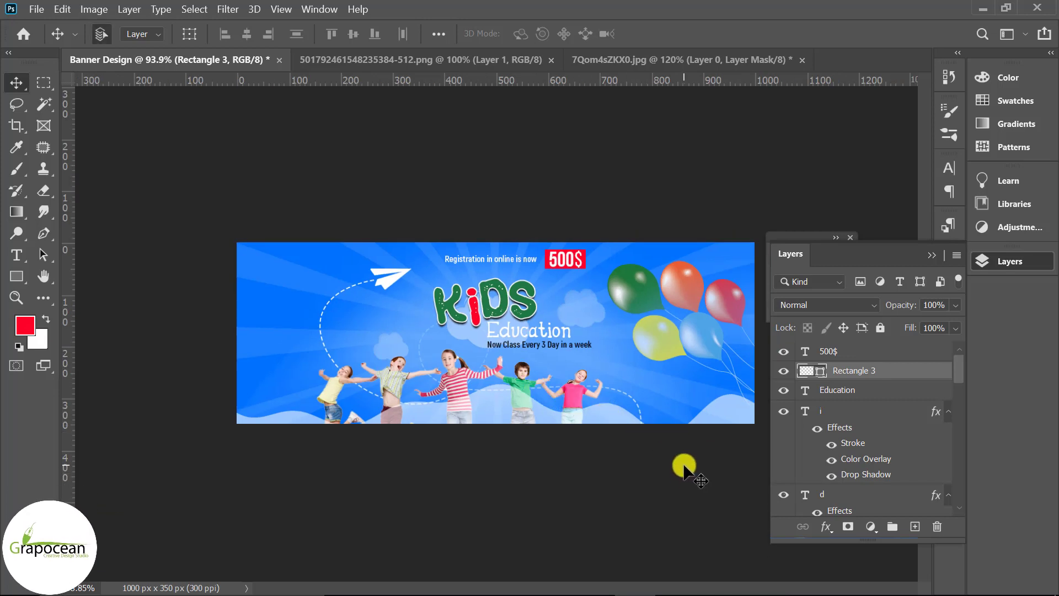
Duplicate the subtitle to the banner's left and rewrite it as the call-us phone line.
{"action": "scroll", "coordinate": [684, 469], "scroll_direction": "up", "scroll_amount": 2}
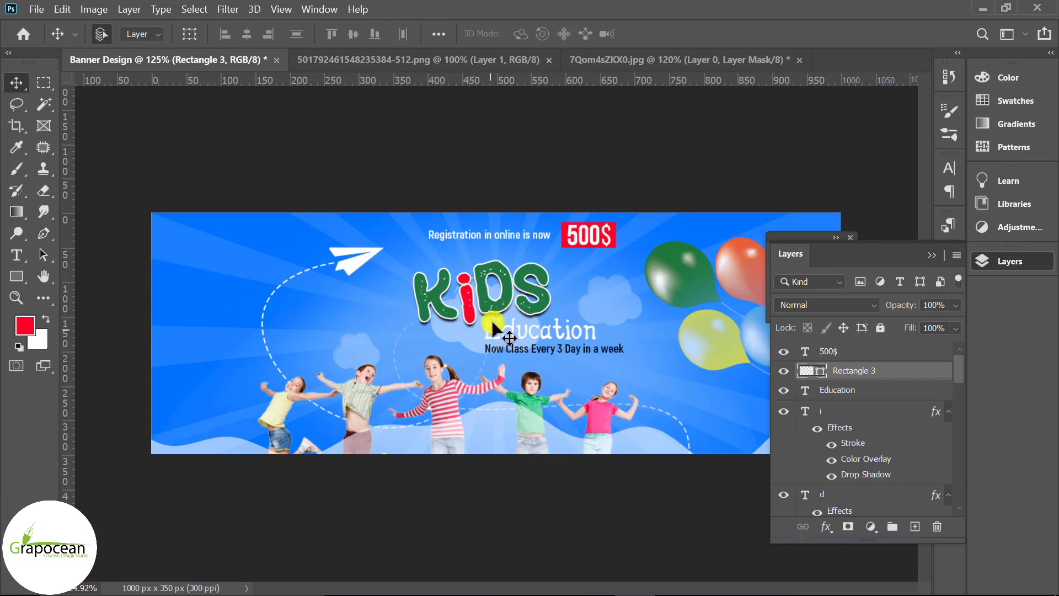
{"action": "scroll", "coordinate": [525, 346], "scroll_direction": "up", "scroll_amount": 1}
{"action": "left_click_drag", "start_coordinate": [549, 351], "coordinate": [244, 292]}
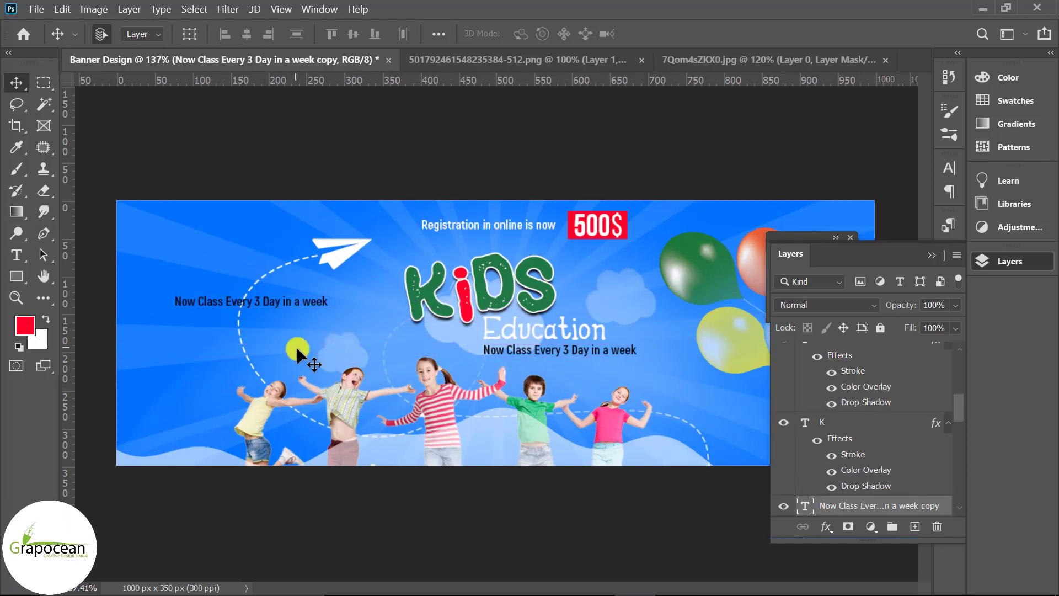
{"action": "scroll", "coordinate": [297, 347], "scroll_direction": "up", "scroll_amount": 2}
{"action": "left_click", "coordinate": [19, 256]}
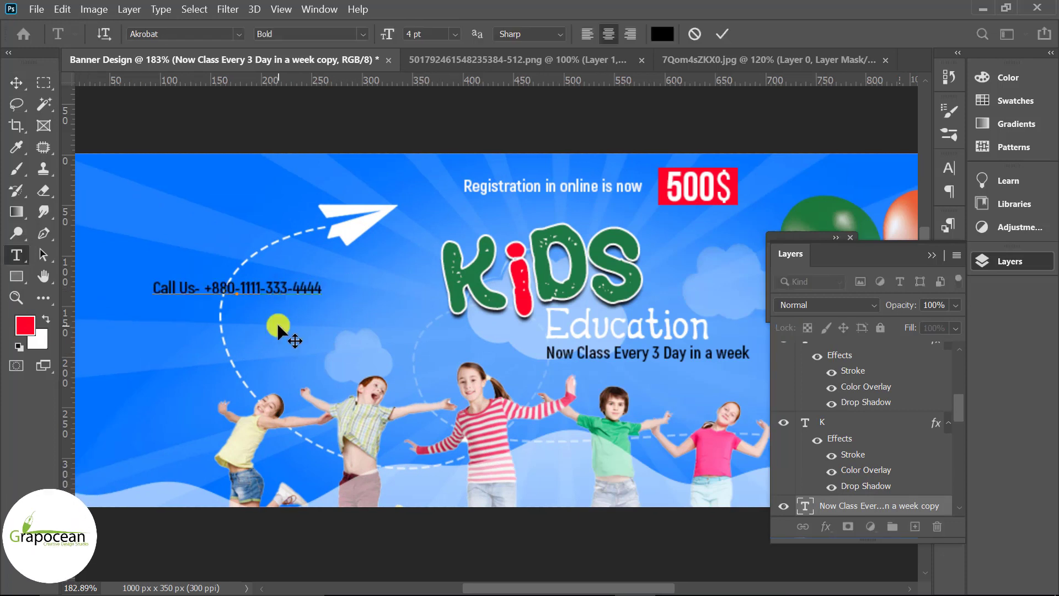
Draw a red bar around the call-us text and arrange it behind the text.
{"action": "left_click", "coordinate": [17, 276]}
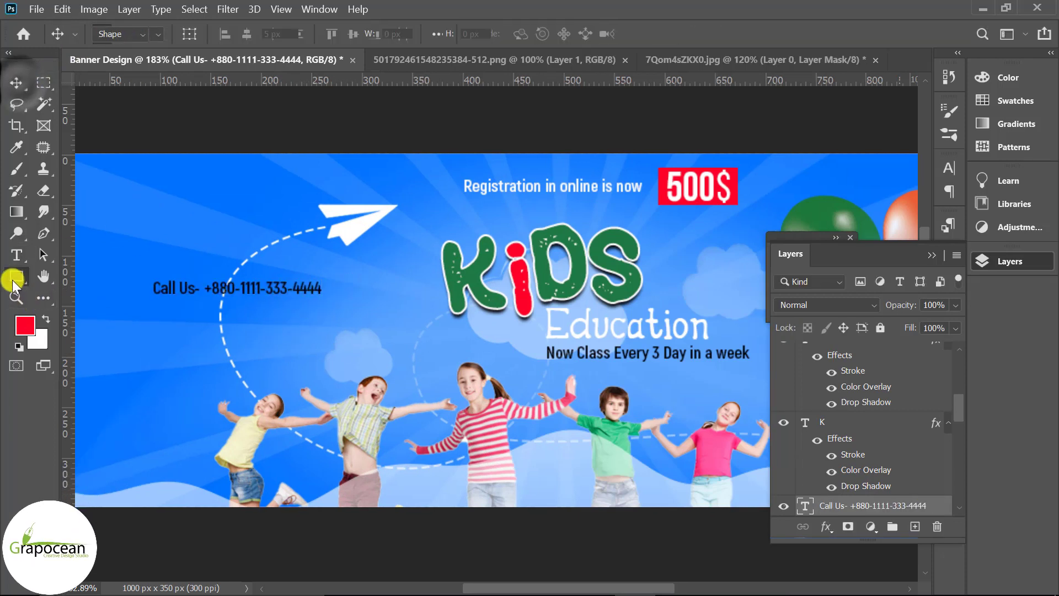
{"action": "left_click_drag", "start_coordinate": [138, 276], "coordinate": [331, 300]}
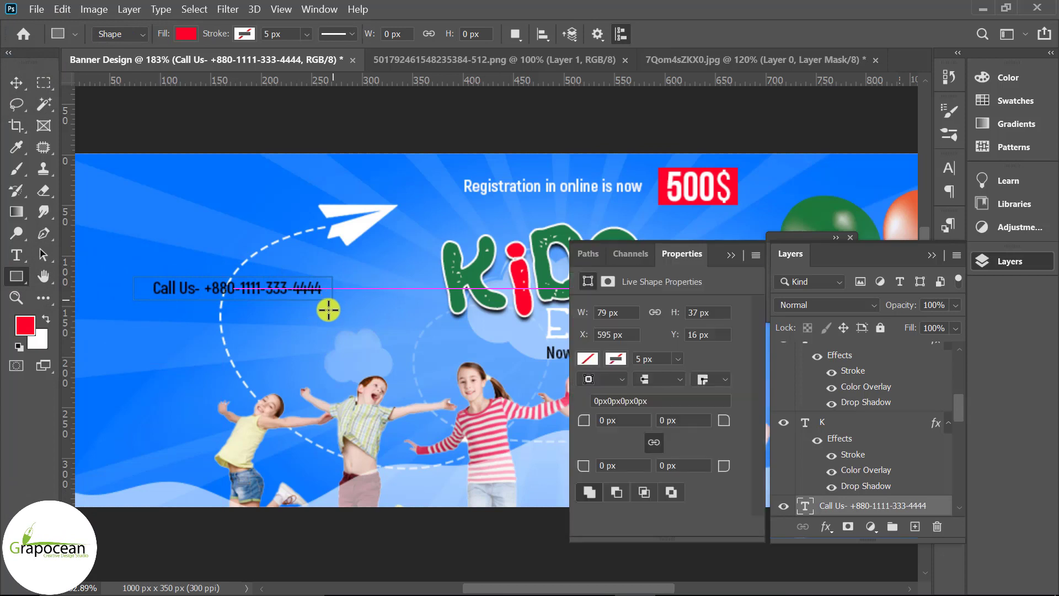
{"action": "left_click", "coordinate": [28, 88]}
{"action": "key", "text": "ctrl+["}
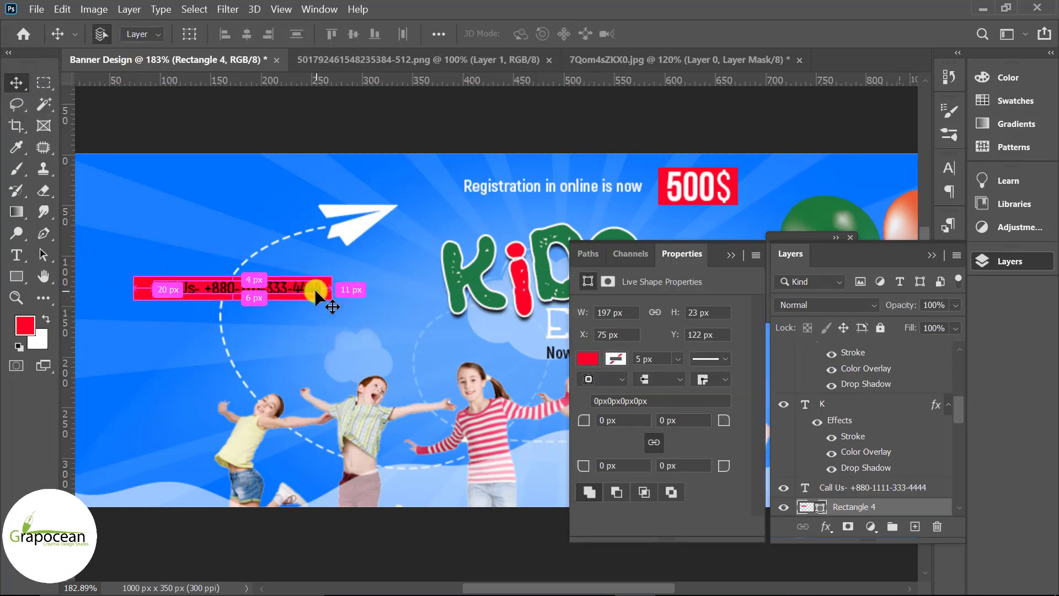
Colour all of the call-us text white.
{"action": "left_click", "coordinate": [16, 254]}
{"action": "left_click", "coordinate": [182, 302]}
{"action": "left_click", "coordinate": [154, 288]}
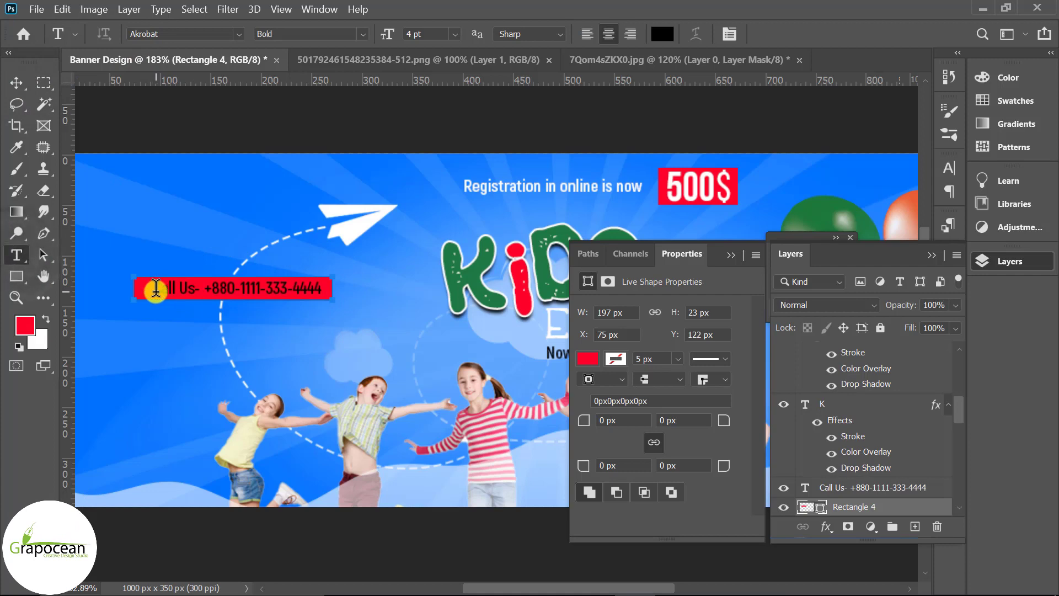
{"action": "key", "text": "ctrl+a"}
{"action": "left_click", "coordinate": [662, 34]}
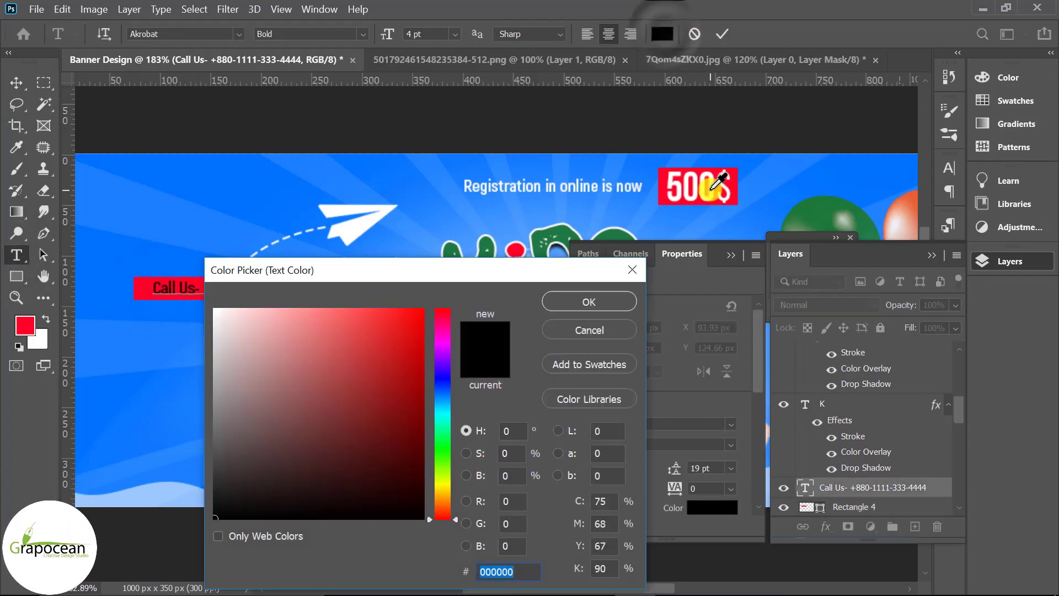
{"action": "left_click", "coordinate": [603, 301]}
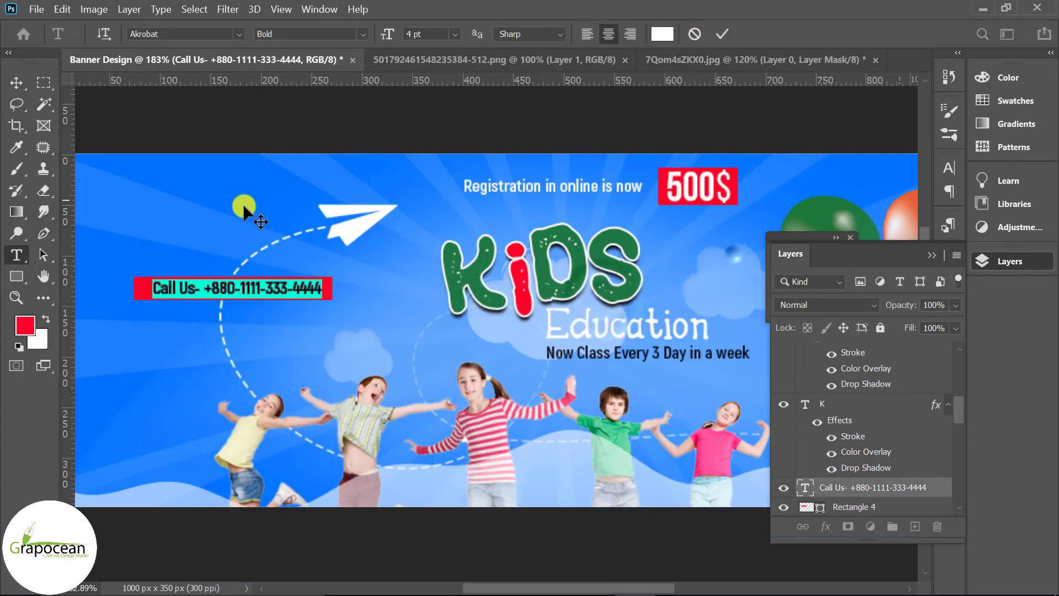
{"action": "left_click", "coordinate": [14, 83]}
{"action": "scroll", "coordinate": [297, 310], "scroll_direction": "up", "scroll_amount": 1}
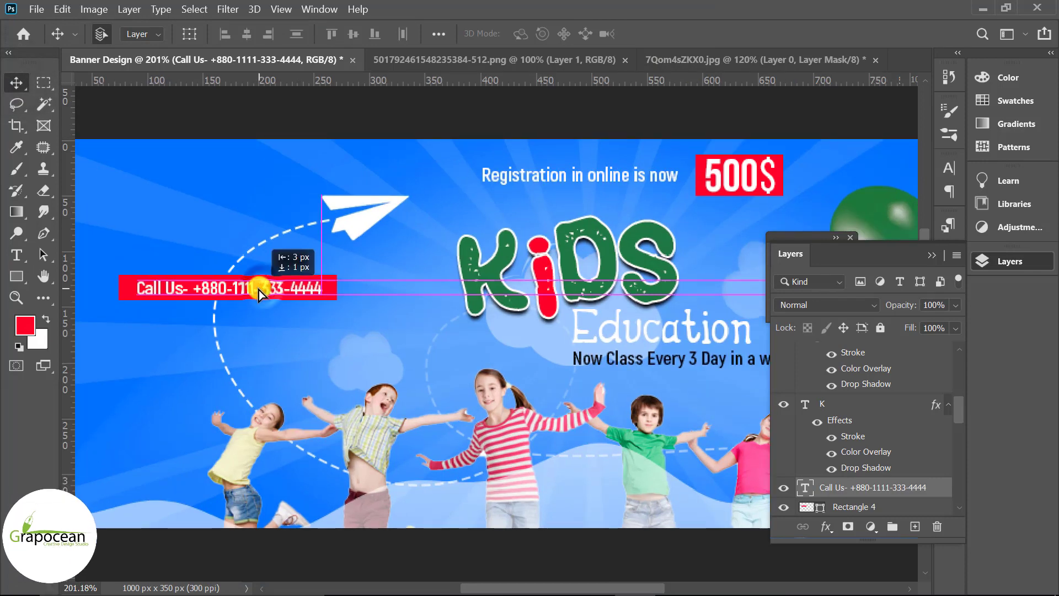
{"action": "scroll", "coordinate": [438, 391], "scroll_direction": "down", "scroll_amount": 5}
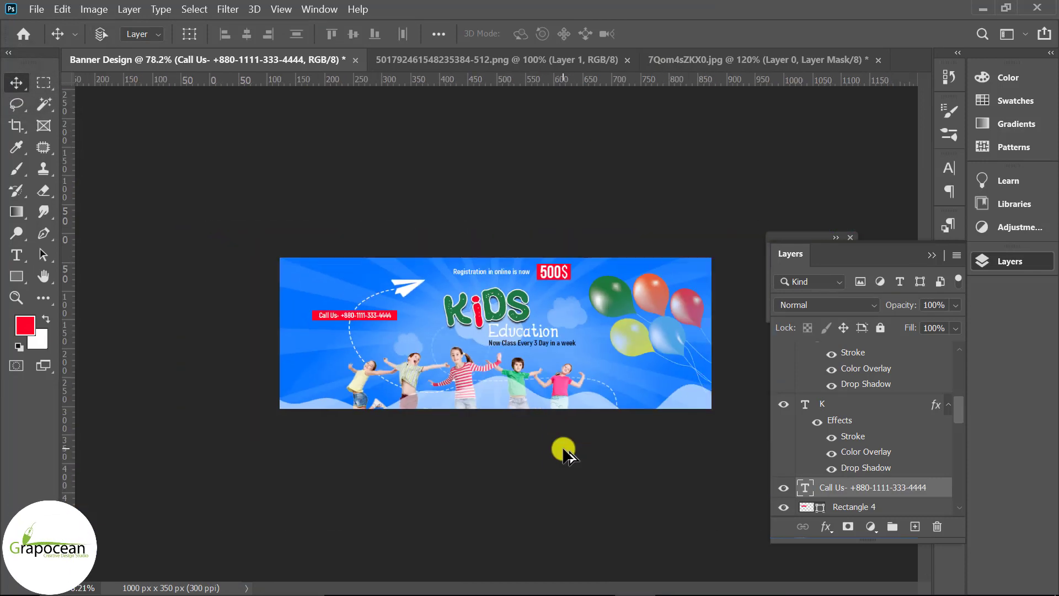
{"action": "scroll", "coordinate": [495, 312], "scroll_direction": "up", "scroll_amount": 2}
{"action": "scroll", "coordinate": [495, 312], "scroll_direction": "up", "scroll_amount": 2}
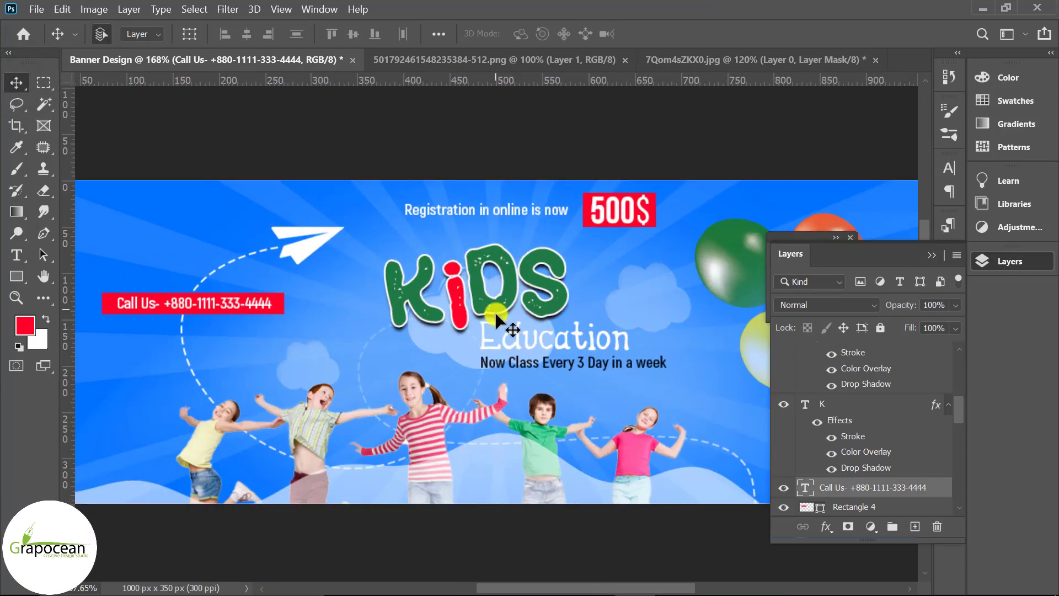
{"action": "left_click", "coordinate": [16, 256]}
{"action": "left_click", "coordinate": [172, 340]}
{"action": "type", "text": "www.grapocean.c"}
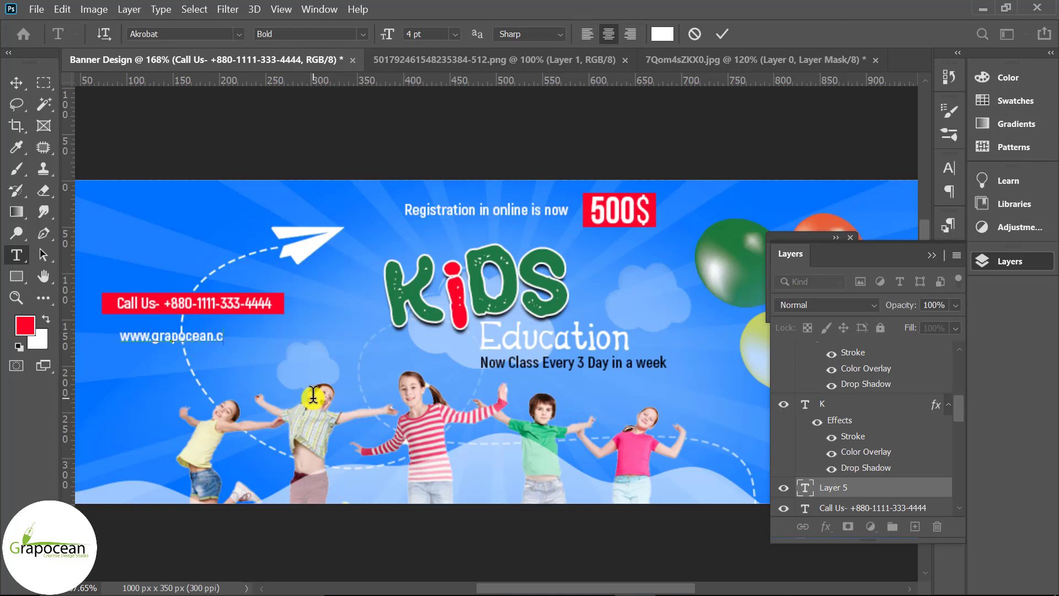
{"action": "type", "text": "om"}
{"action": "left_click", "coordinate": [16, 83]}
{"action": "mouse_move", "coordinate": [216, 327]}
{"action": "left_mouse_down"}
{"action": "mouse_move", "coordinate": [229, 333]}
{"action": "mouse_move", "coordinate": [236, 210]}
{"action": "mouse_move", "coordinate": [216, 214]}
{"action": "left_mouse_up"}
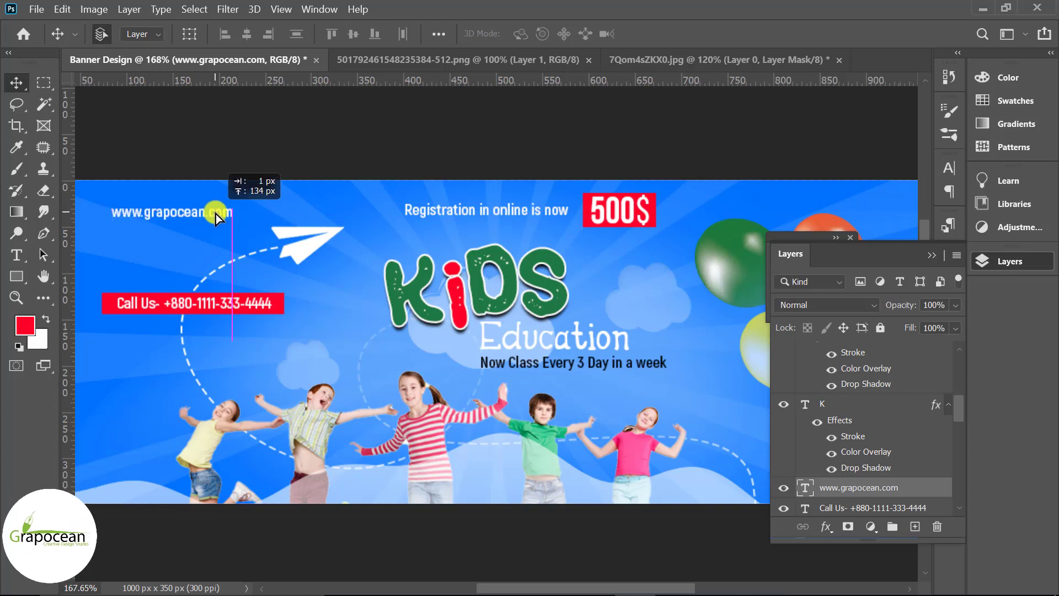
{"action": "scroll", "coordinate": [622, 377], "scroll_direction": "down", "scroll_amount": 5}
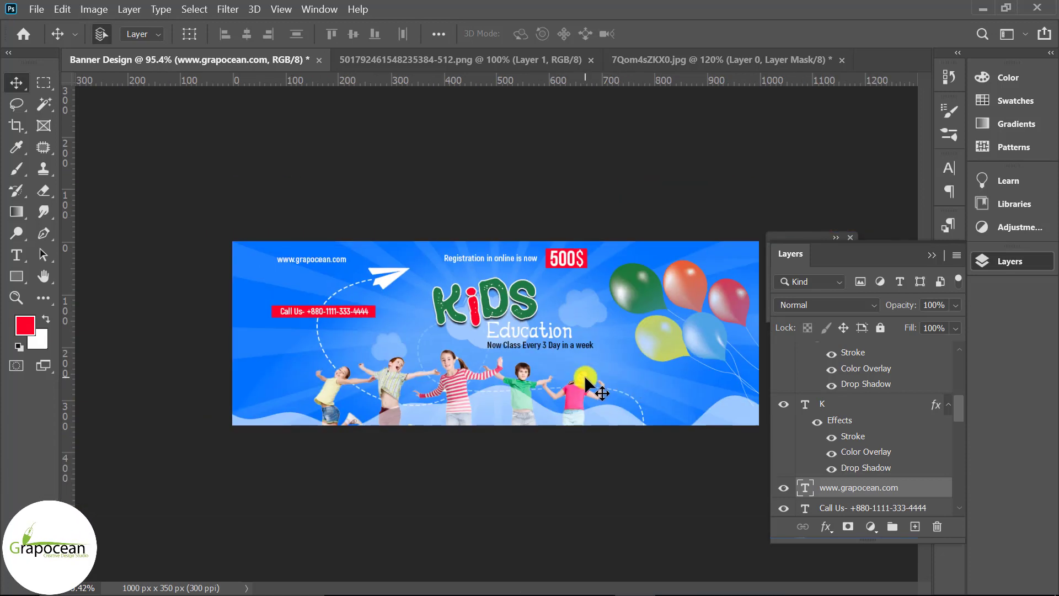
Open the globe icon PNG and drag it into the Banner Design document.
{"action": "left_click", "coordinate": [35, 11]}
{"action": "left_click", "coordinate": [41, 36]}
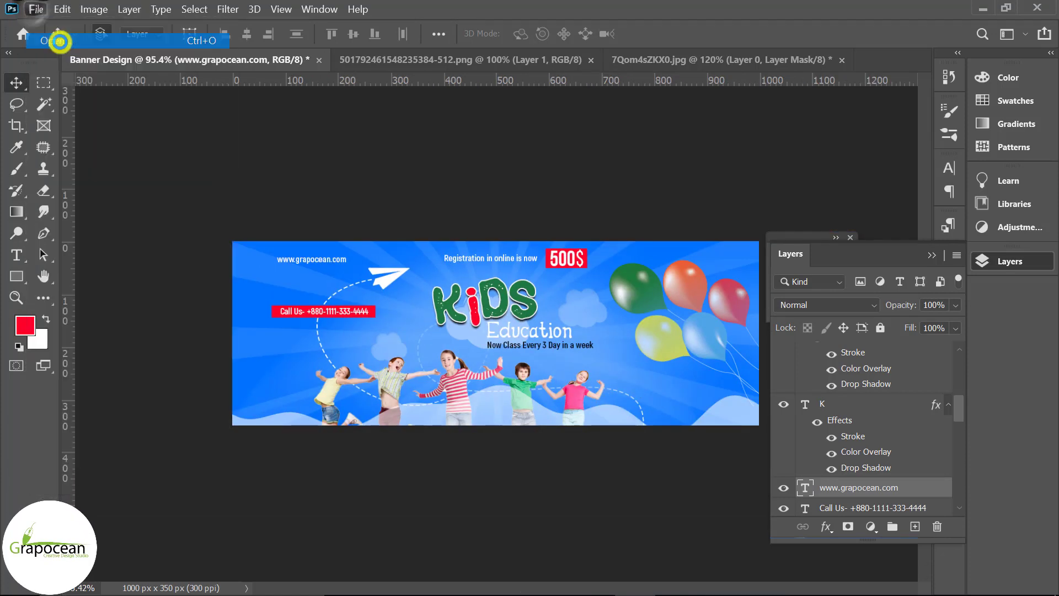
{"action": "left_click", "coordinate": [292, 138]}
{"action": "left_click", "coordinate": [810, 464]}
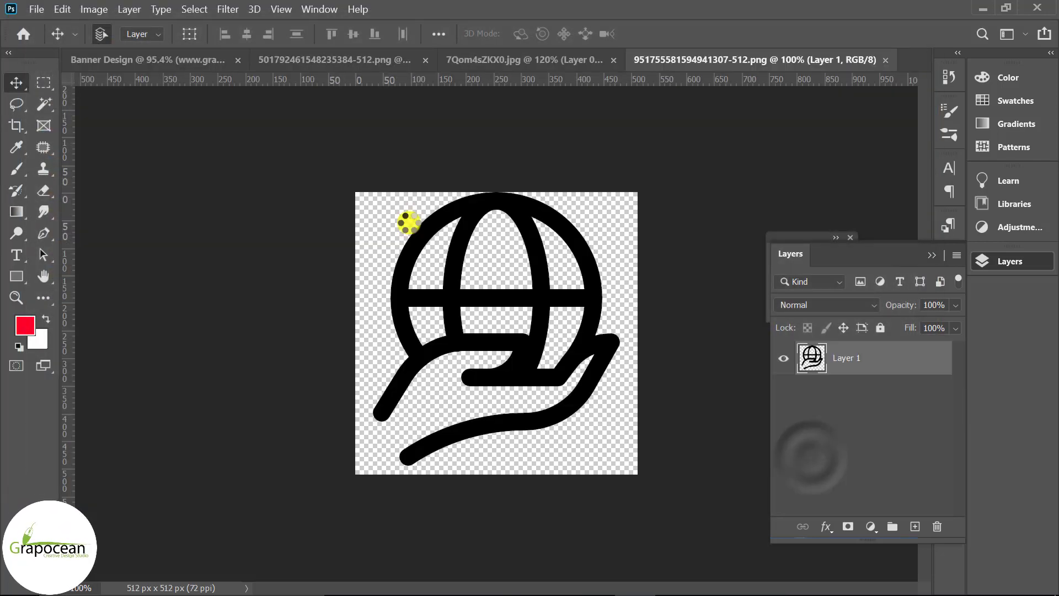
{"action": "mouse_move", "coordinate": [514, 217]}
{"action": "left_mouse_down"}
{"action": "mouse_move", "coordinate": [297, 282]}
{"action": "mouse_move", "coordinate": [346, 297]}
{"action": "left_mouse_up"}
Scale the globe icon down to a small logo just left of the website address.
{"action": "key", "text": "ctrl+t"}
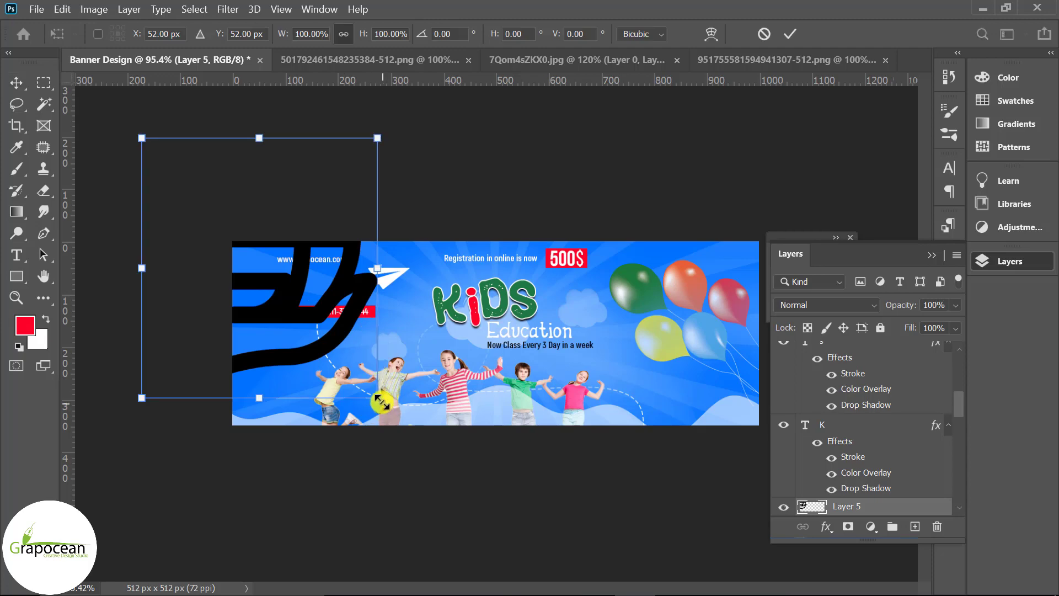
{"action": "mouse_move", "coordinate": [378, 398]}
{"action": "left_mouse_down"}
{"action": "mouse_move", "coordinate": [193, 341]}
{"action": "mouse_move", "coordinate": [274, 267]}
{"action": "left_mouse_up"}
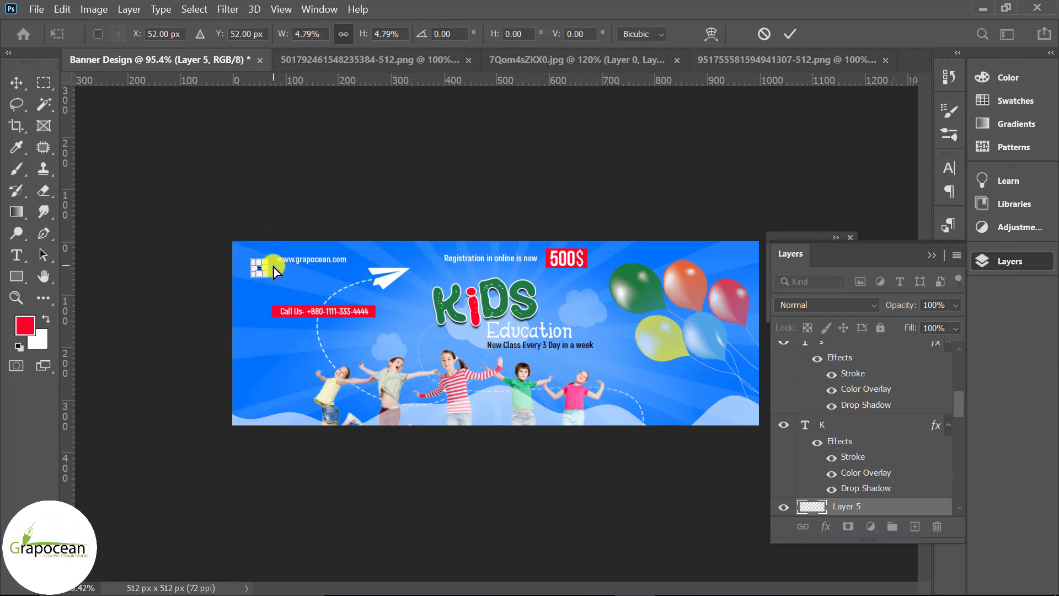
{"action": "scroll", "coordinate": [273, 267], "scroll_direction": "up", "scroll_amount": 3}
{"action": "left_click_drag", "start_coordinate": [117, 213], "coordinate": [125, 204]}
{"action": "key", "text": "Return"}
{"action": "scroll", "coordinate": [699, 347], "scroll_direction": "down", "scroll_amount": 3}
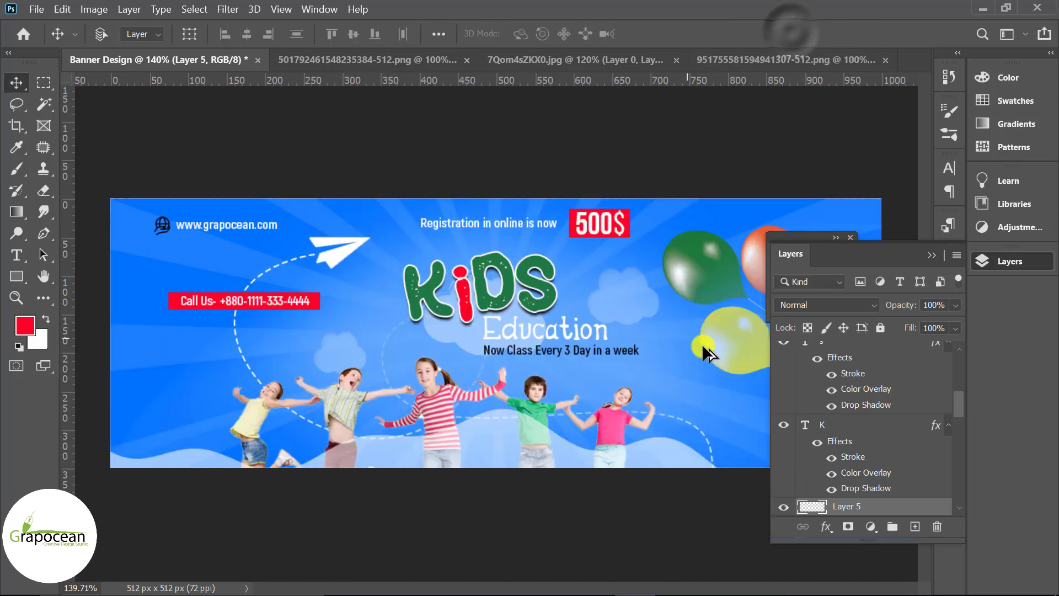
{"action": "scroll", "coordinate": [736, 419], "scroll_direction": "down", "scroll_amount": 3}
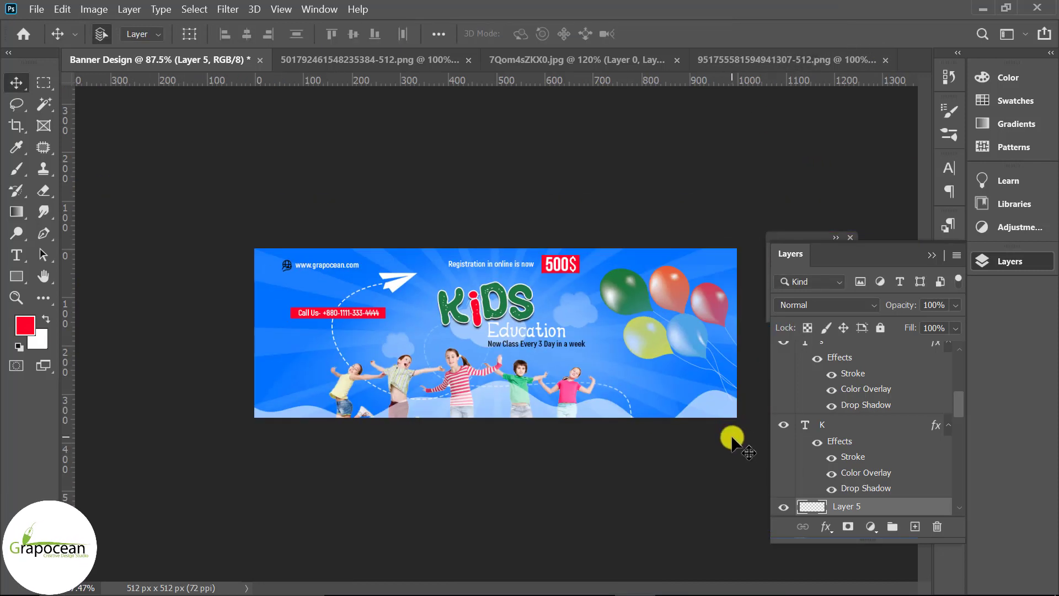